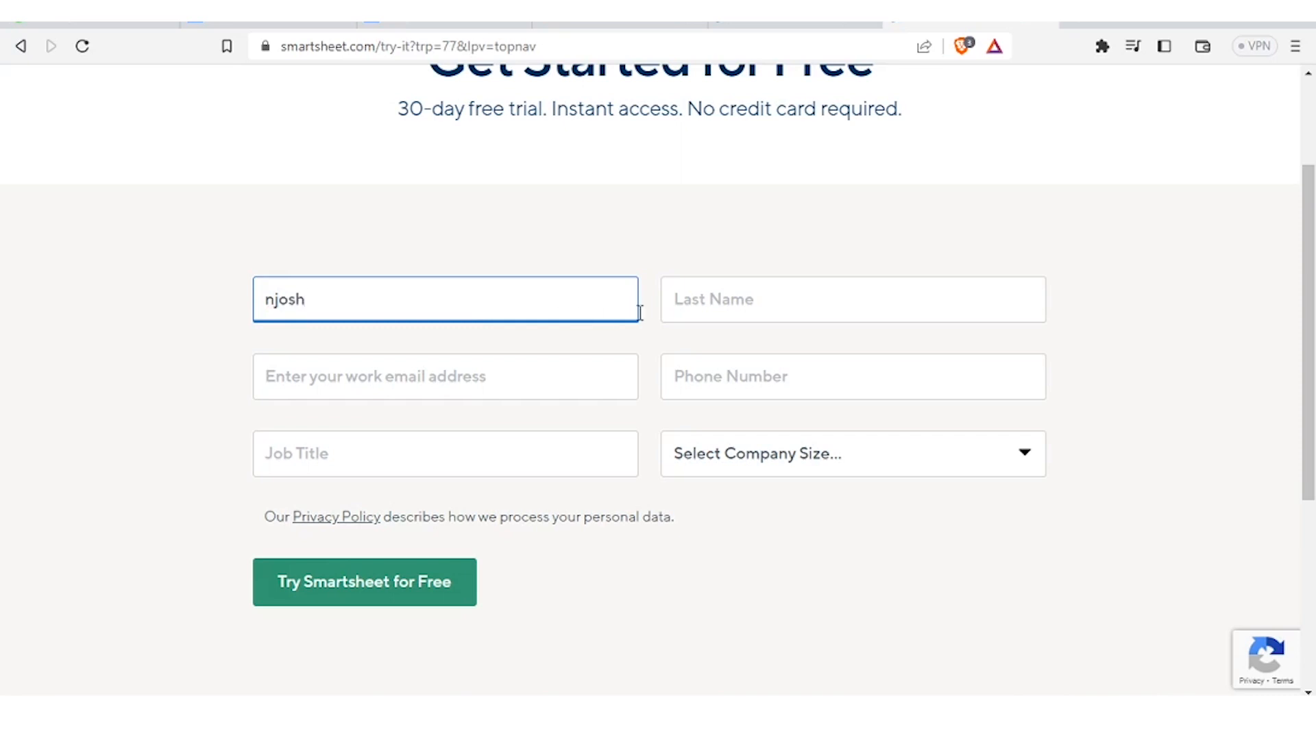
- Enter the last name and work e-mail, then submit the Smartsheet free-trial sign-up form
{"action": "left_click", "coordinate": [680, 307]}
{"action": "type", "text": "Net"}
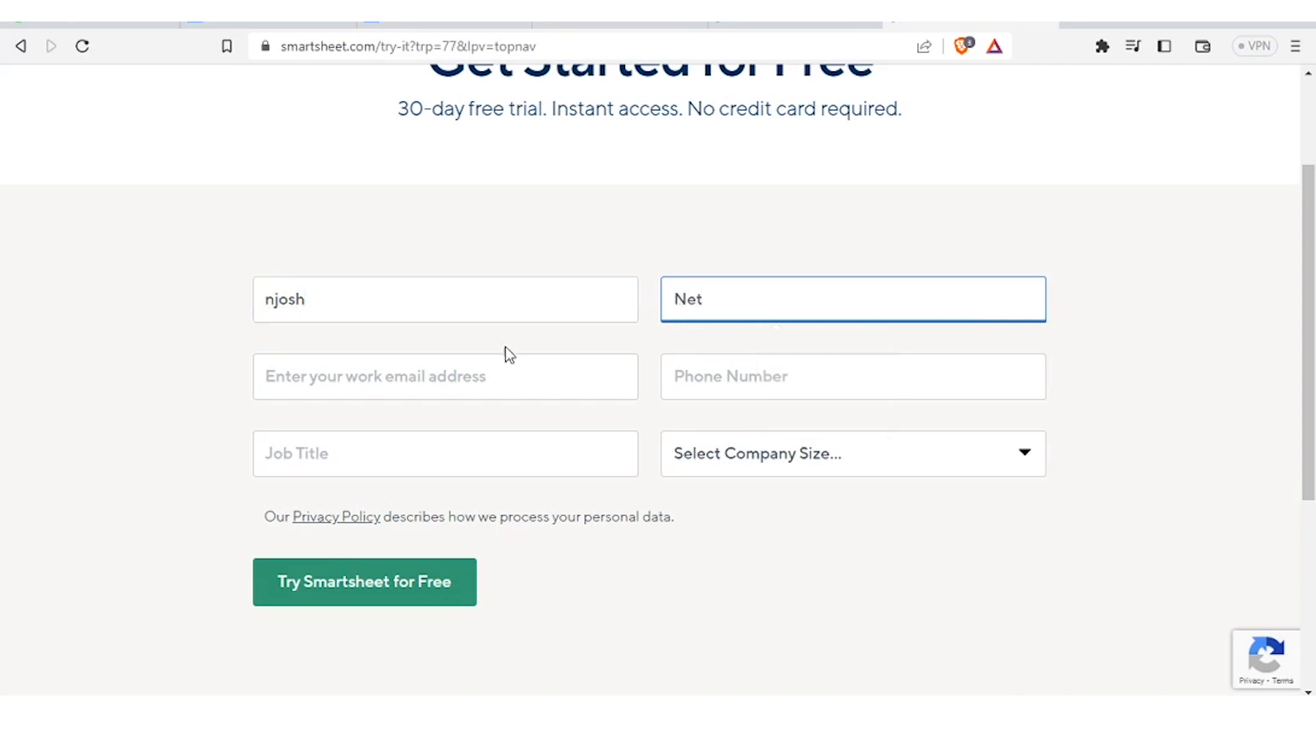
{"action": "left_click", "coordinate": [410, 382]}
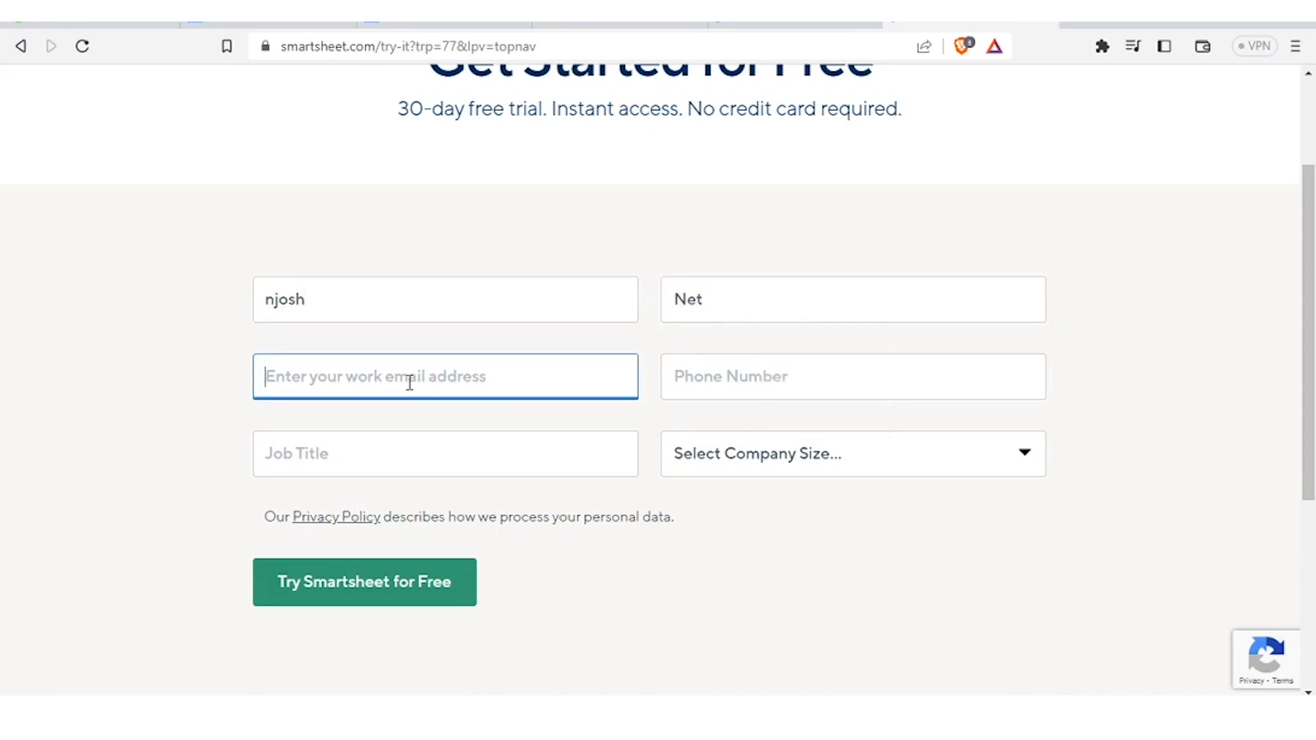
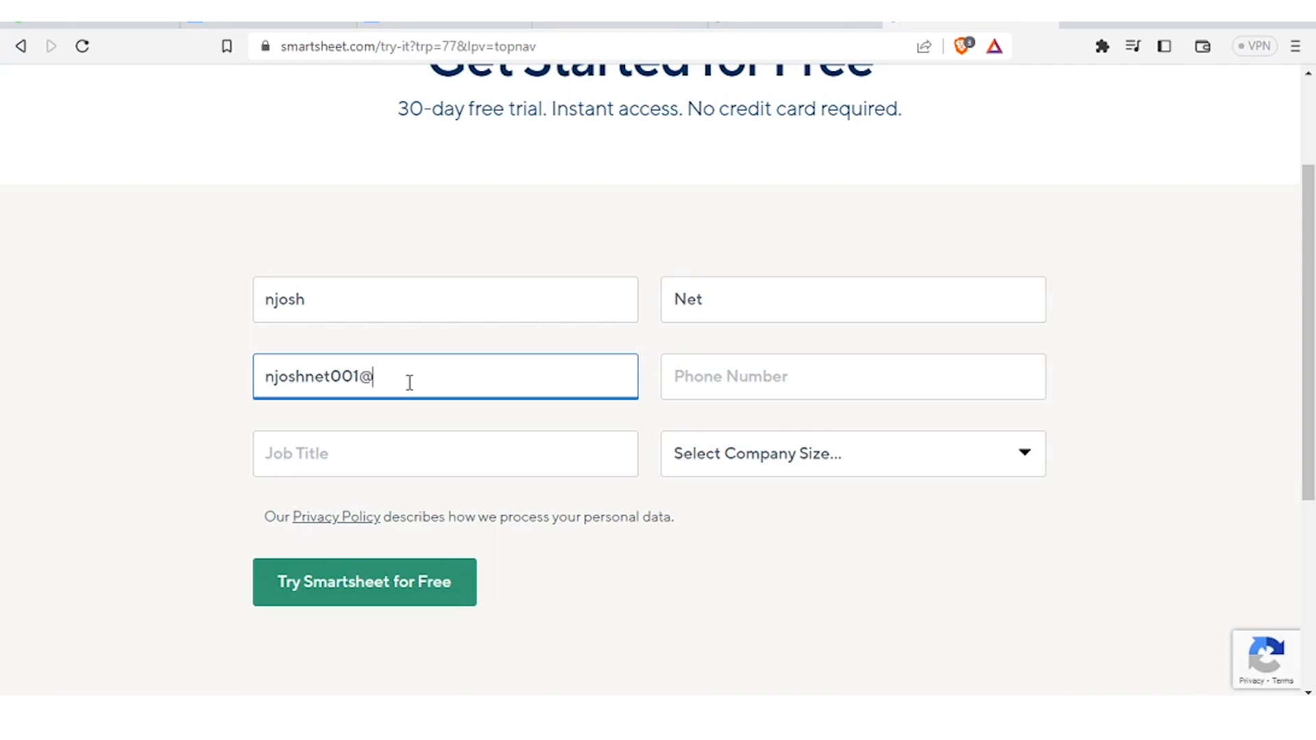
{"action": "left_click", "coordinate": [381, 590]}
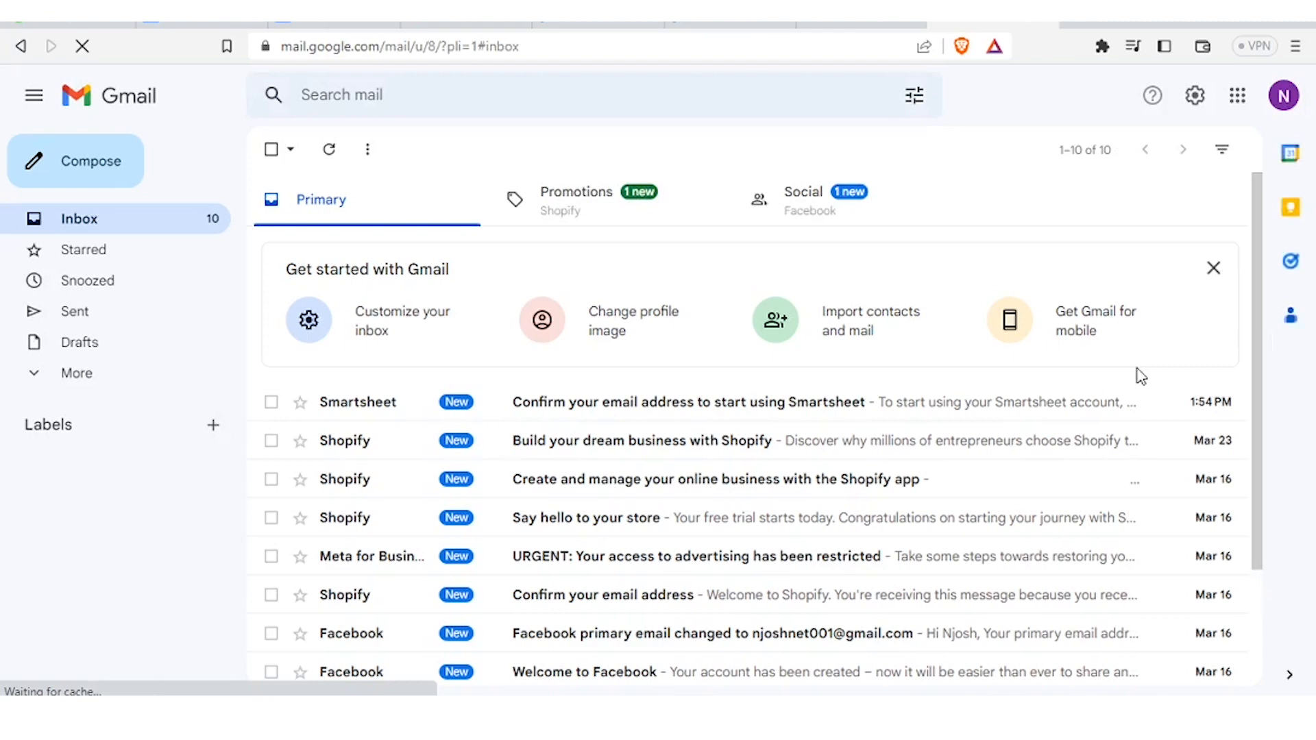
- Open the Smartsheet confirmation e-mail and follow its link to confirm the address
{"action": "left_click", "coordinate": [802, 411]}
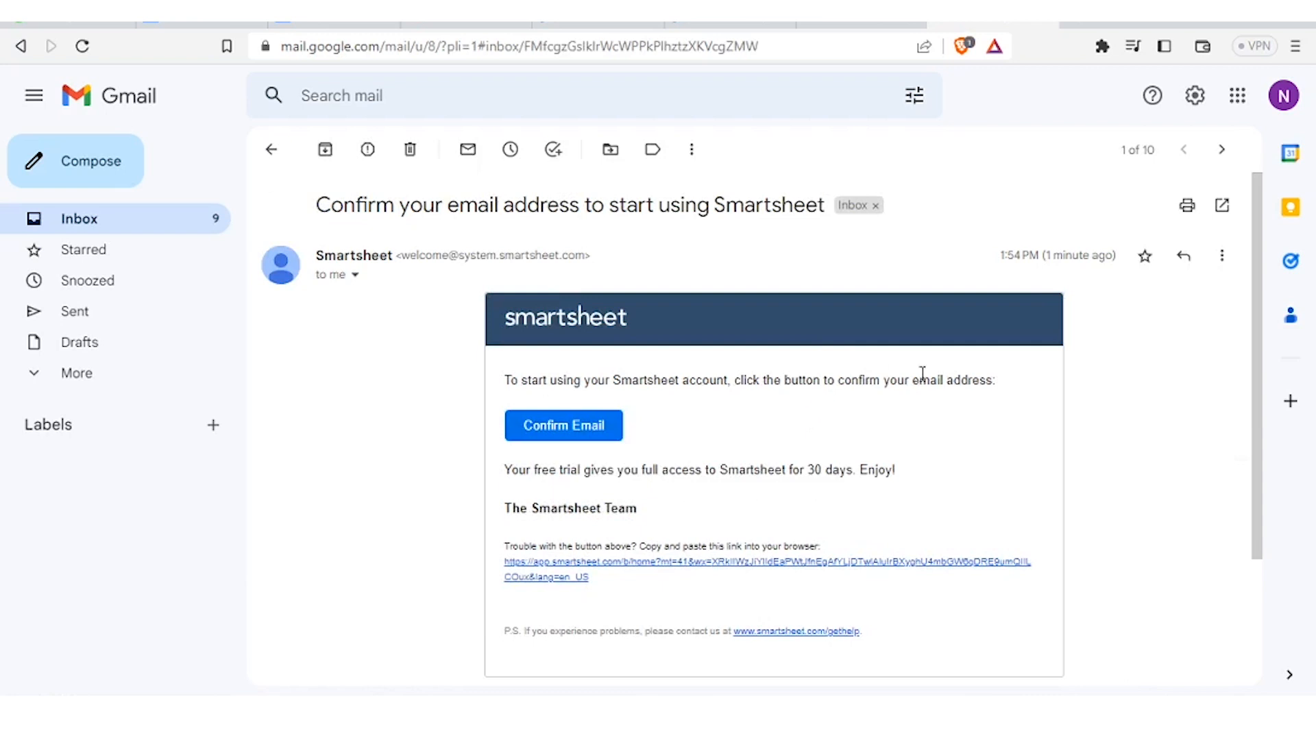
{"action": "left_click", "coordinate": [803, 570]}
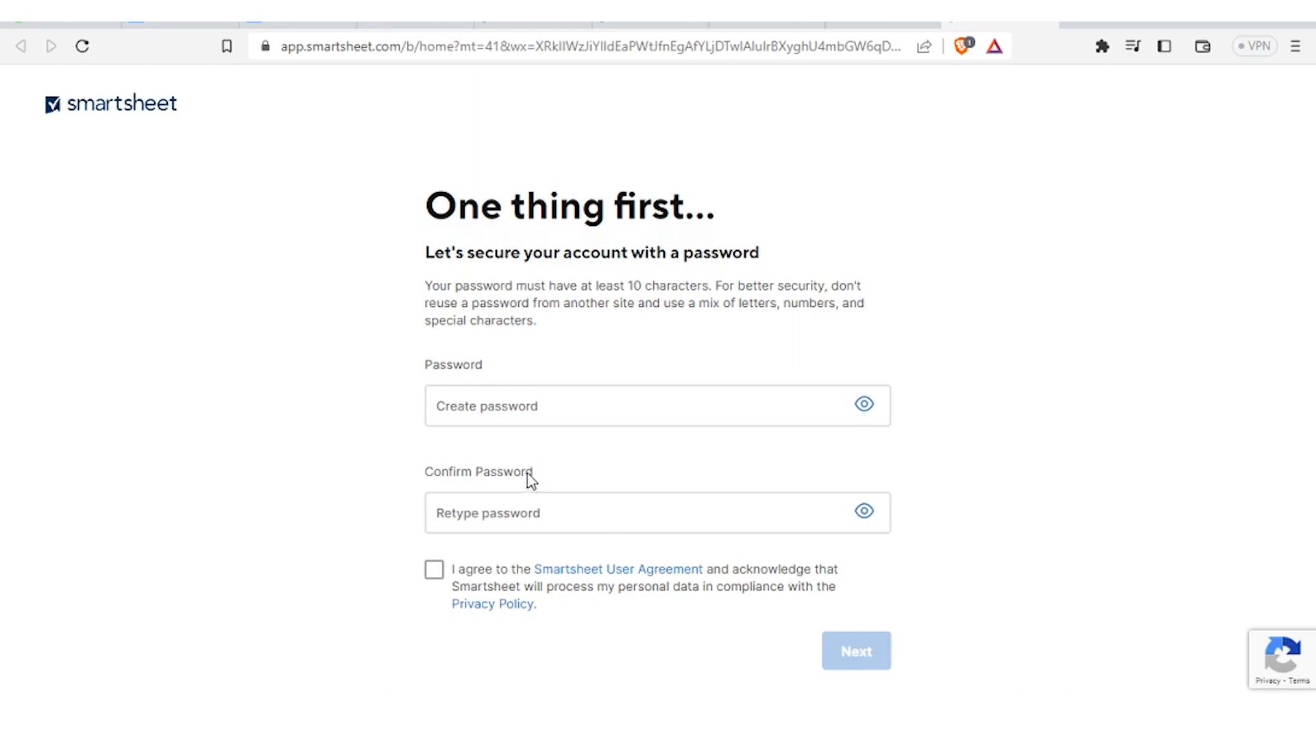
- Enter and confirm the account password, accept the user agreement, and continue
{"action": "left_click", "coordinate": [497, 423]}
{"action": "key", "text": "ctrl+v"}
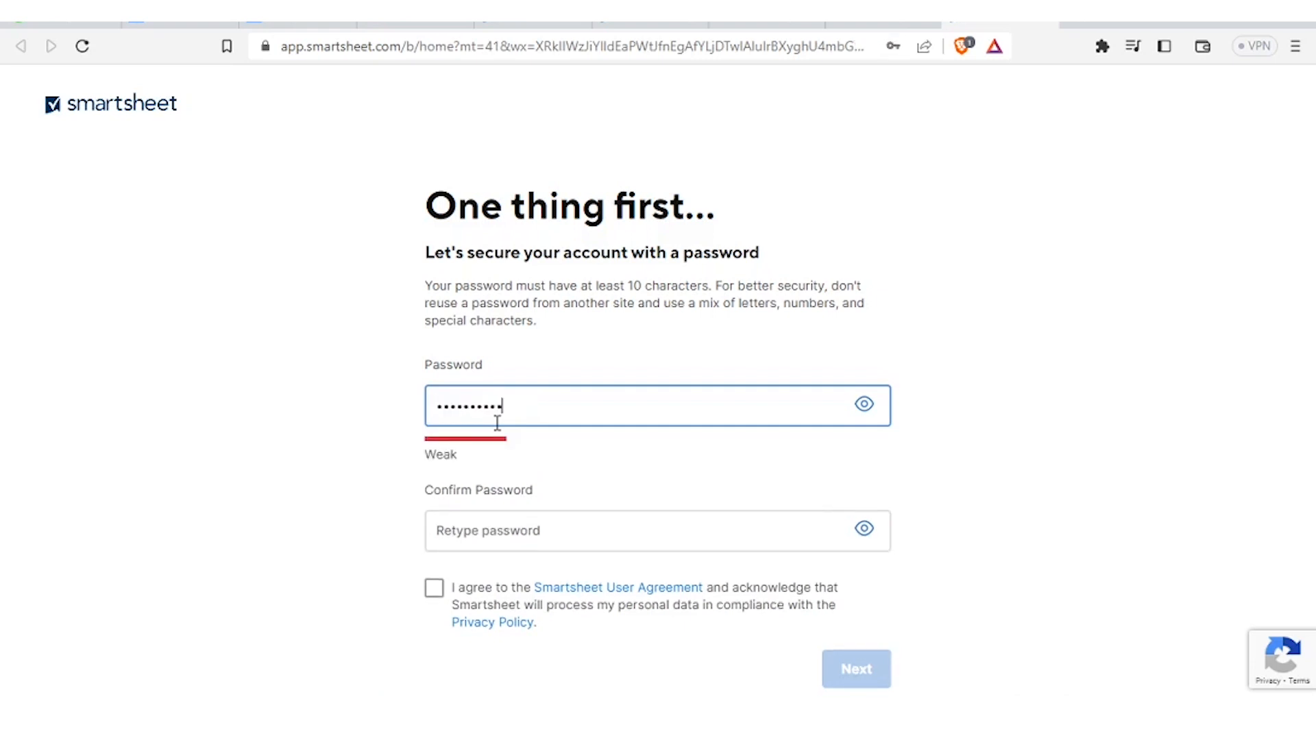
{"action": "left_click", "coordinate": [449, 529]}
{"action": "type", "text": "••••••••••"}
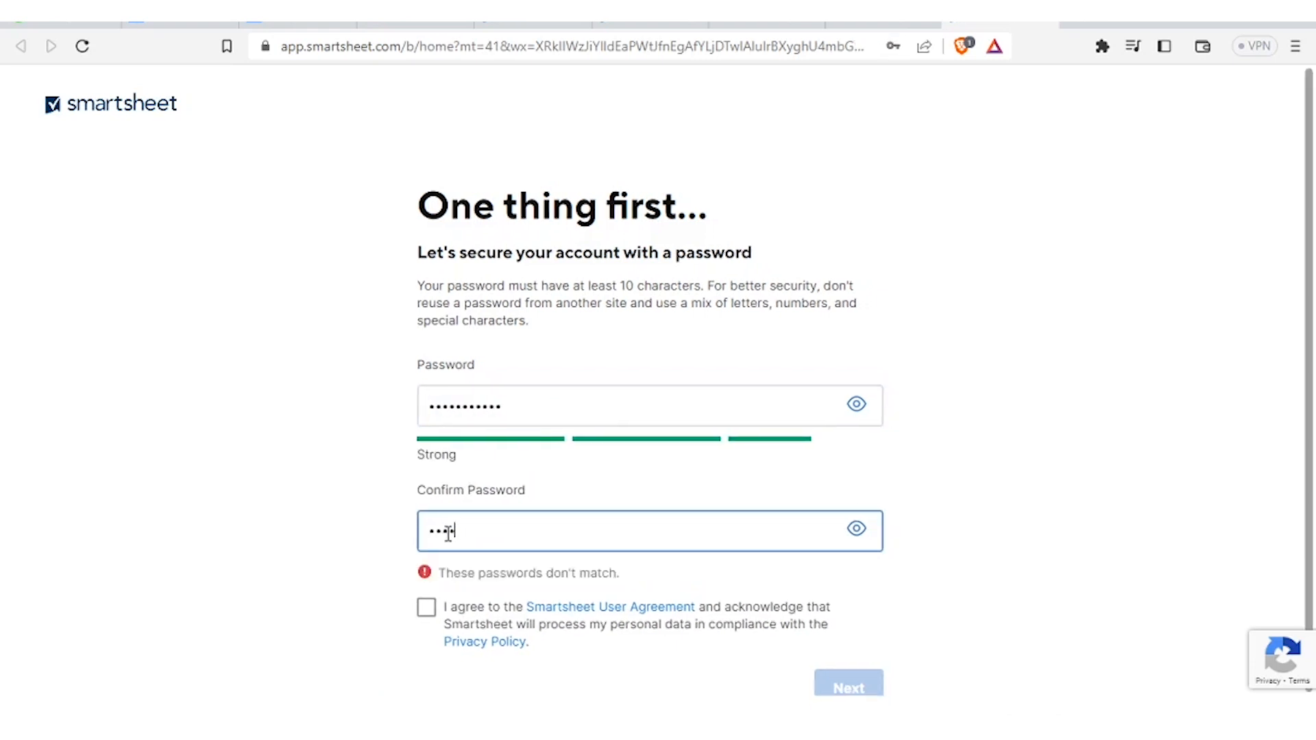
{"action": "type", "text": "•"}
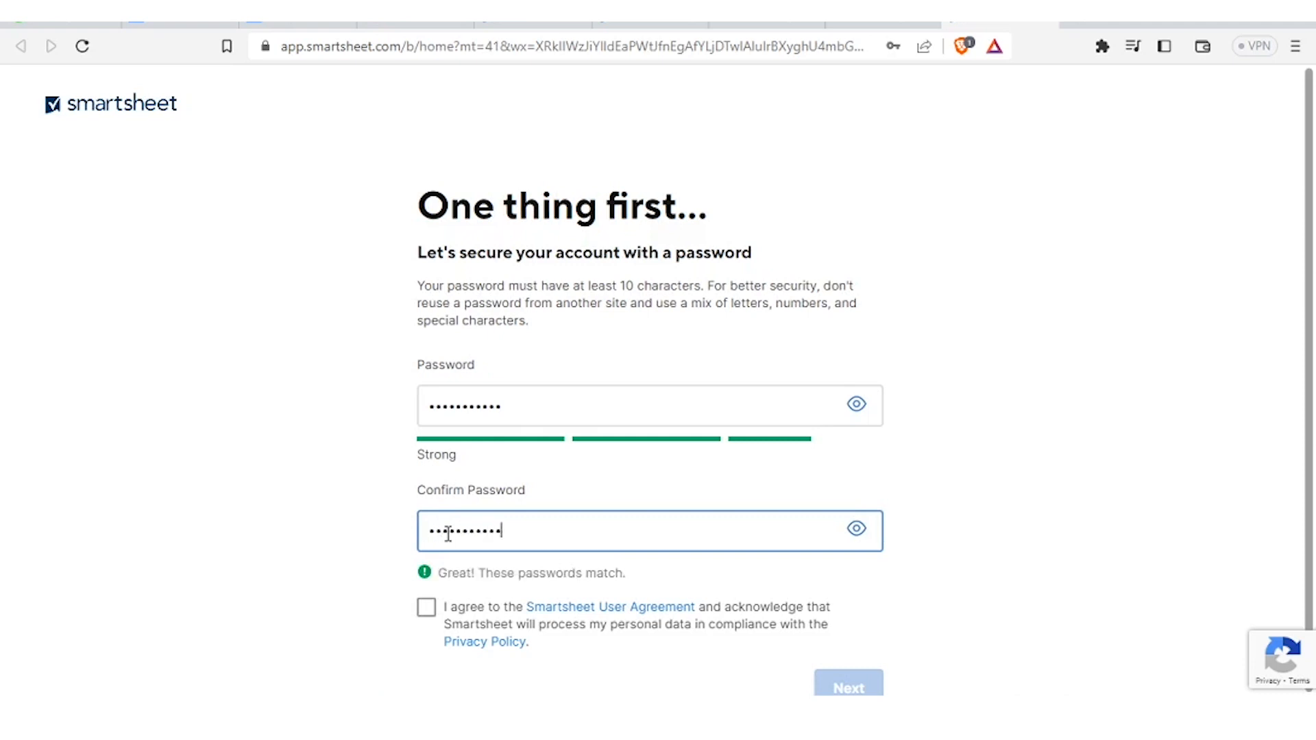
{"action": "left_click", "coordinate": [426, 607]}
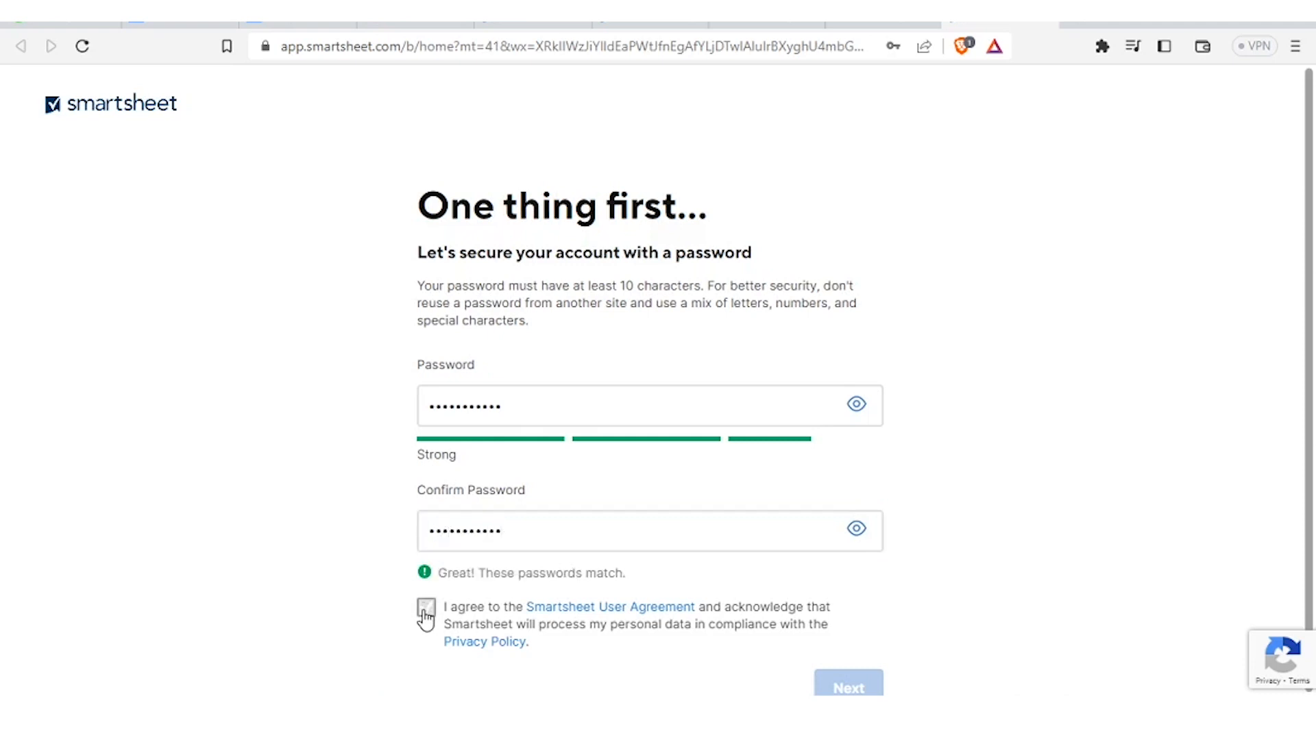
{"action": "left_click", "coordinate": [861, 684]}
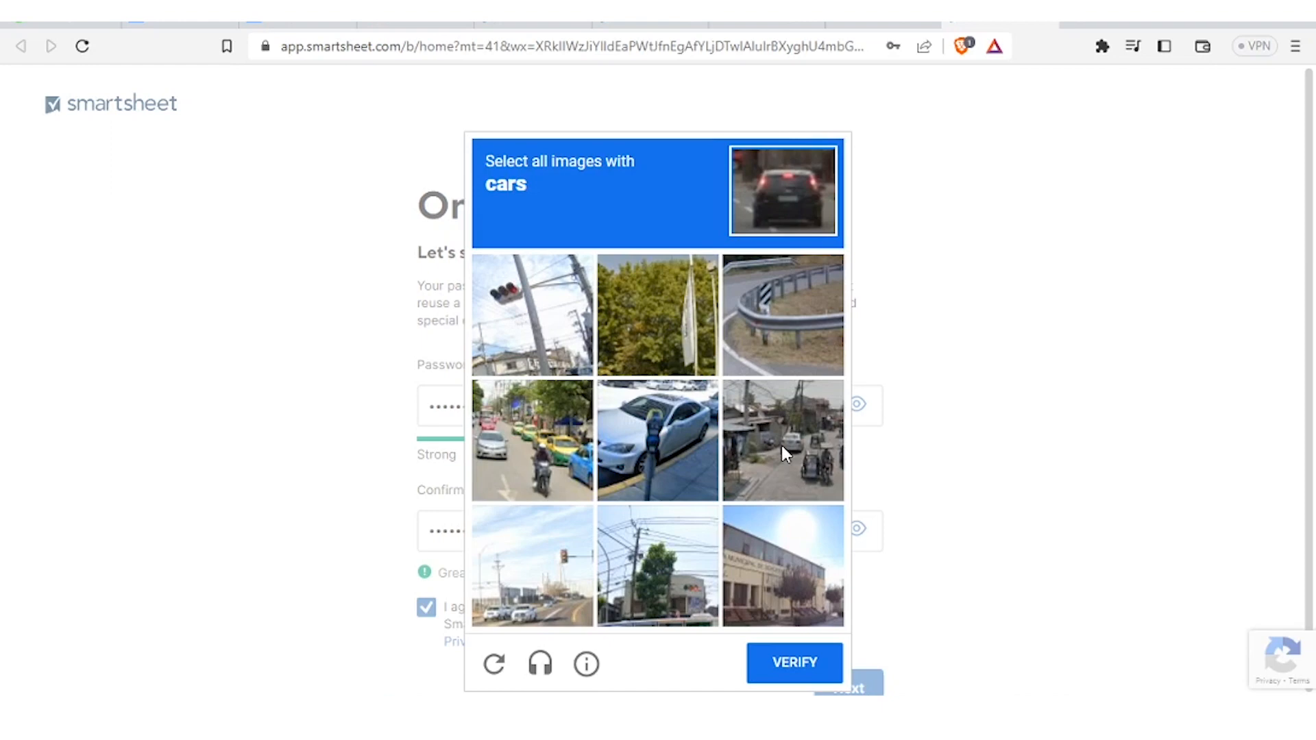
- Solve the reCAPTCHA by selecting the four street images with cars and verifying
{"action": "left_click", "coordinate": [675, 454]}
{"action": "left_click", "coordinate": [800, 455]}
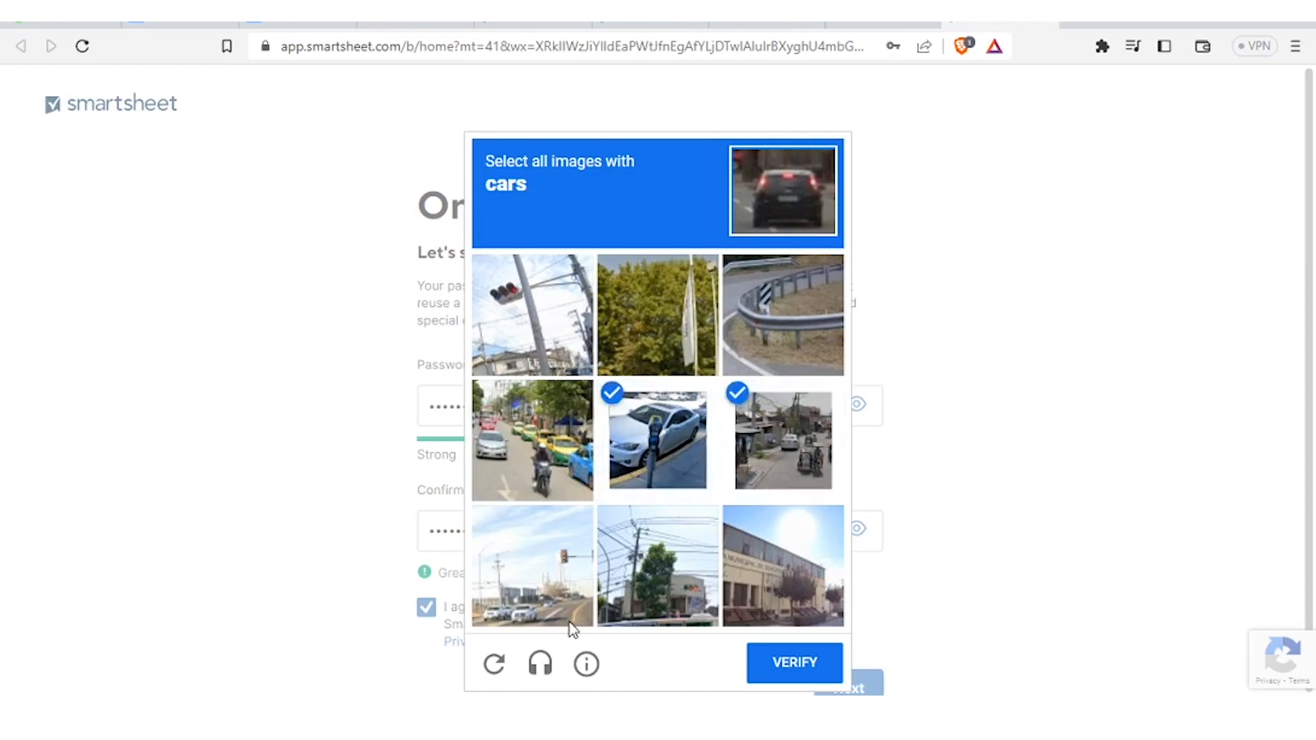
{"action": "left_click", "coordinate": [524, 606]}
{"action": "left_click", "coordinate": [511, 428]}
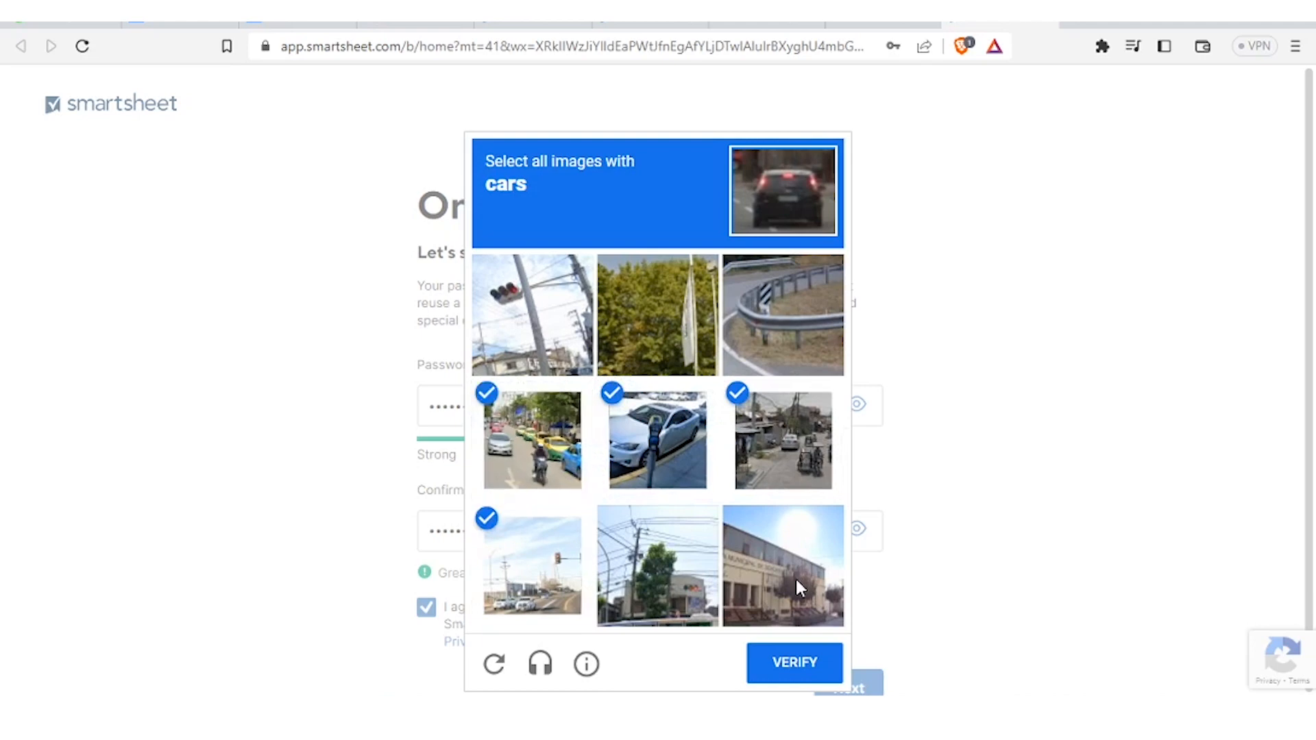
{"action": "left_click", "coordinate": [794, 663]}
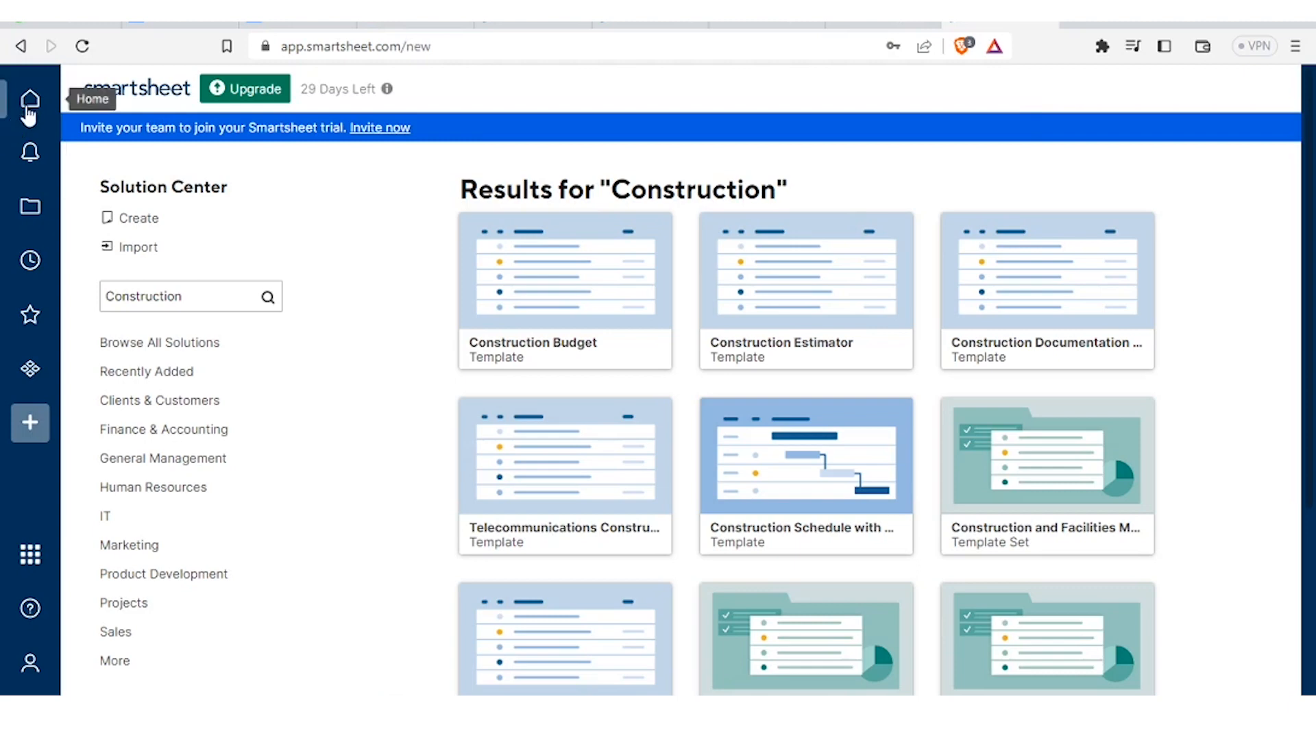
- Look through Browse, Recents, Favorites and WorkApps, then go to Solution Center's Create page
{"action": "left_click", "coordinate": [29, 212]}
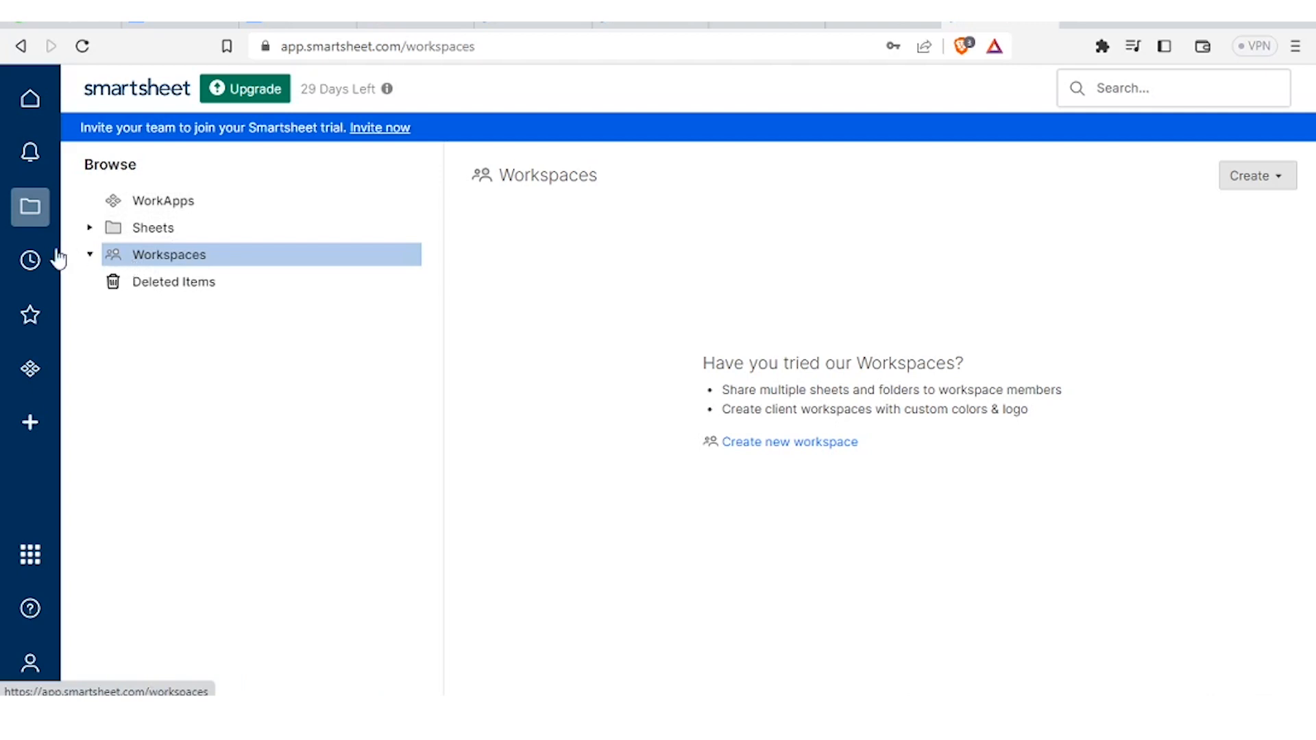
{"action": "left_click", "coordinate": [29, 264]}
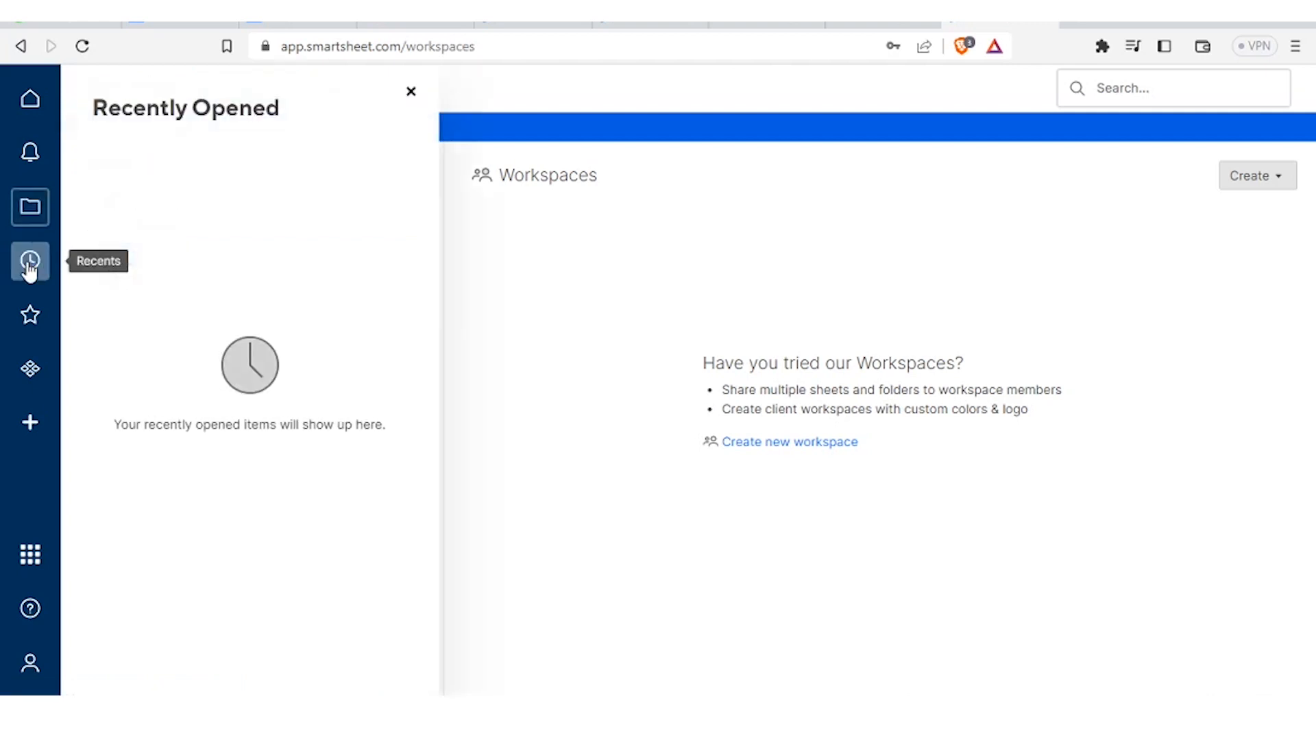
{"action": "left_click", "coordinate": [29, 319]}
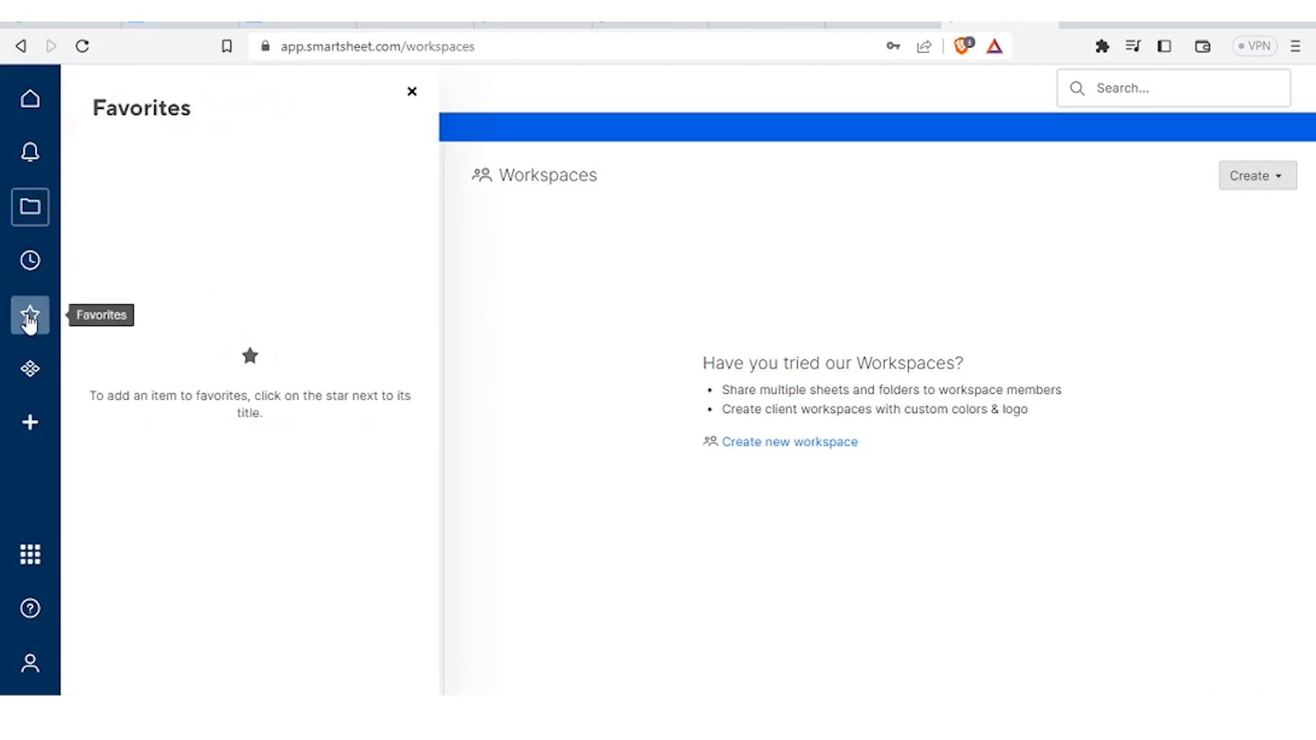
{"action": "left_click", "coordinate": [30, 372]}
{"action": "left_click", "coordinate": [30, 425]}
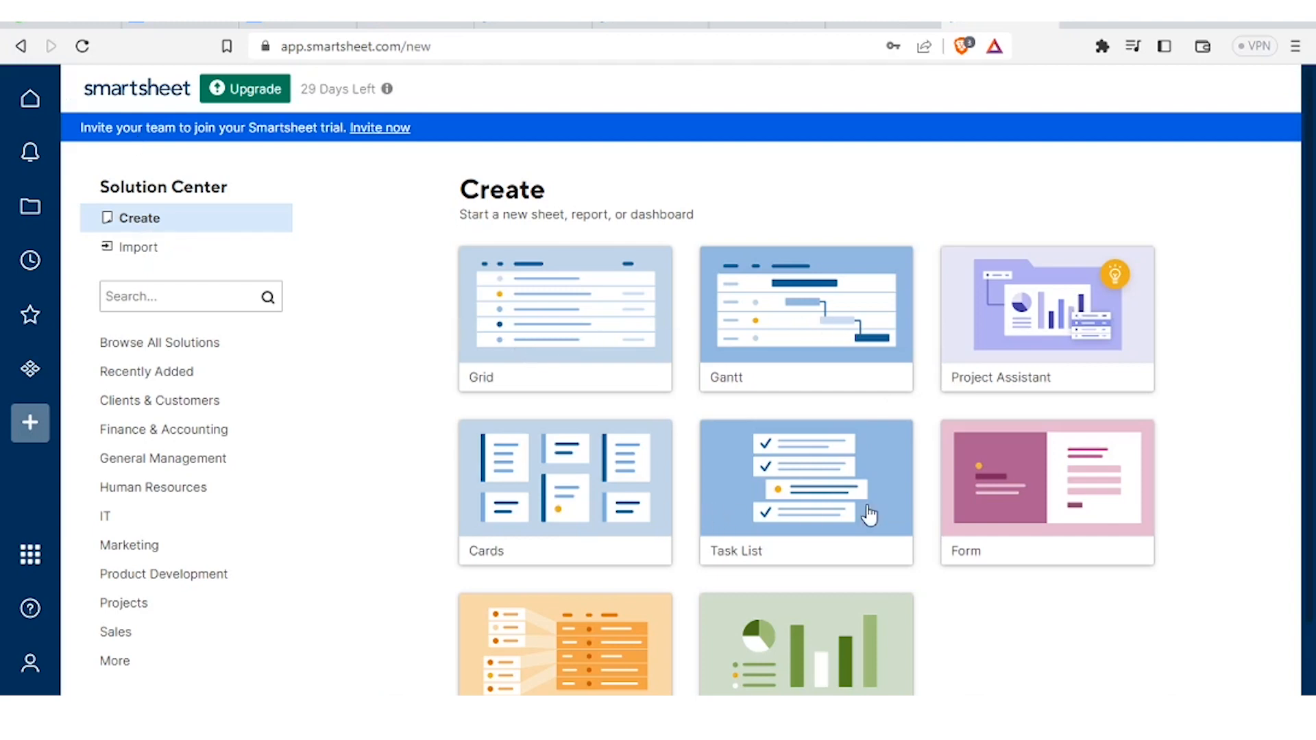
- Create a Project Assistant project named 'feeding program', skipping the tasks and subtasks steps
{"action": "scroll", "coordinate": [1067, 437], "scroll_direction": "down", "scroll_amount": 2}
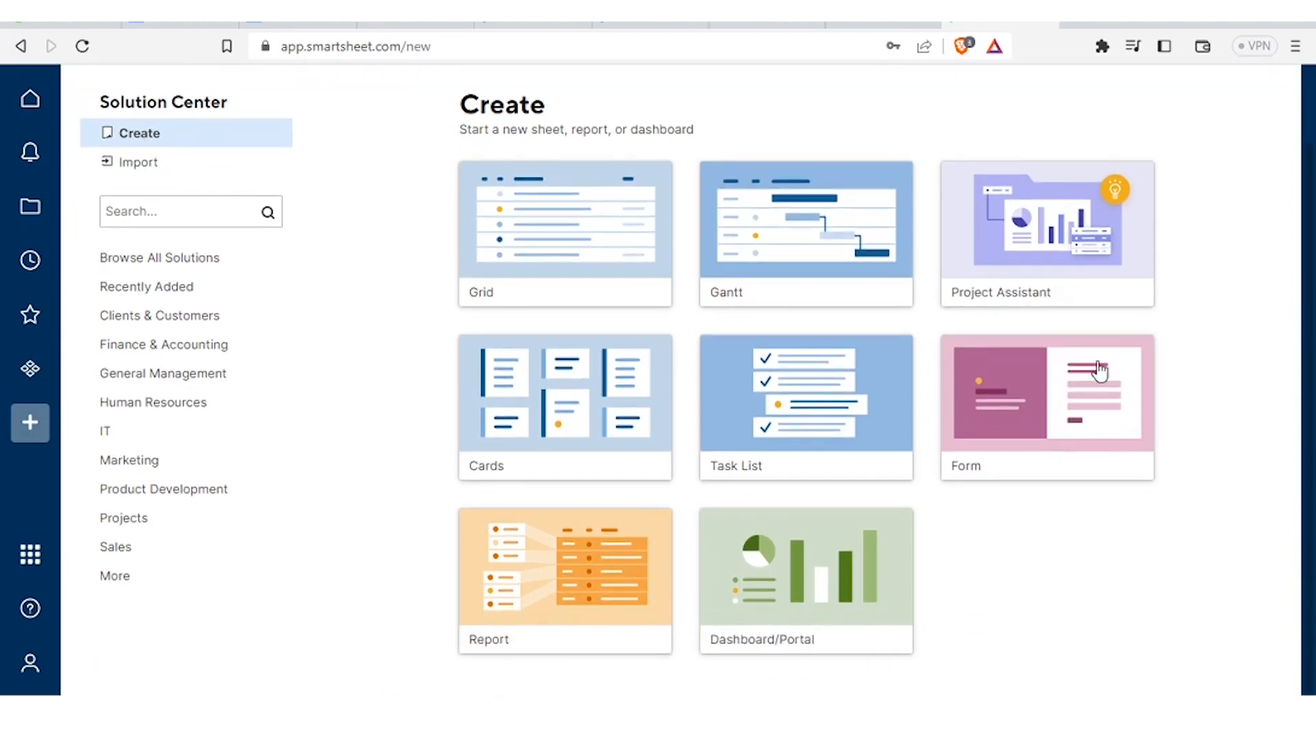
{"action": "left_click", "coordinate": [1030, 224]}
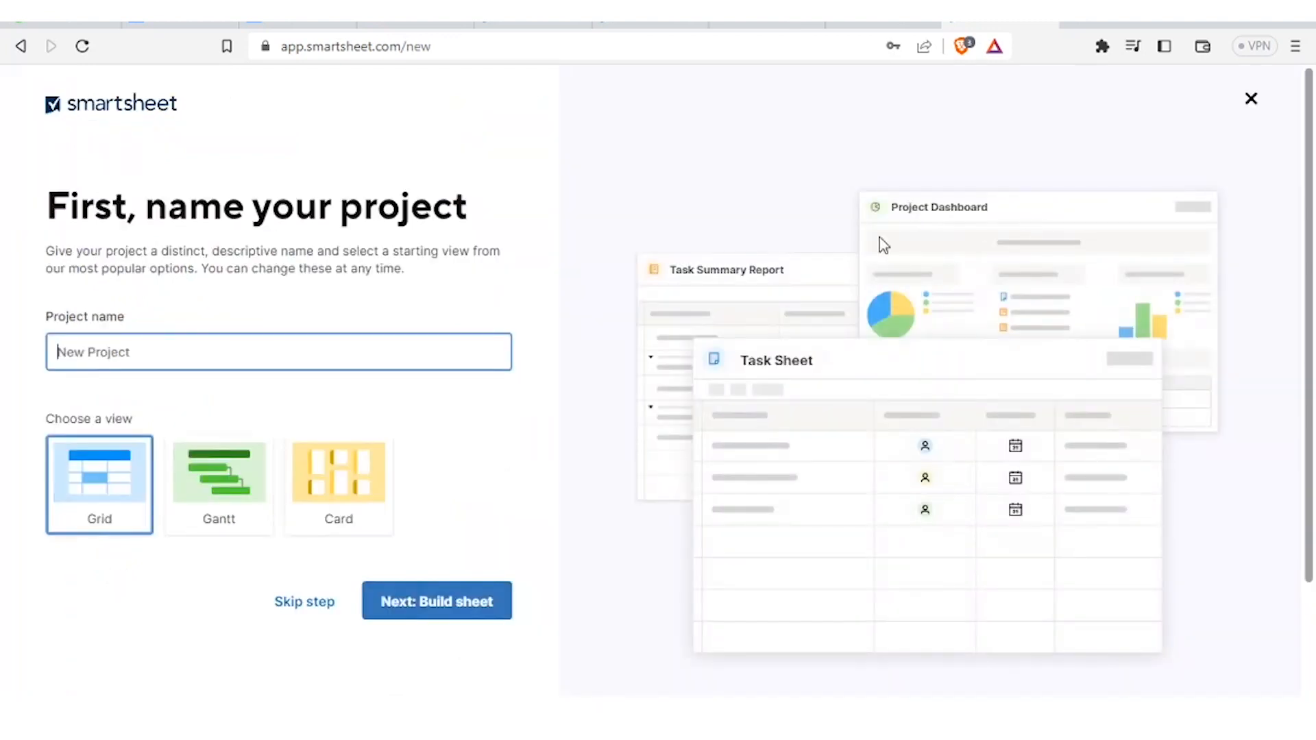
{"action": "triple_click", "coordinate": [211, 358]}
{"action": "type", "text": "feeding program"}
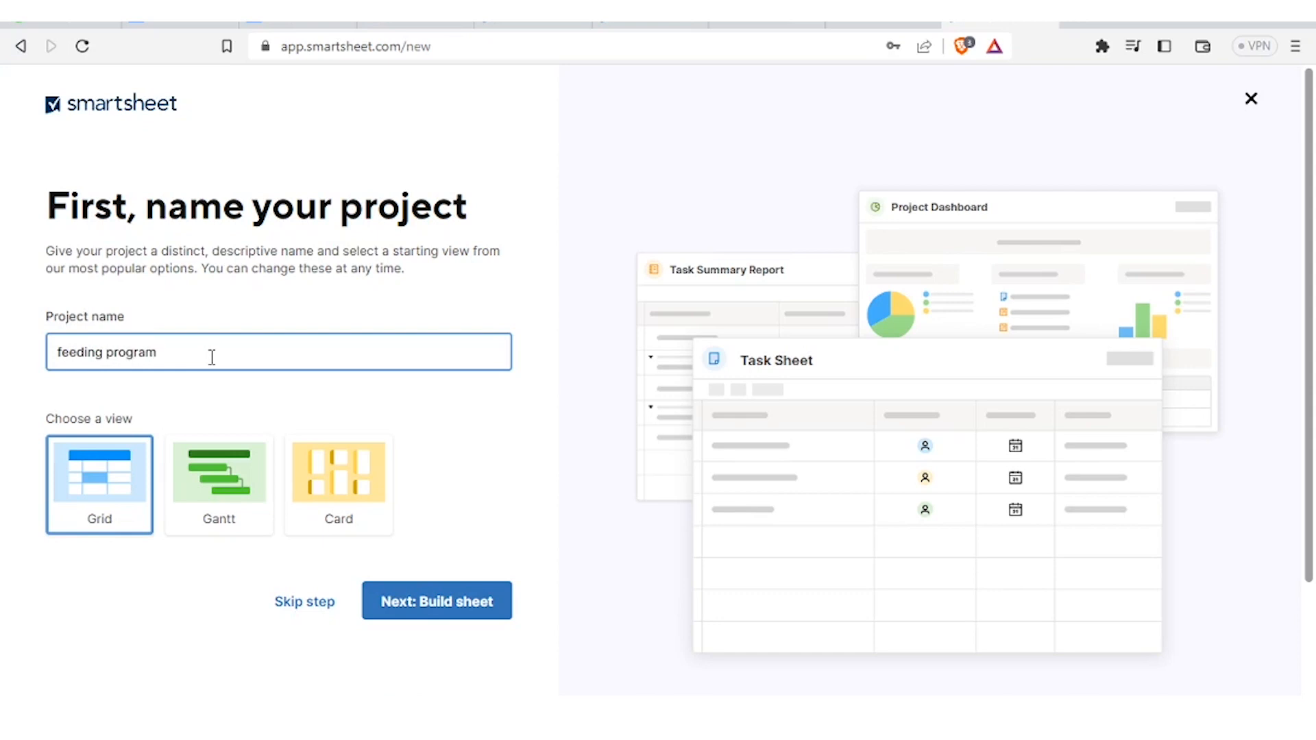
{"action": "left_click", "coordinate": [391, 613]}
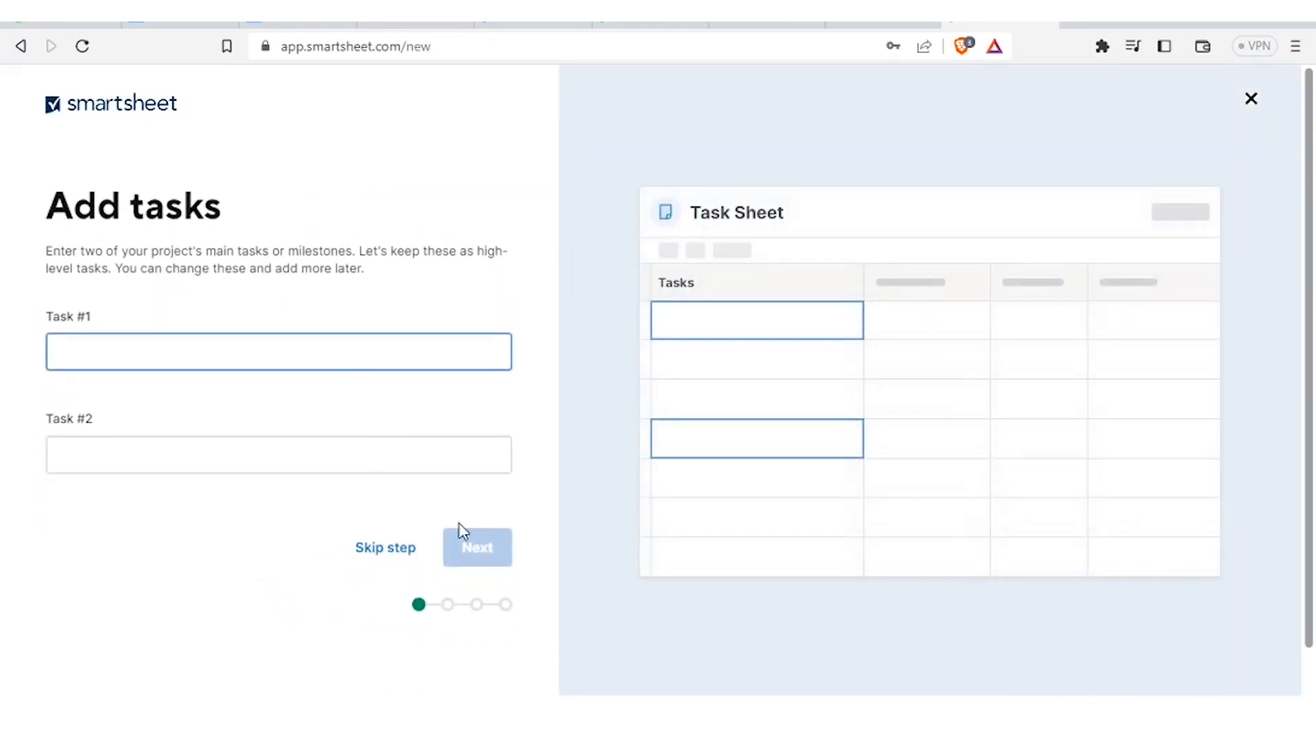
{"action": "left_click", "coordinate": [398, 564]}
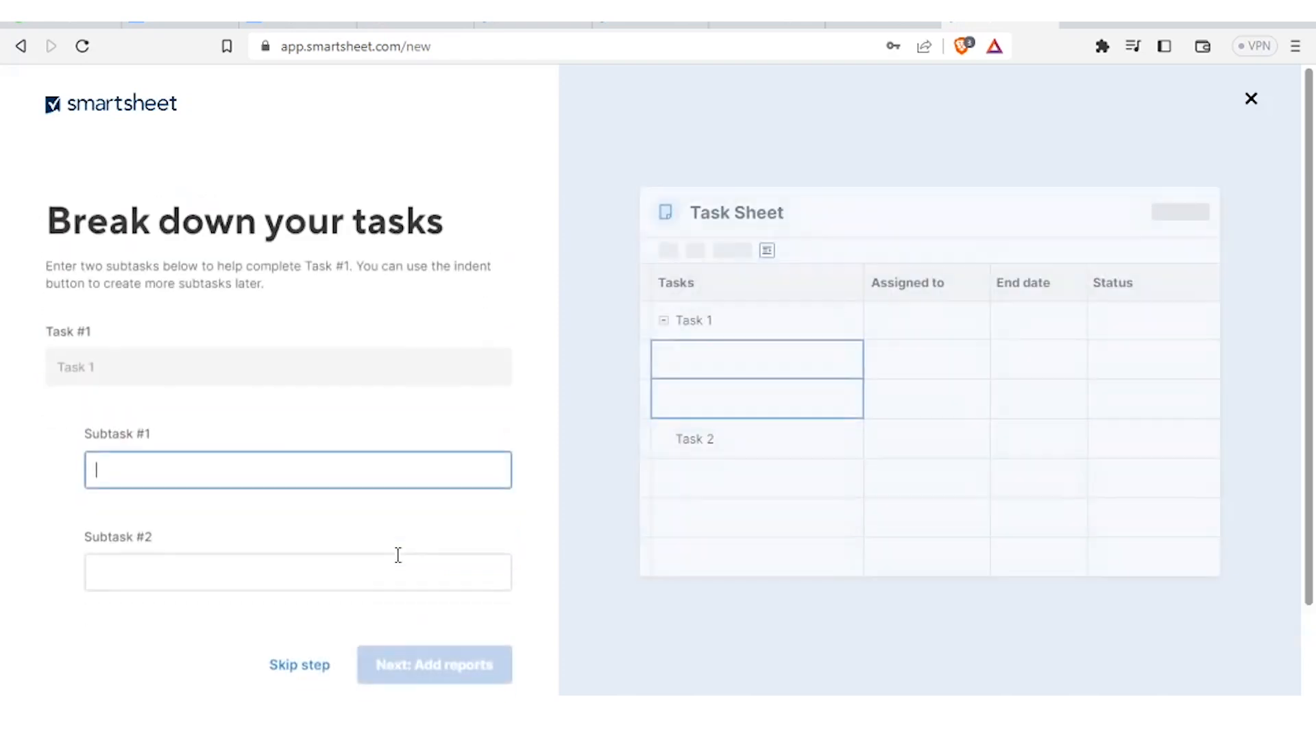
{"action": "left_click", "coordinate": [309, 655]}
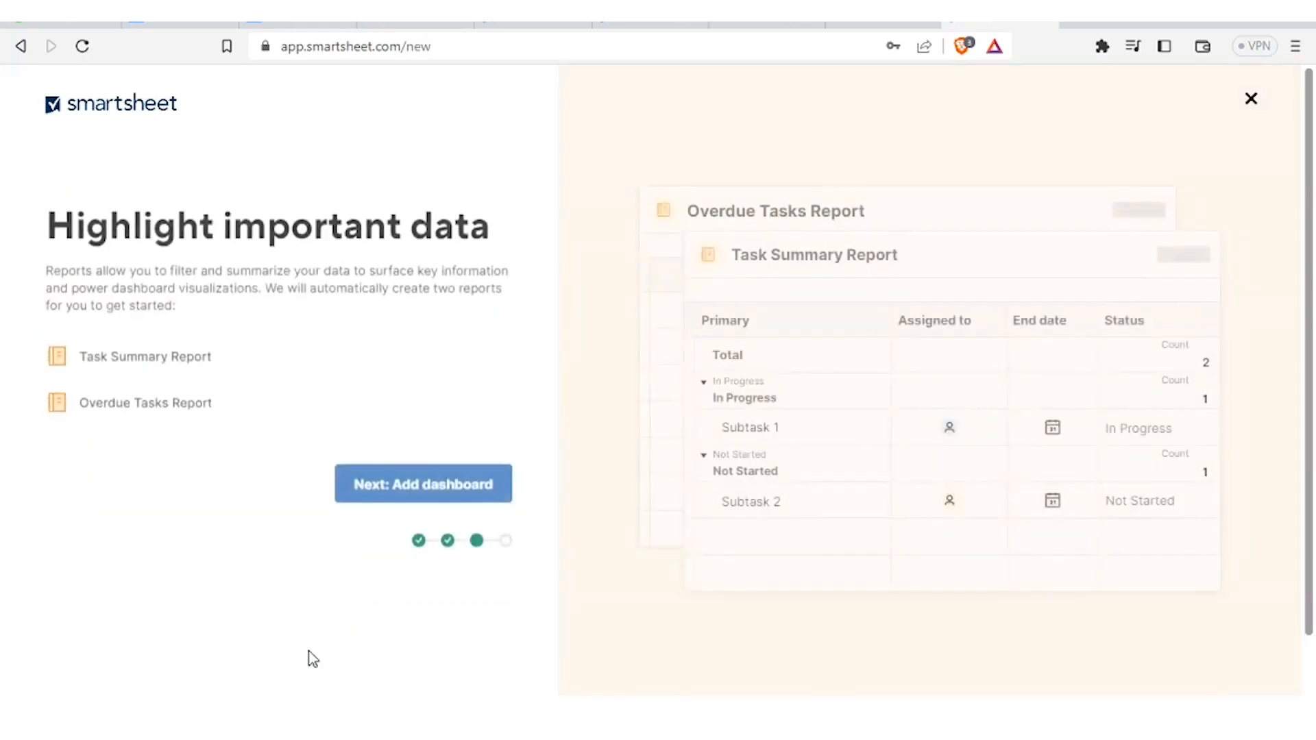
{"action": "left_click", "coordinate": [425, 482]}
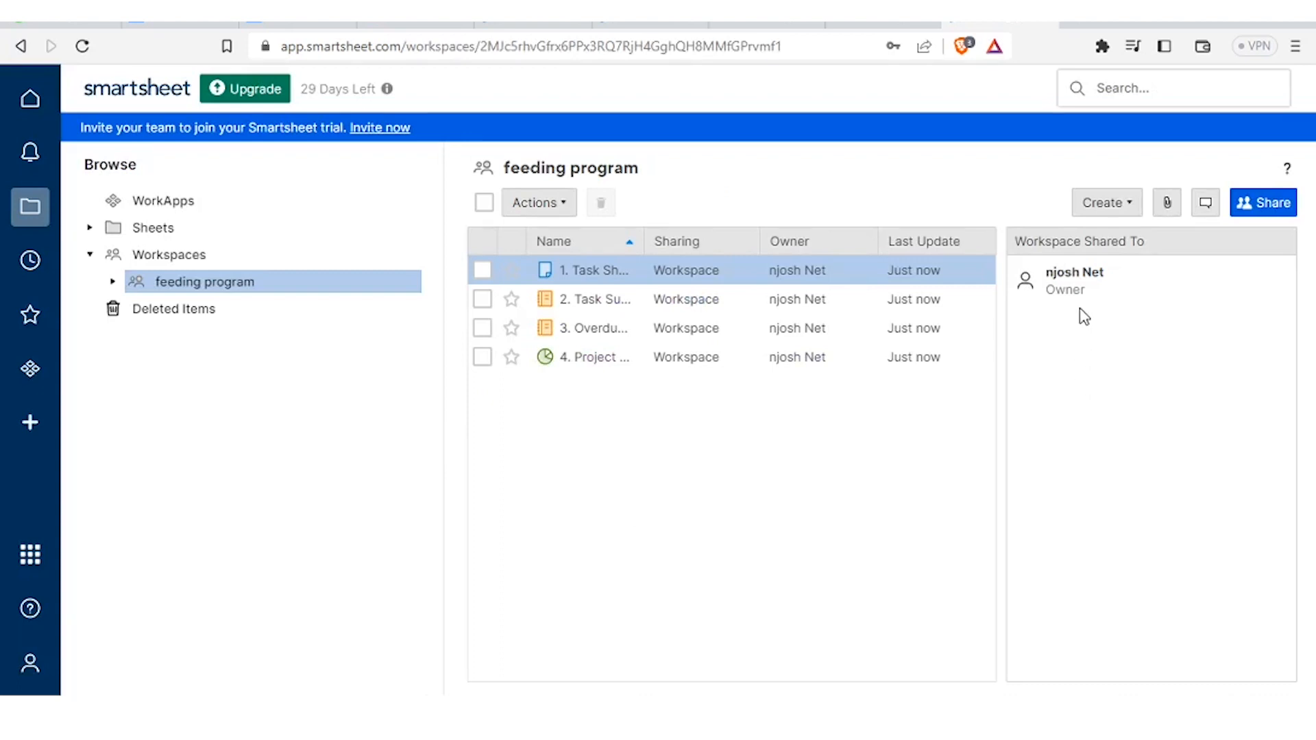
{"action": "left_click", "coordinate": [657, 278]}
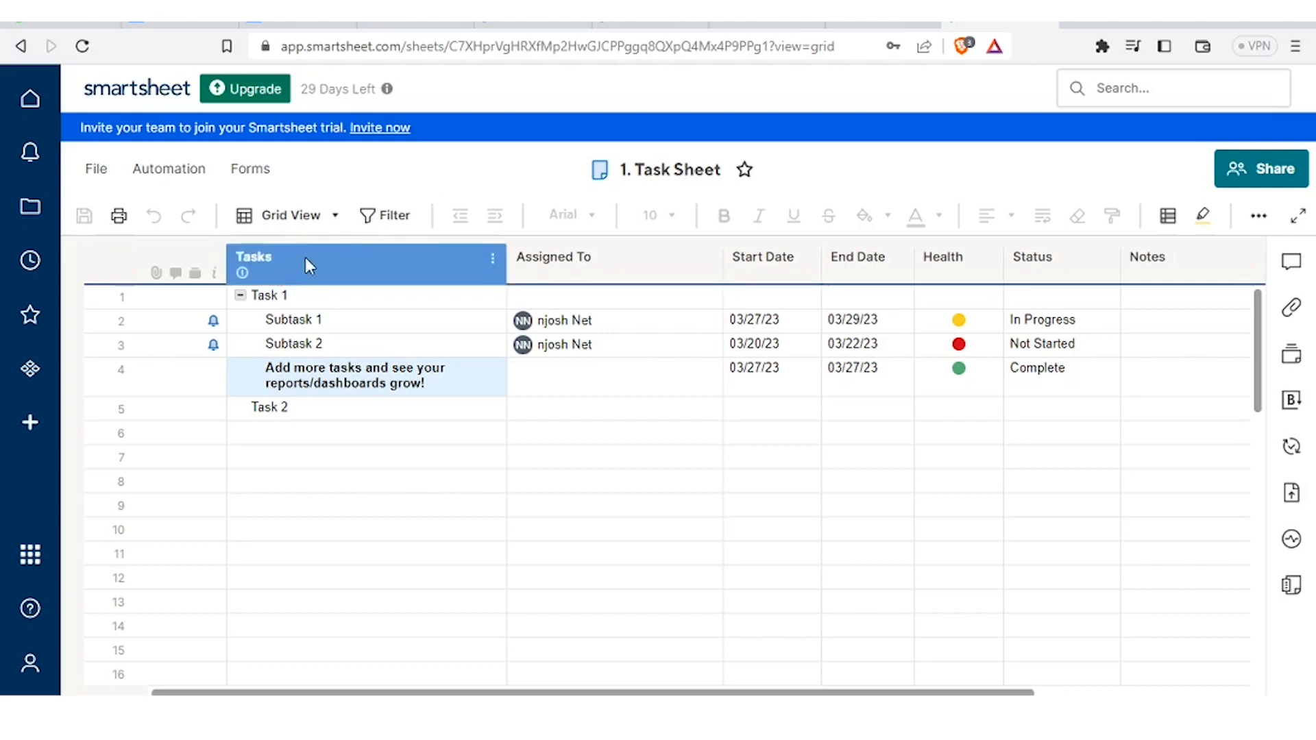
{"action": "mouse_move", "coordinate": [372, 258]}
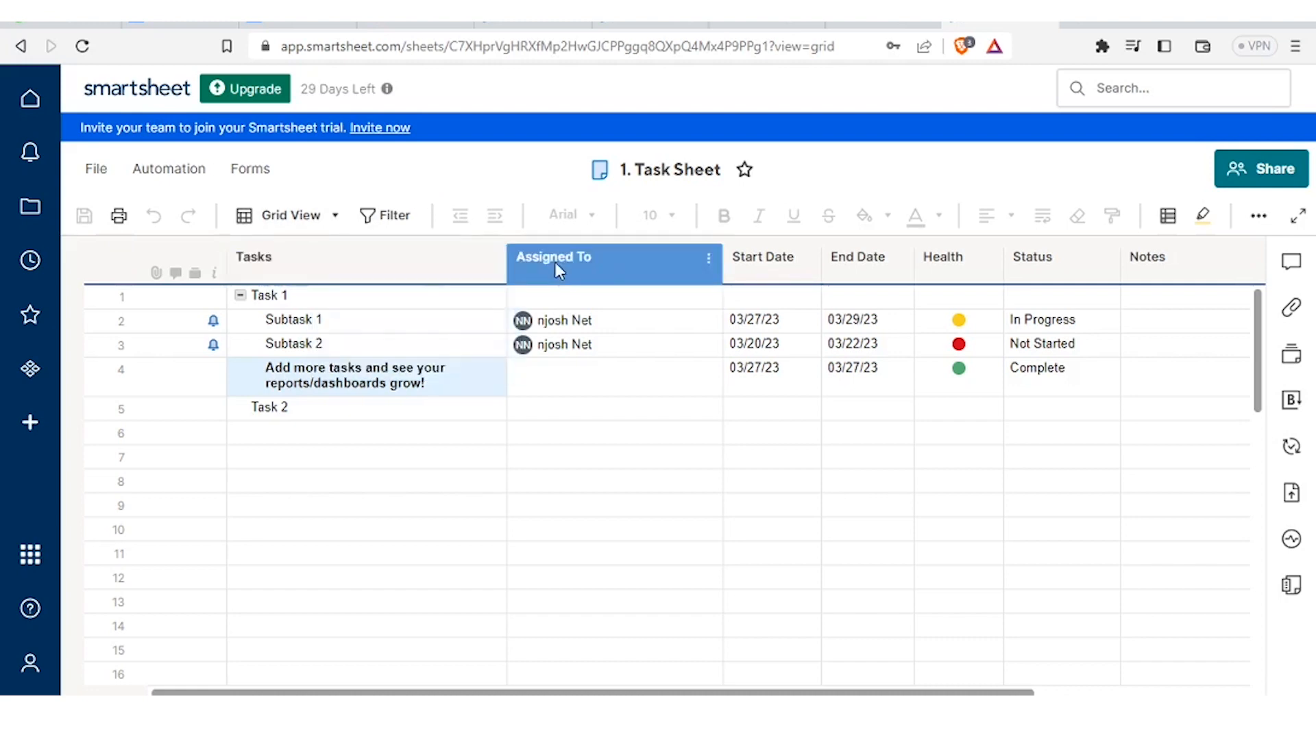
{"action": "mouse_move", "coordinate": [689, 254]}
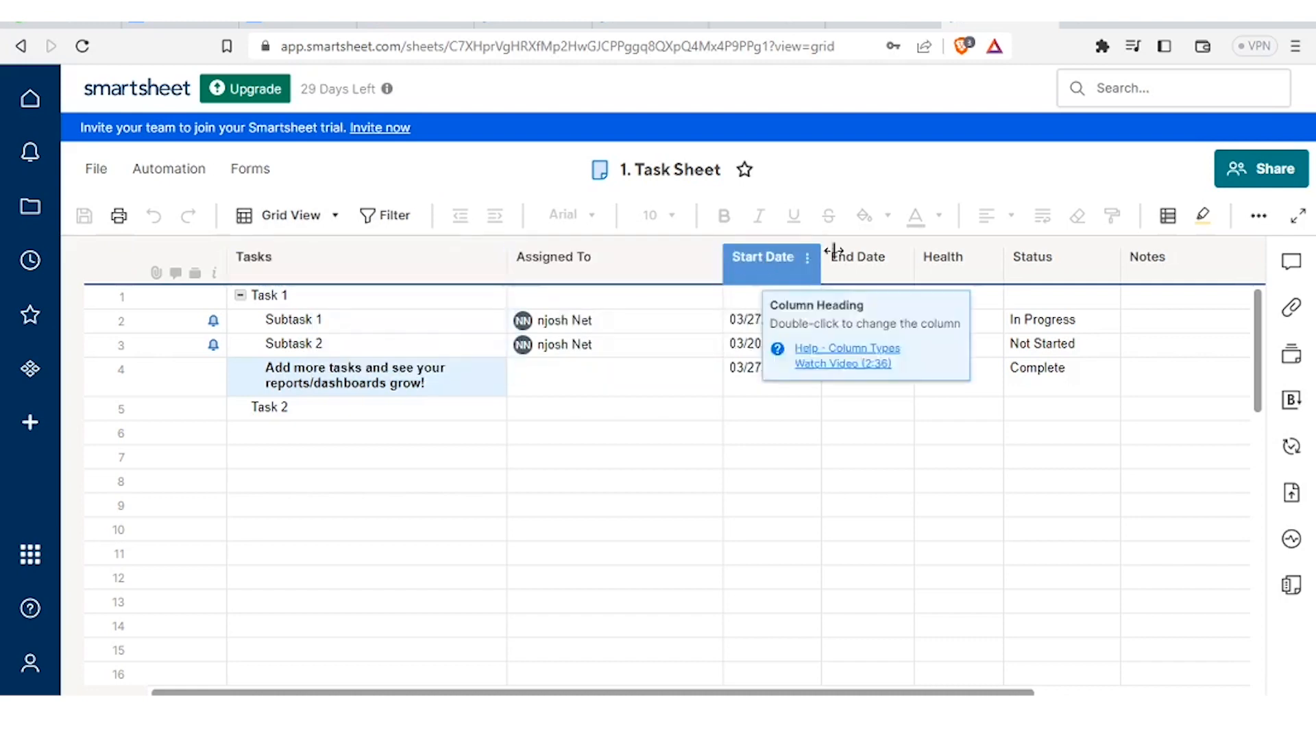
{"action": "mouse_move", "coordinate": [885, 264]}
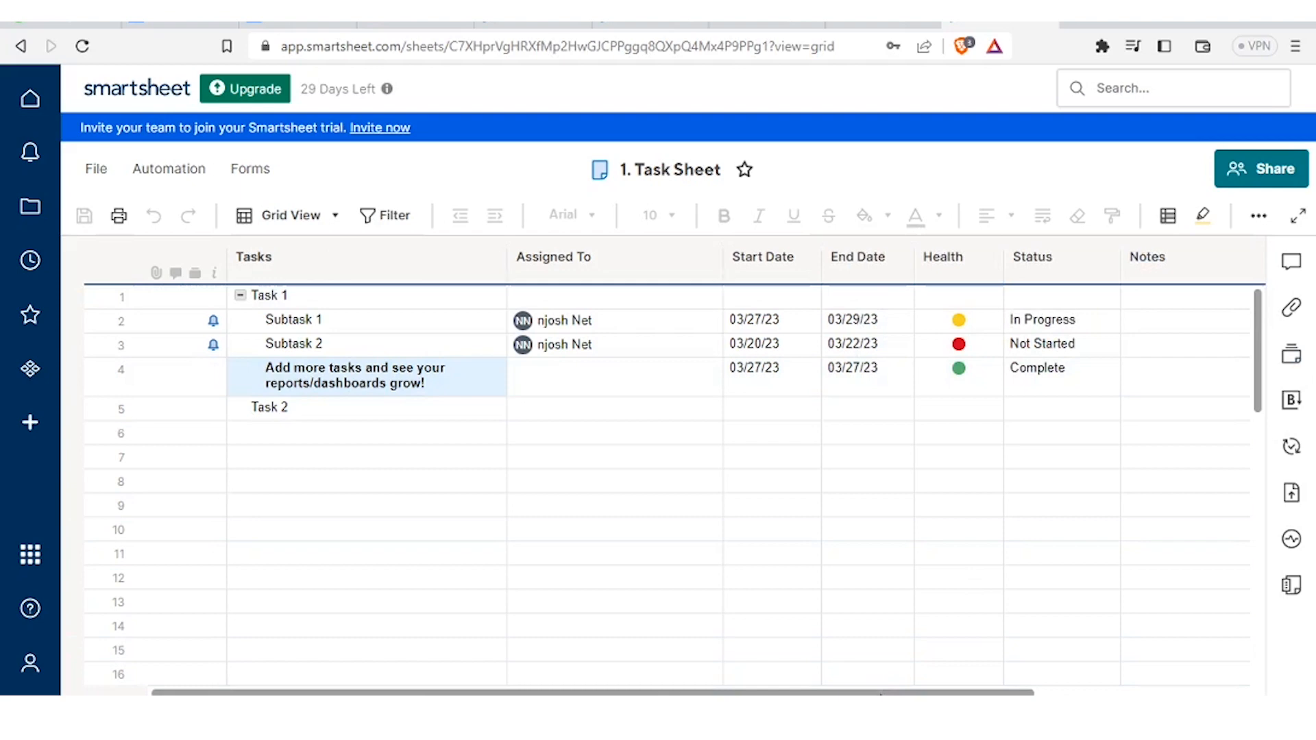
{"action": "scroll", "coordinate": [976, 664], "scroll_direction": "right", "scroll_amount": 5}
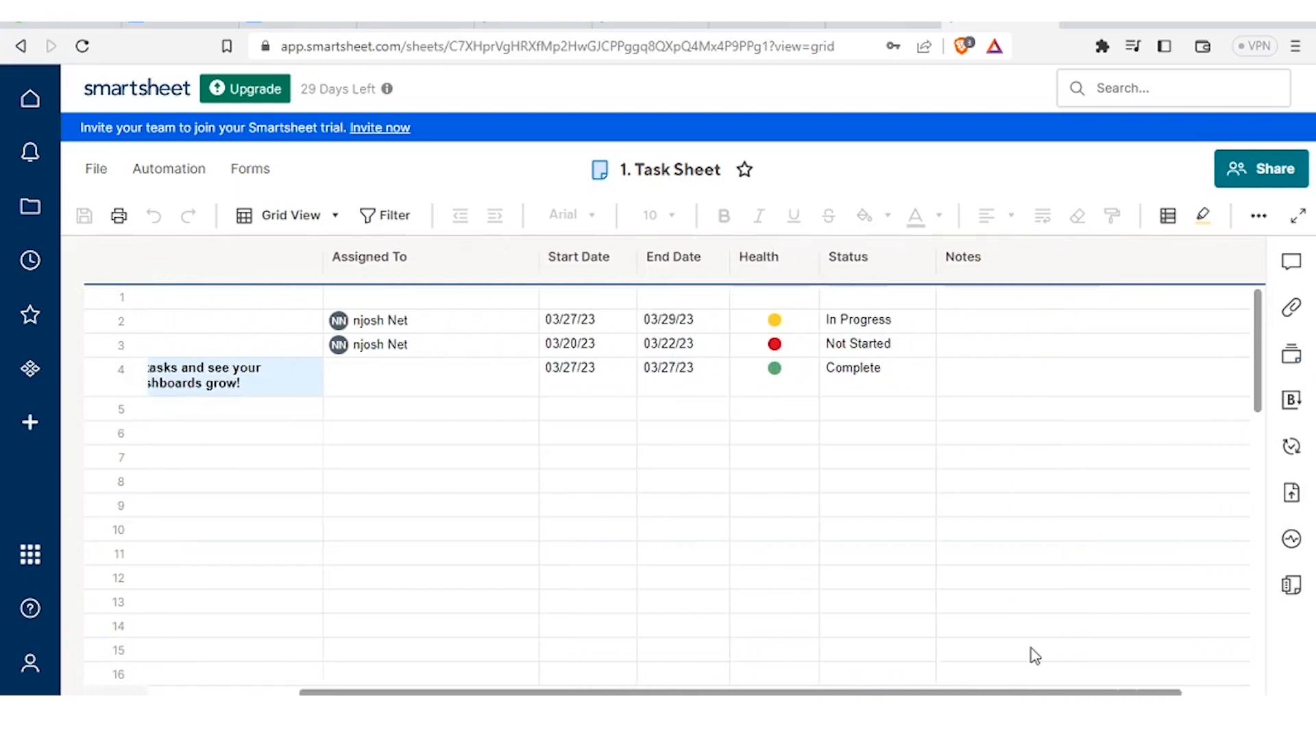
{"action": "left_click", "coordinate": [1022, 673]}
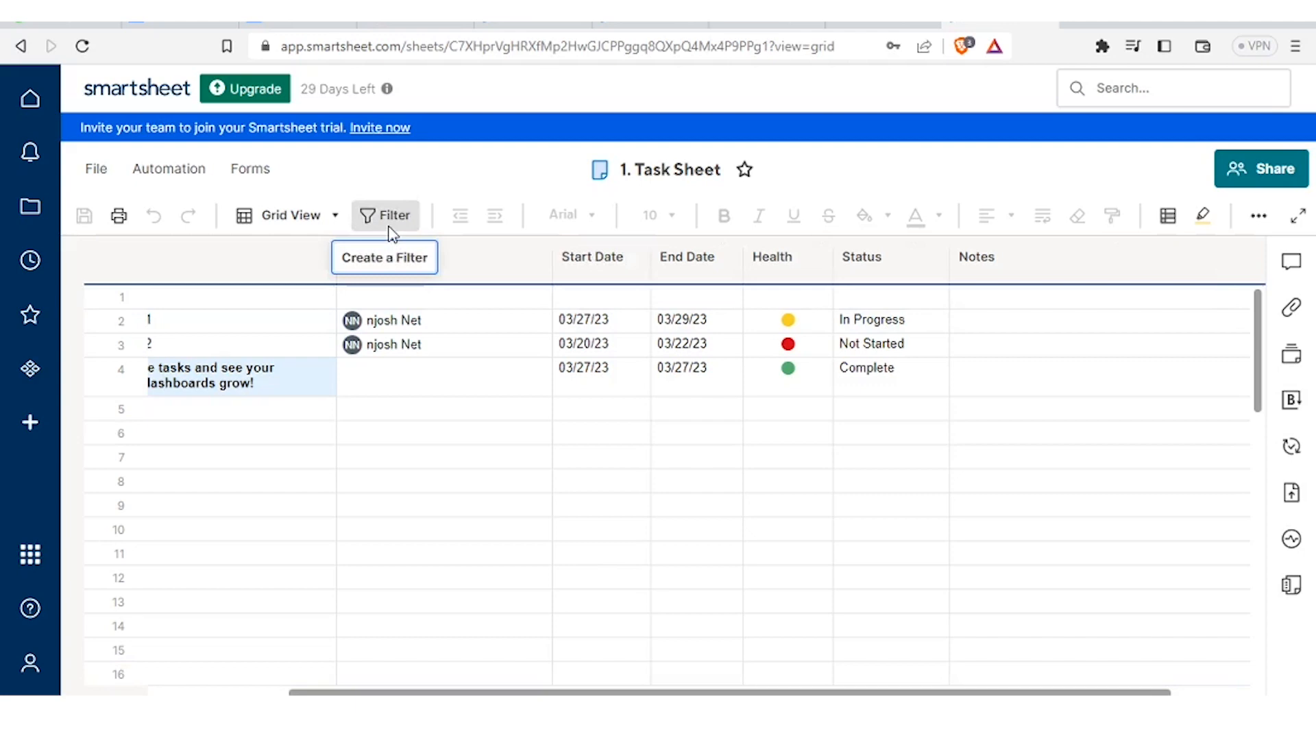
- Check the sheet views list, stay in Grid View, and open the primary column's menu
{"action": "left_click", "coordinate": [336, 216]}
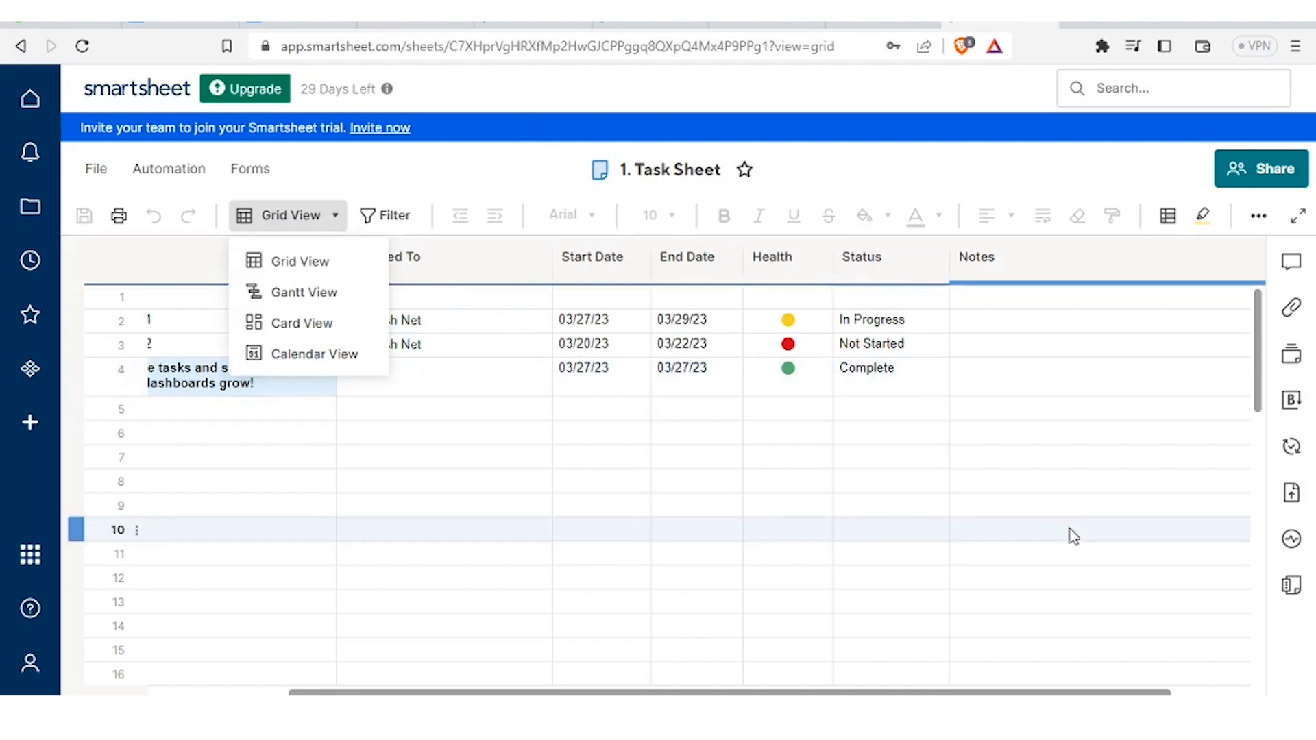
{"action": "left_click", "coordinate": [305, 354]}
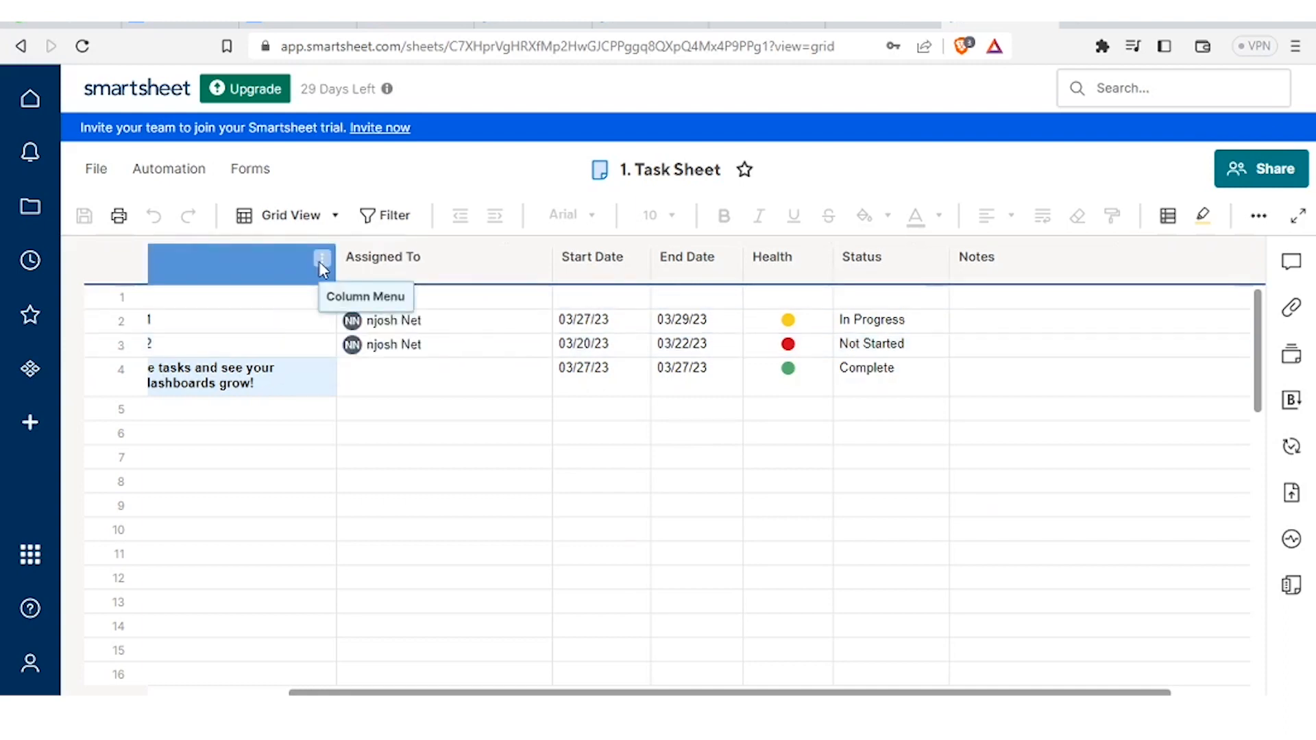
{"action": "left_click", "coordinate": [321, 259]}
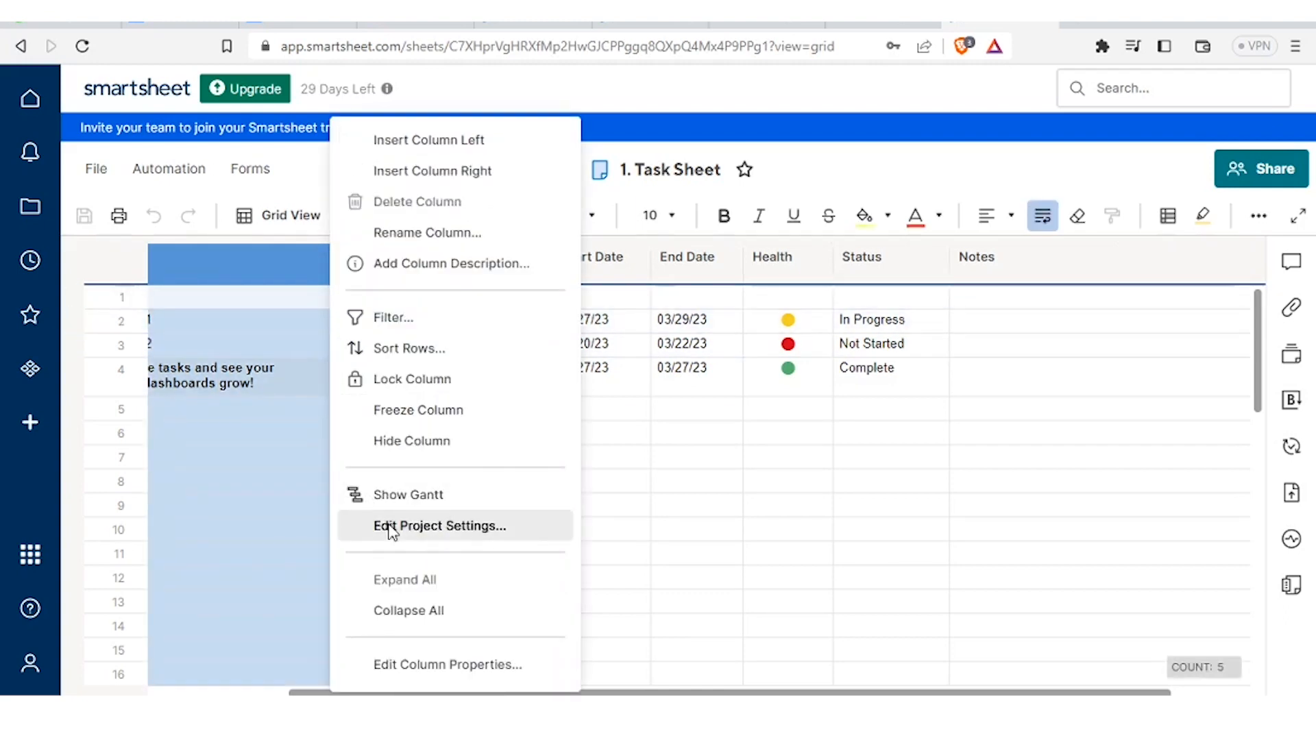
- Enable dependencies in Project Settings, acknowledging the new Duration and Predecessors columns
{"action": "left_click", "coordinate": [425, 533]}
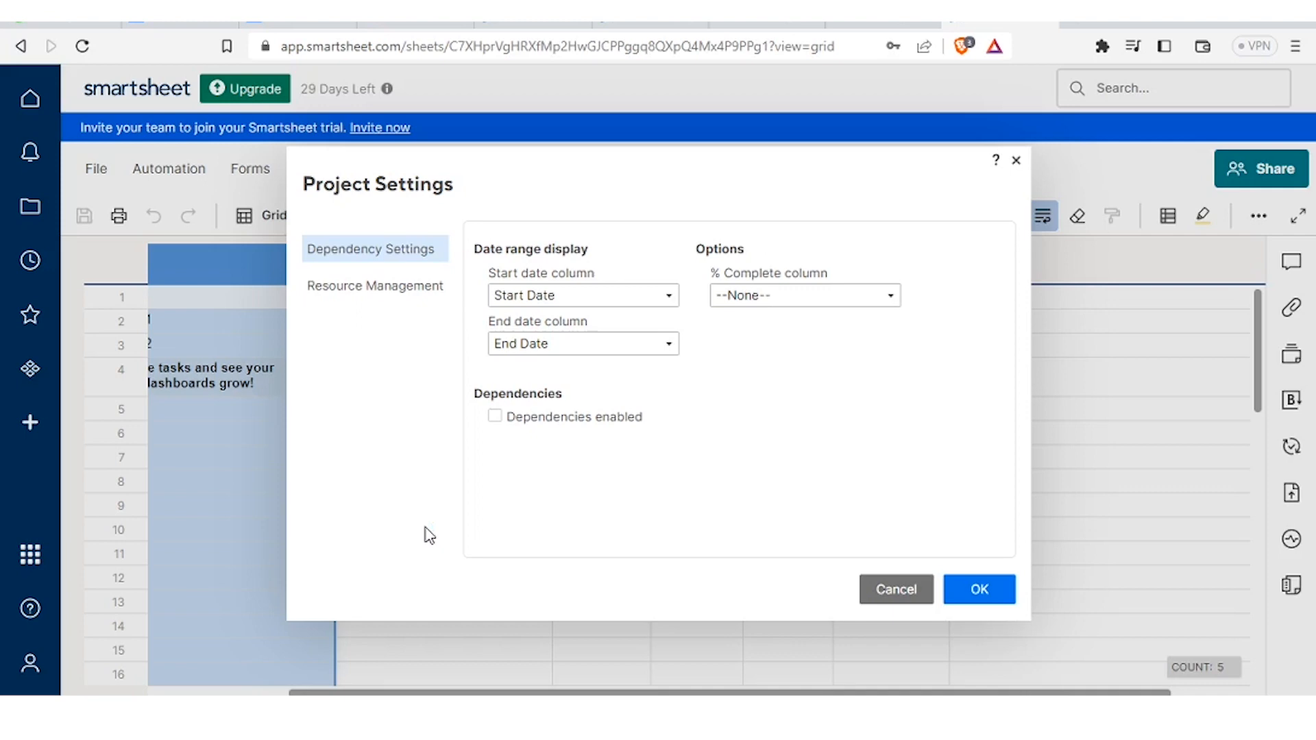
{"action": "left_click", "coordinate": [494, 416]}
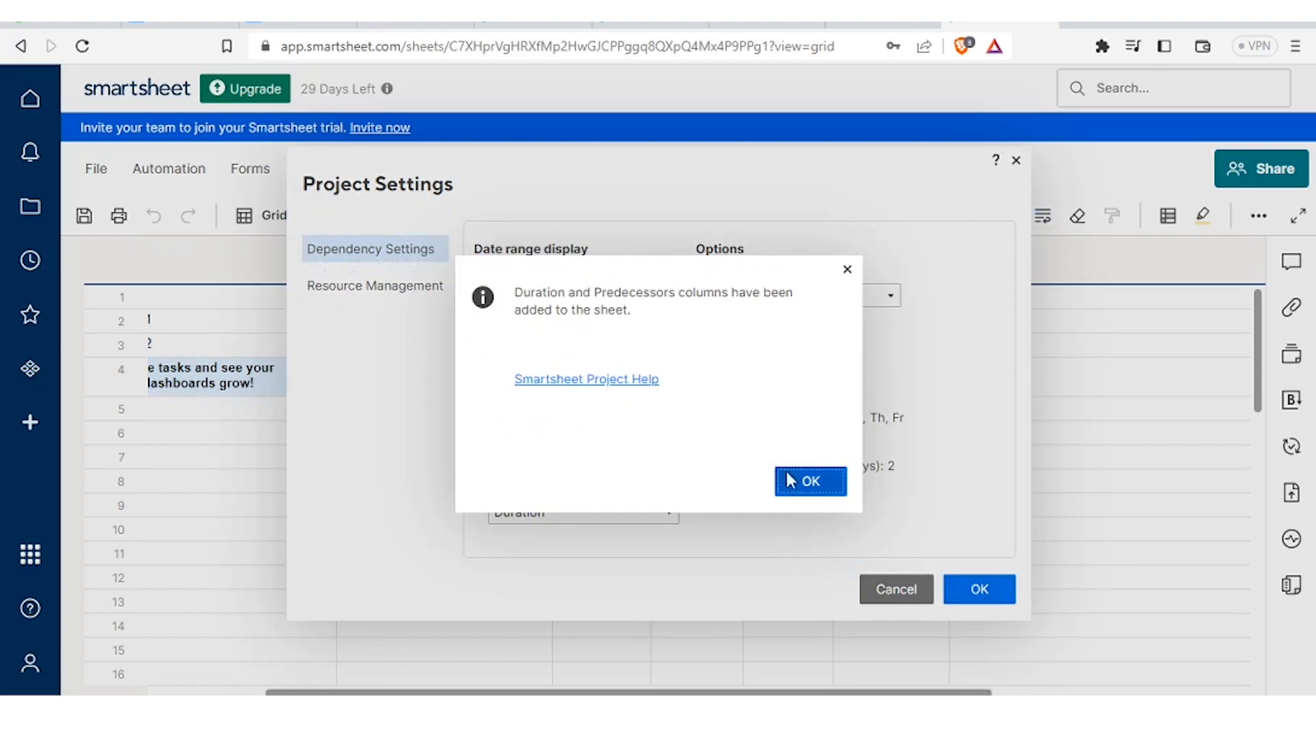
{"action": "left_click", "coordinate": [793, 481]}
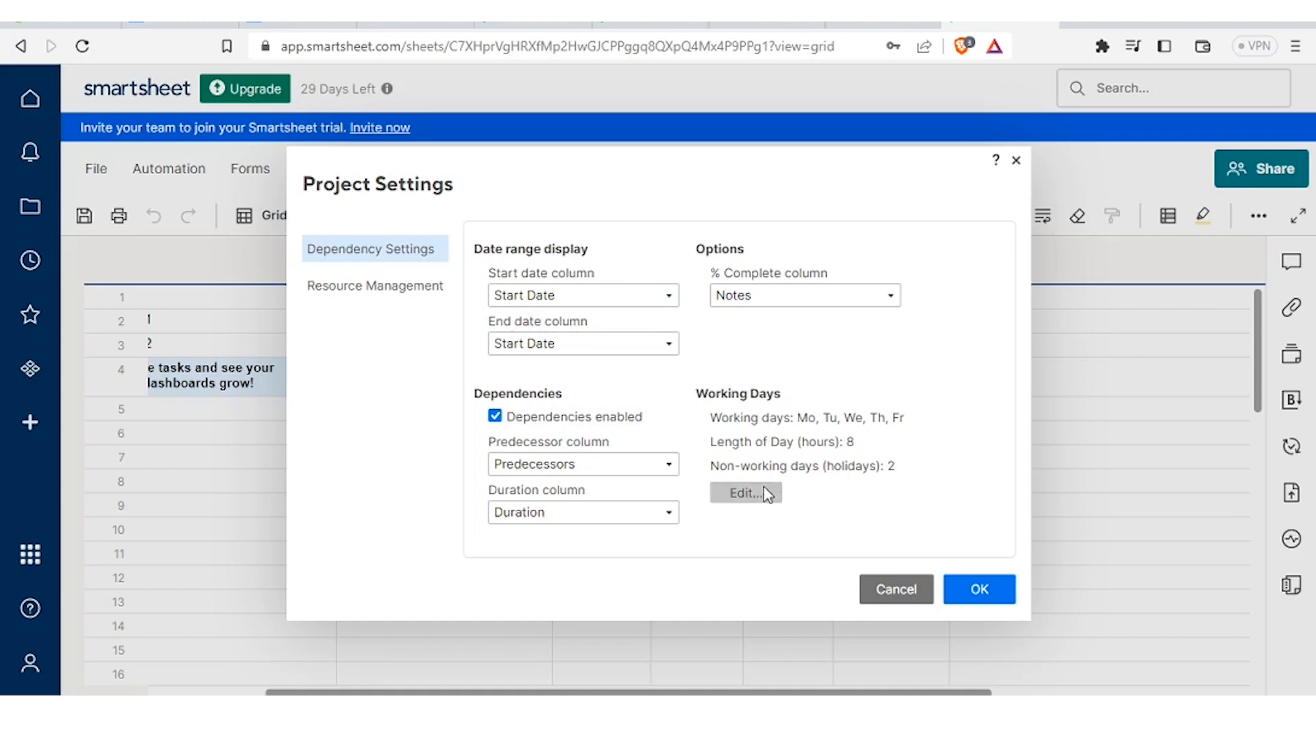
{"action": "left_click", "coordinate": [744, 493]}
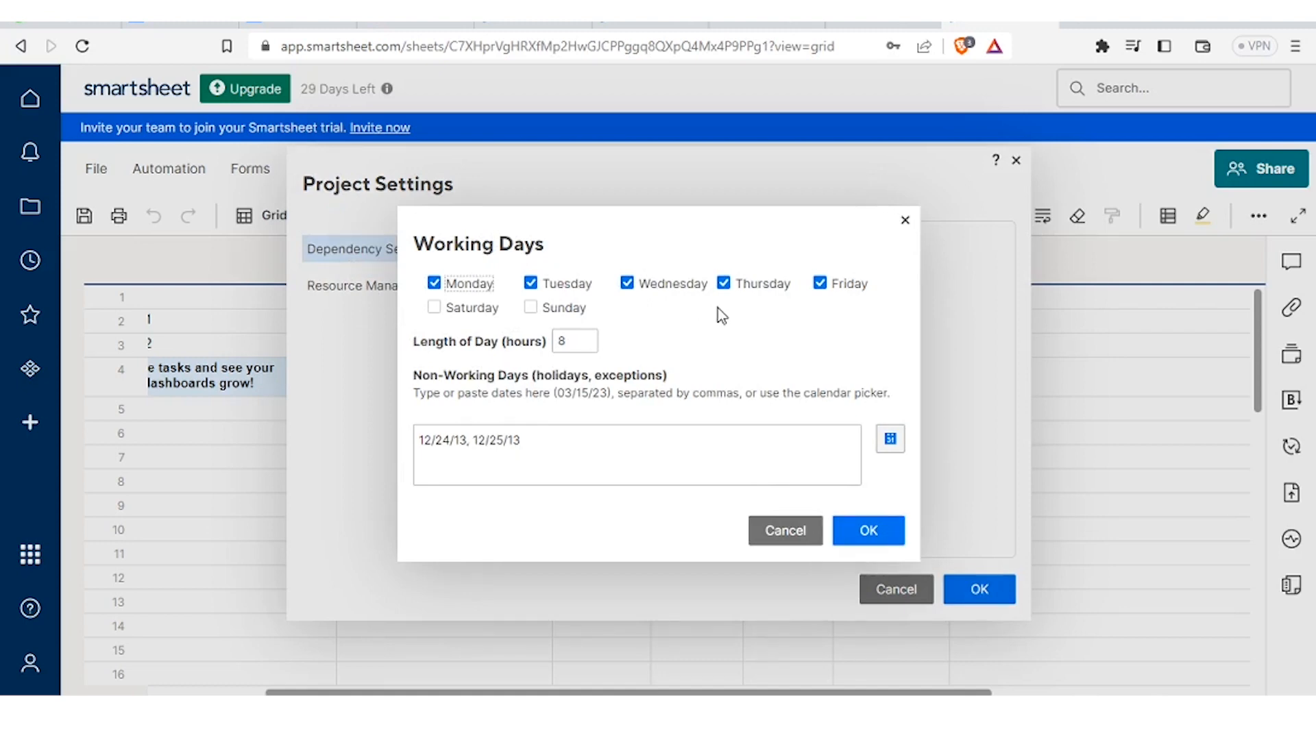
- Toggle Wednesday, Thursday and Friday off and back on, keeping Monday–Friday as working days
{"action": "left_click", "coordinate": [824, 285]}
{"action": "left_click", "coordinate": [728, 288]}
{"action": "left_click", "coordinate": [623, 288]}
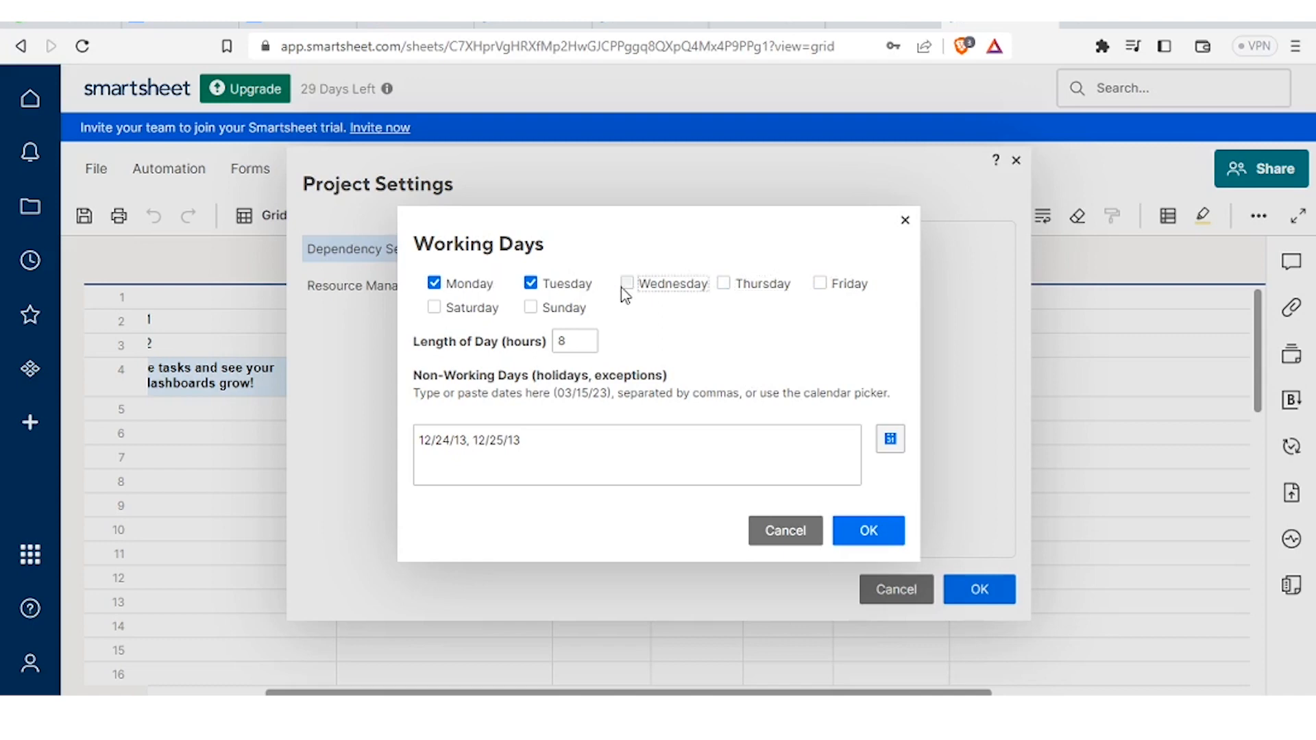
{"action": "left_click", "coordinate": [626, 290]}
{"action": "left_click", "coordinate": [724, 288]}
{"action": "left_click", "coordinate": [820, 285]}
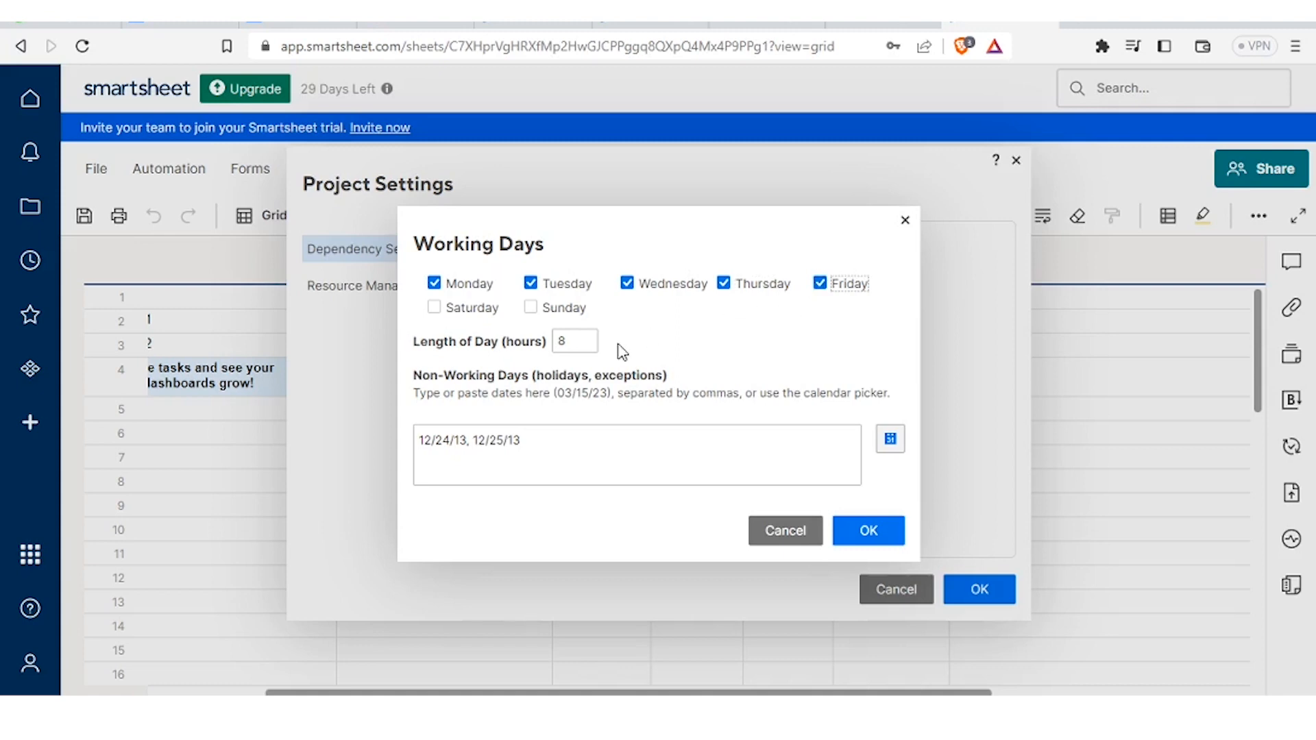
- Set the length of day to 8 hours and confirm the Working Days settings
{"action": "left_click", "coordinate": [579, 343]}
{"action": "key", "text": "BackSpace"}
{"action": "type", "text": "8"}
{"action": "left_click", "coordinate": [858, 533]}
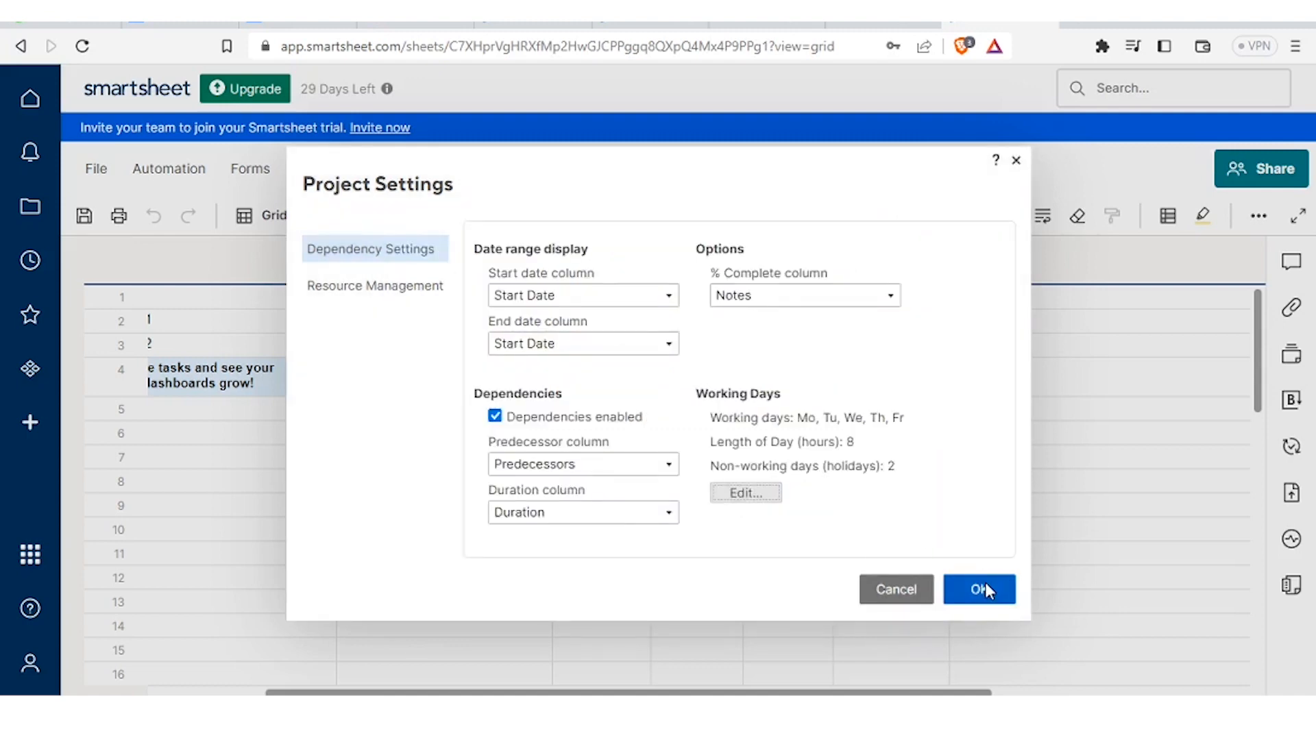
{"action": "left_click", "coordinate": [669, 343]}
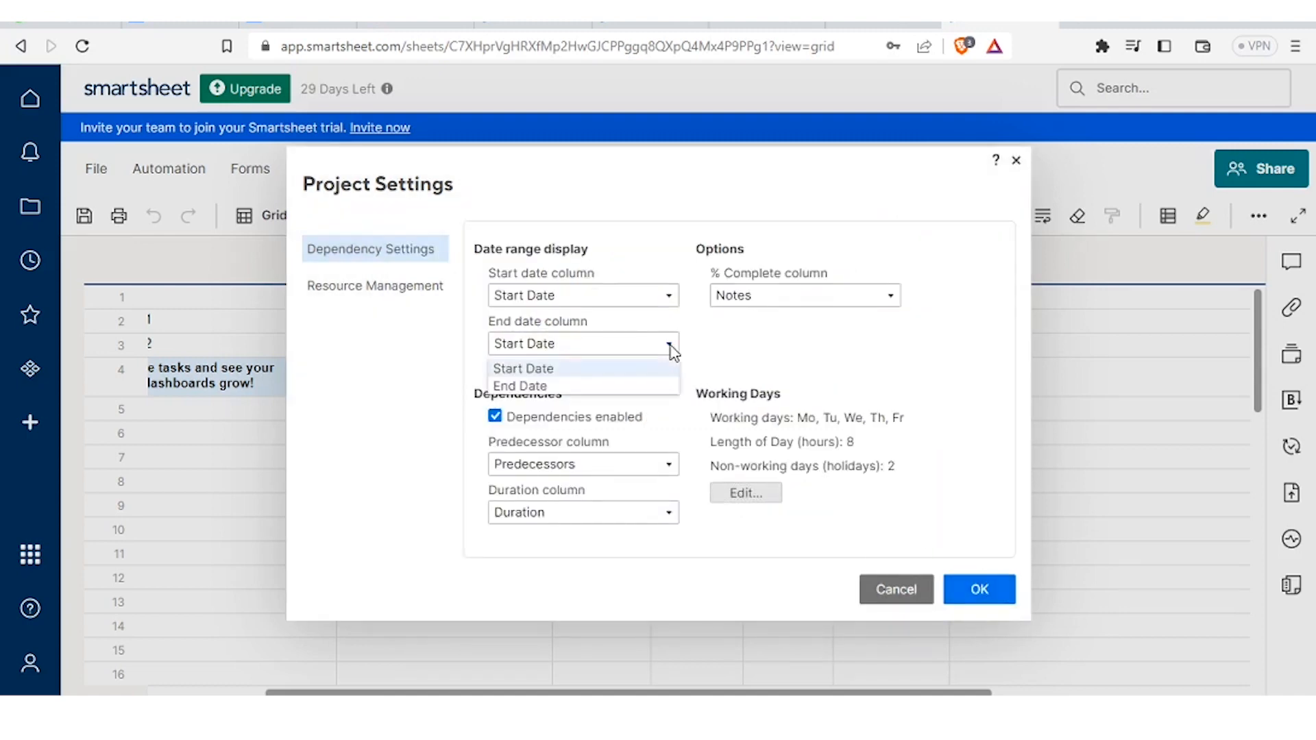
- Set End Date as the end date column, leave the start date unchanged, and save
{"action": "left_click", "coordinate": [567, 387]}
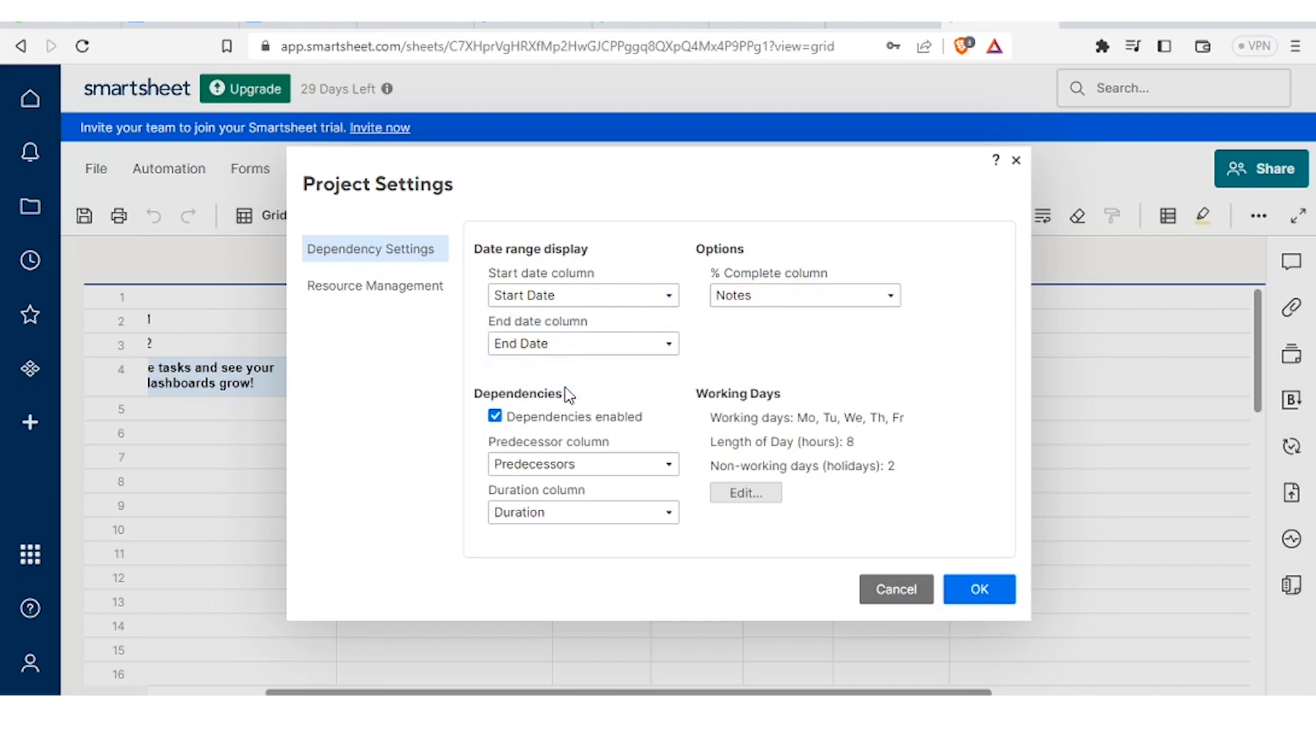
{"action": "left_click", "coordinate": [592, 293]}
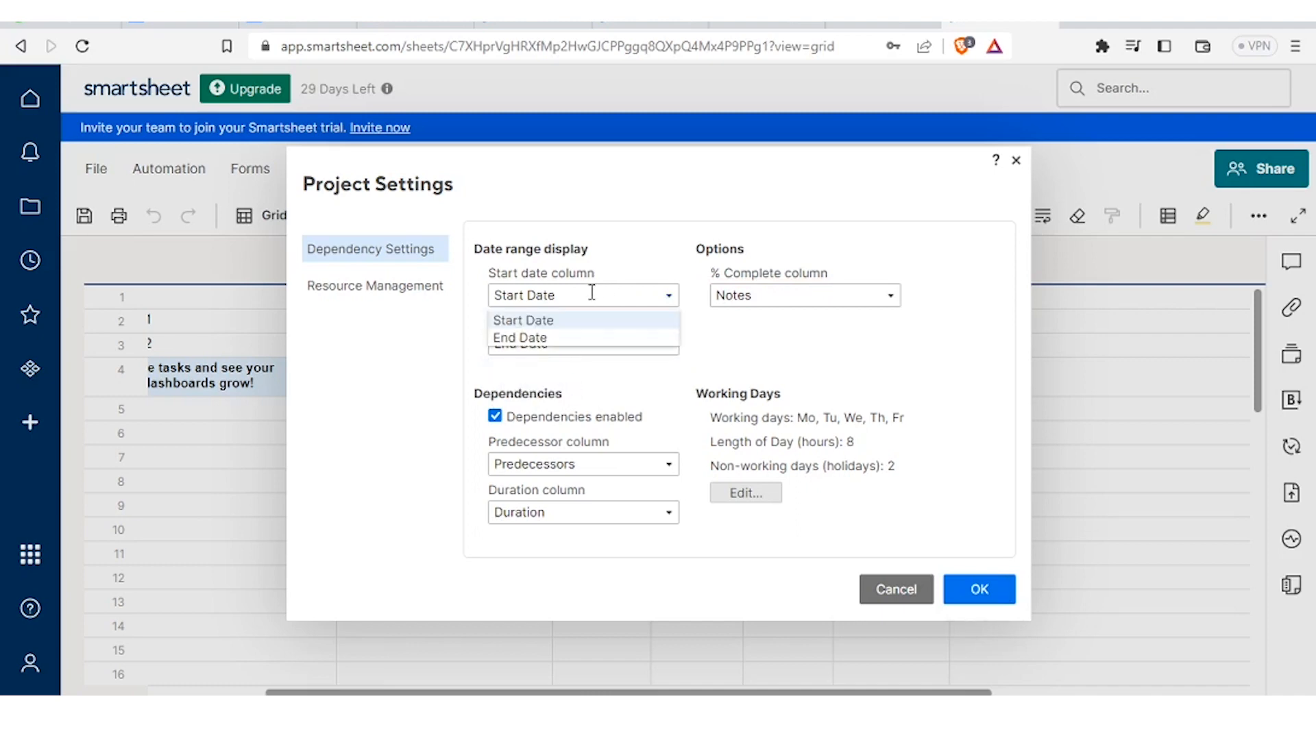
{"action": "left_click", "coordinate": [641, 320]}
{"action": "left_click", "coordinate": [669, 345]}
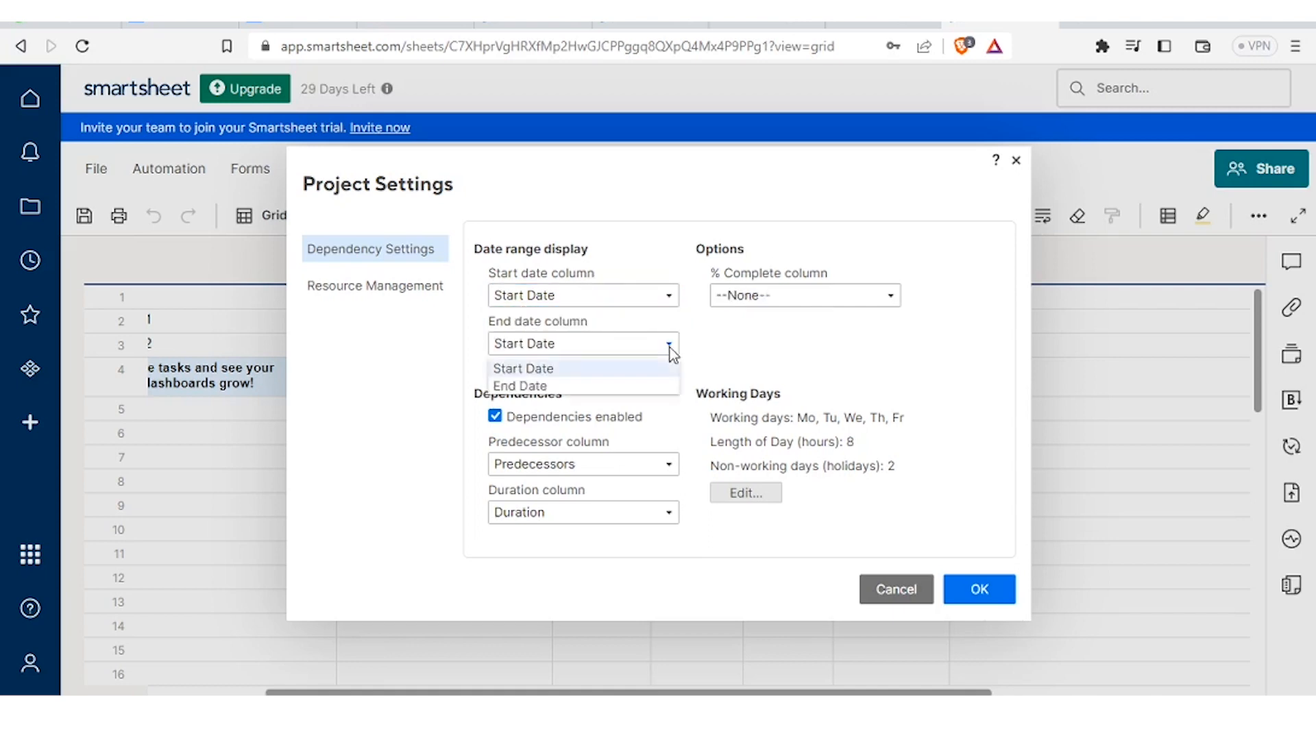
{"action": "left_click", "coordinate": [632, 386]}
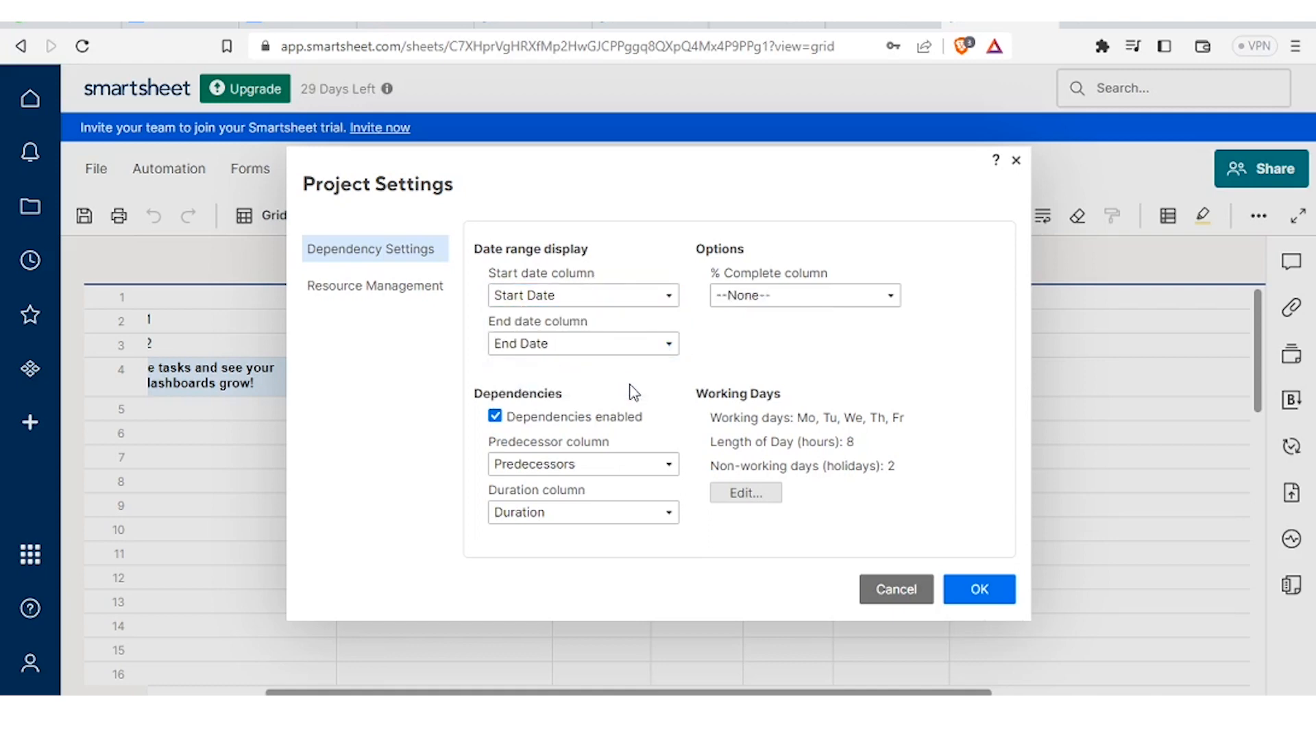
{"action": "left_click", "coordinate": [977, 591]}
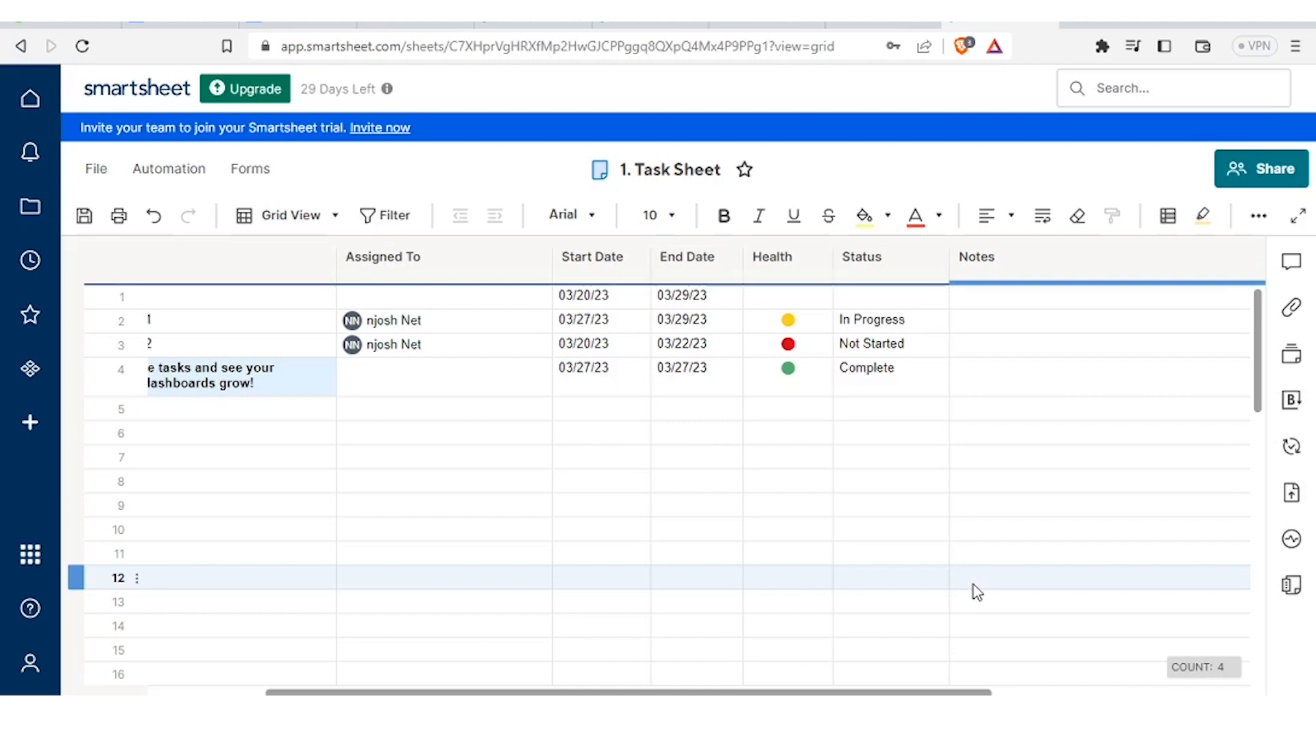
- Insert a new column right of Assigned To and name it 'Gender'
{"action": "left_click", "coordinate": [519, 272]}
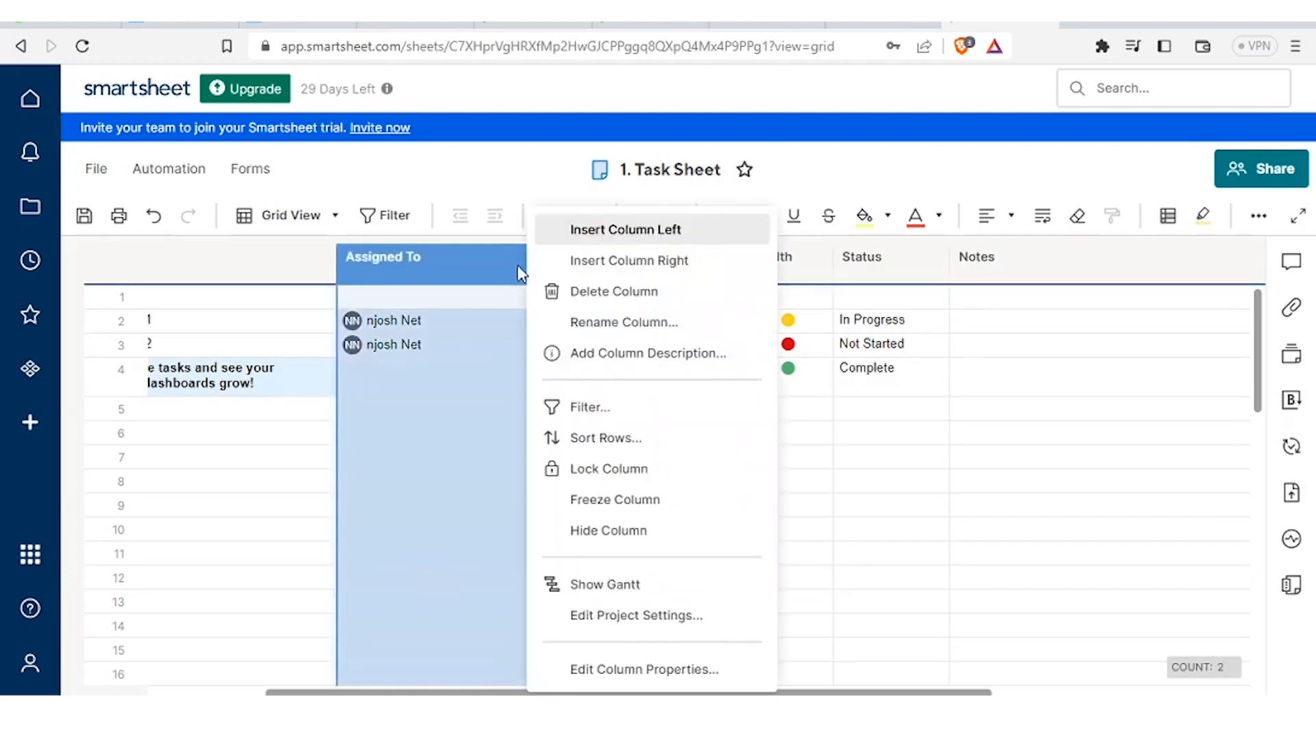
{"action": "left_click", "coordinate": [575, 262]}
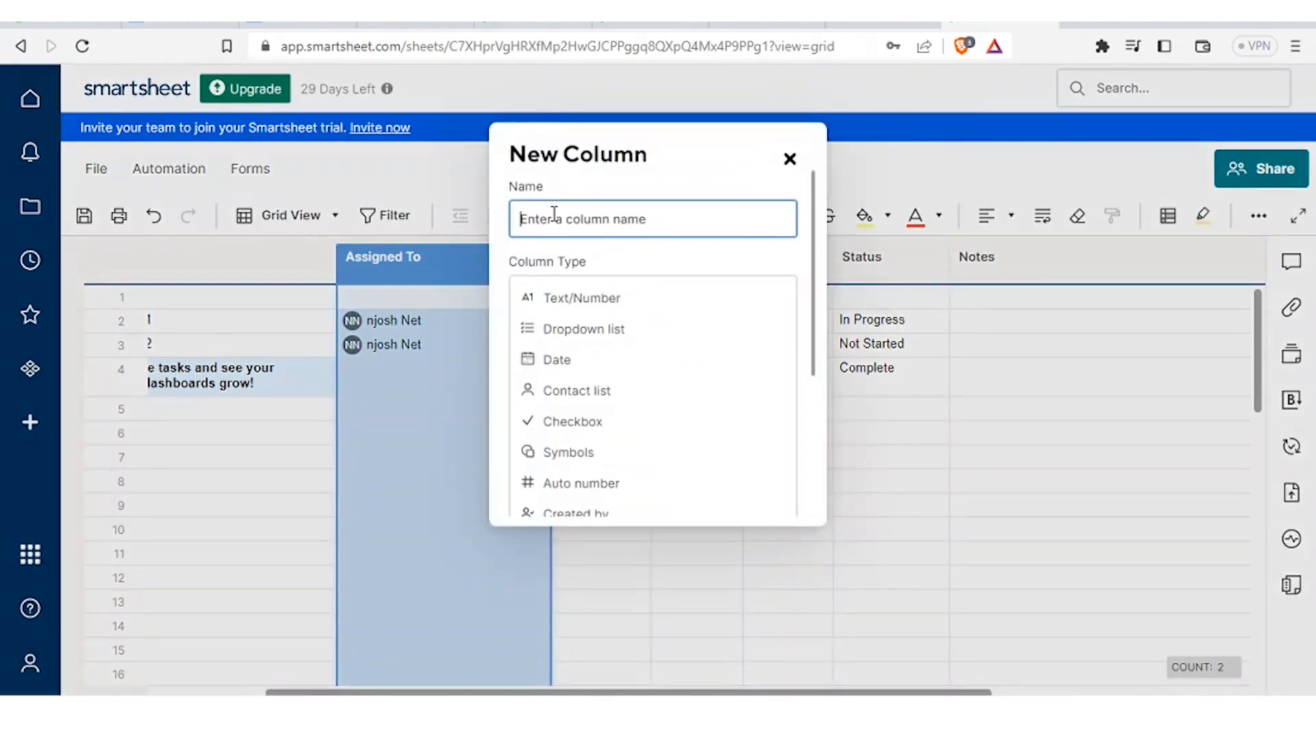
{"action": "type", "text": "gender"}
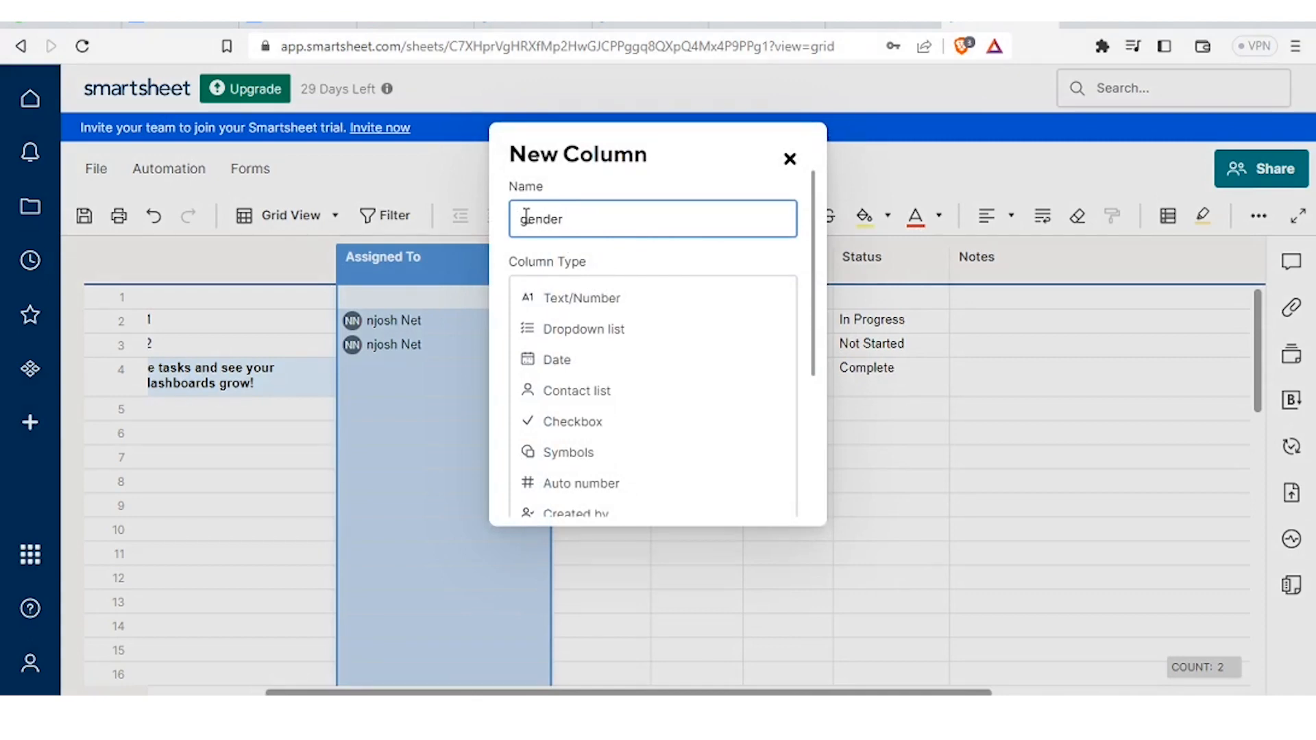
{"action": "left_click", "coordinate": [529, 219]}
{"action": "key", "text": "BackSpace"}
{"action": "type", "text": "G"}
{"action": "left_click", "coordinate": [703, 184]}
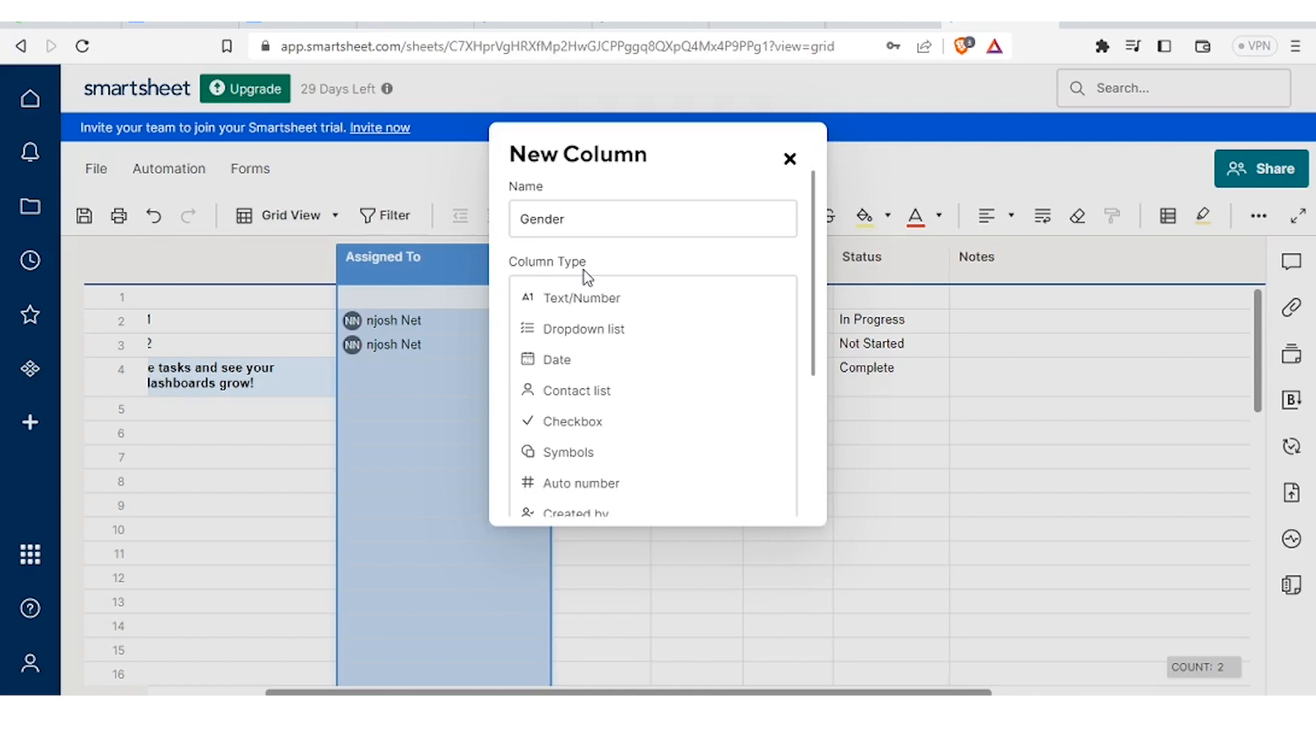
- Make Gender a dropdown list column with values Male and Female, and create it
{"action": "left_click", "coordinate": [624, 331]}
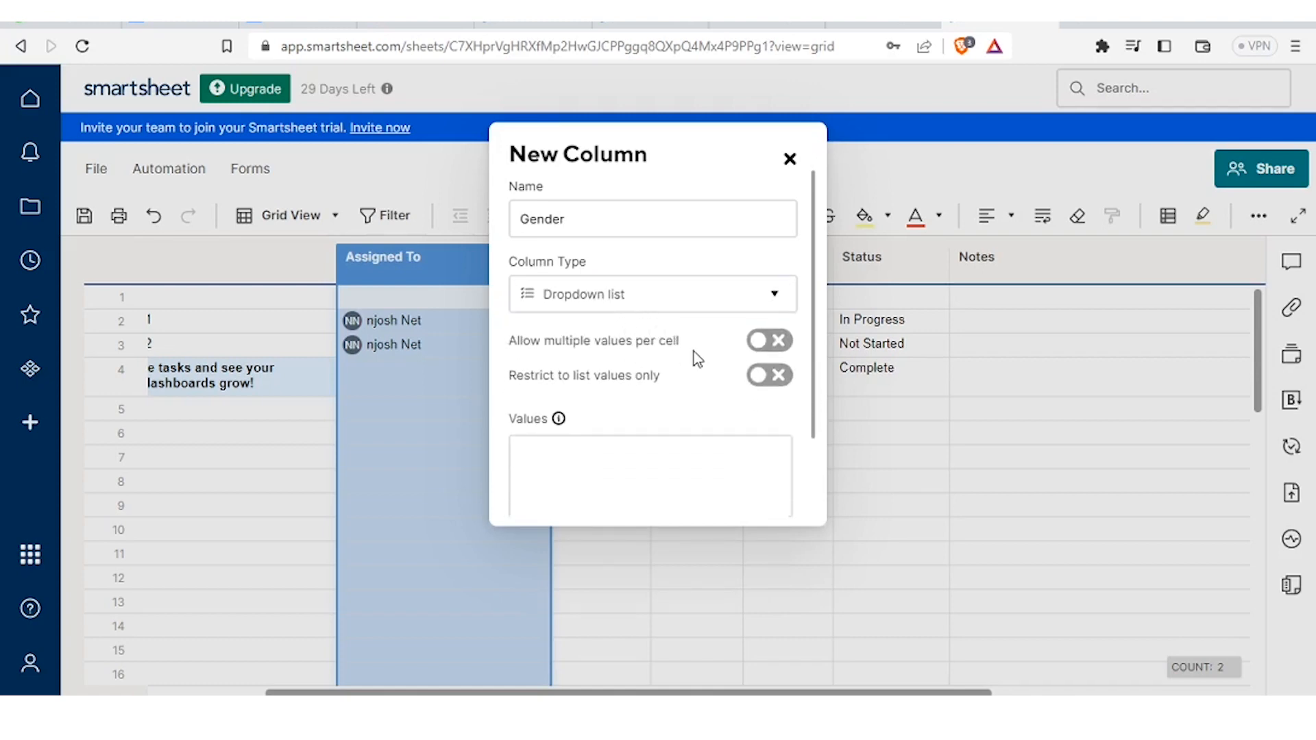
{"action": "left_click", "coordinate": [525, 463]}
{"action": "type", "text": "male"}
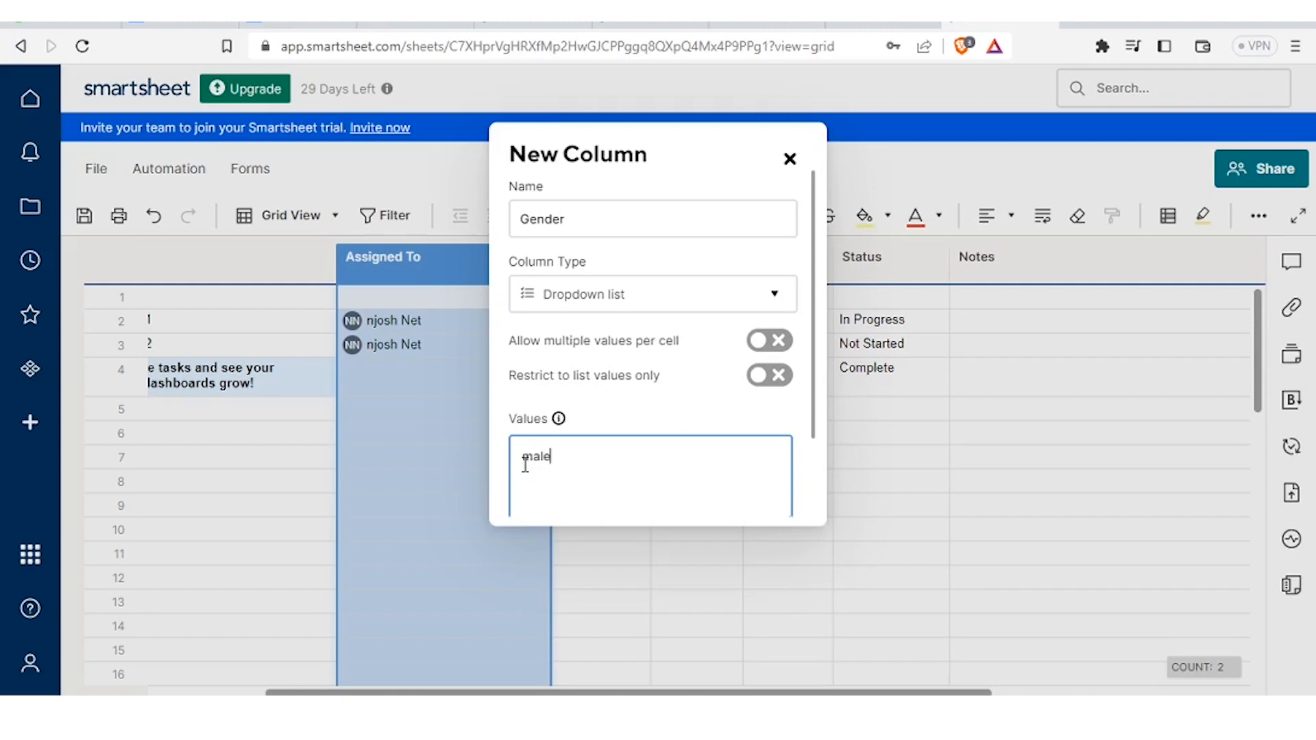
{"action": "key", "text": "Return"}
{"action": "type", "text": "Female"}
{"action": "scroll", "coordinate": [816, 353], "scroll_direction": "down", "scroll_amount": 1}
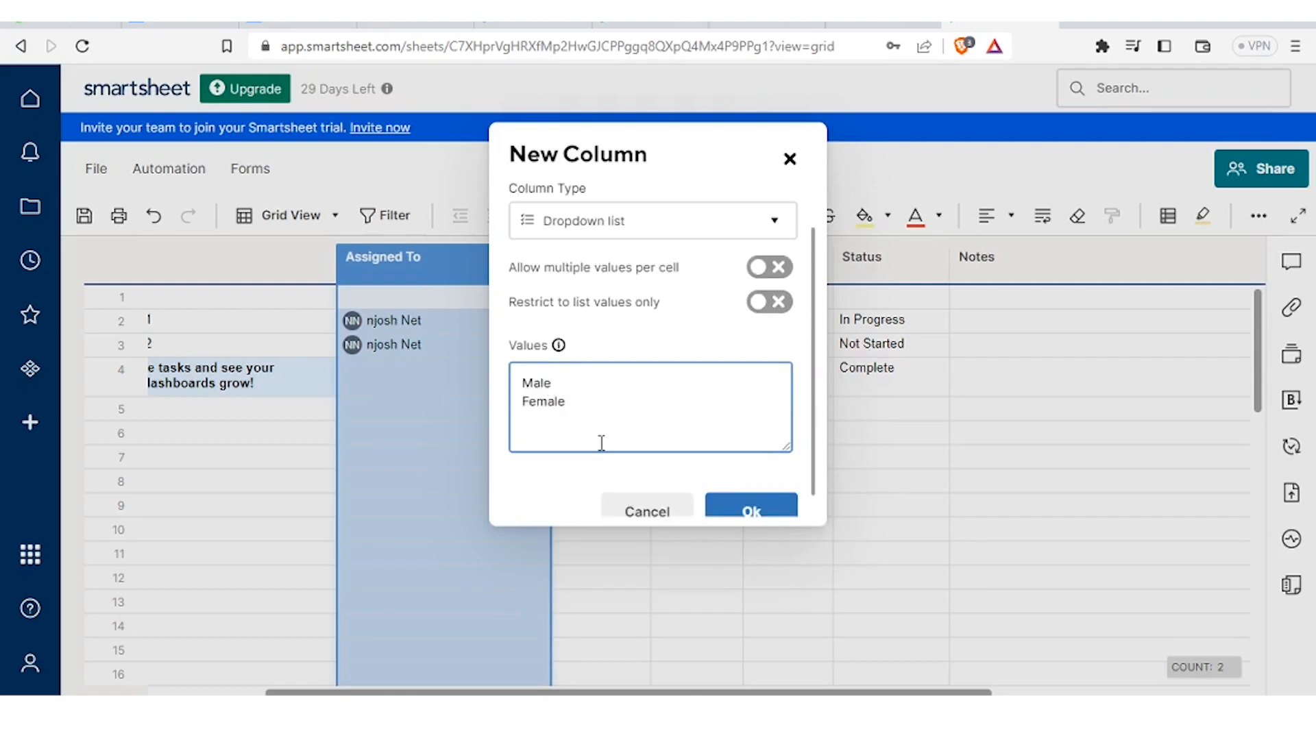
{"action": "left_click", "coordinate": [714, 512]}
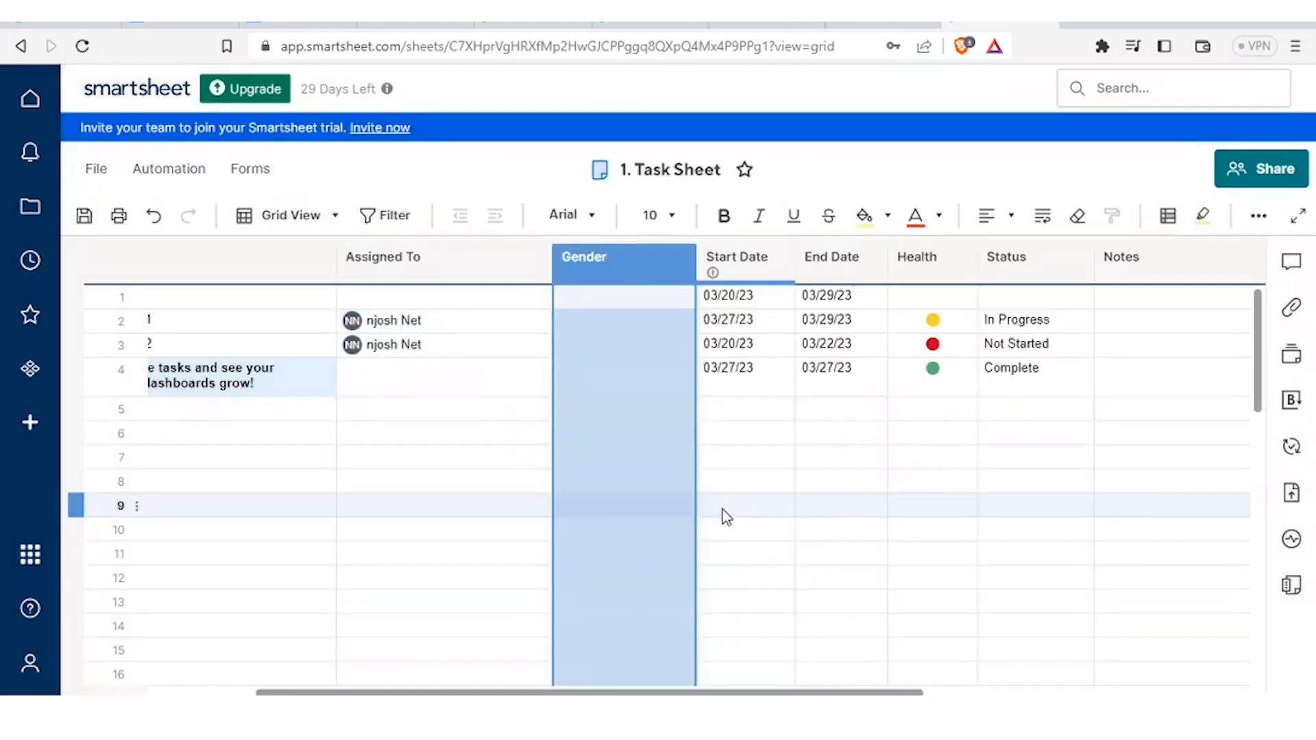
- Check the Male and Female choices in row 1's Gender cell, then open Start Date's column options
{"action": "left_click", "coordinate": [662, 297]}
{"action": "left_click", "coordinate": [646, 257]}
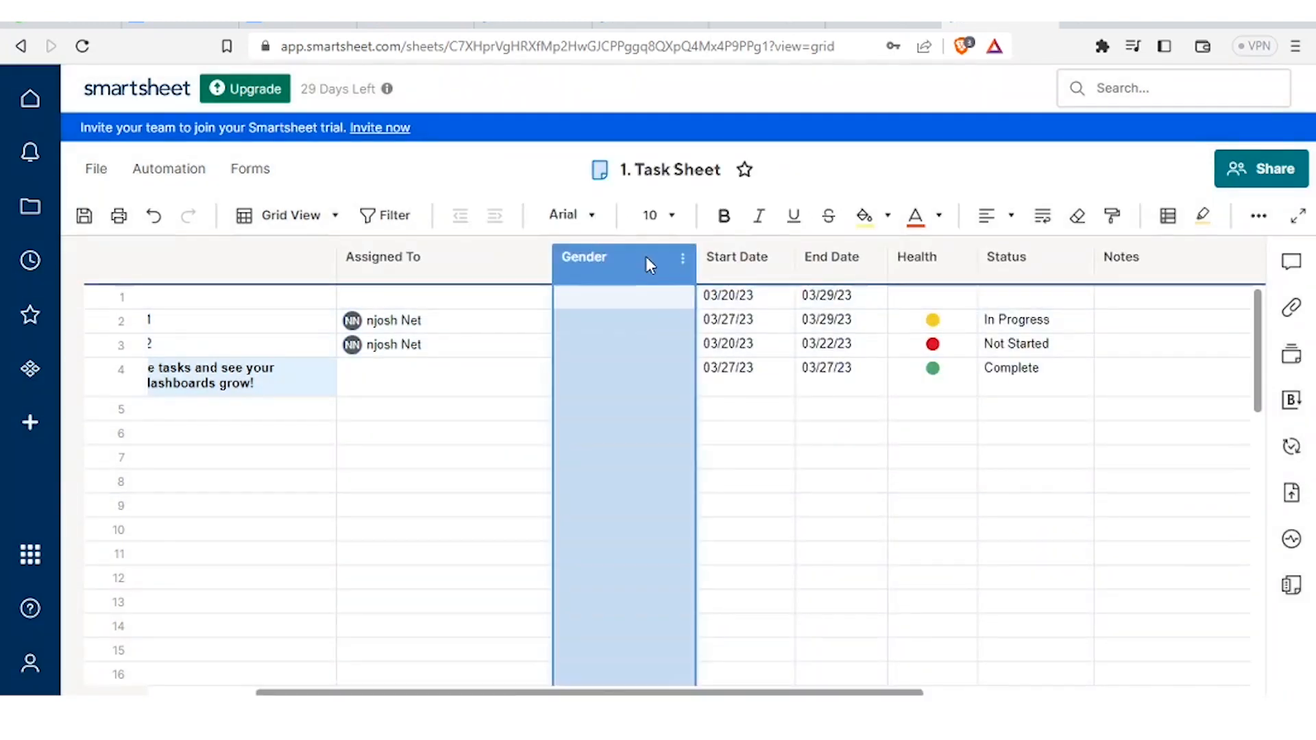
{"action": "left_click", "coordinate": [610, 302]}
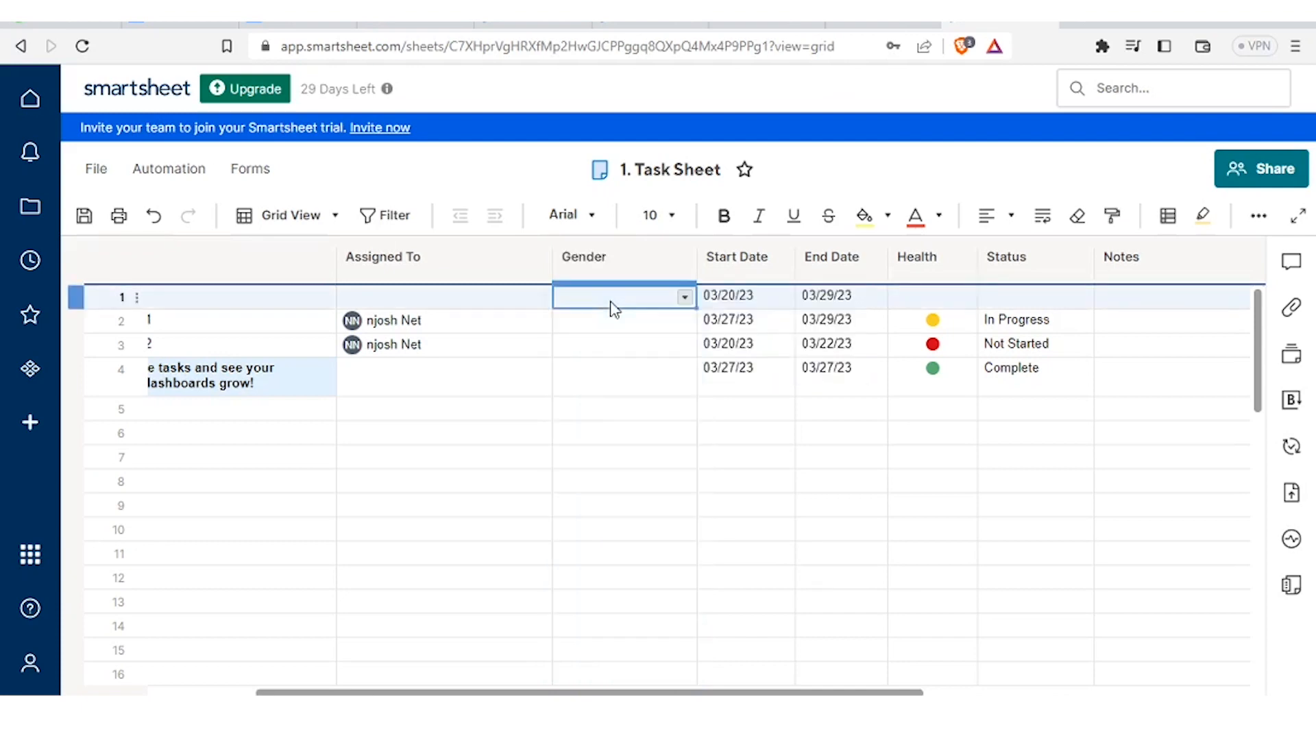
{"action": "left_click", "coordinate": [685, 299]}
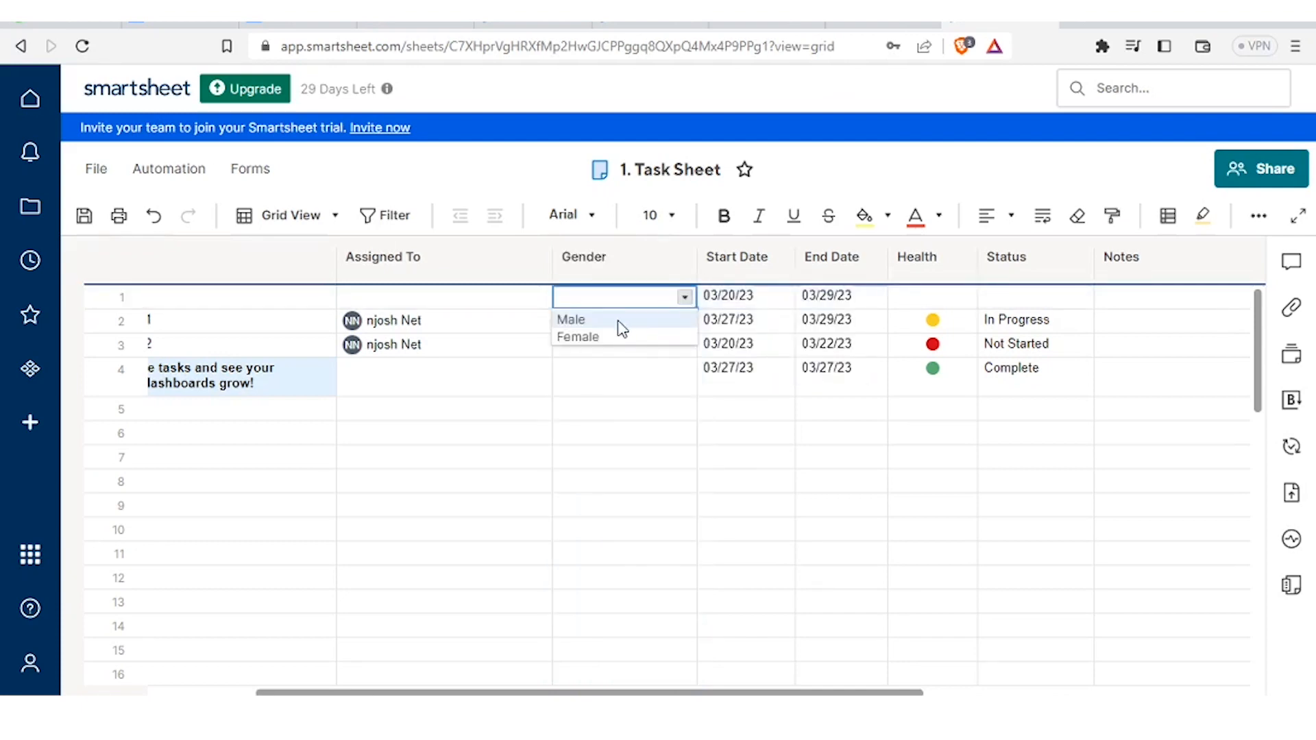
{"action": "left_click", "coordinate": [604, 382]}
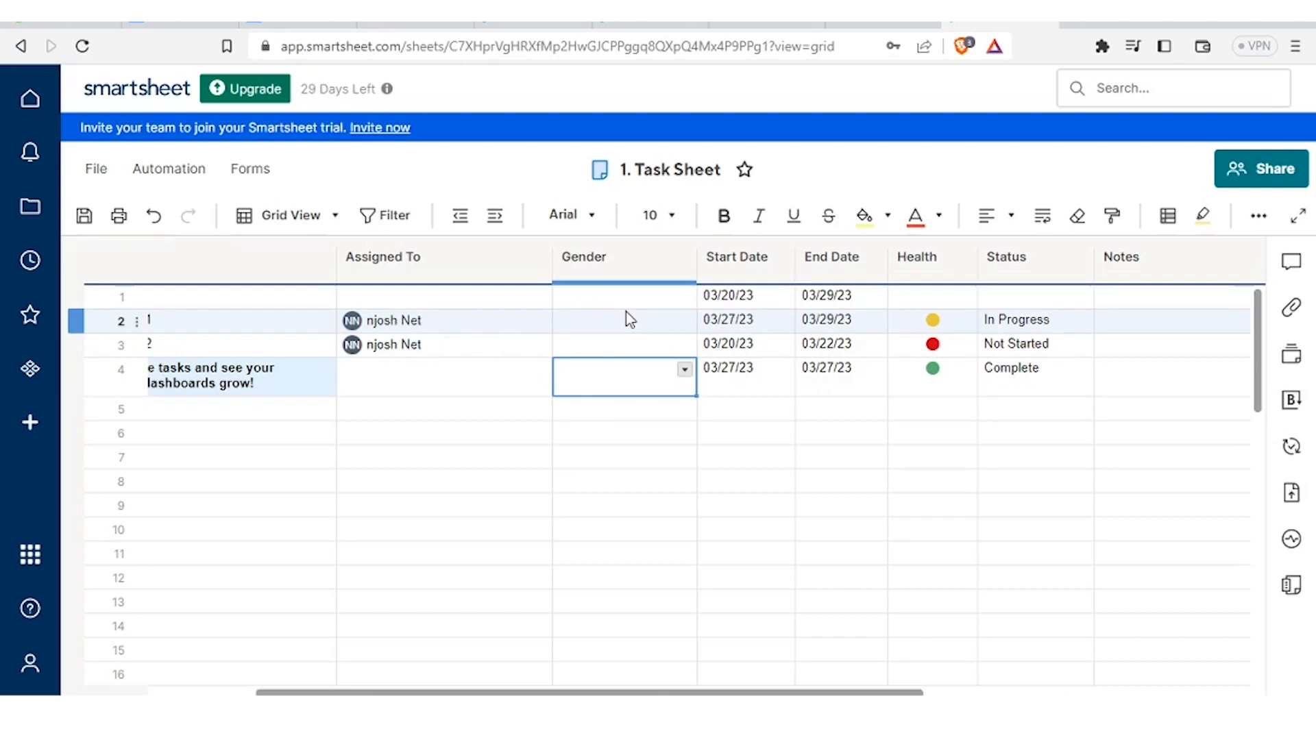
{"action": "right_click", "coordinate": [767, 268]}
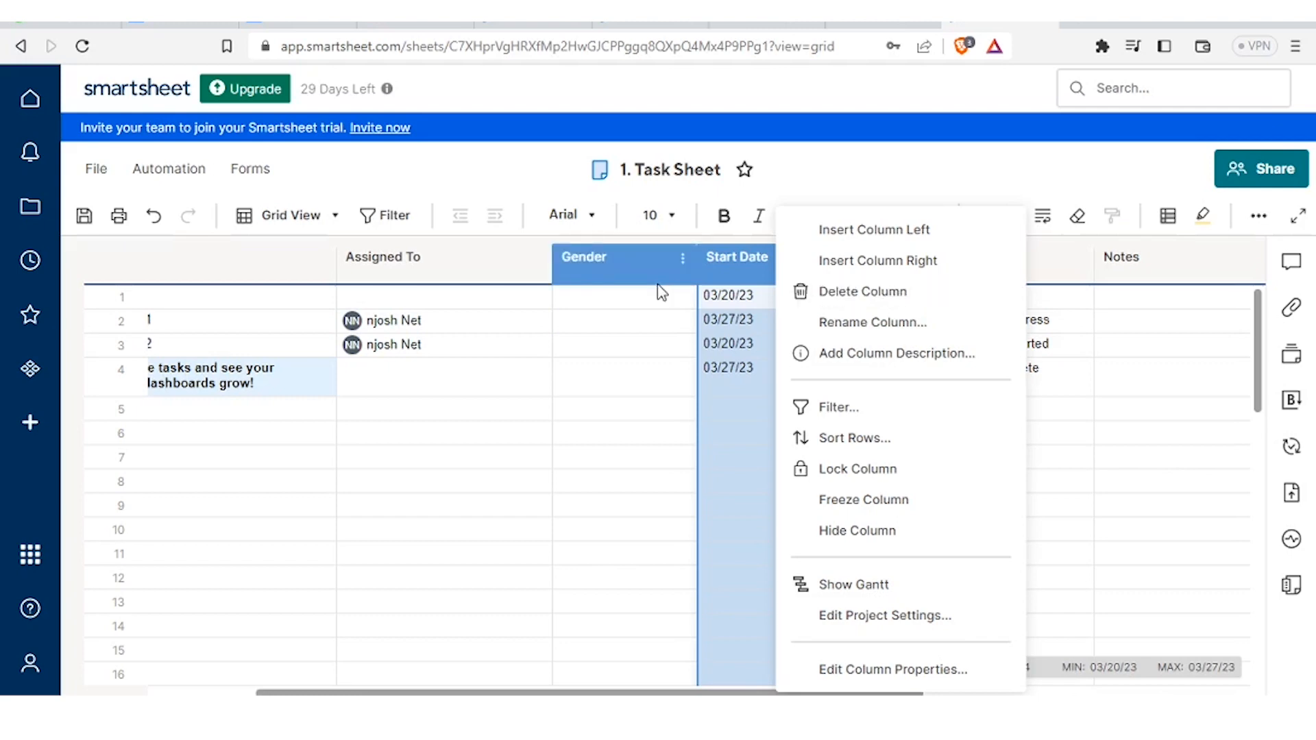
- Rename the primary column to 'Task Name' through its column properties, keeping it Text/Number
{"action": "left_click", "coordinate": [528, 348]}
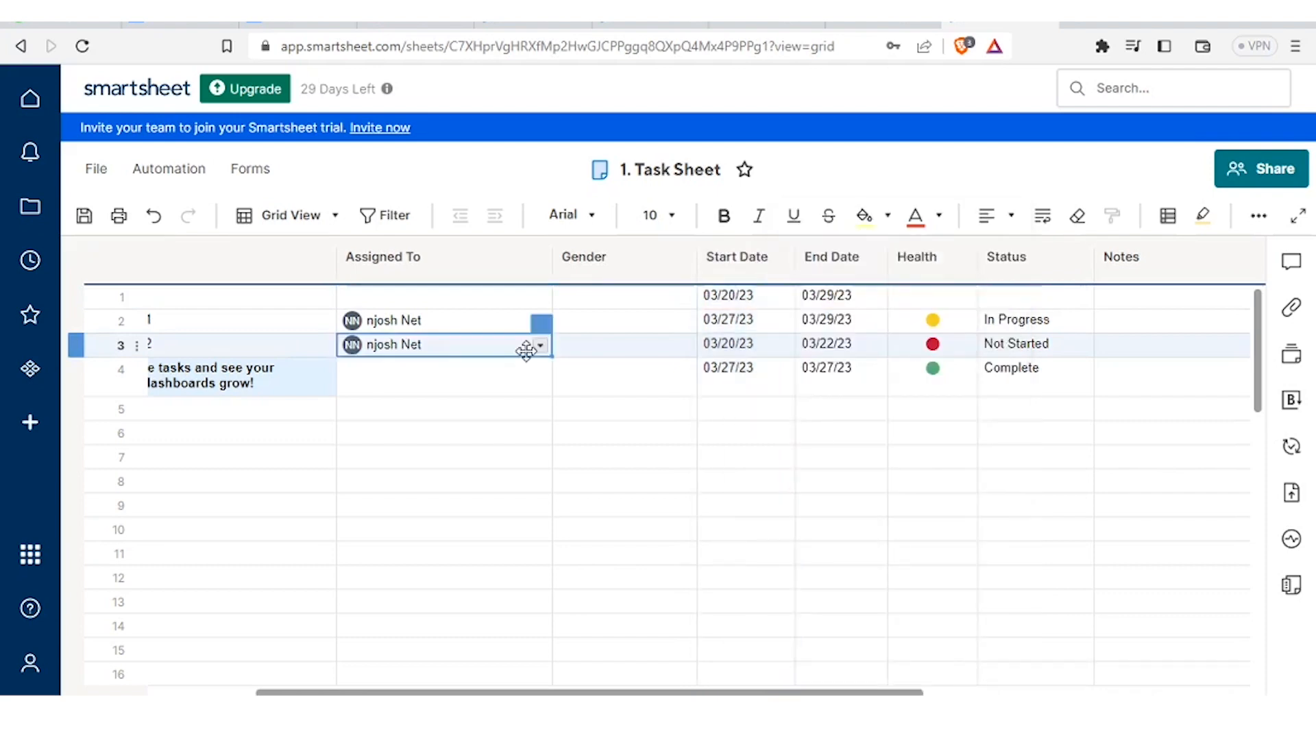
{"action": "right_click", "coordinate": [265, 269]}
{"action": "left_click", "coordinate": [323, 229]}
{"action": "type", "text": "Task Name"}
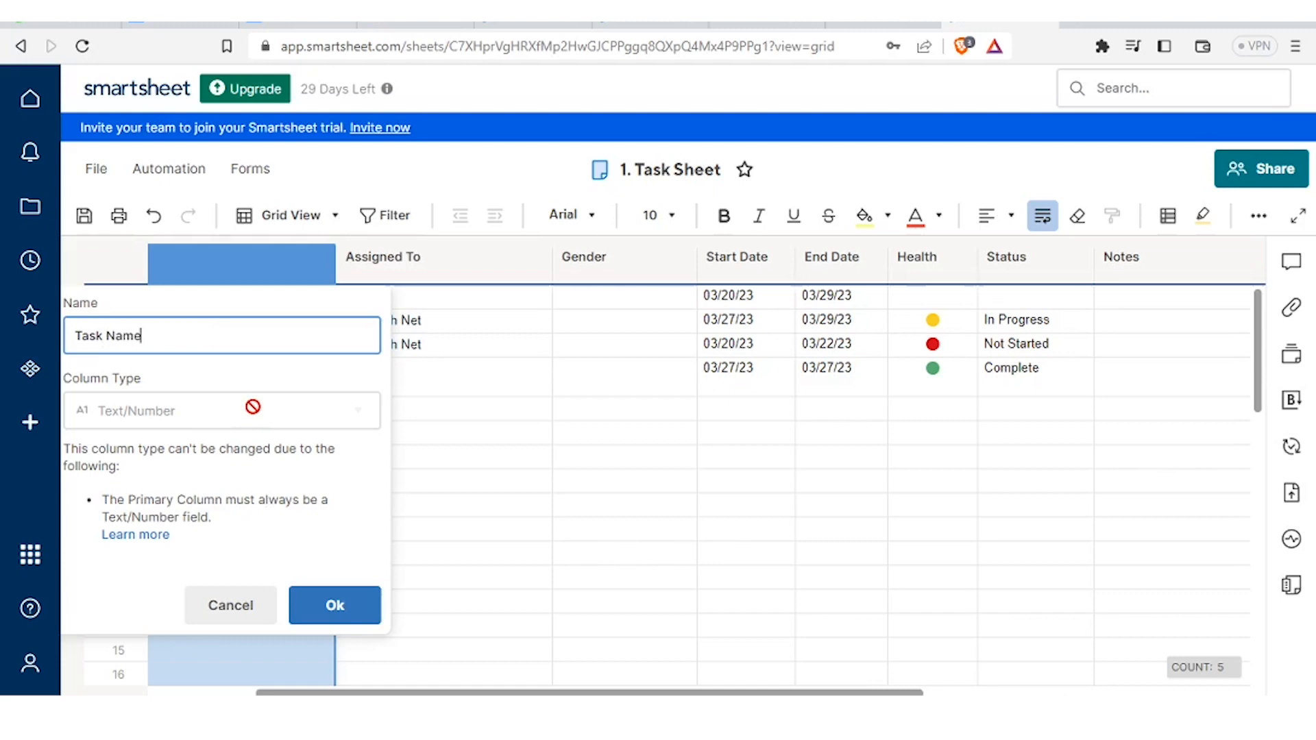
{"action": "left_click", "coordinate": [342, 610]}
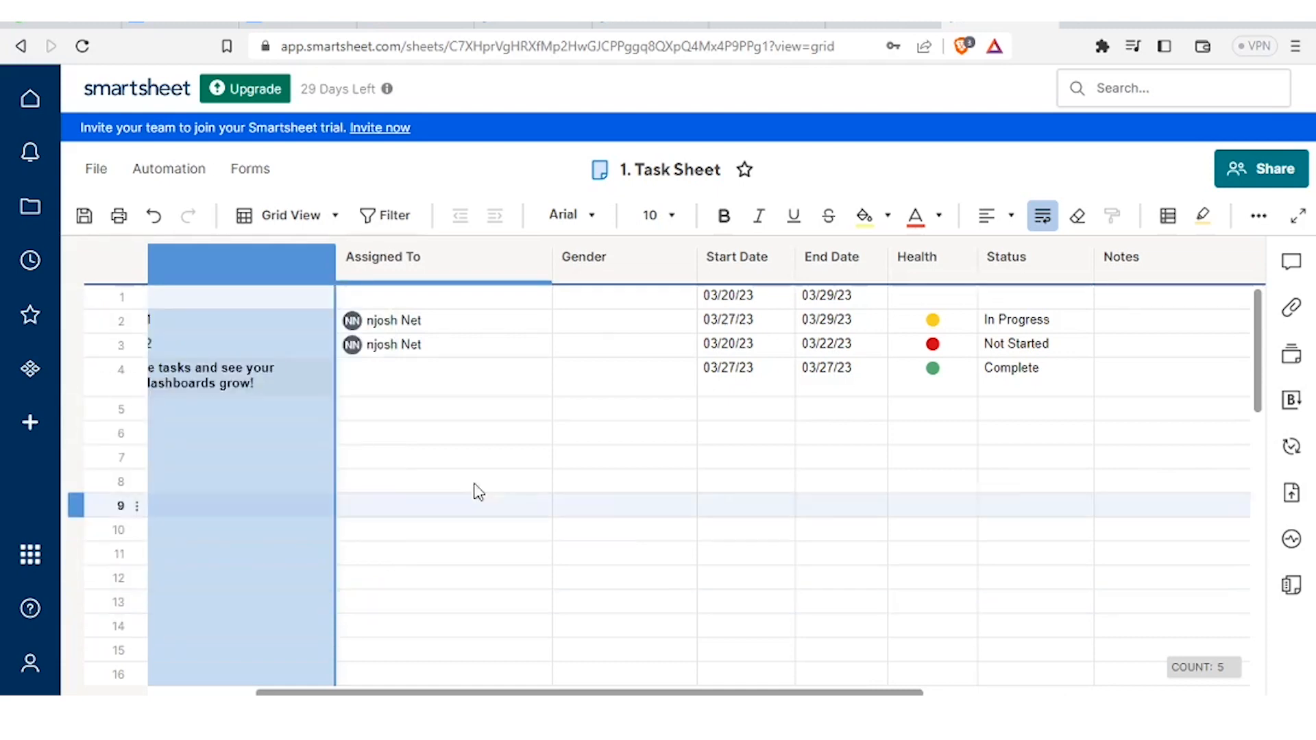
{"action": "left_click", "coordinate": [491, 485]}
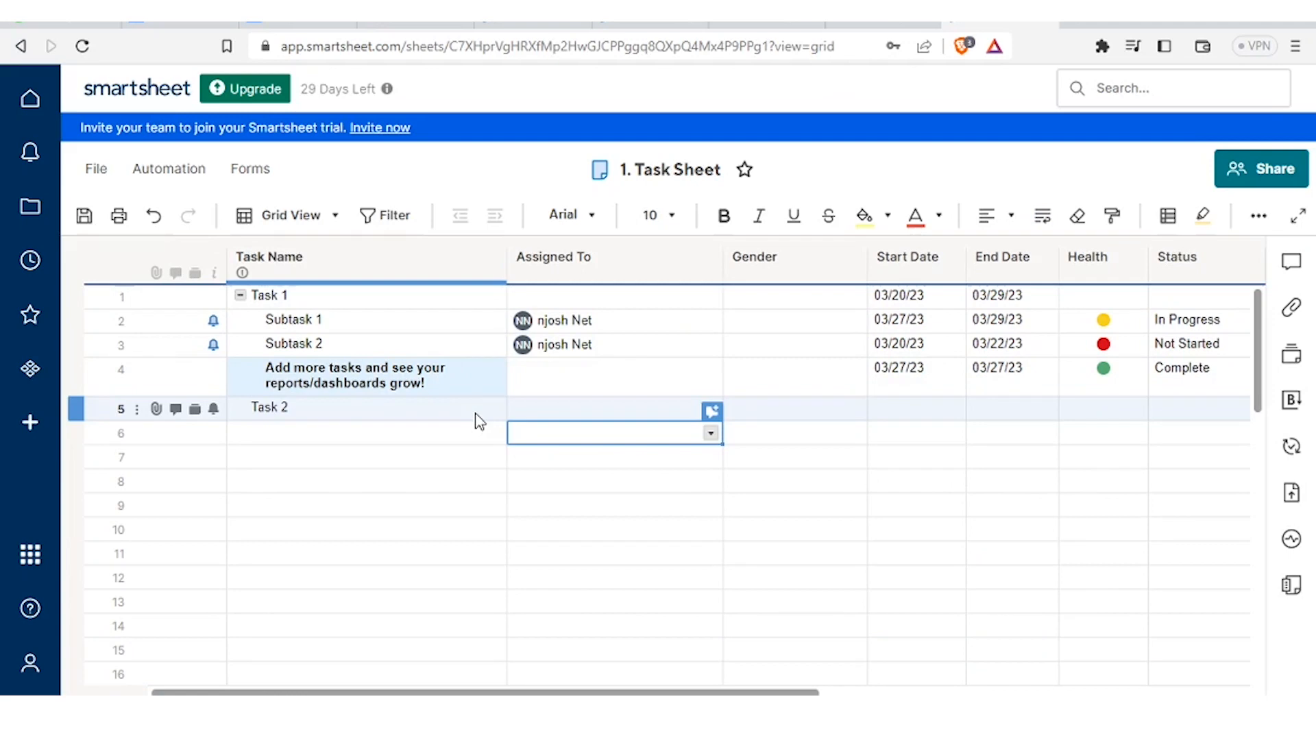
{"action": "left_click", "coordinate": [1002, 320]}
- Enter 'Breakfast' in row 1 and 'mangoes' in row 2 of Task Name
{"action": "left_click", "coordinate": [1003, 344]}
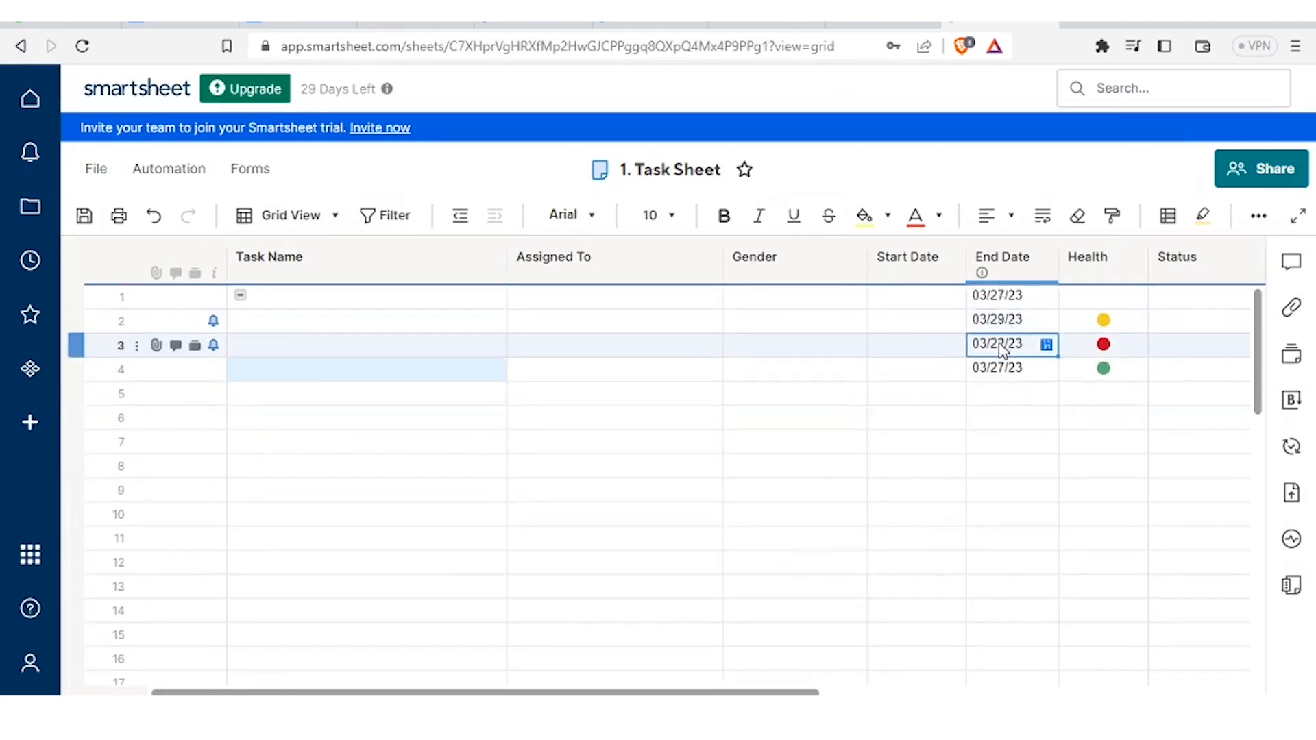
{"action": "left_click", "coordinate": [368, 305]}
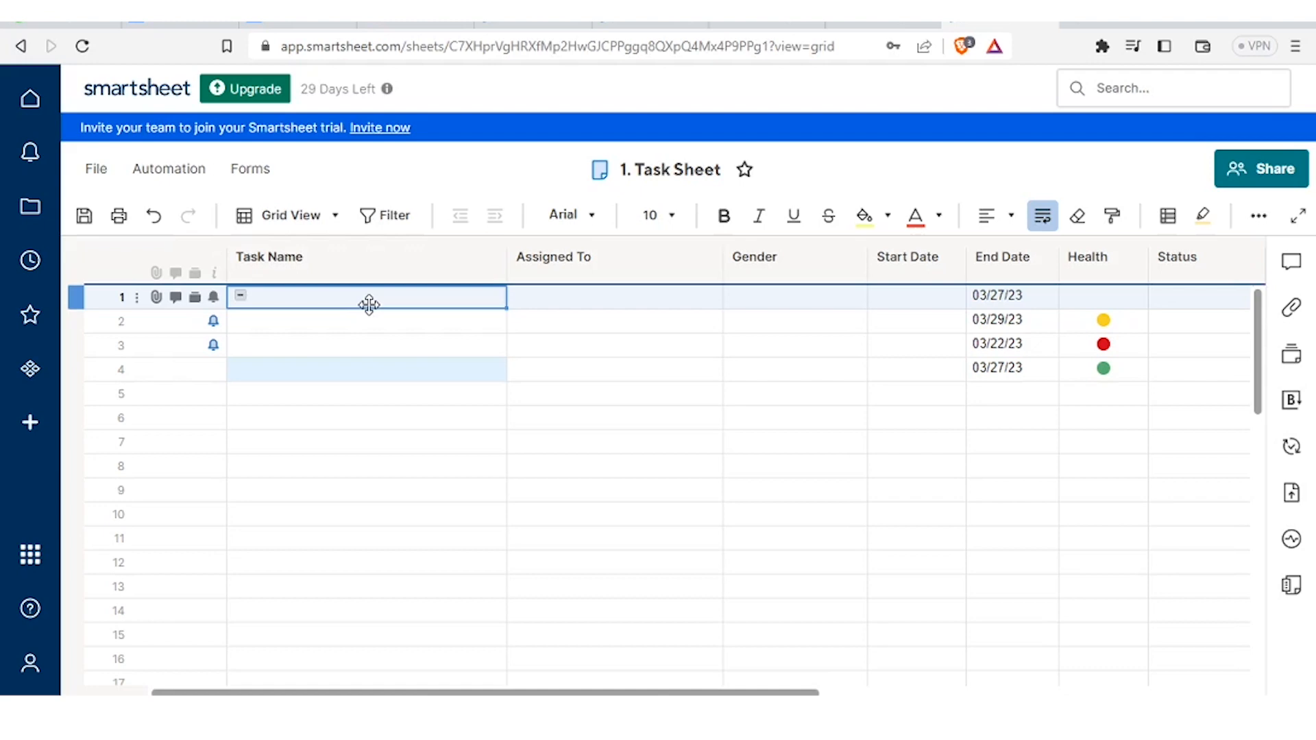
{"action": "type", "text": "Breakfast"}
{"action": "left_click", "coordinate": [324, 329]}
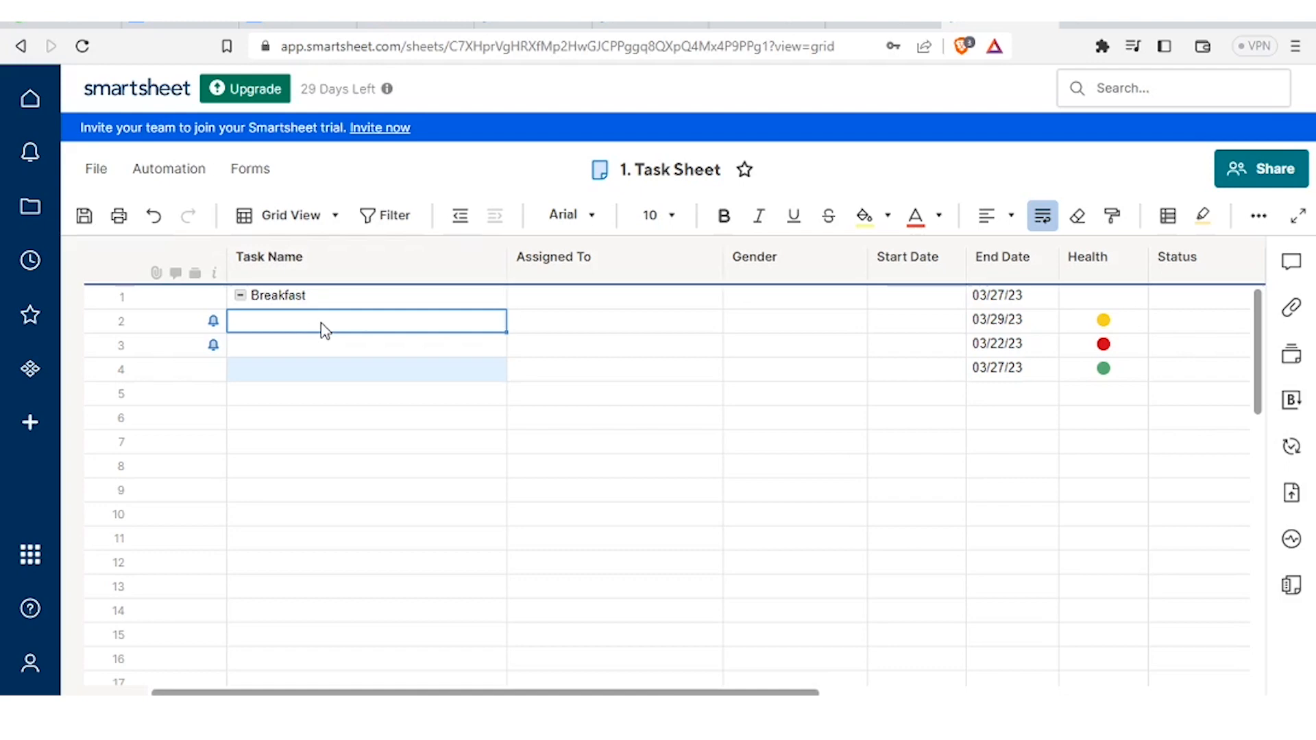
{"action": "type", "text": "mangoes"}
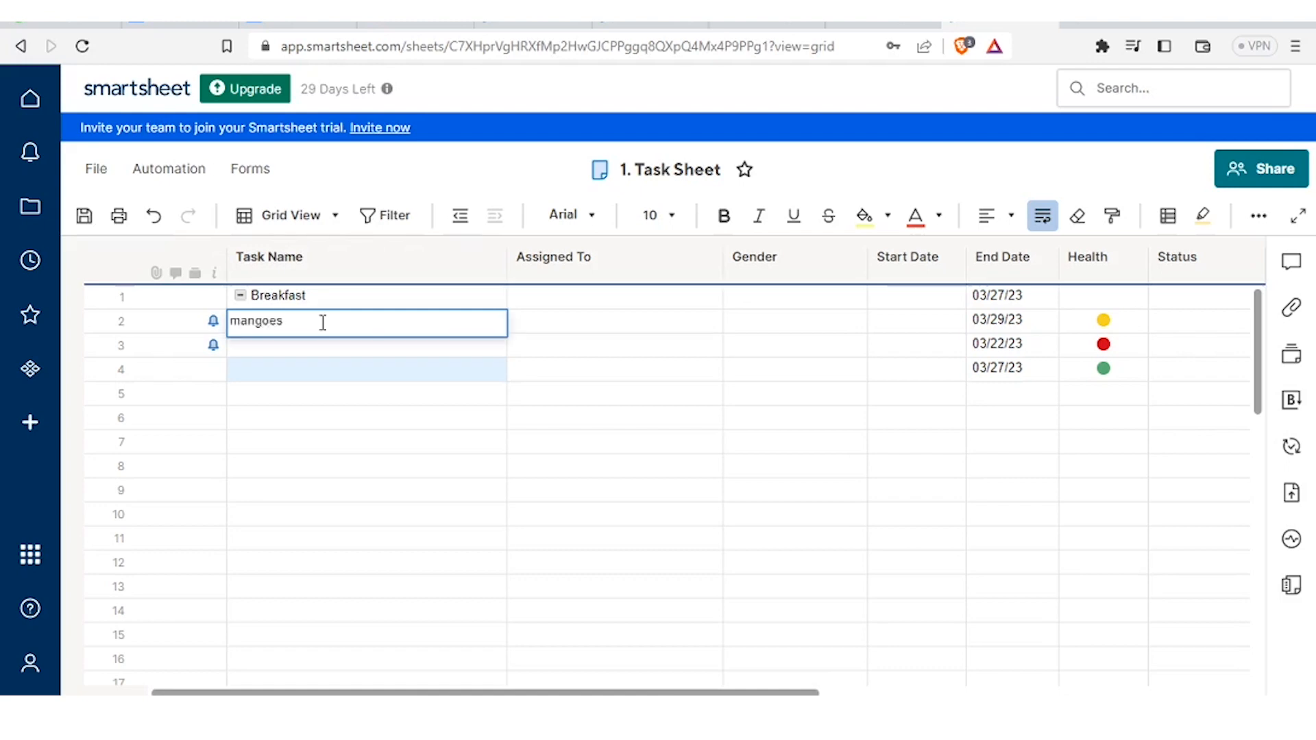
- Try indenting mangoes under Breakfast, then outdent it back to the top level
{"action": "left_click", "coordinate": [460, 217]}
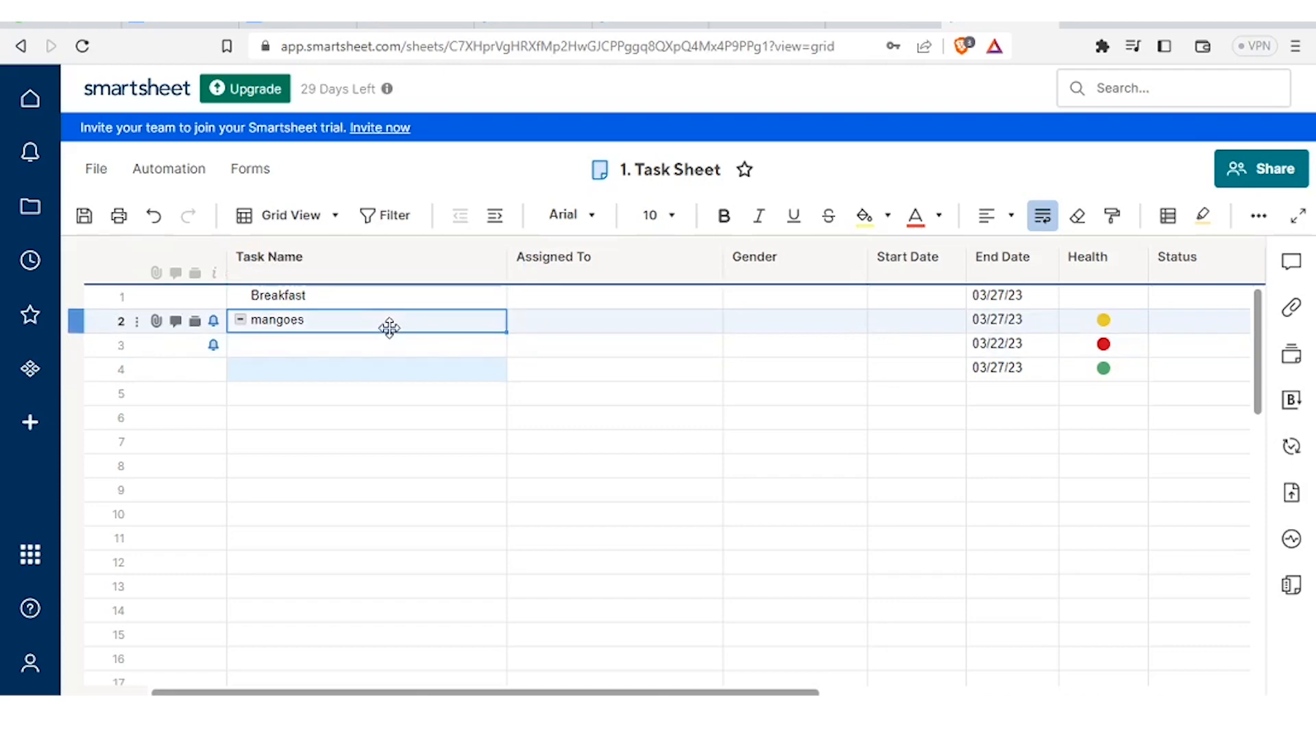
{"action": "left_click", "coordinate": [491, 224]}
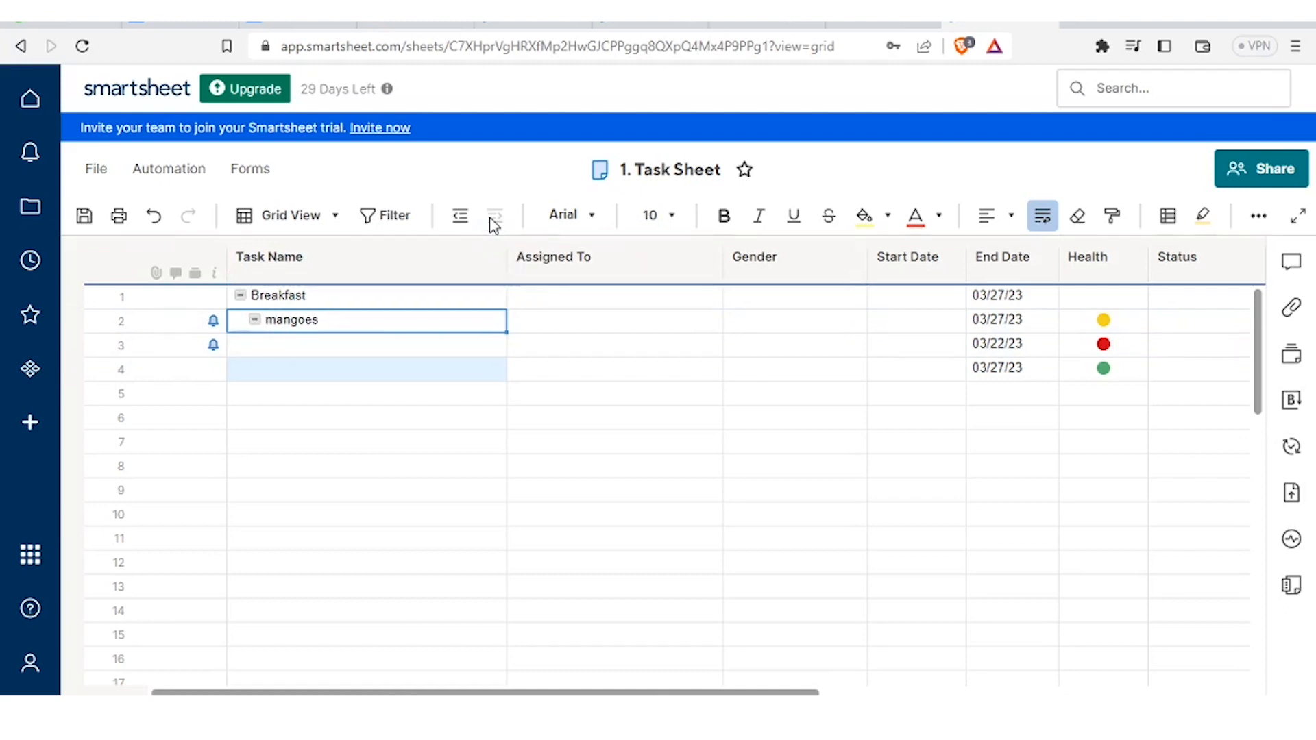
{"action": "left_click", "coordinate": [462, 219]}
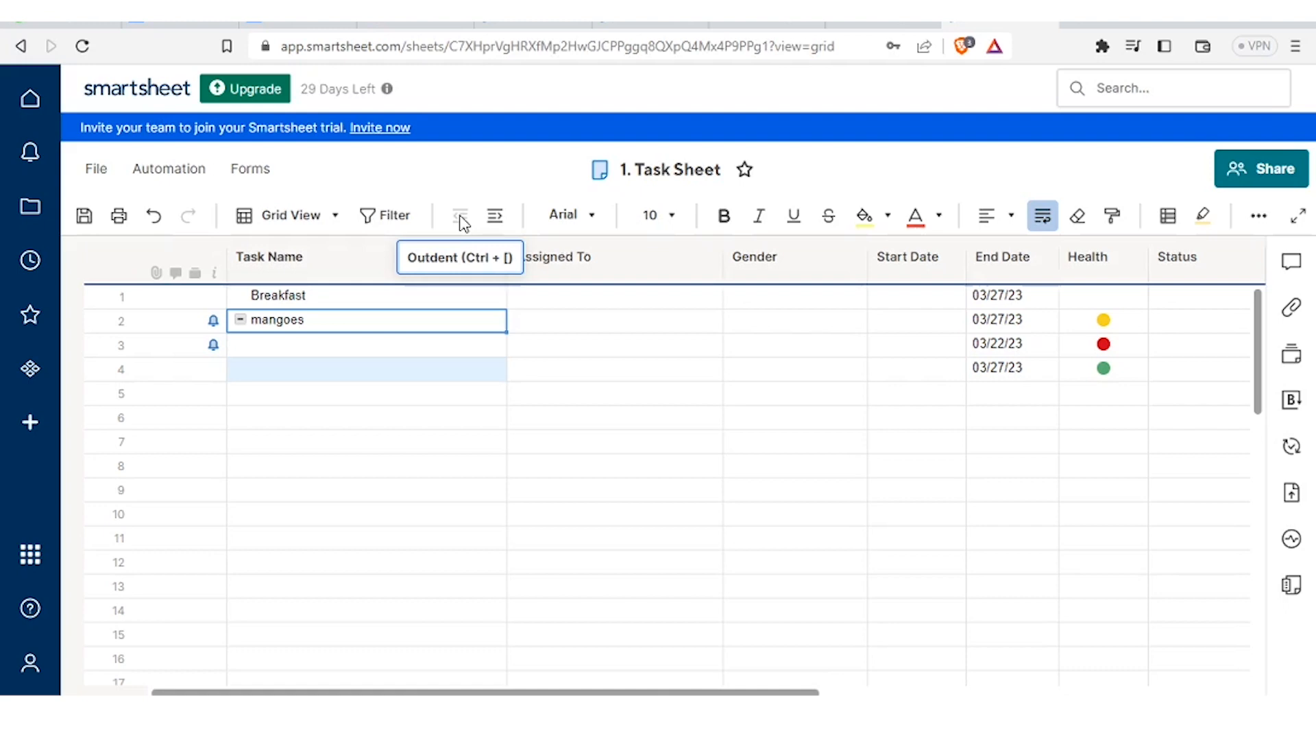
- Nest mangoes under Breakfast and add 'tea' and 'sausage' in rows 3 and 4
{"action": "left_click", "coordinate": [376, 353]}
{"action": "type", "text": "te"}
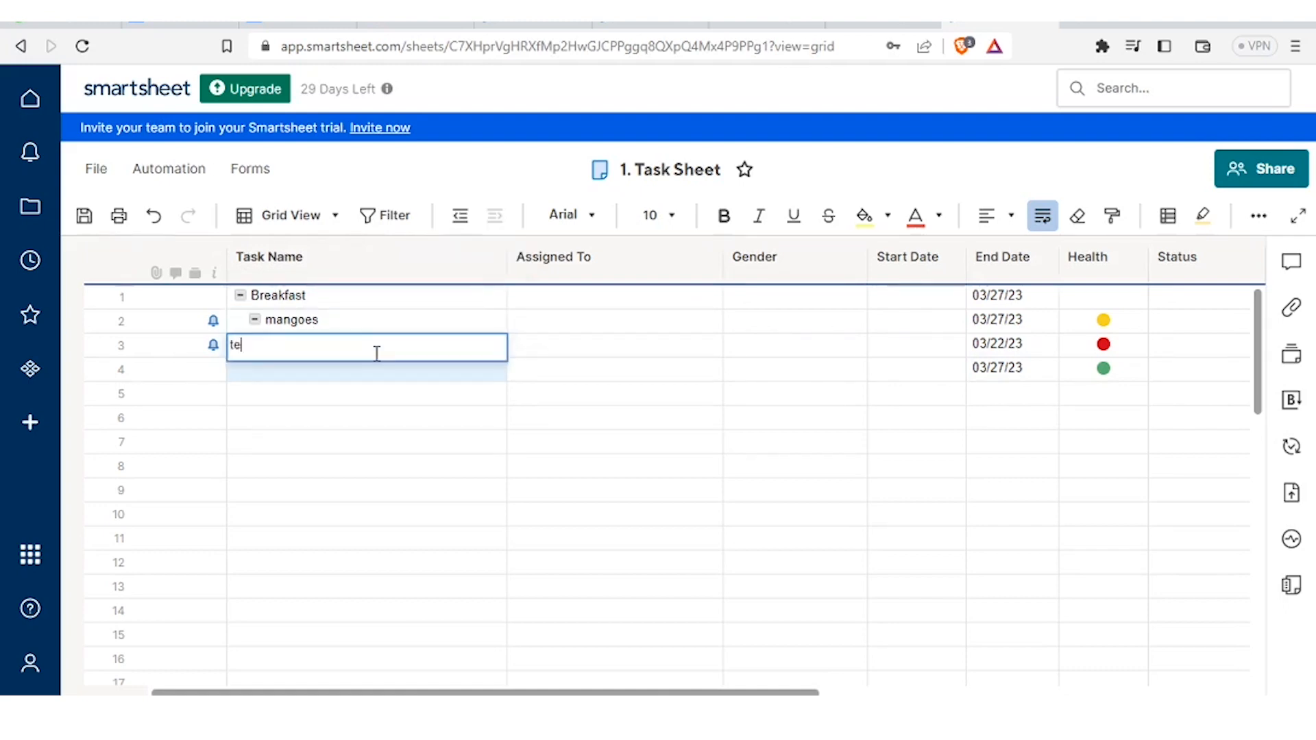
{"action": "type", "text": "a"}
{"action": "left_click", "coordinate": [349, 369]}
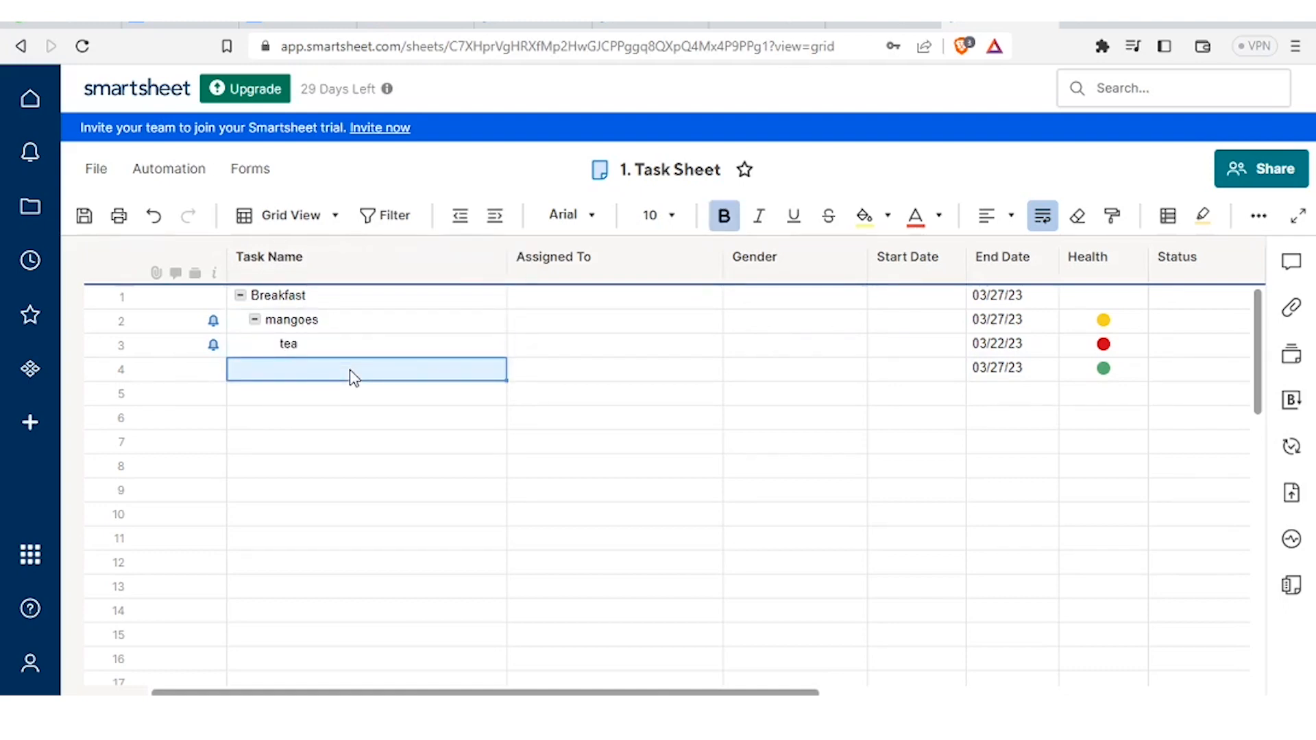
{"action": "type", "text": "sausage"}
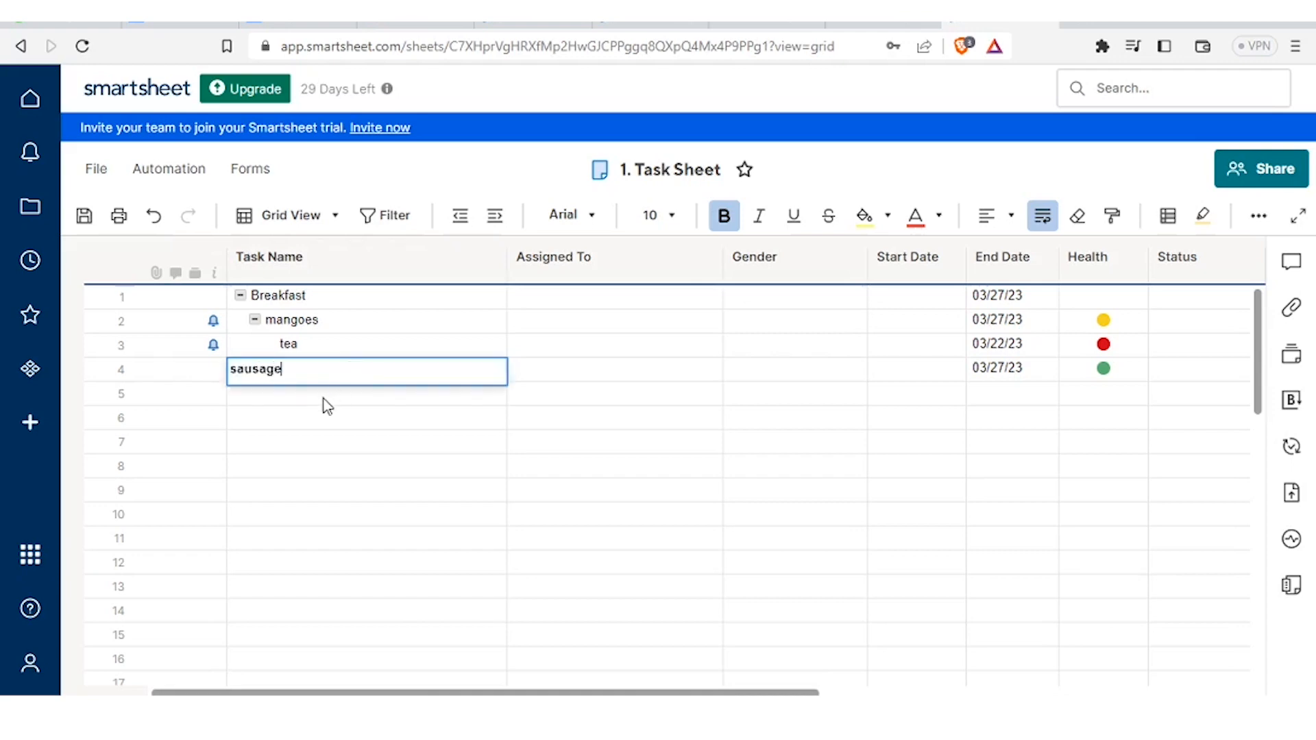
{"action": "key", "text": "Return"}
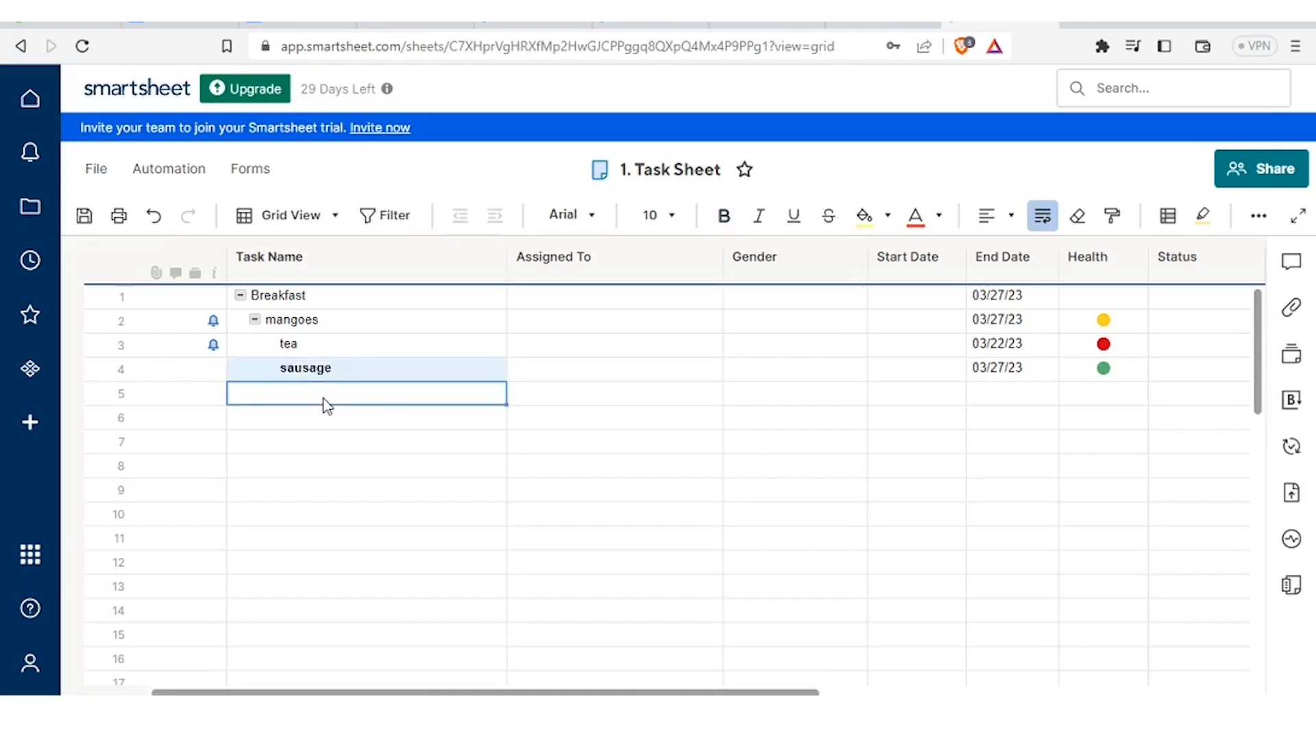
{"action": "left_click", "coordinate": [336, 342]}
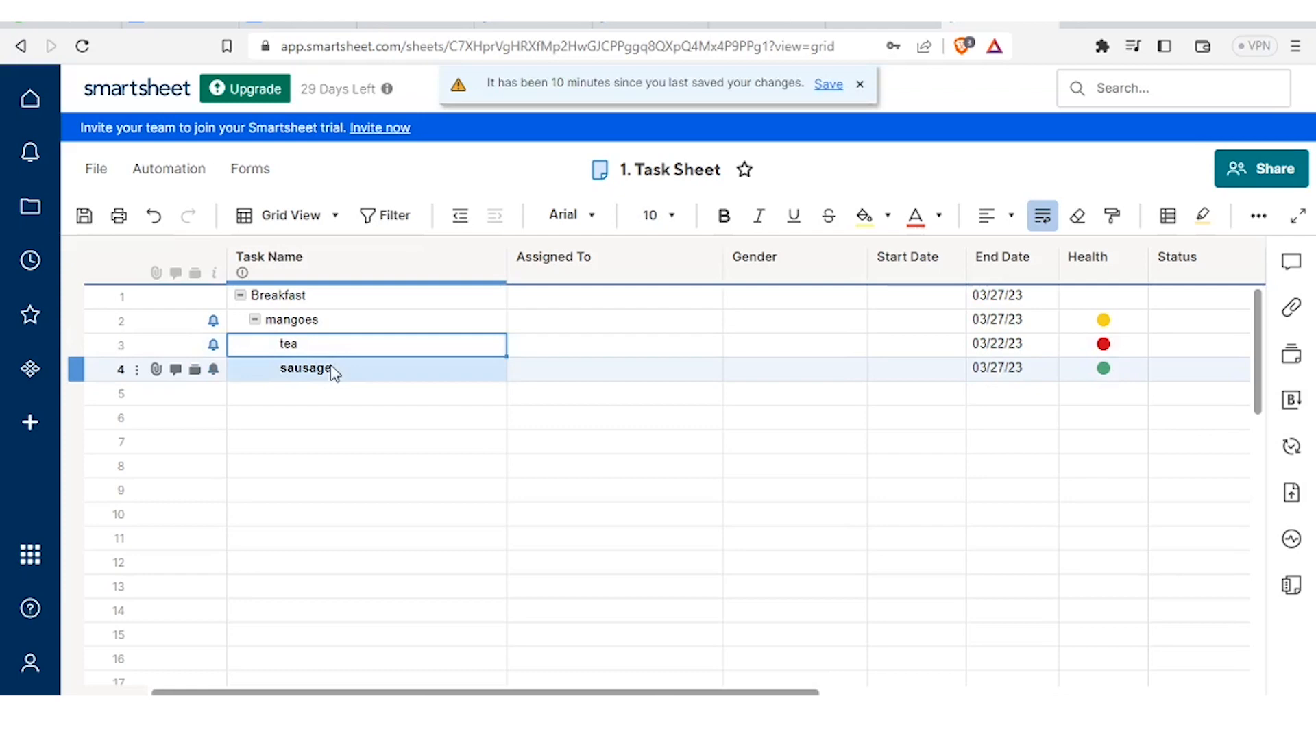
{"action": "left_click", "coordinate": [334, 372]}
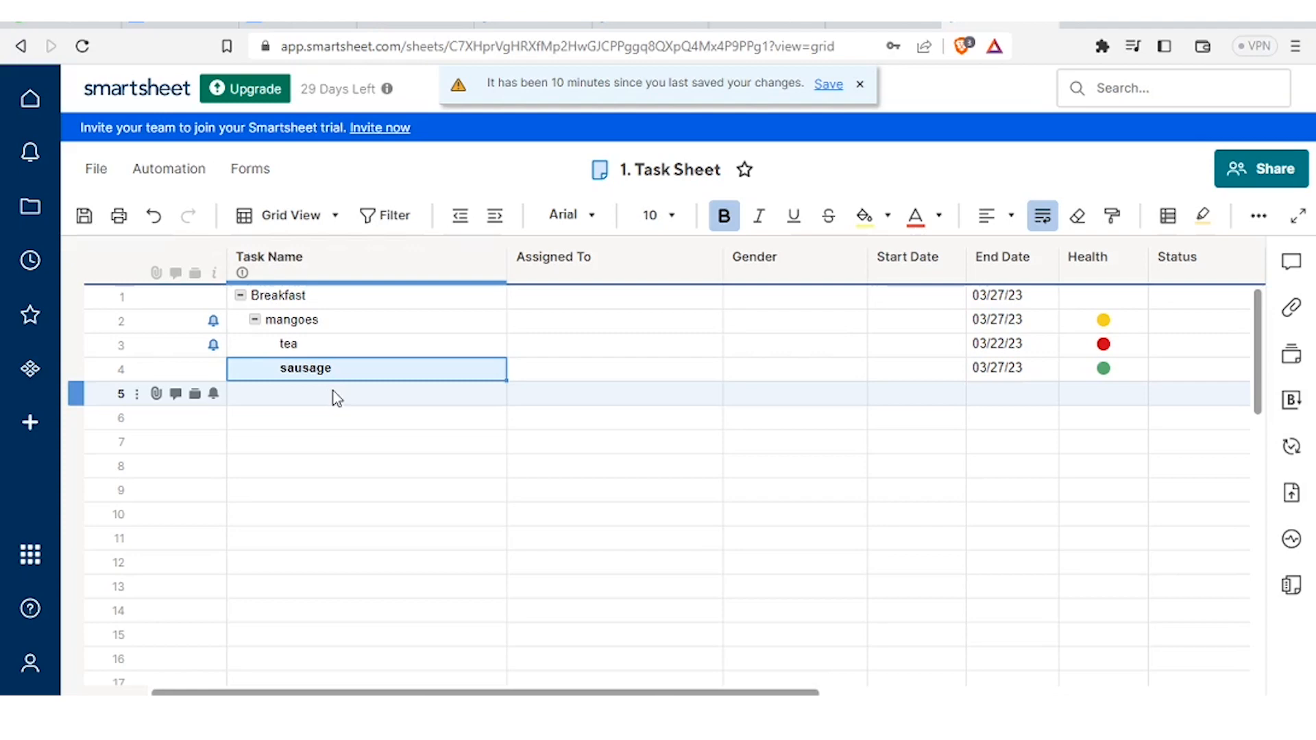
- Add 'beef sausage' in row 5 and indent it under sausage
{"action": "left_click", "coordinate": [337, 396]}
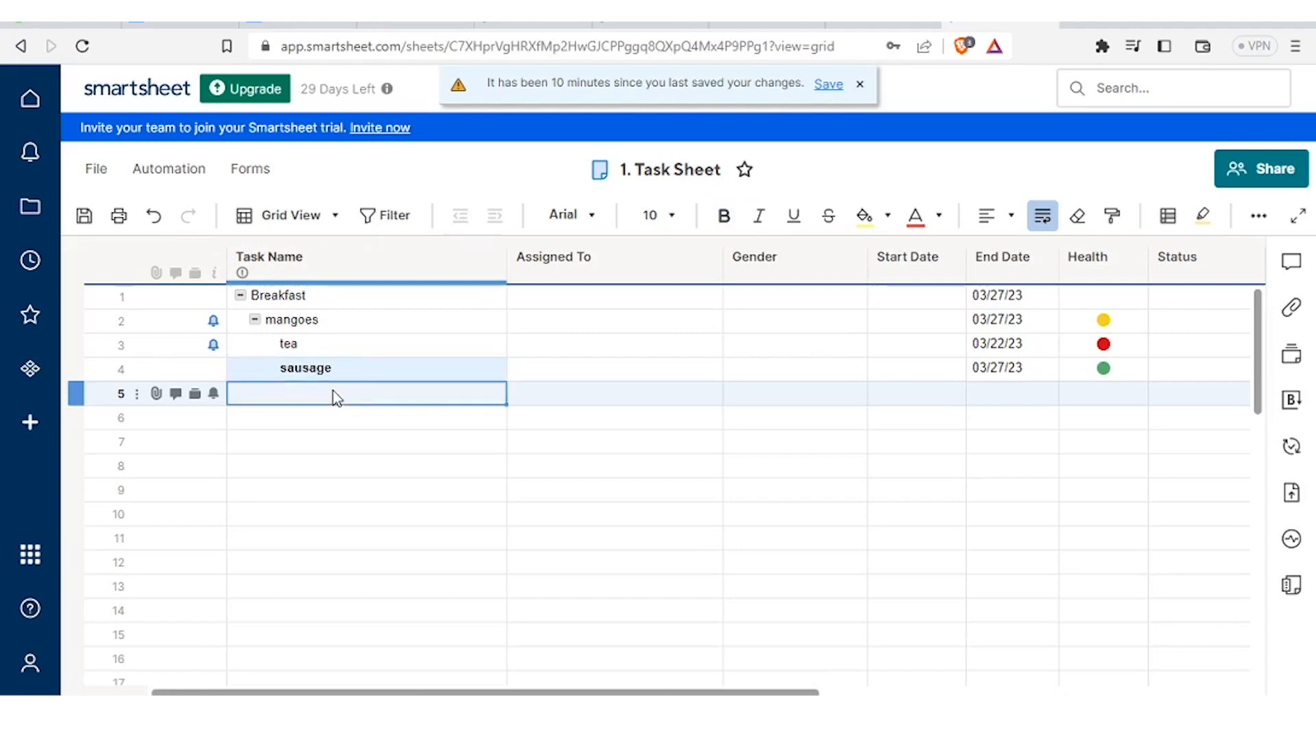
{"action": "type", "text": "beef sausage"}
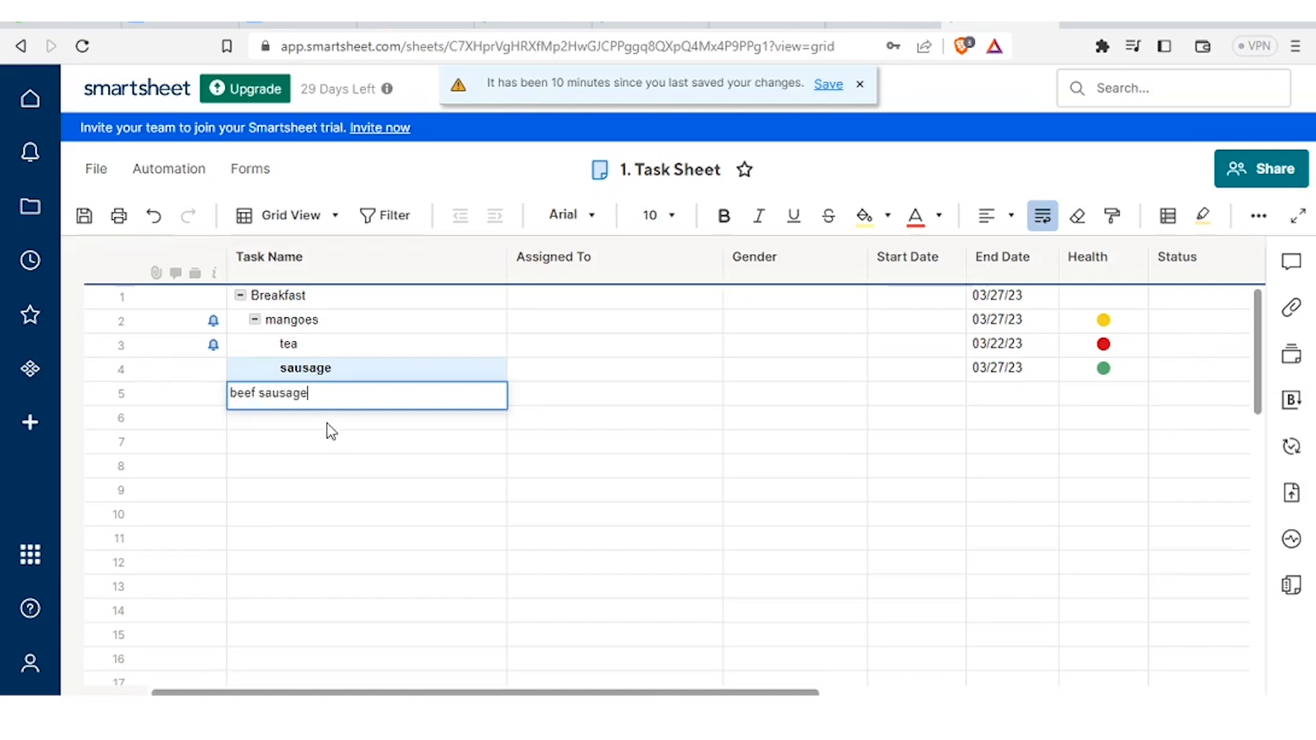
{"action": "key", "text": "Return"}
{"action": "left_click", "coordinate": [326, 395]}
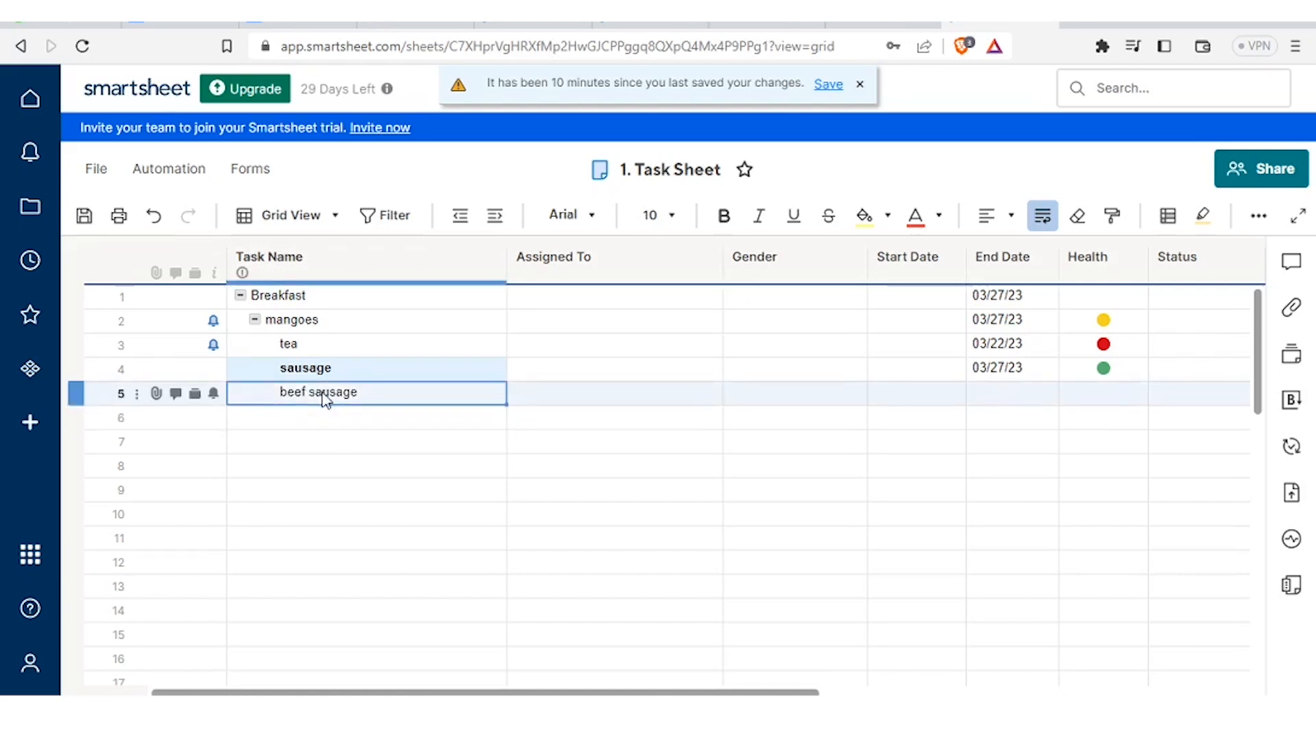
{"action": "left_click", "coordinate": [502, 223]}
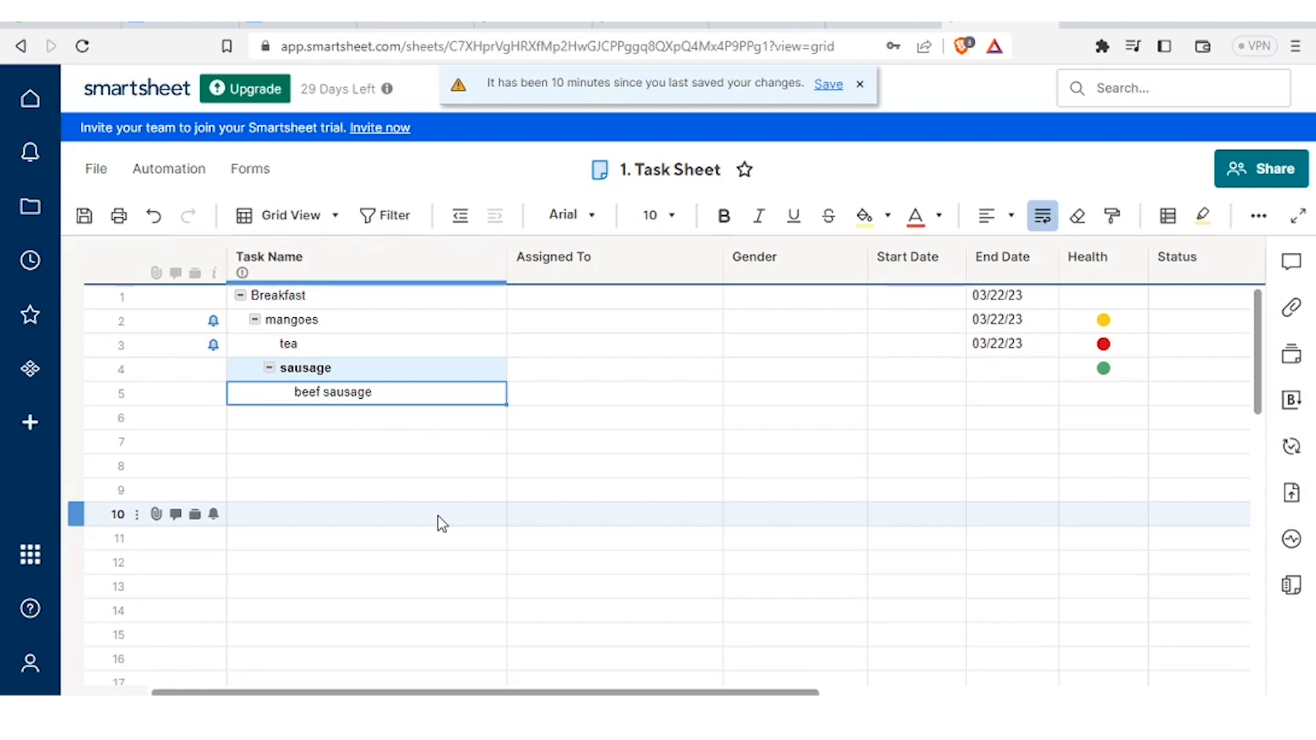
- Add 'LUNCH' with 'rice' nested beneath it, add 'stew', and save the sheet
{"action": "left_click", "coordinate": [300, 435]}
{"action": "type", "text": "LUNCH"}
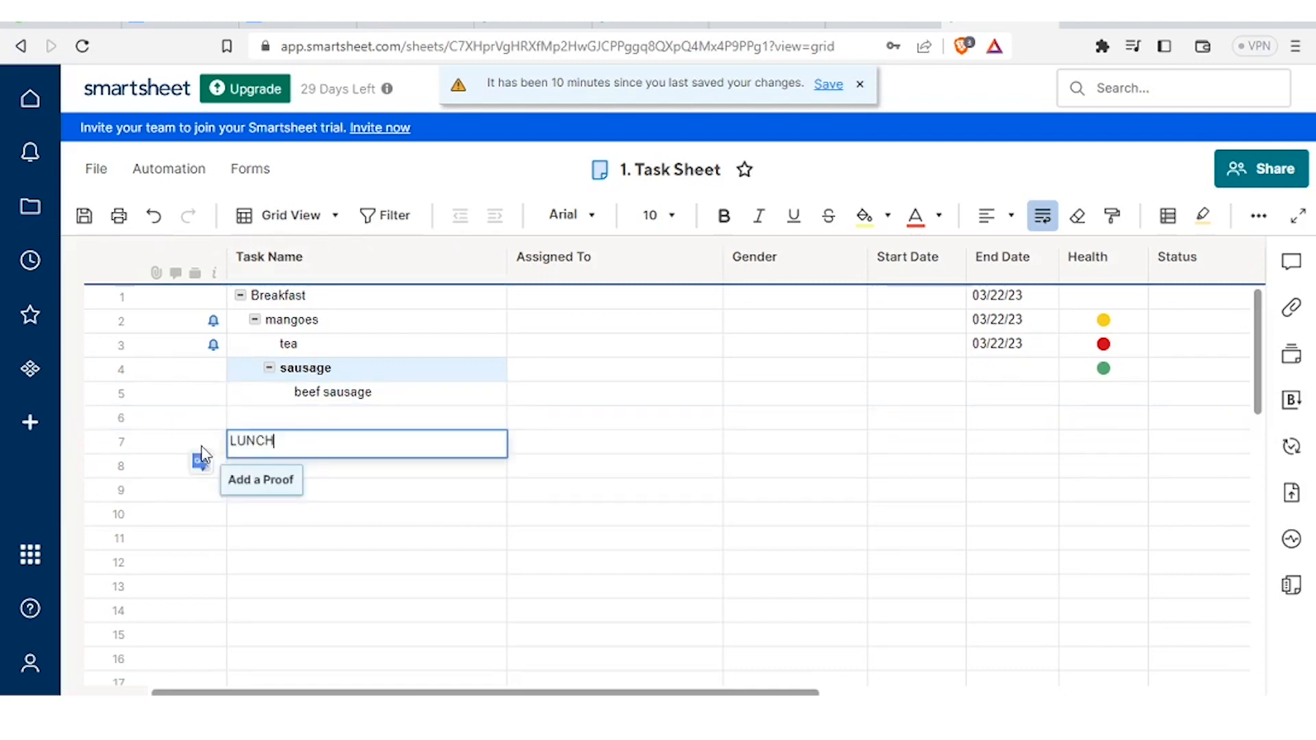
{"action": "left_click", "coordinate": [364, 473]}
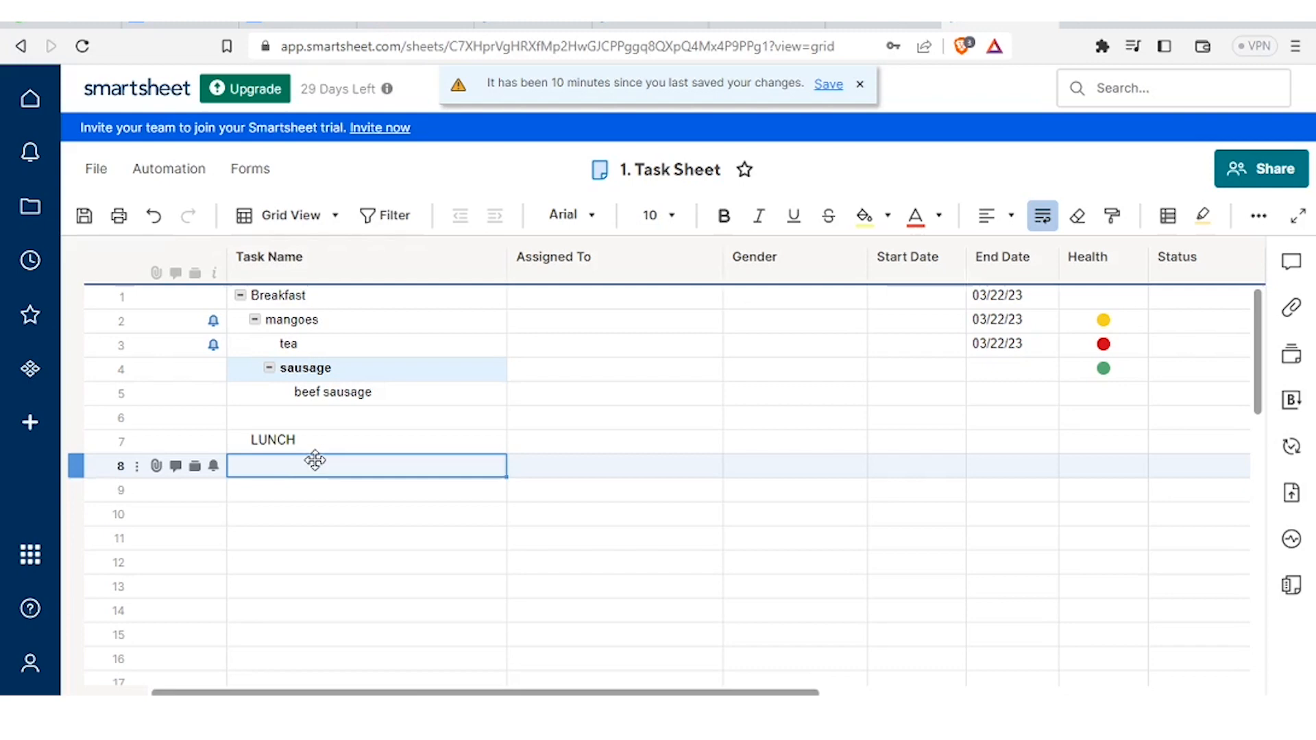
{"action": "type", "text": "rice"}
{"action": "left_click", "coordinate": [279, 495]}
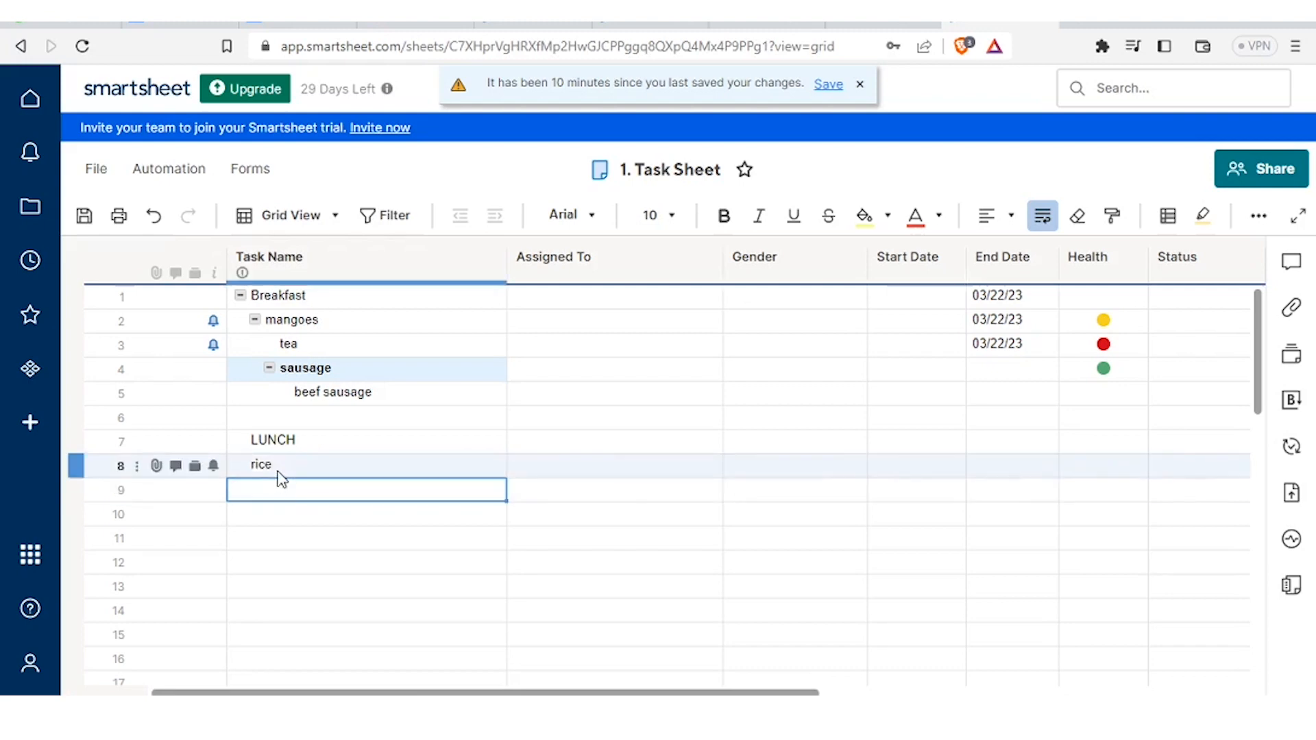
{"action": "left_click", "coordinate": [278, 469]}
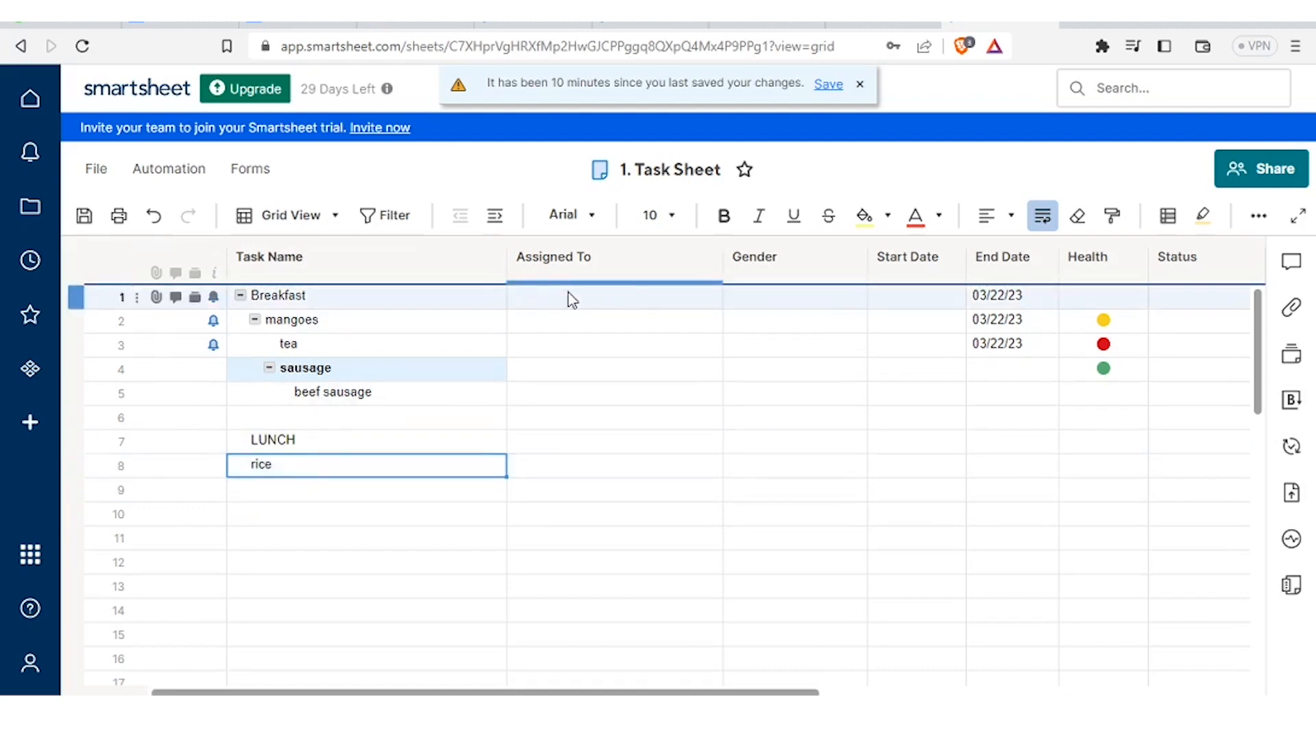
{"action": "left_click", "coordinate": [493, 219]}
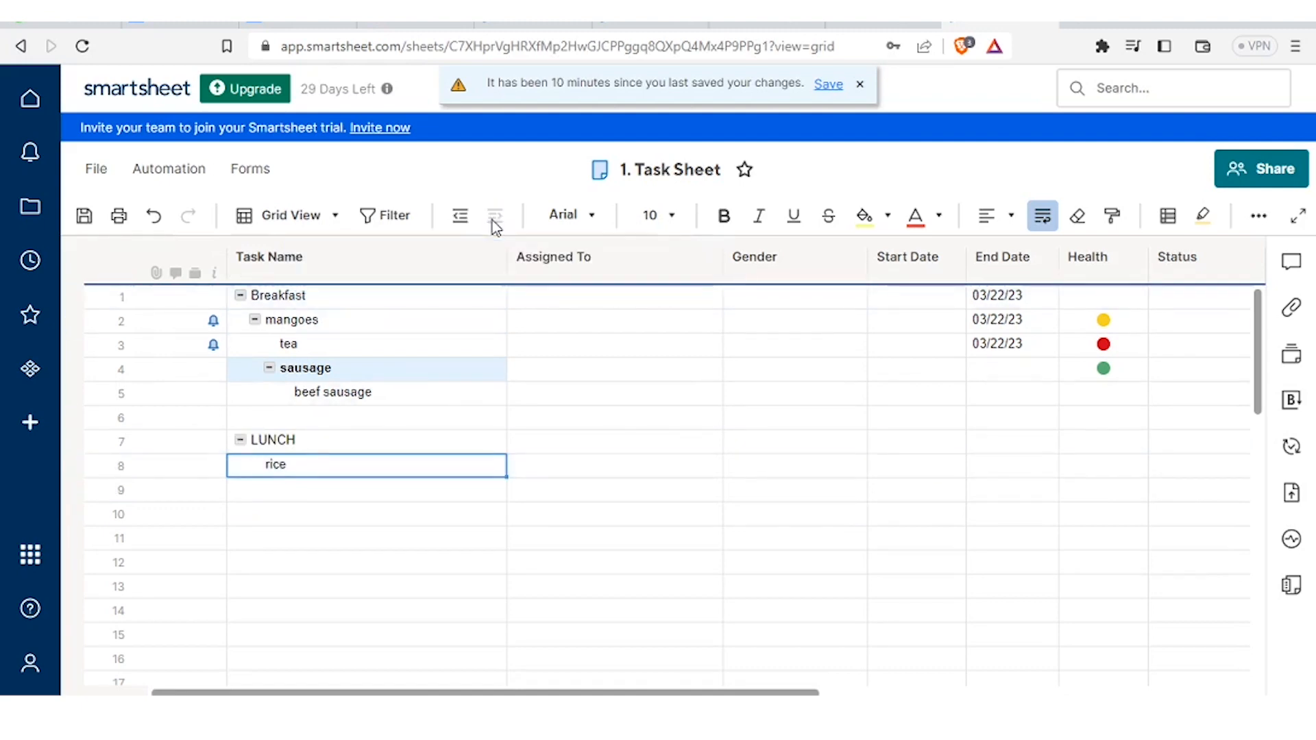
{"action": "left_click", "coordinate": [303, 492]}
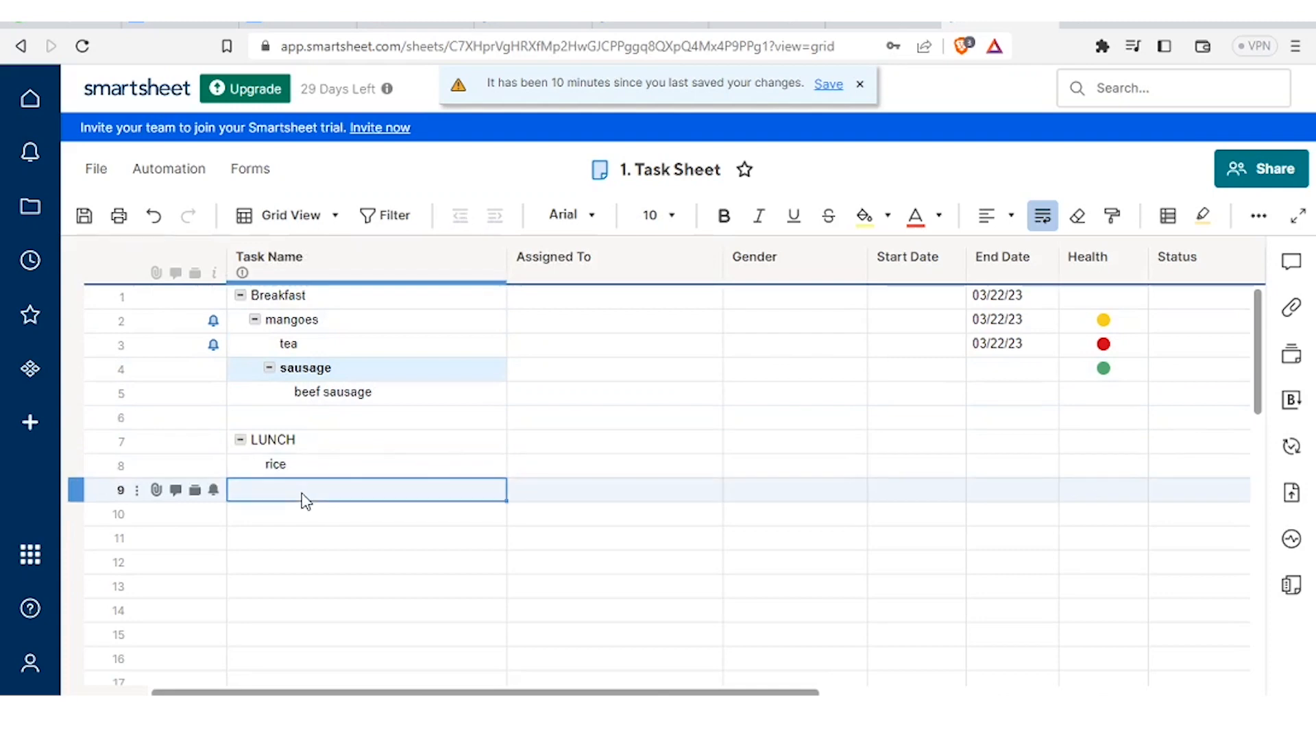
{"action": "type", "text": "stew"}
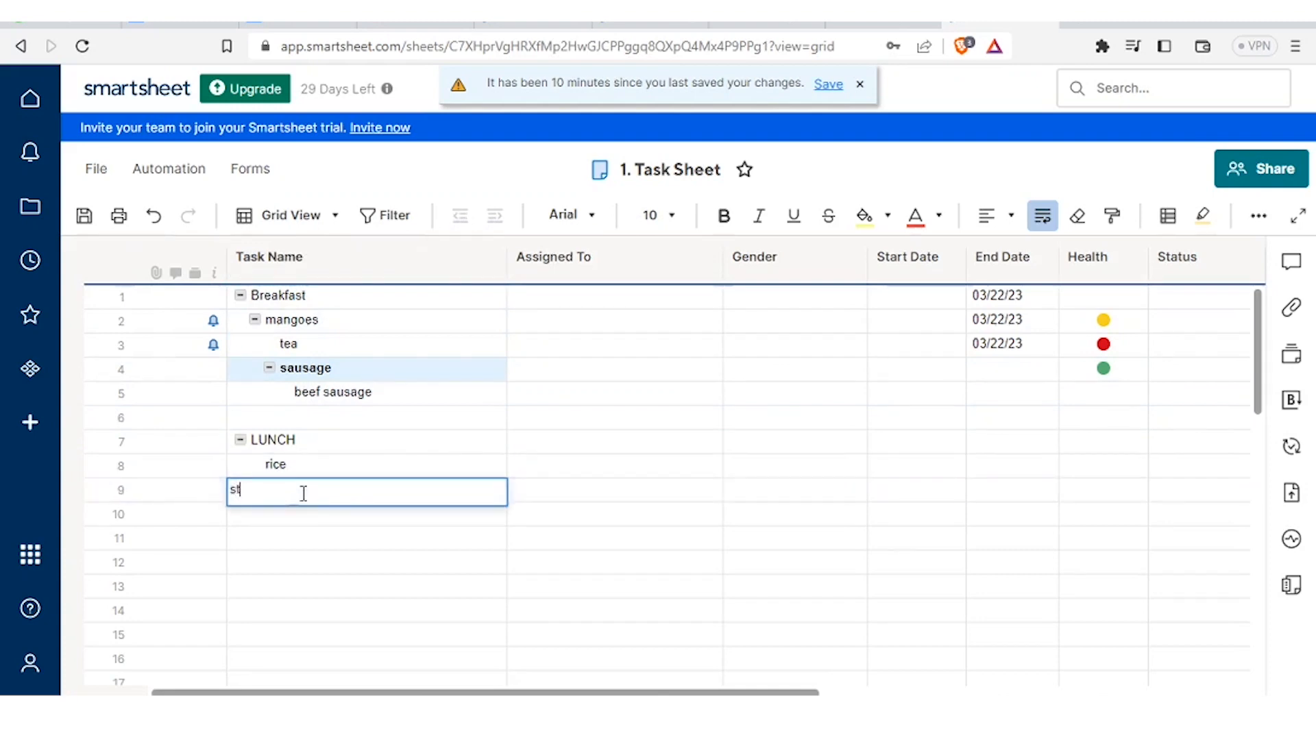
{"action": "left_click", "coordinate": [287, 522]}
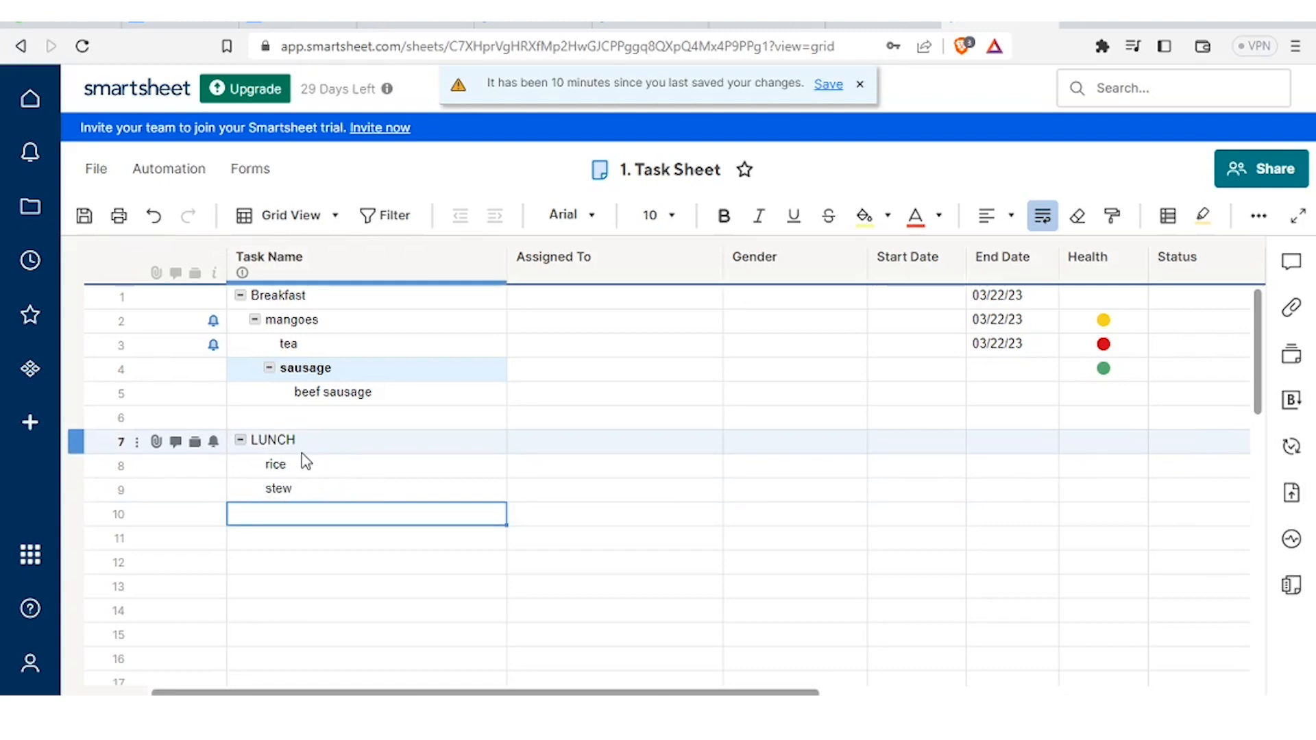
{"action": "key", "text": "ctrl+s"}
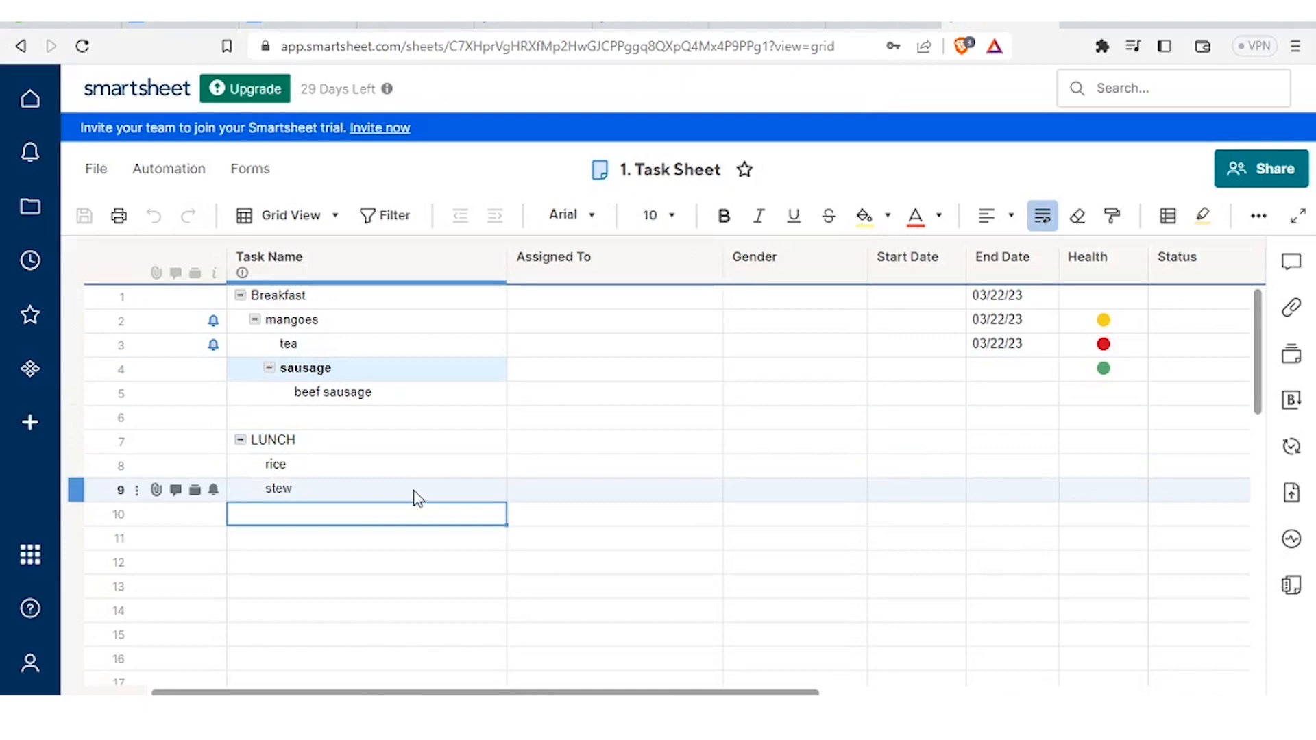
- Set tea's Start Date to March 28, 2023 using the date picker
{"action": "left_click", "coordinate": [929, 281]}
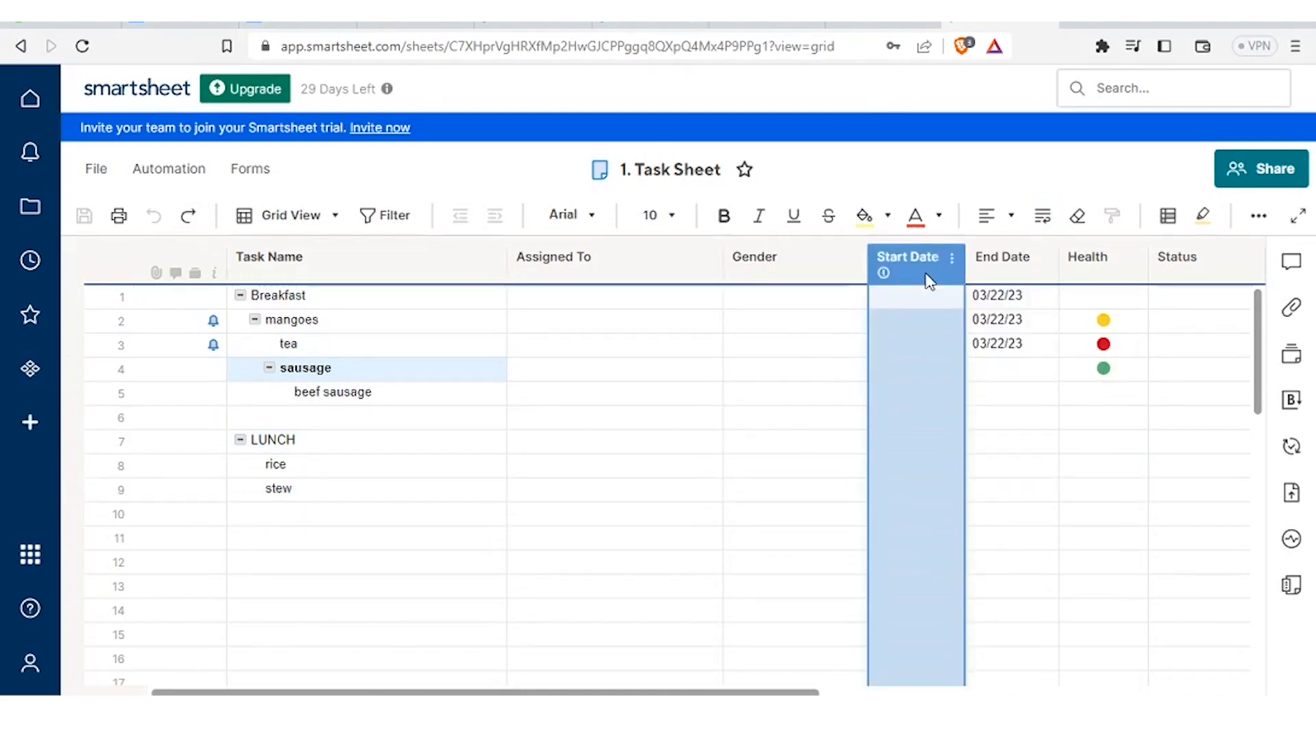
{"action": "left_click", "coordinate": [926, 299]}
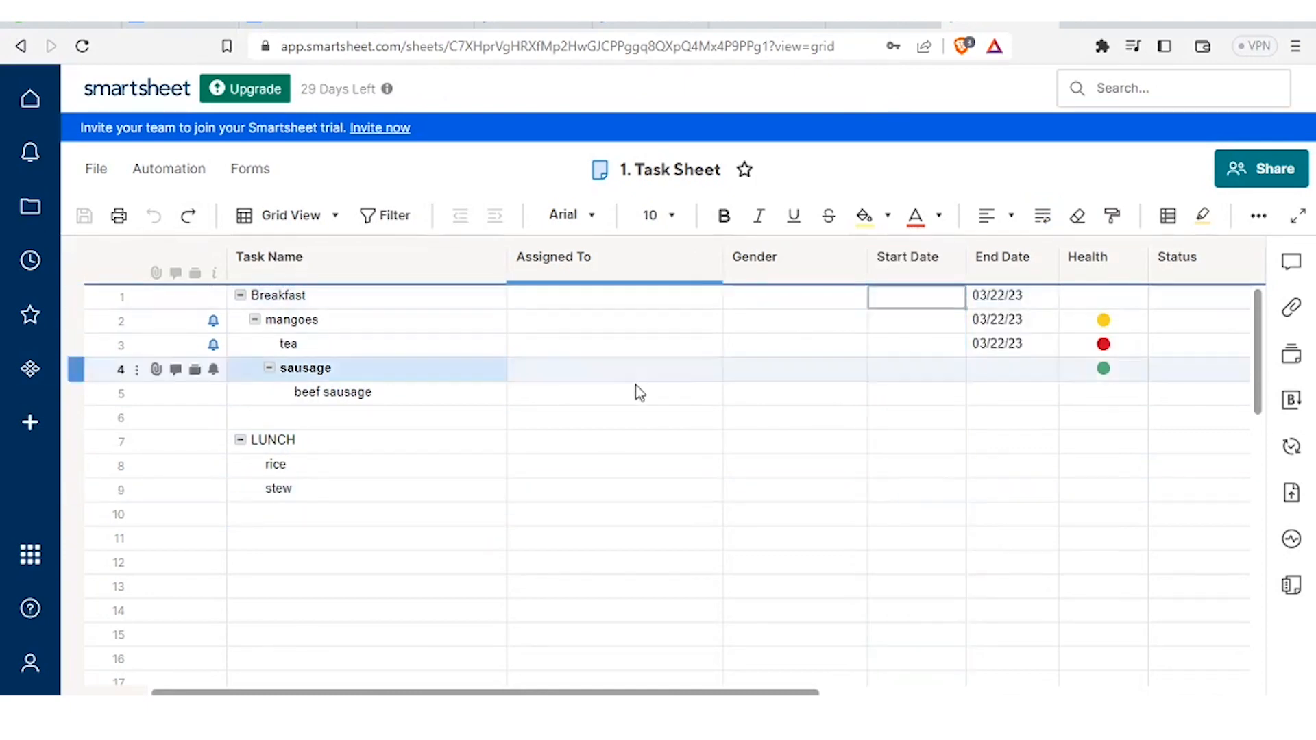
{"action": "left_click", "coordinate": [409, 328]}
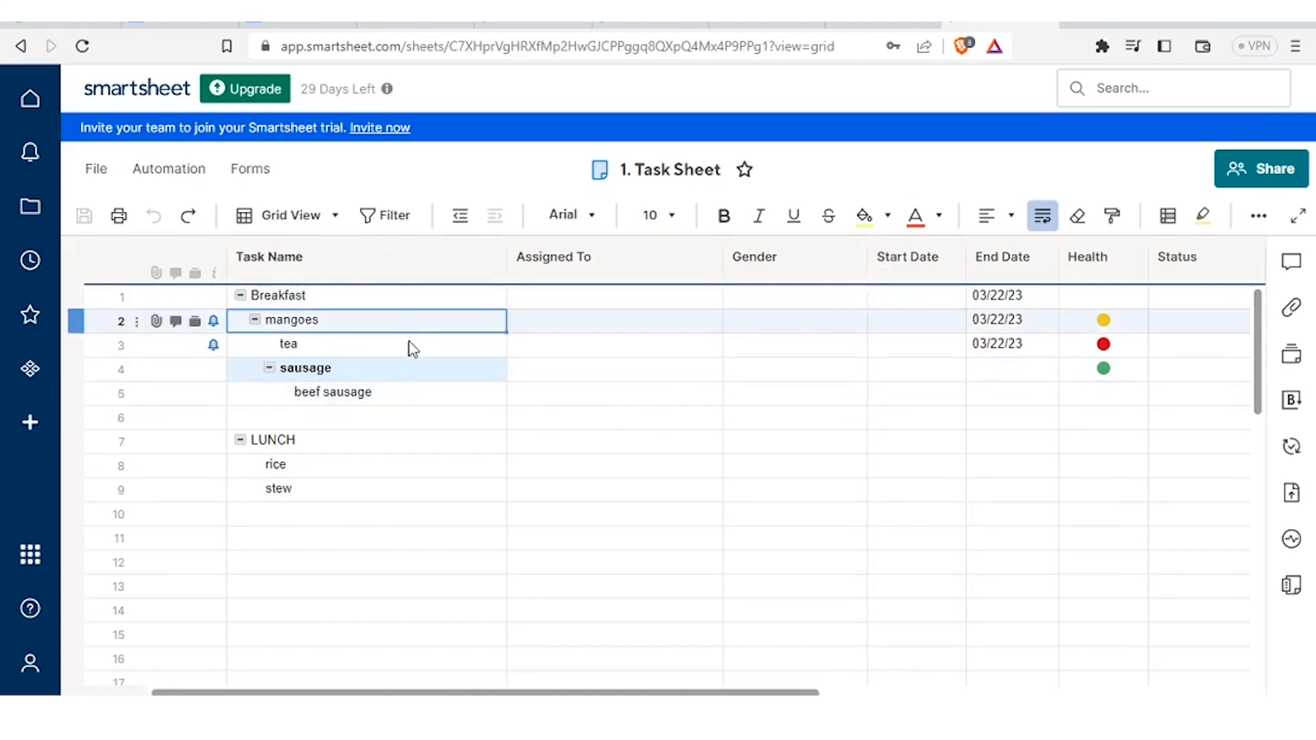
{"action": "left_click", "coordinate": [410, 346]}
{"action": "left_click", "coordinate": [1046, 346]}
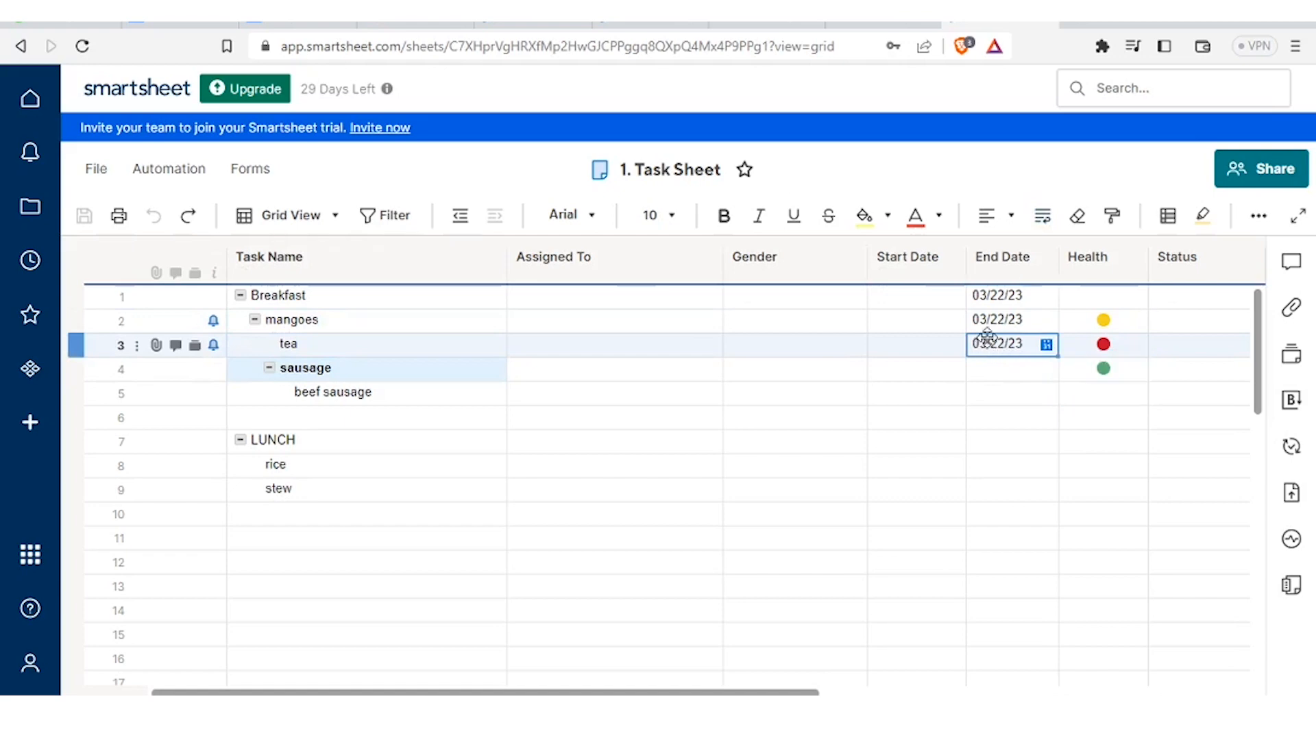
{"action": "left_click", "coordinate": [954, 348]}
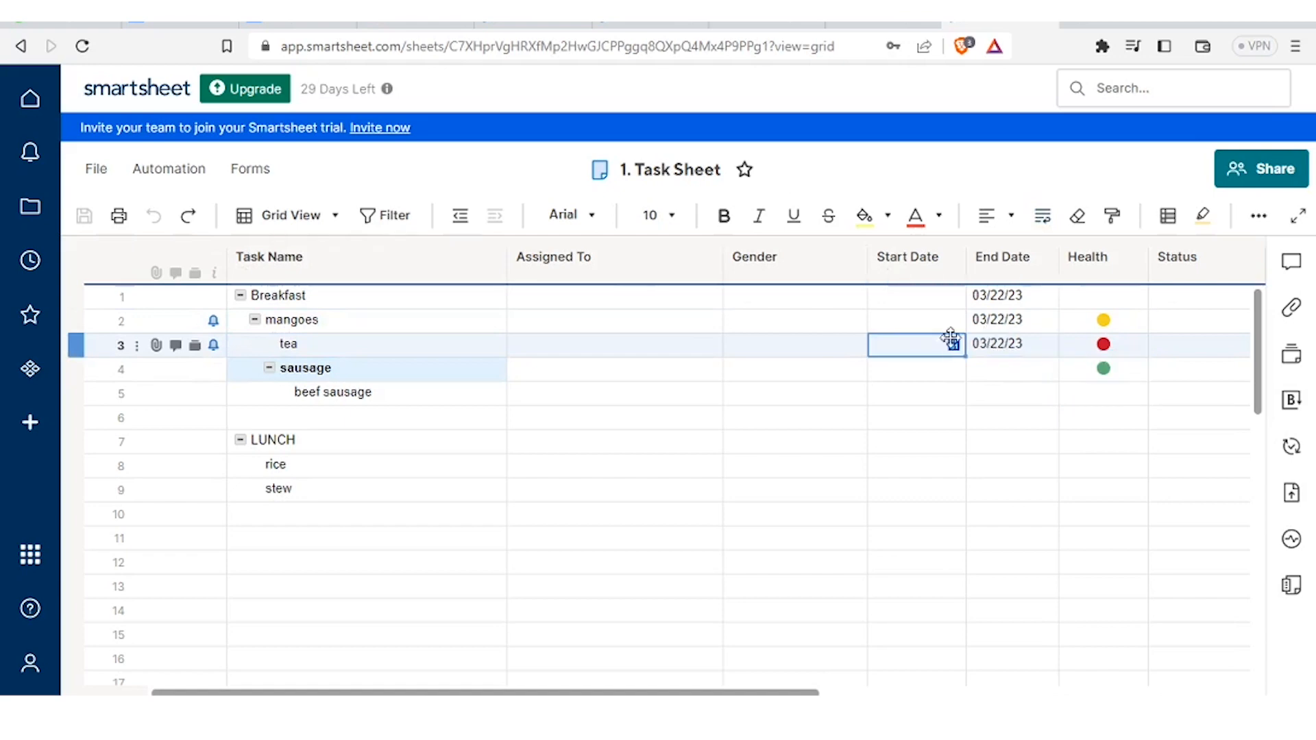
{"action": "left_click", "coordinate": [957, 323]}
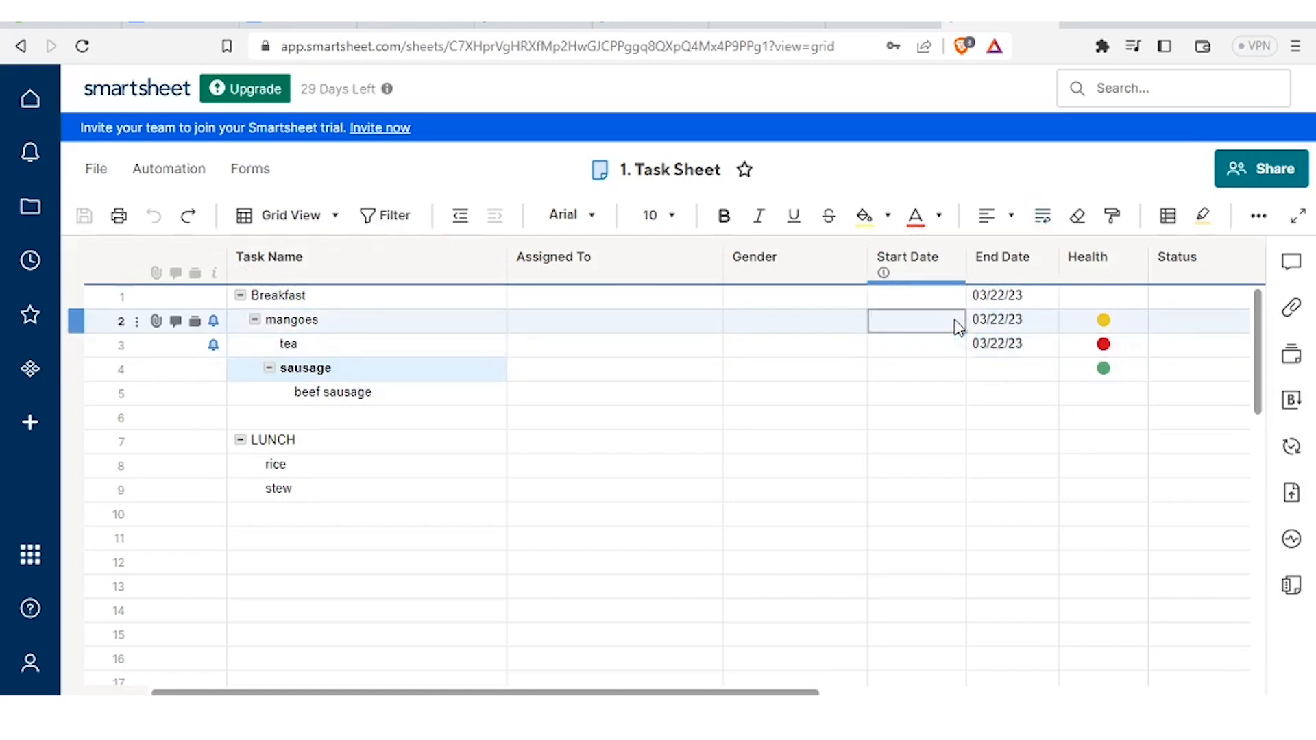
{"action": "left_click", "coordinate": [937, 354]}
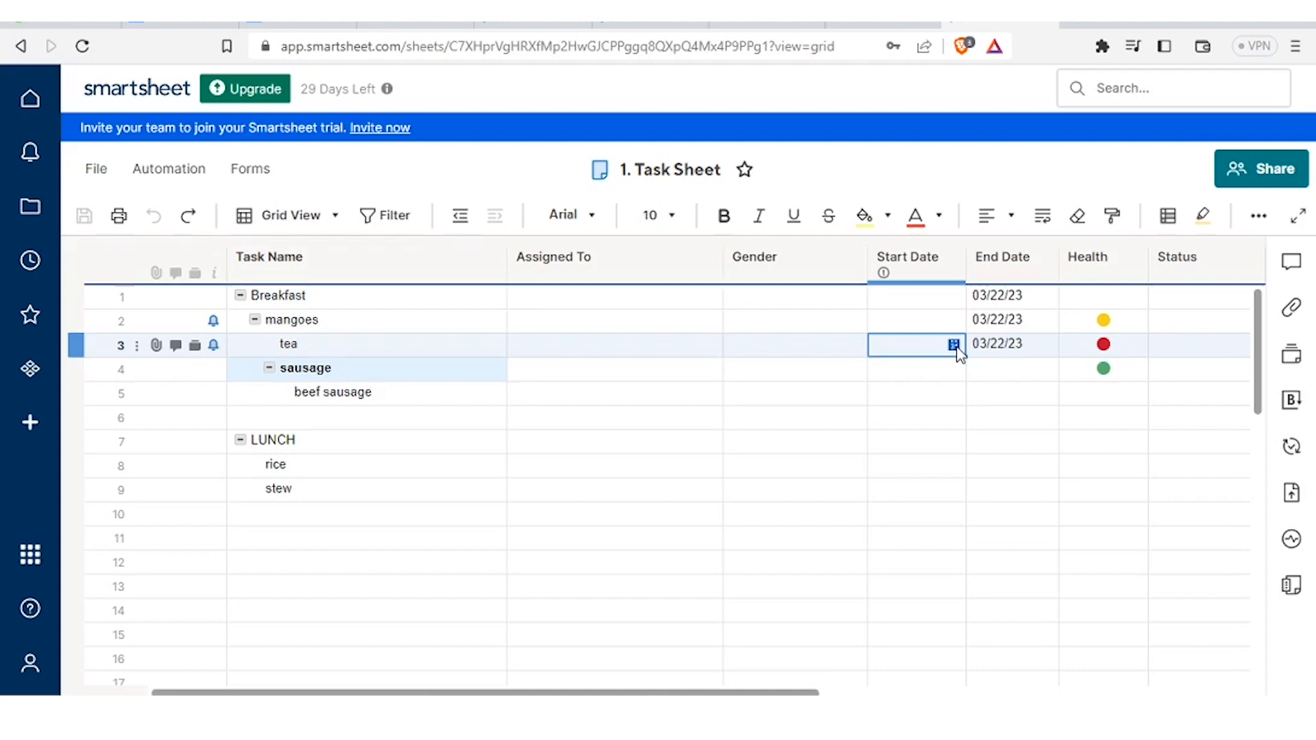
{"action": "left_click", "coordinate": [955, 347]}
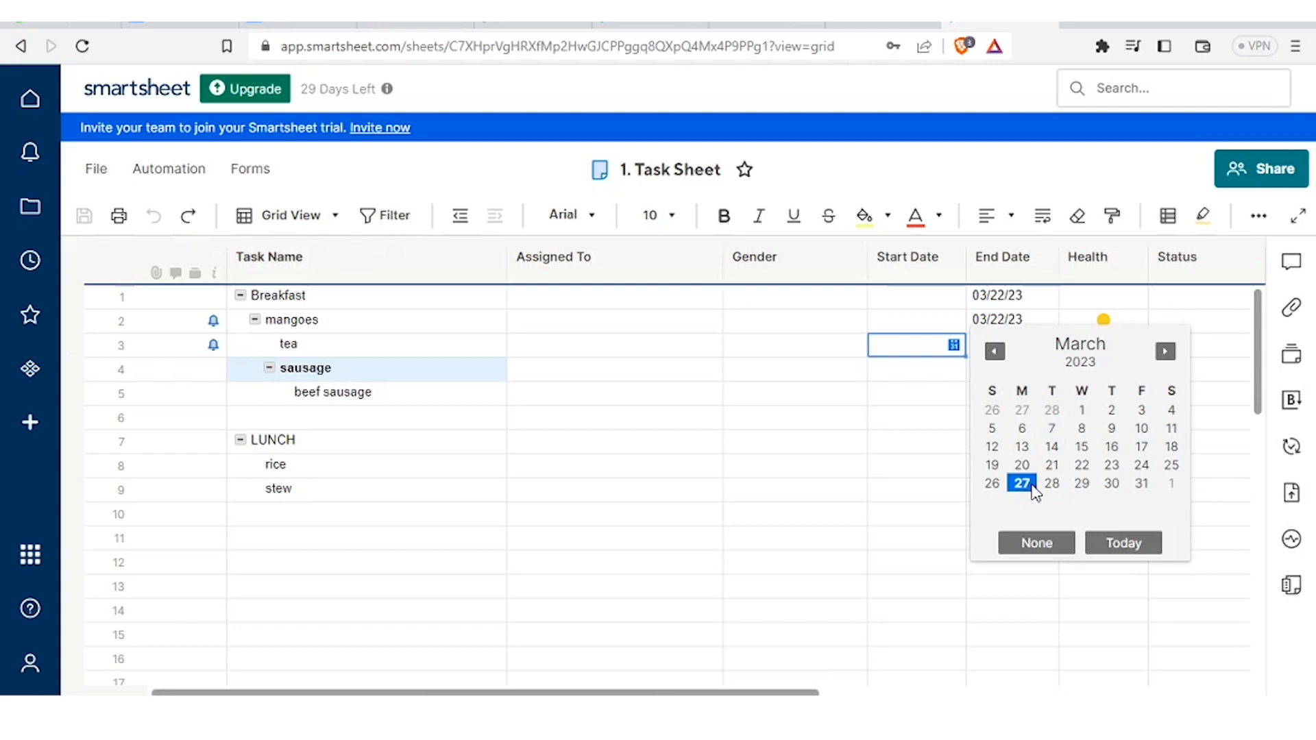
{"action": "left_click", "coordinate": [1052, 483]}
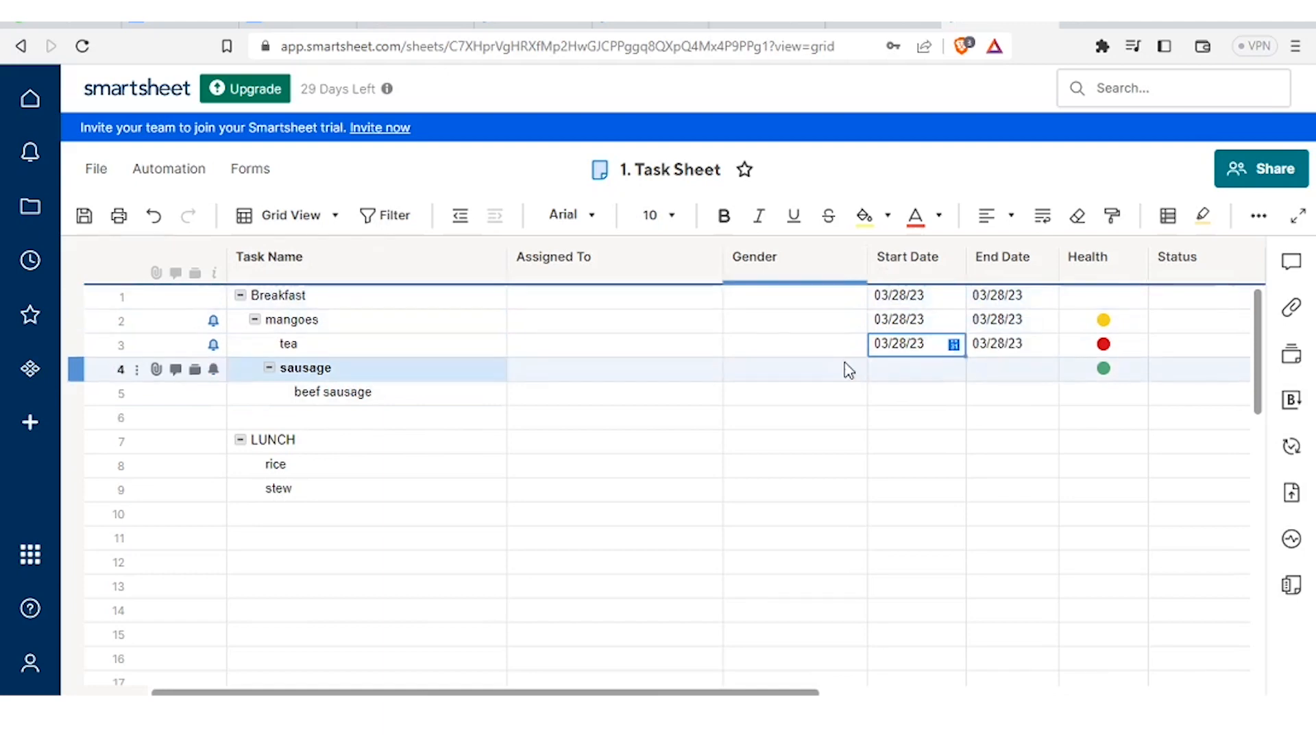
- Try editing mangoes' rolled-up Start Date, bringing up the summary-cell notice
{"action": "left_click", "coordinate": [802, 347]}
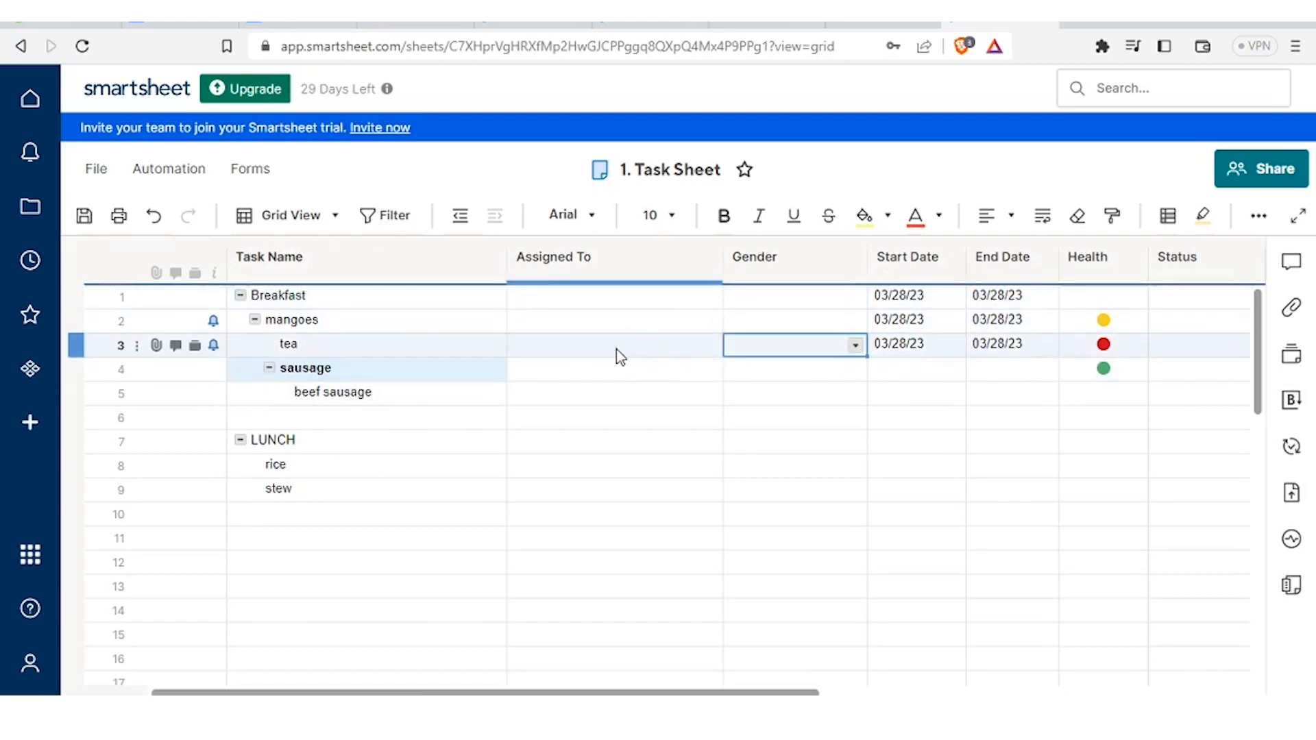
{"action": "left_click", "coordinate": [420, 353]}
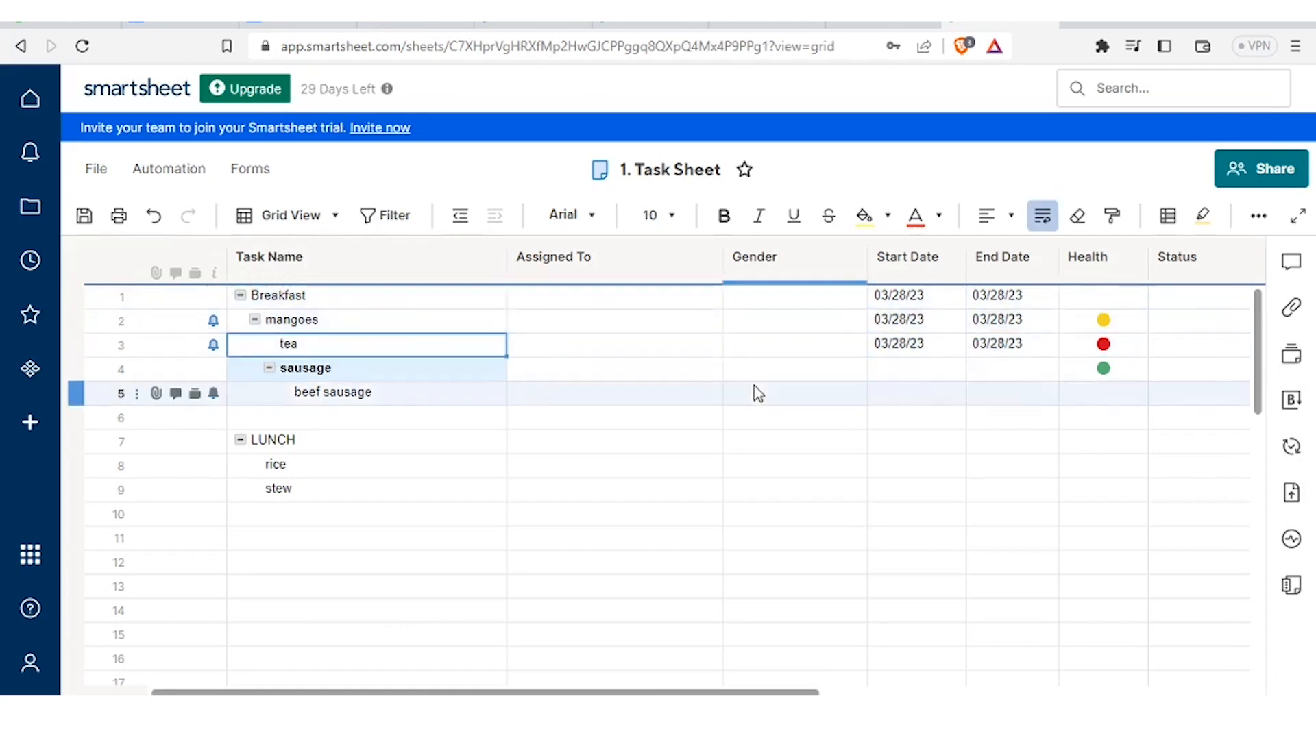
{"action": "left_click", "coordinate": [950, 345]}
{"action": "left_click", "coordinate": [953, 319]}
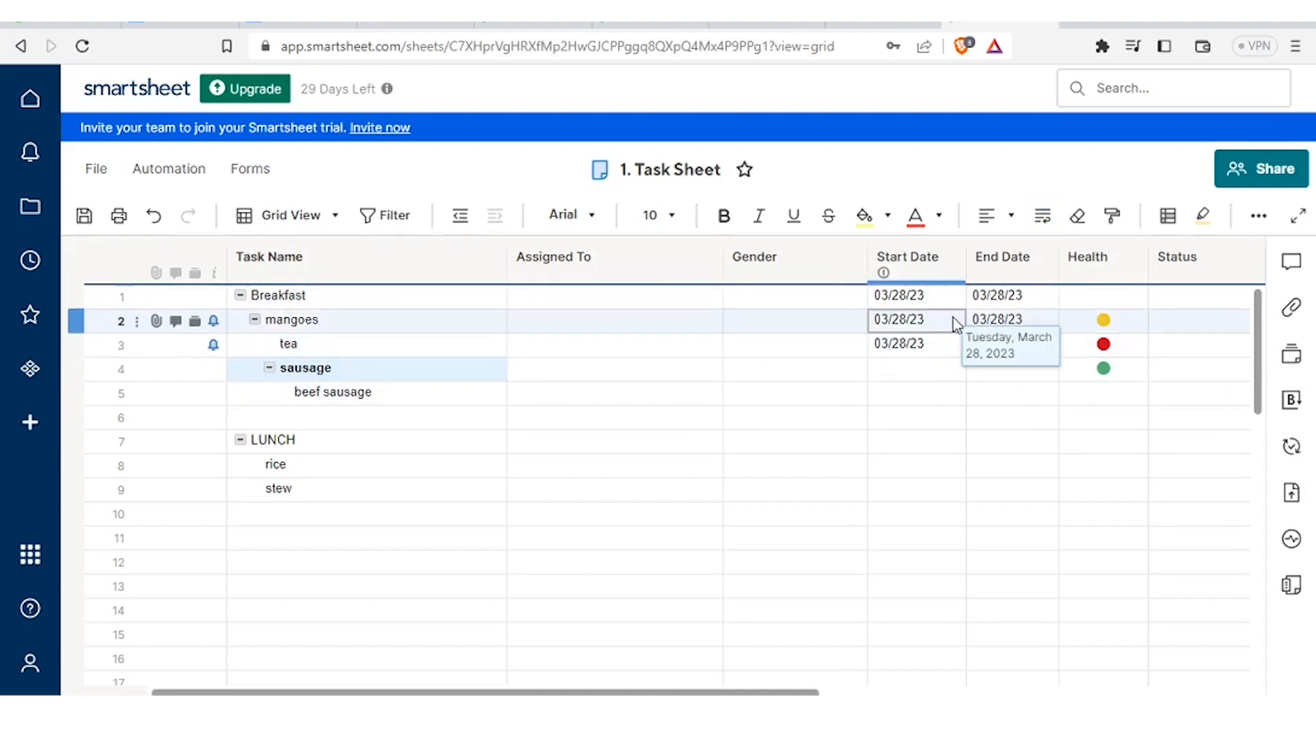
{"action": "double_click", "coordinate": [902, 320]}
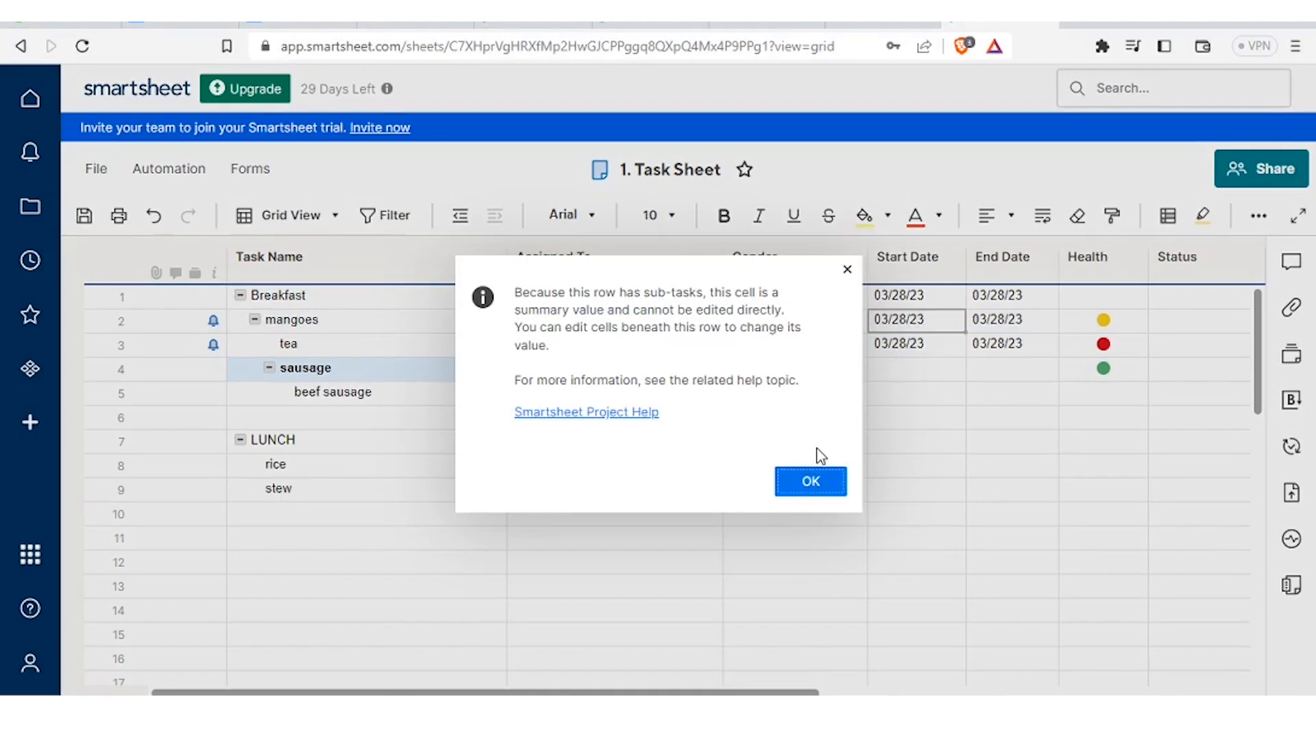
- Dismiss the summary-cell notice, retry mangoes' start date, and dismiss it again
{"action": "left_click", "coordinate": [811, 482]}
{"action": "double_click", "coordinate": [946, 327]}
{"action": "key", "text": "Return"}
- Inspect the Start Date cells of LUNCH, rice and stew, then open the Automation menu
{"action": "left_click", "coordinate": [386, 466]}
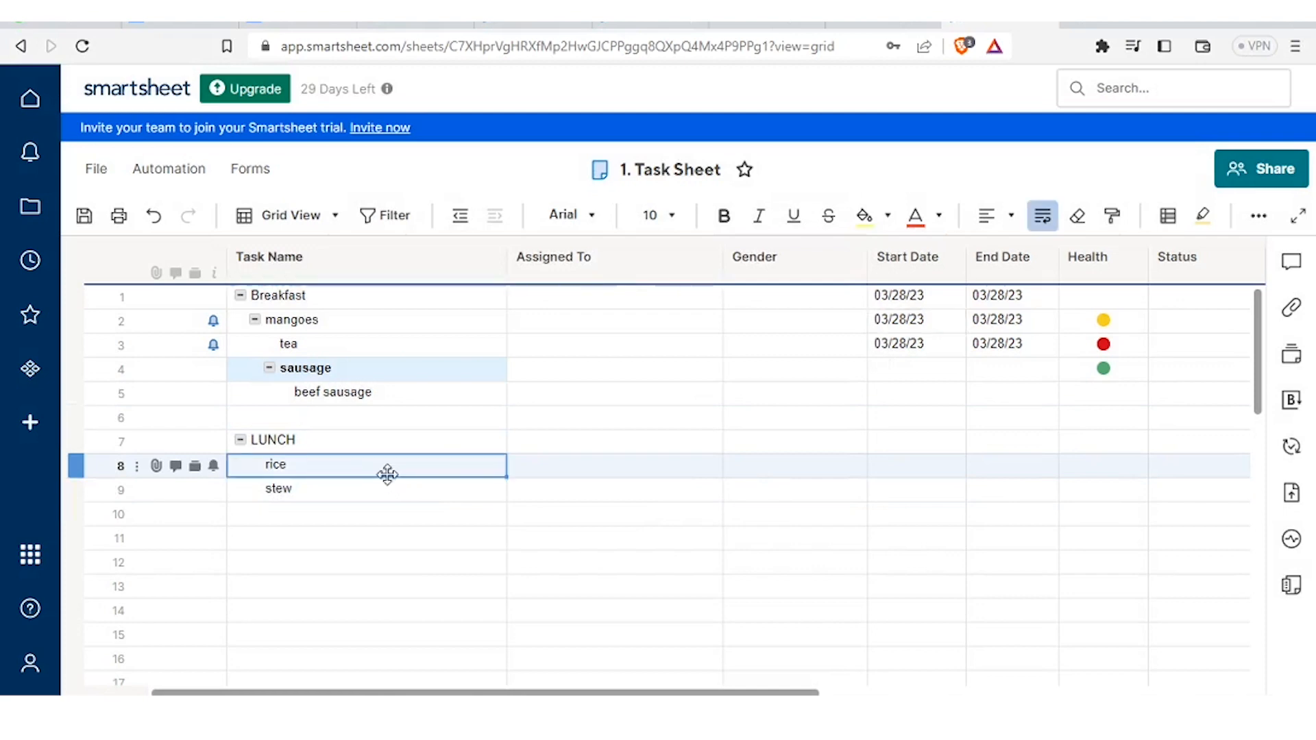
{"action": "left_click", "coordinate": [936, 469]}
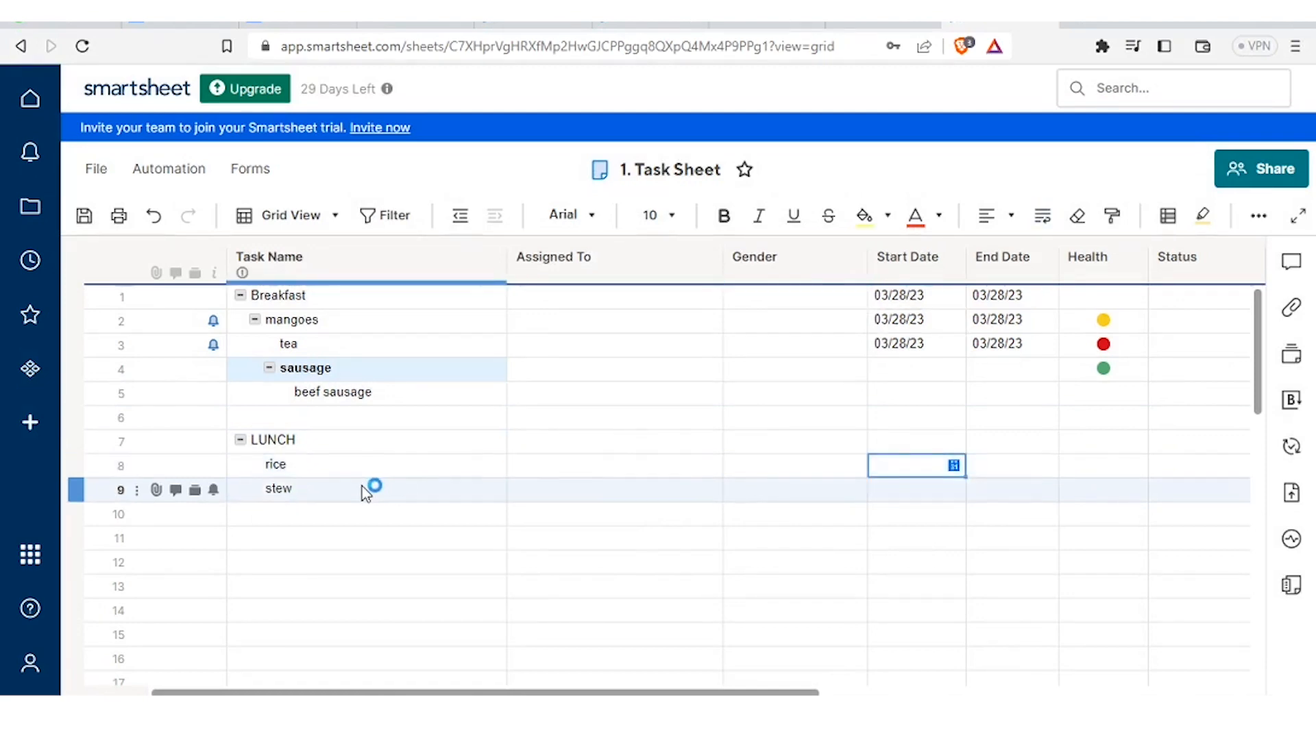
{"action": "left_click", "coordinate": [919, 445]}
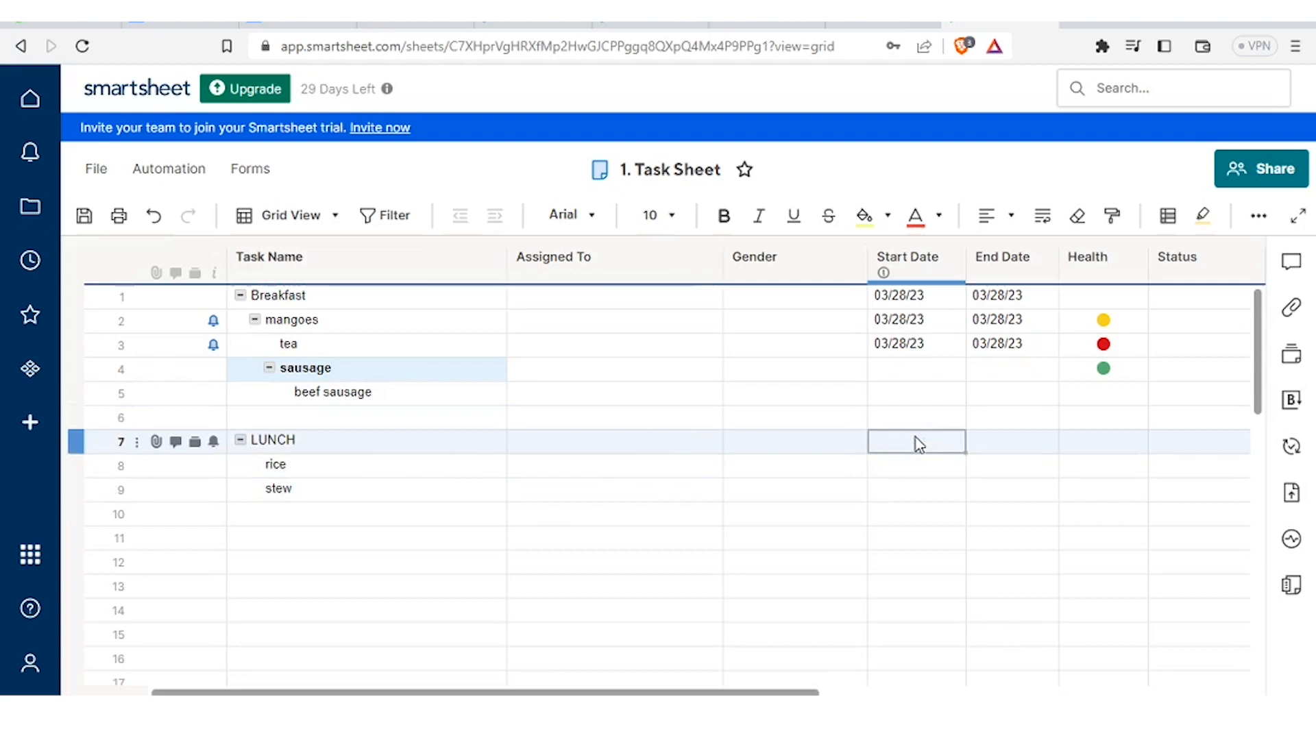
{"action": "left_click", "coordinate": [911, 473]}
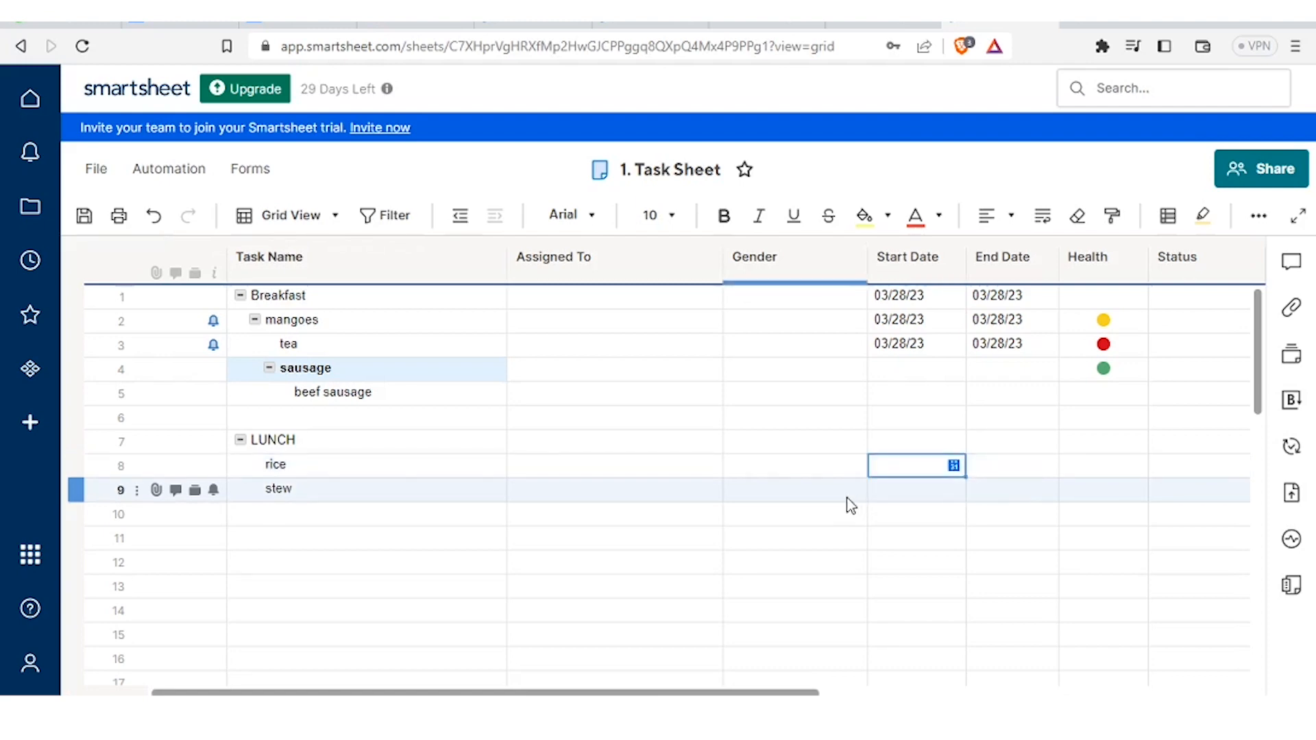
{"action": "left_click", "coordinate": [887, 495]}
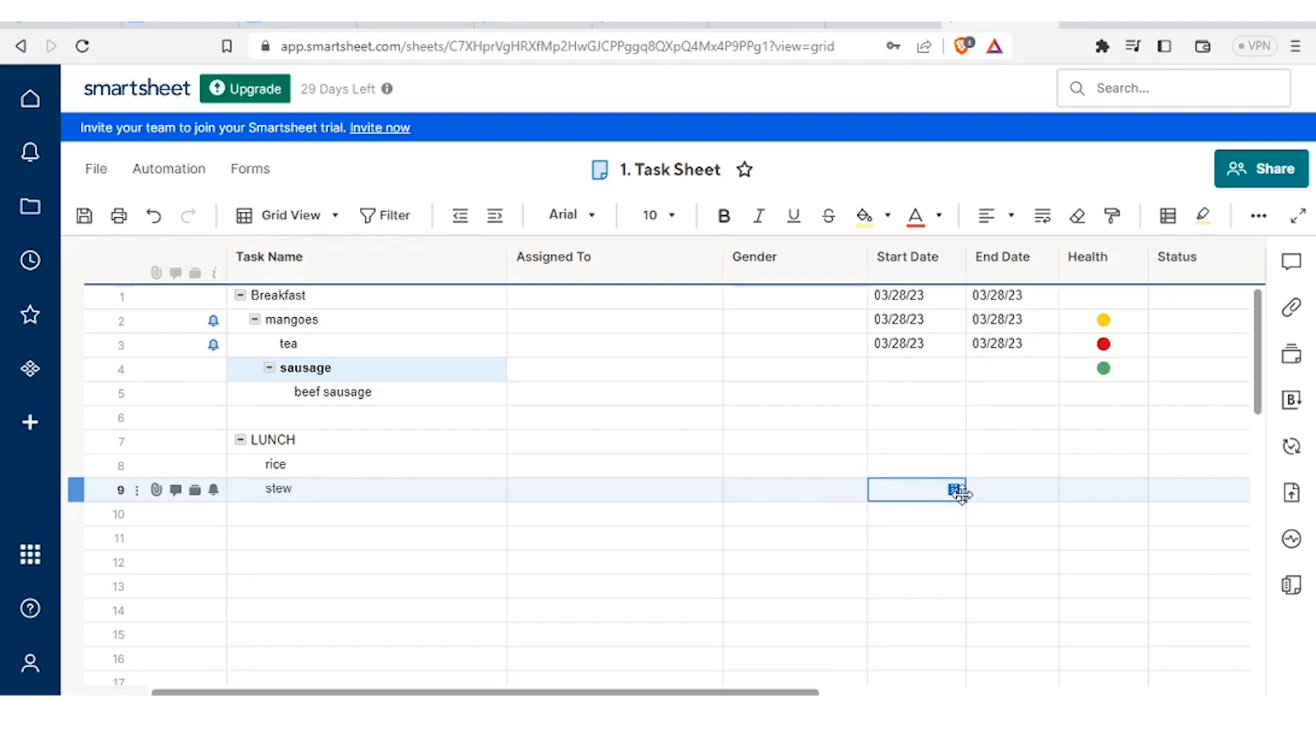
{"action": "left_click", "coordinate": [939, 447]}
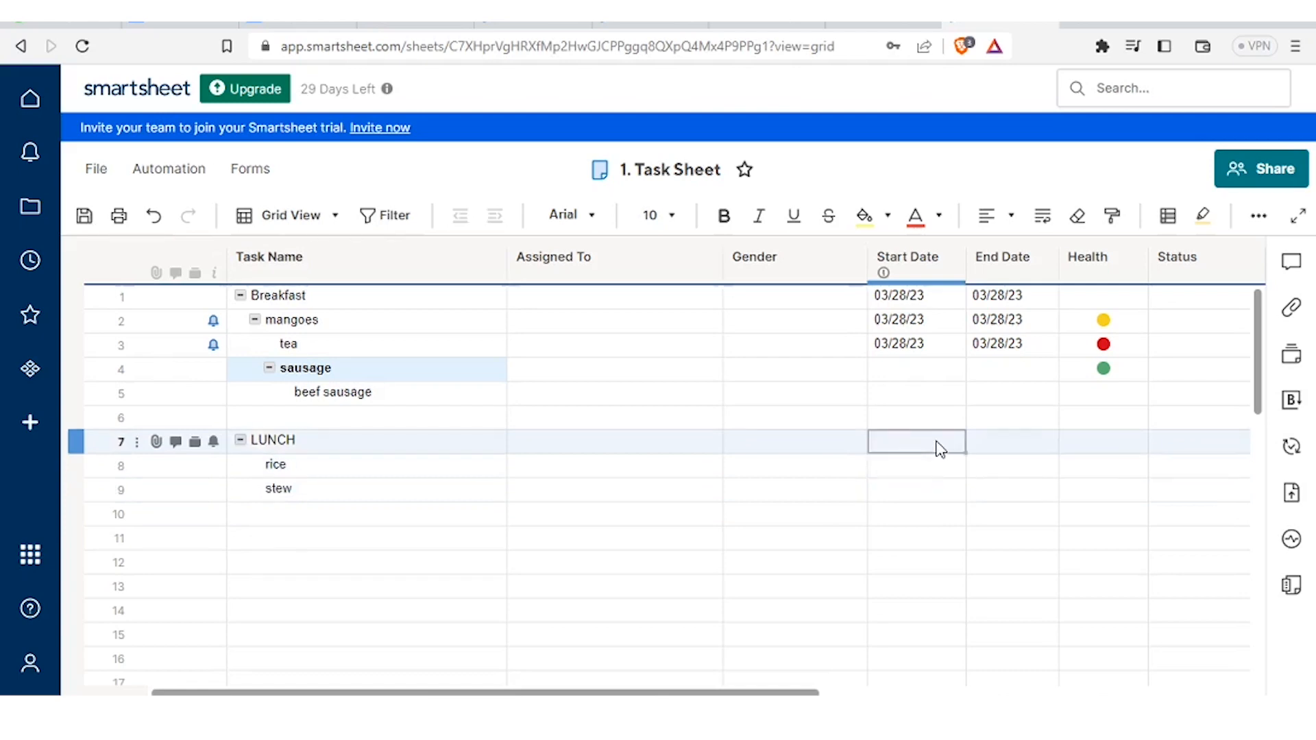
{"action": "left_click", "coordinate": [921, 468]}
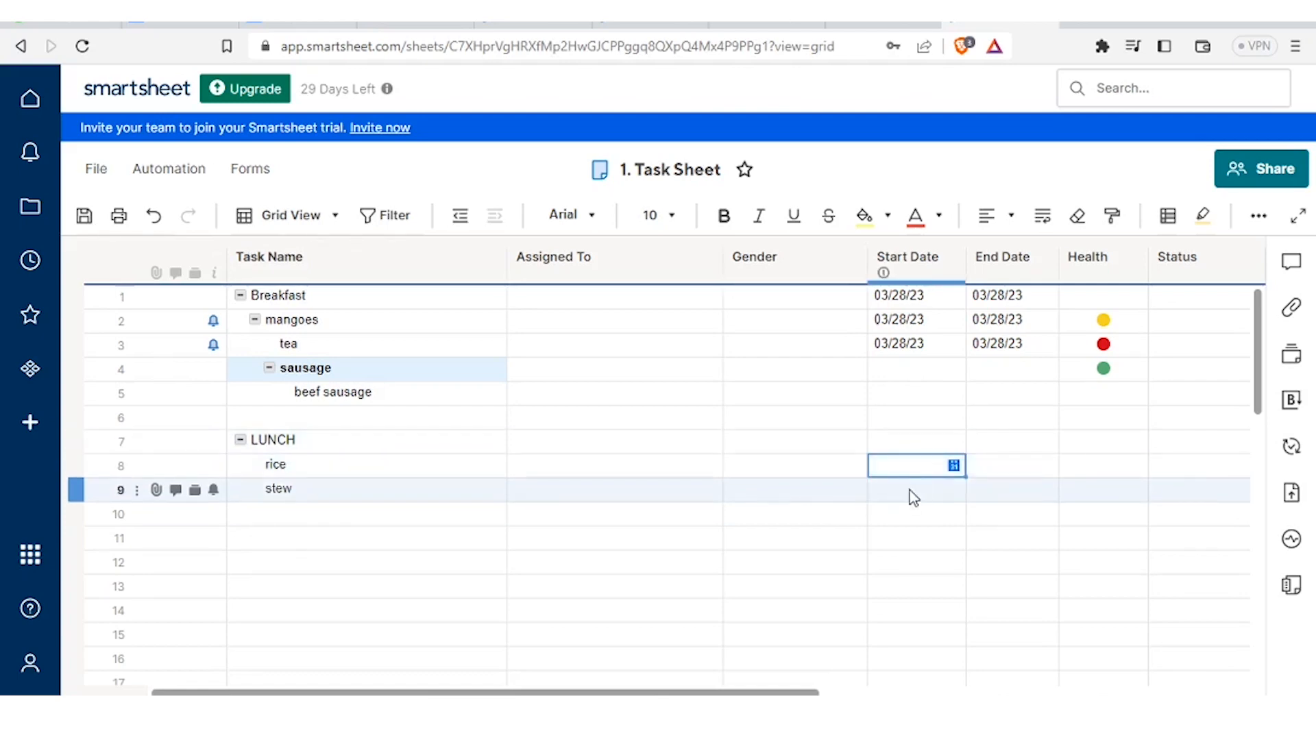
{"action": "left_click", "coordinate": [910, 491]}
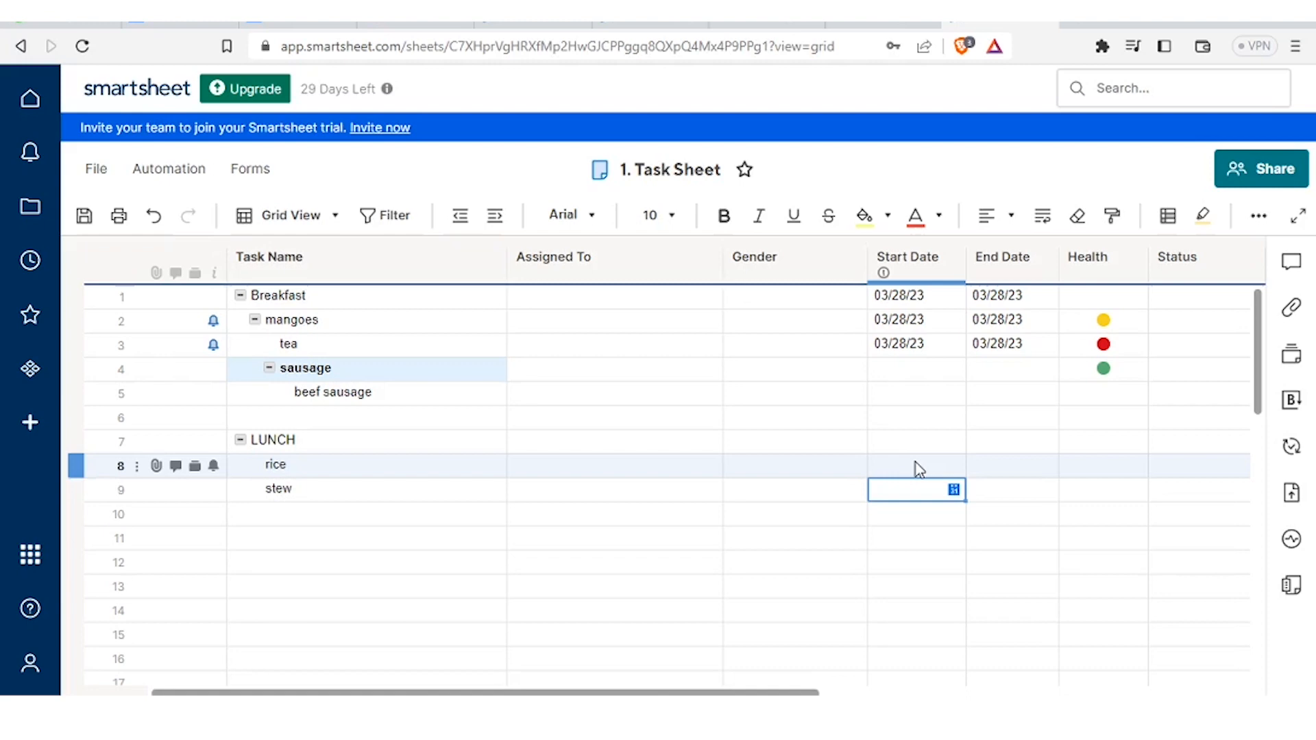
{"action": "left_click", "coordinate": [184, 173]}
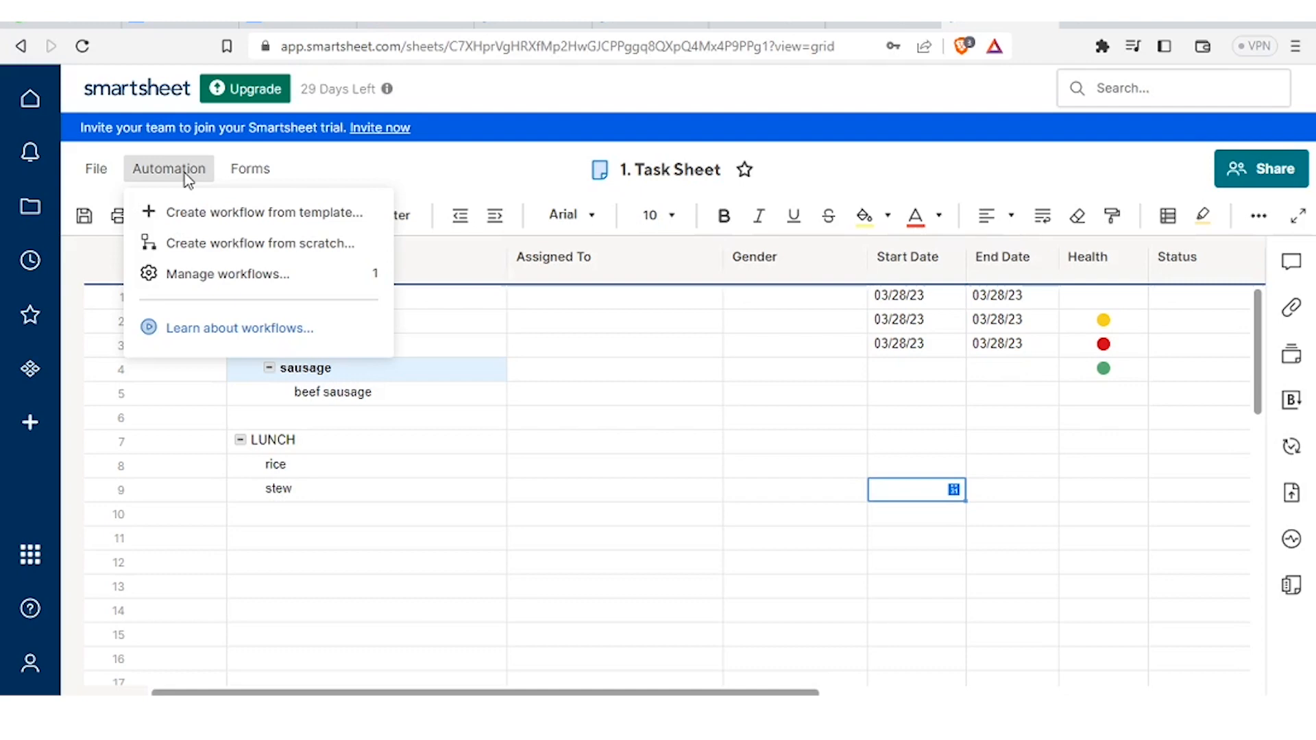
- Create a blank workflow from scratch named 'REMINDER FOR DIET'
{"action": "left_click", "coordinate": [208, 214]}
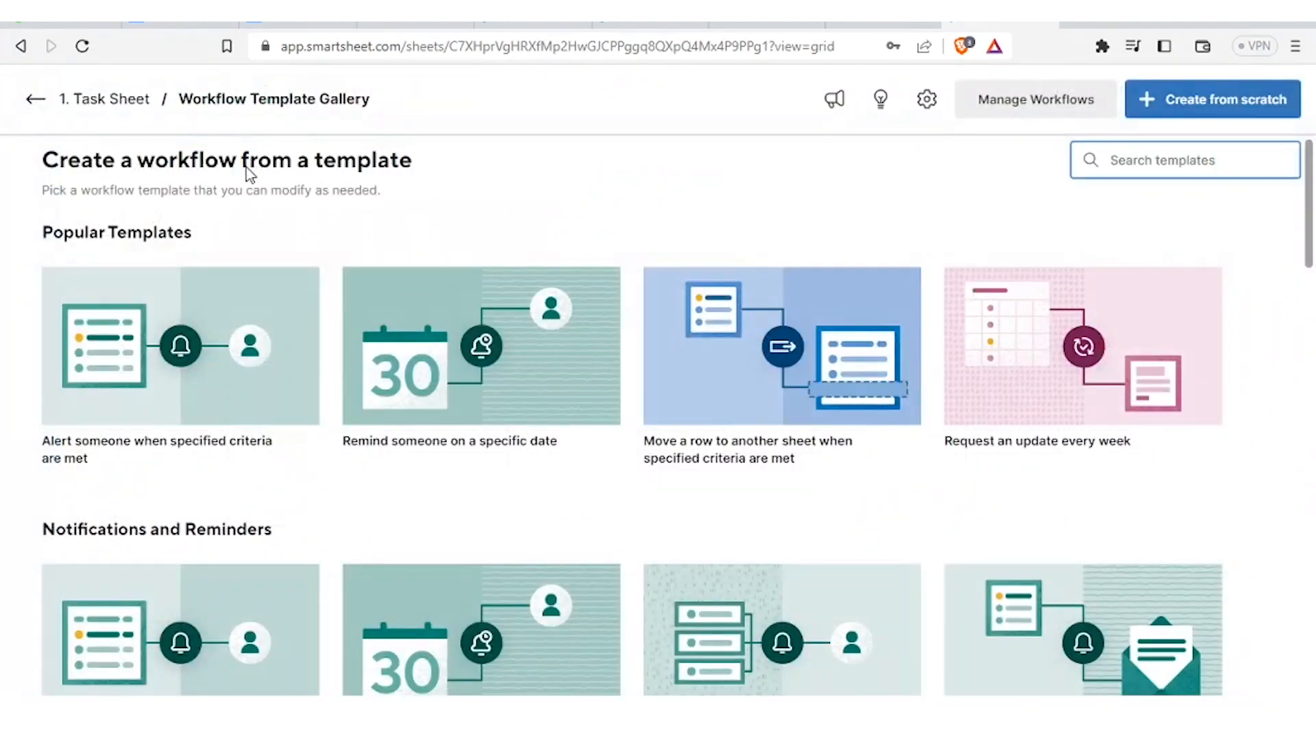
{"action": "left_click", "coordinate": [315, 104]}
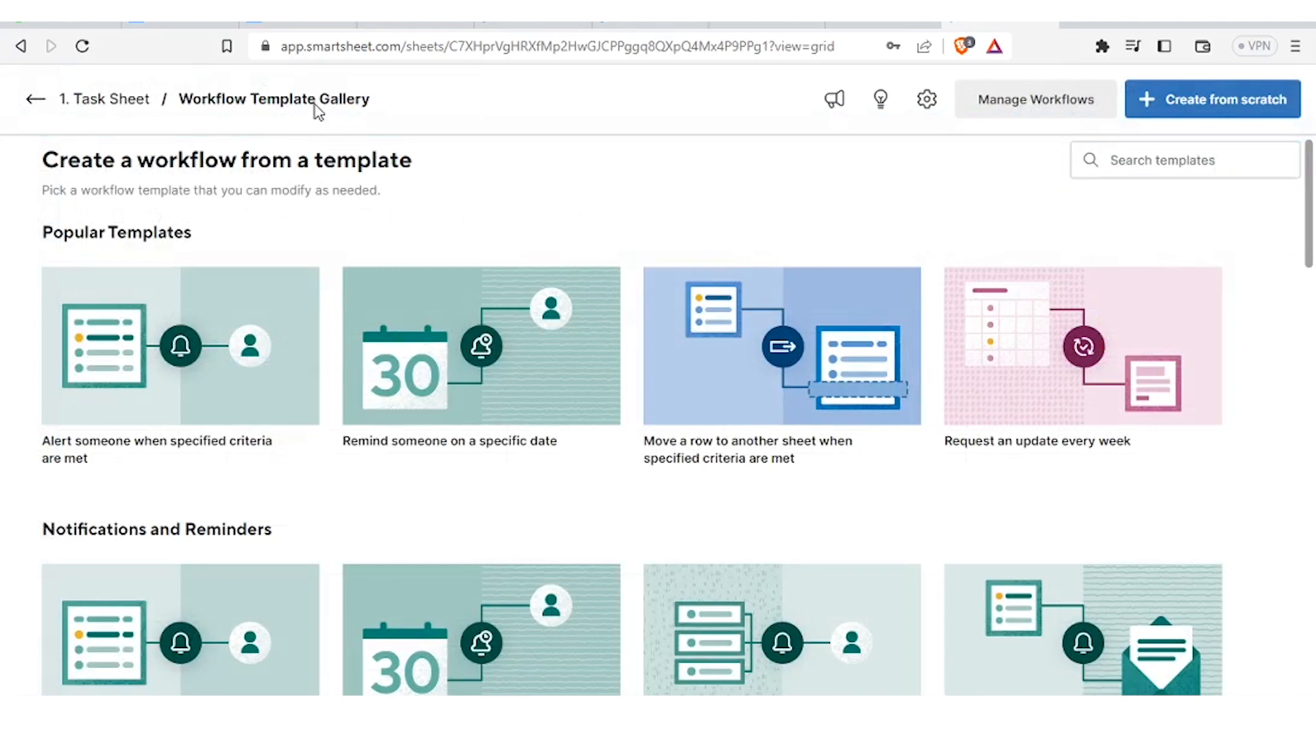
{"action": "left_click", "coordinate": [1181, 105]}
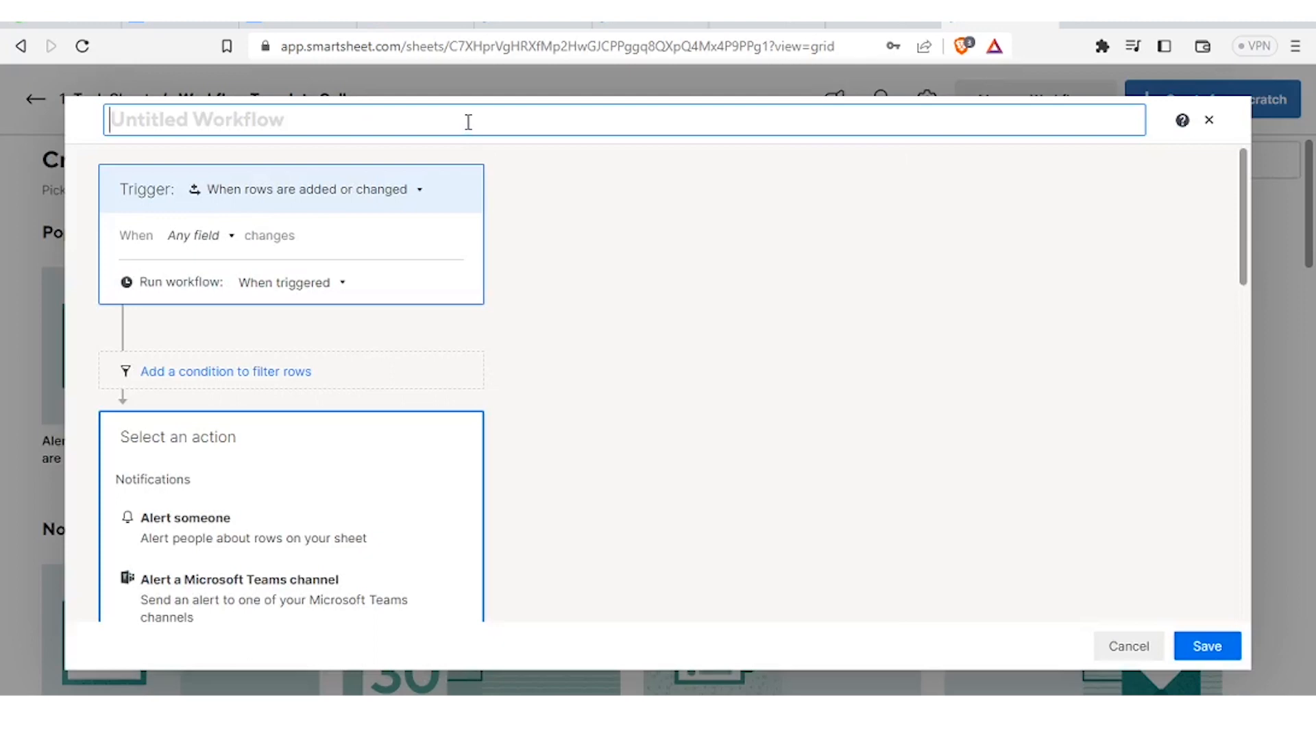
{"action": "type", "text": "REMINDER FOR "}
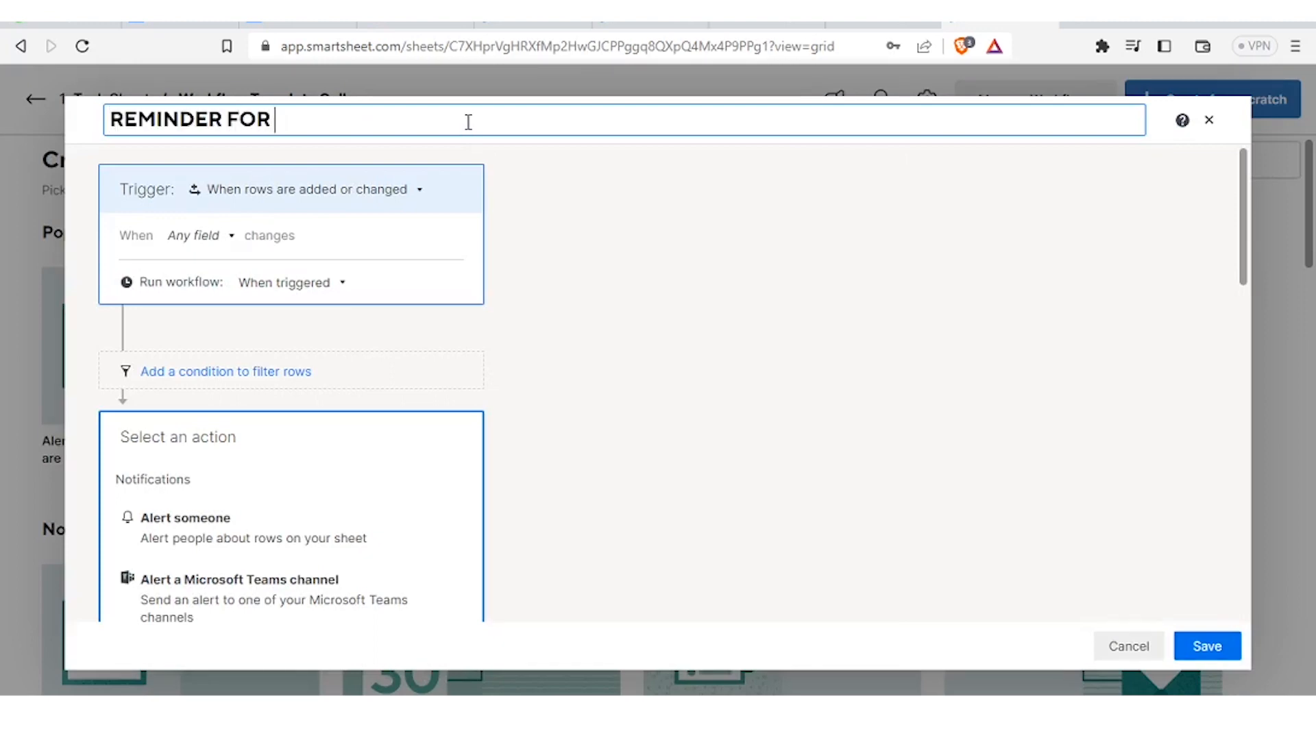
{"action": "type", "text": "DIET"}
{"action": "left_click", "coordinate": [421, 193]}
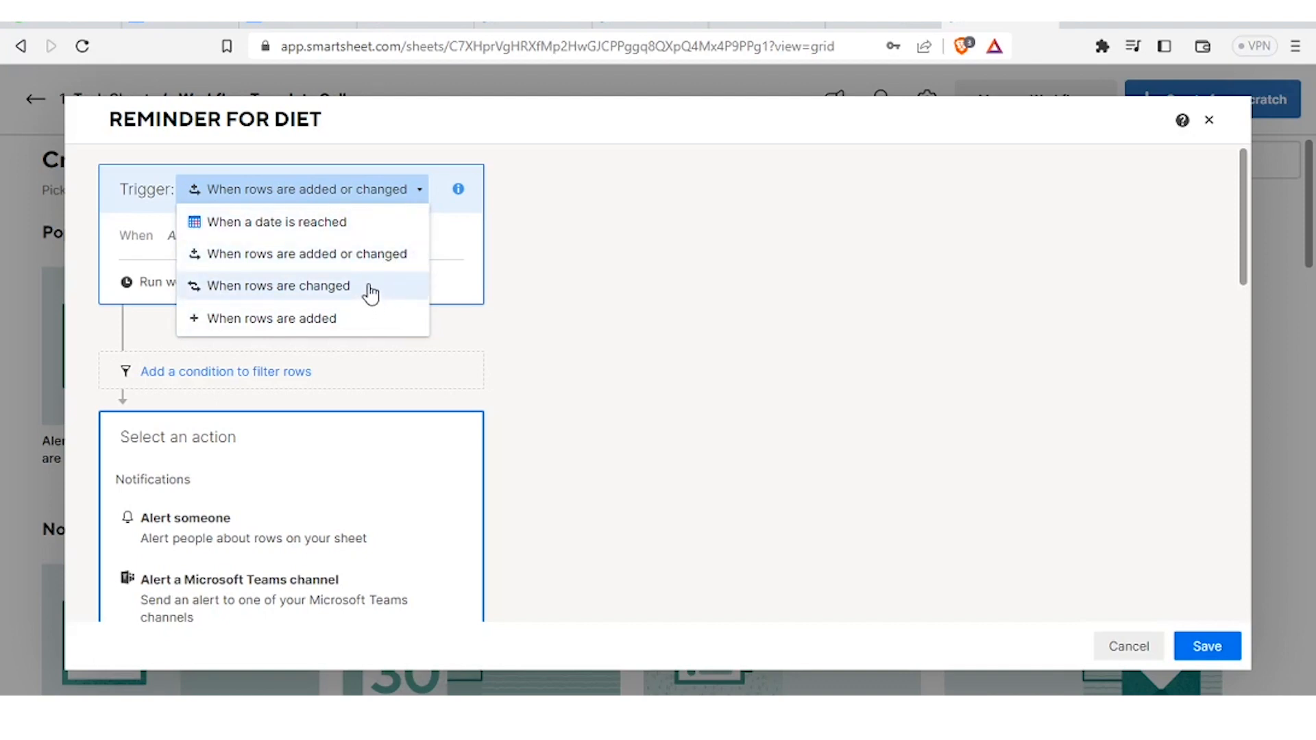
- Keep the trigger on rows added or changed in any field and make the workflow run daily
{"action": "left_click", "coordinate": [372, 205]}
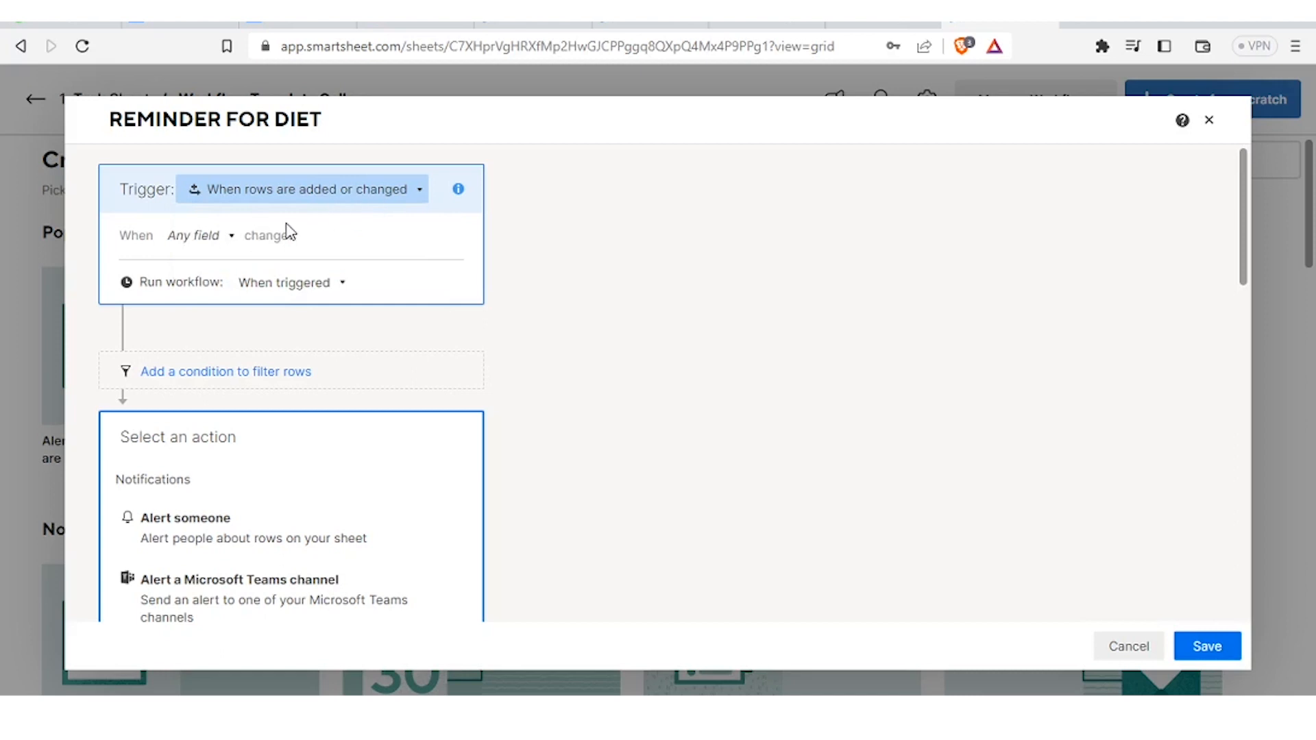
{"action": "left_click", "coordinate": [231, 238]}
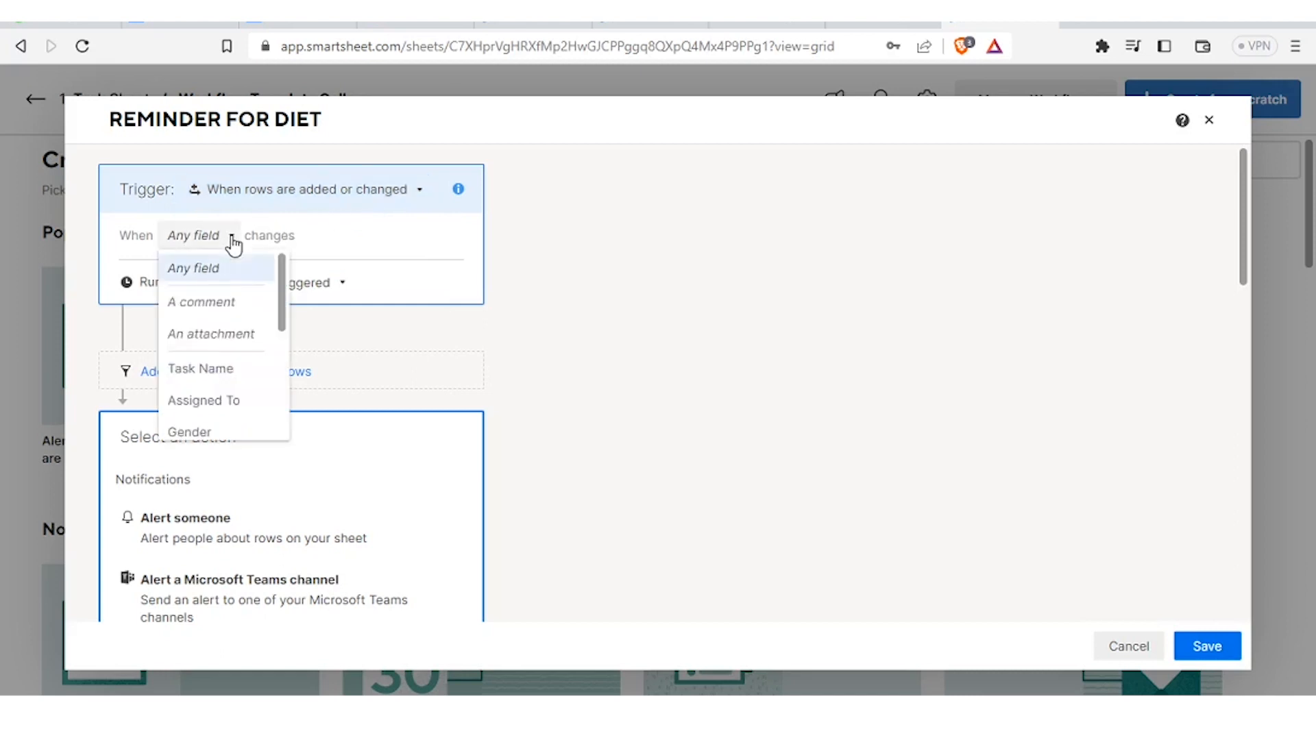
{"action": "left_click", "coordinate": [217, 272]}
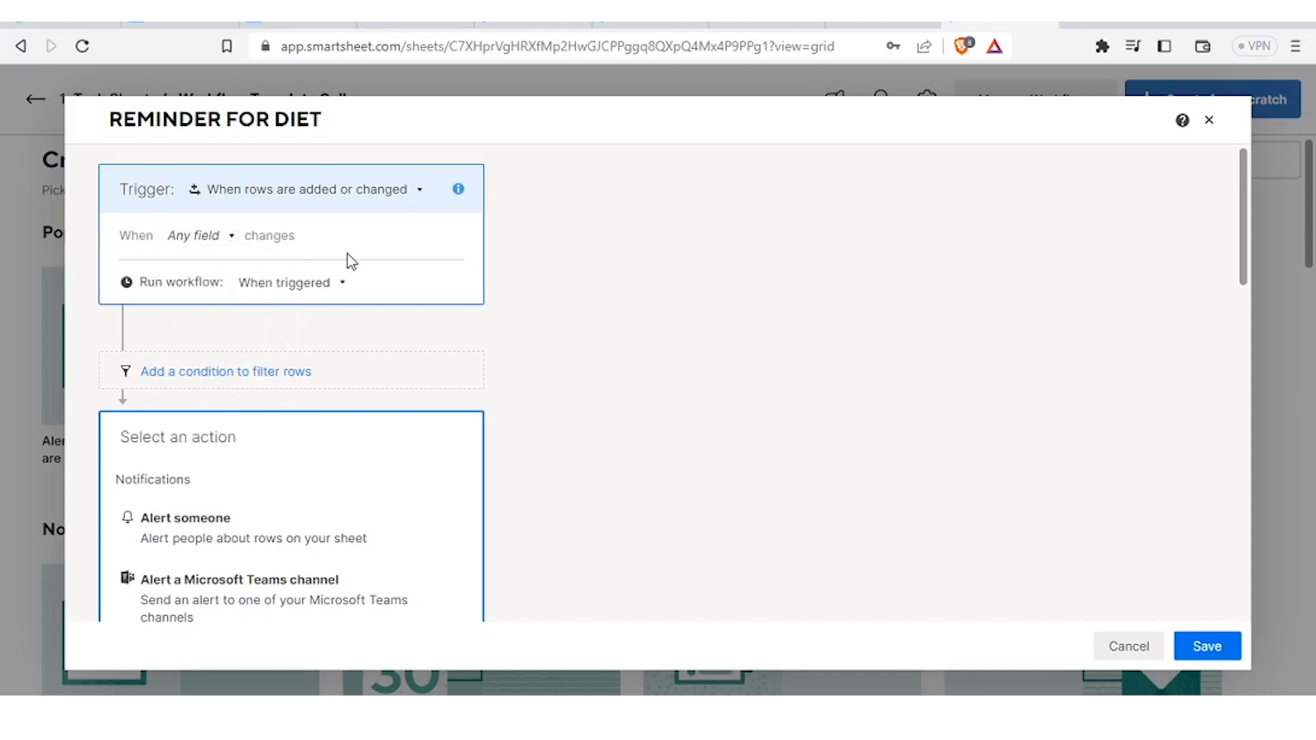
{"action": "left_click", "coordinate": [349, 288]}
{"action": "left_click", "coordinate": [367, 196]}
{"action": "left_click", "coordinate": [371, 201]}
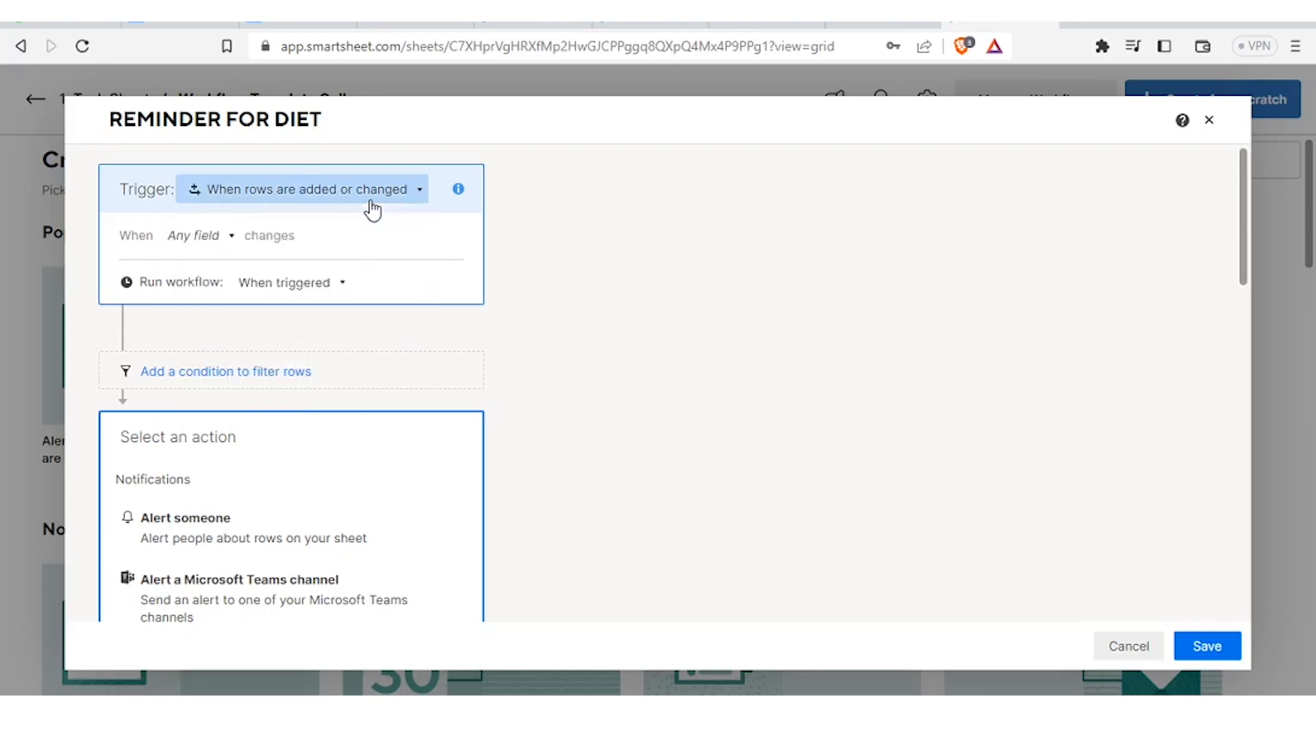
{"action": "left_click", "coordinate": [233, 238]}
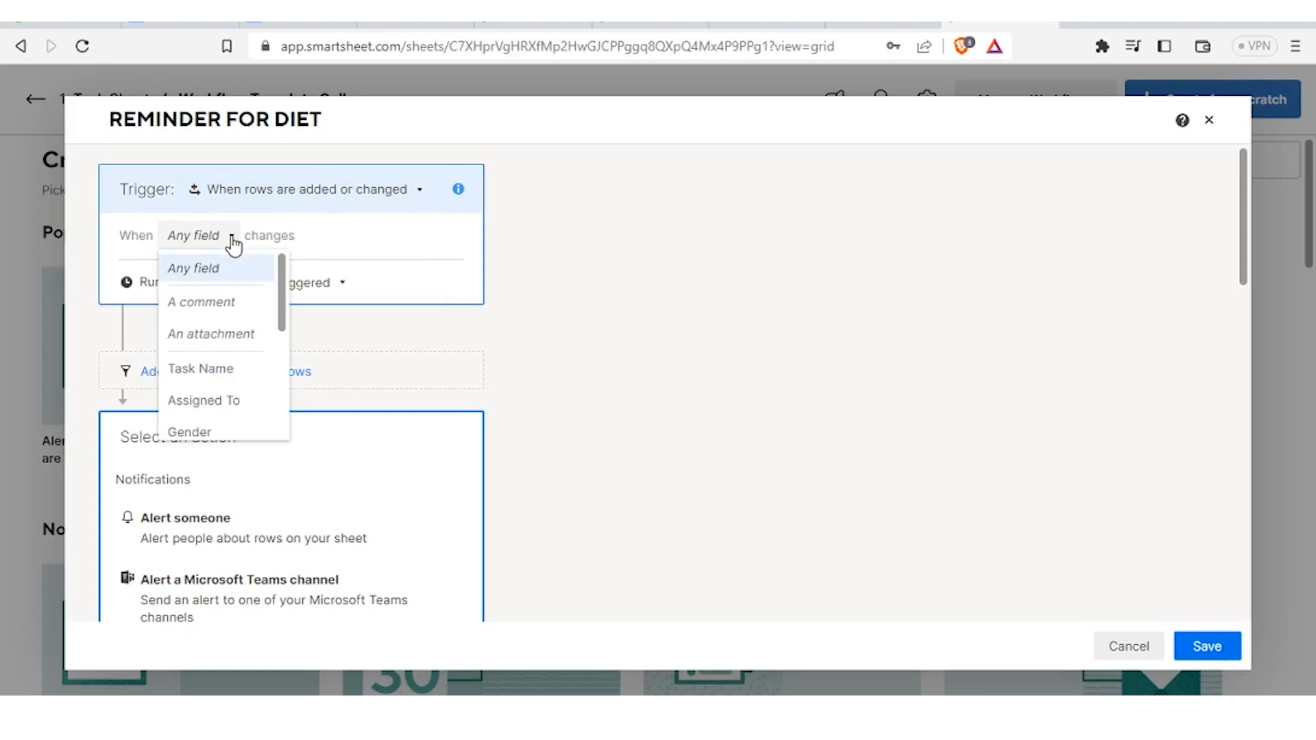
{"action": "left_click", "coordinate": [213, 274]}
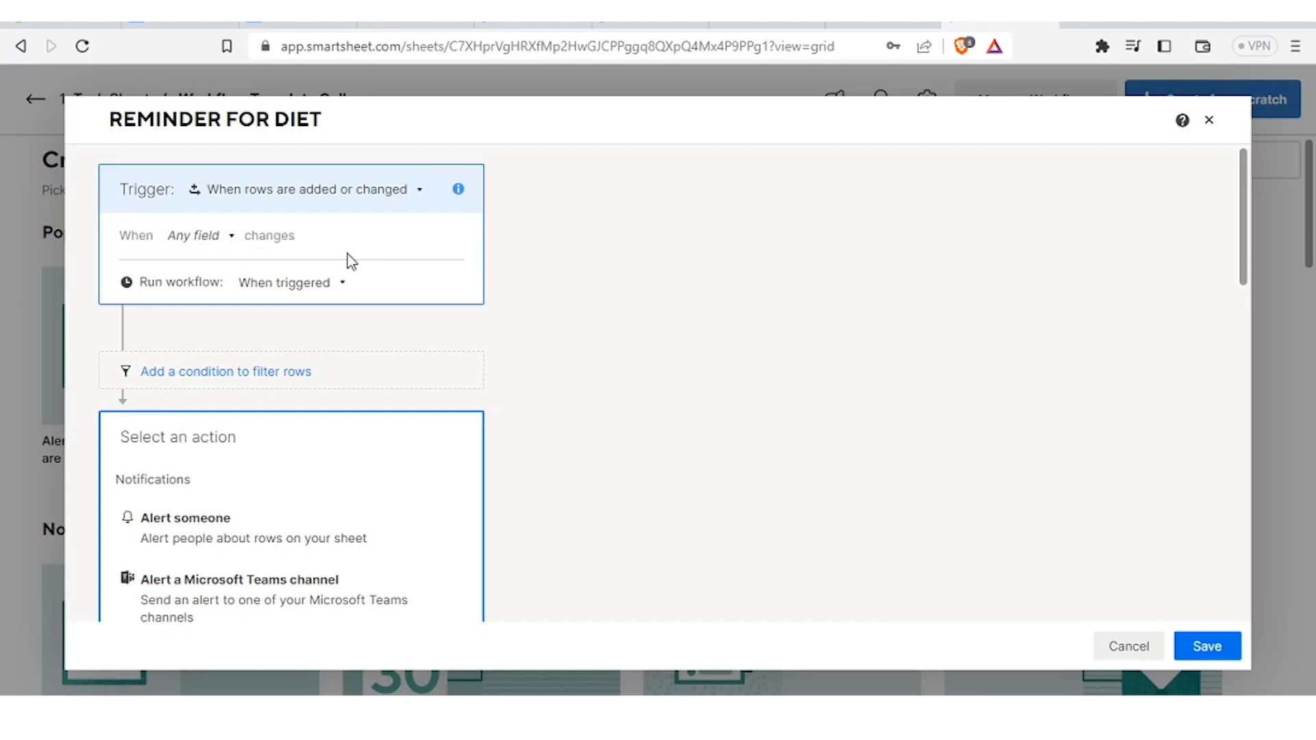
{"action": "left_click", "coordinate": [349, 288]}
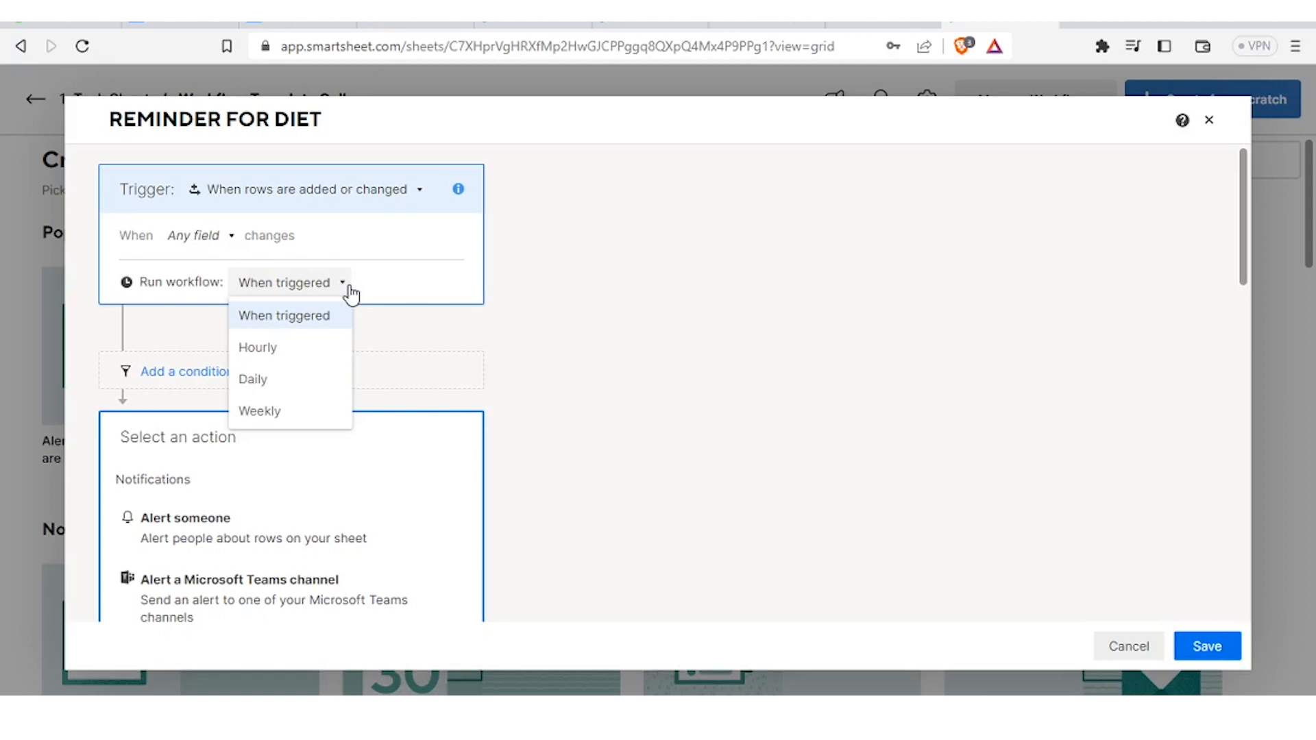
{"action": "left_click", "coordinate": [287, 384]}
{"action": "scroll", "coordinate": [1234, 273], "scroll_direction": "down", "scroll_amount": 3}
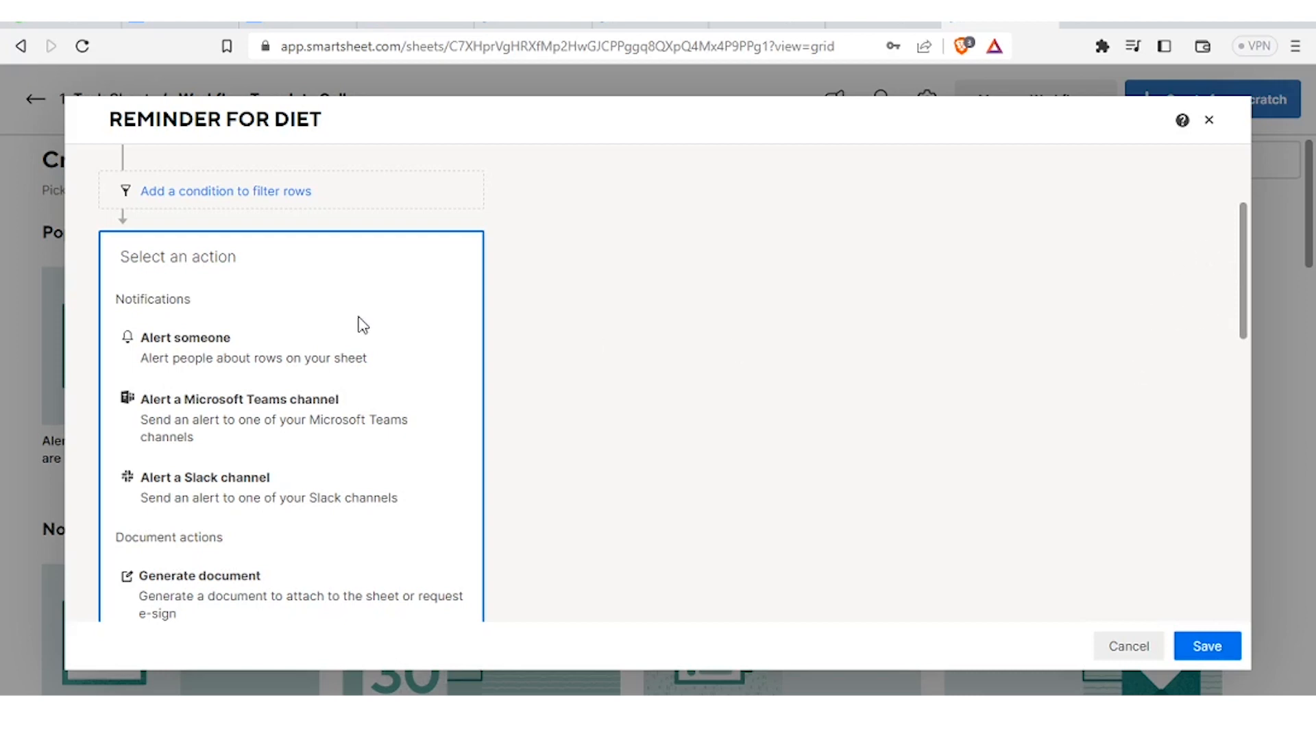
- Make the action 'Alert someone', sent to one specific person, the account owner
{"action": "left_click", "coordinate": [250, 341]}
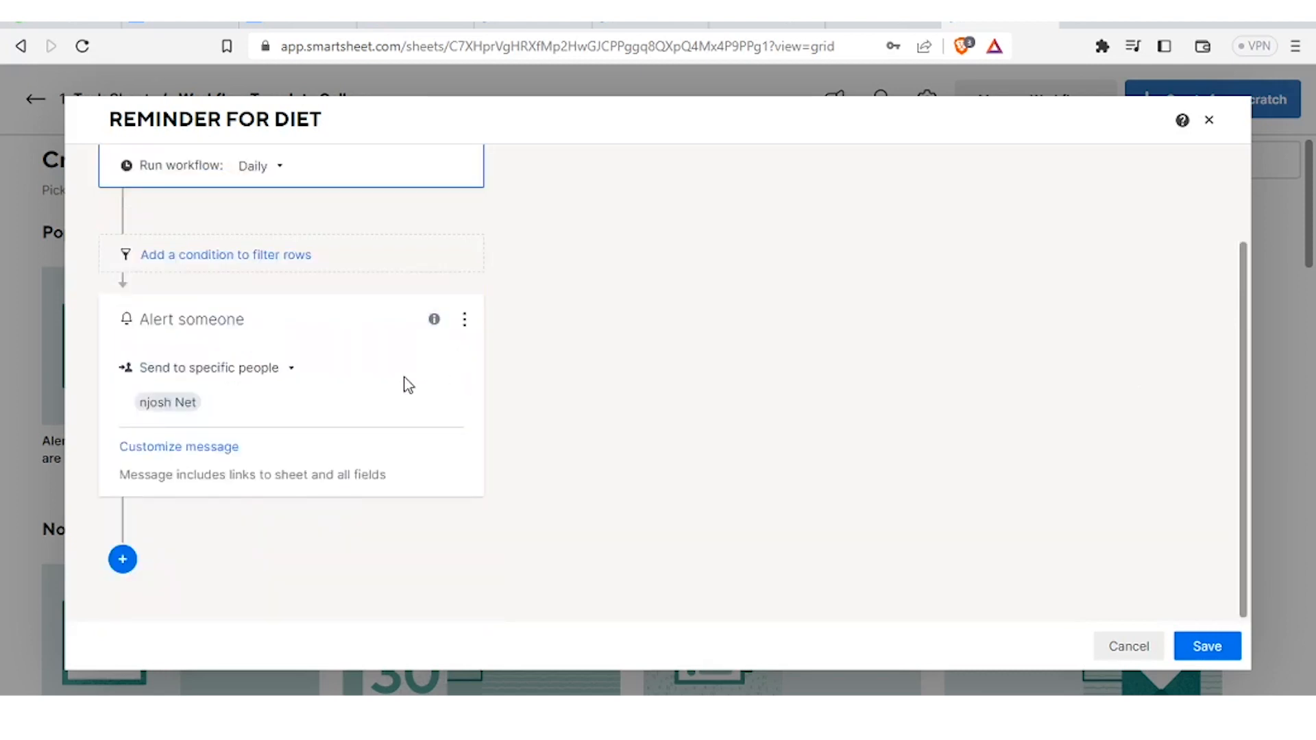
{"action": "left_click", "coordinate": [292, 374]}
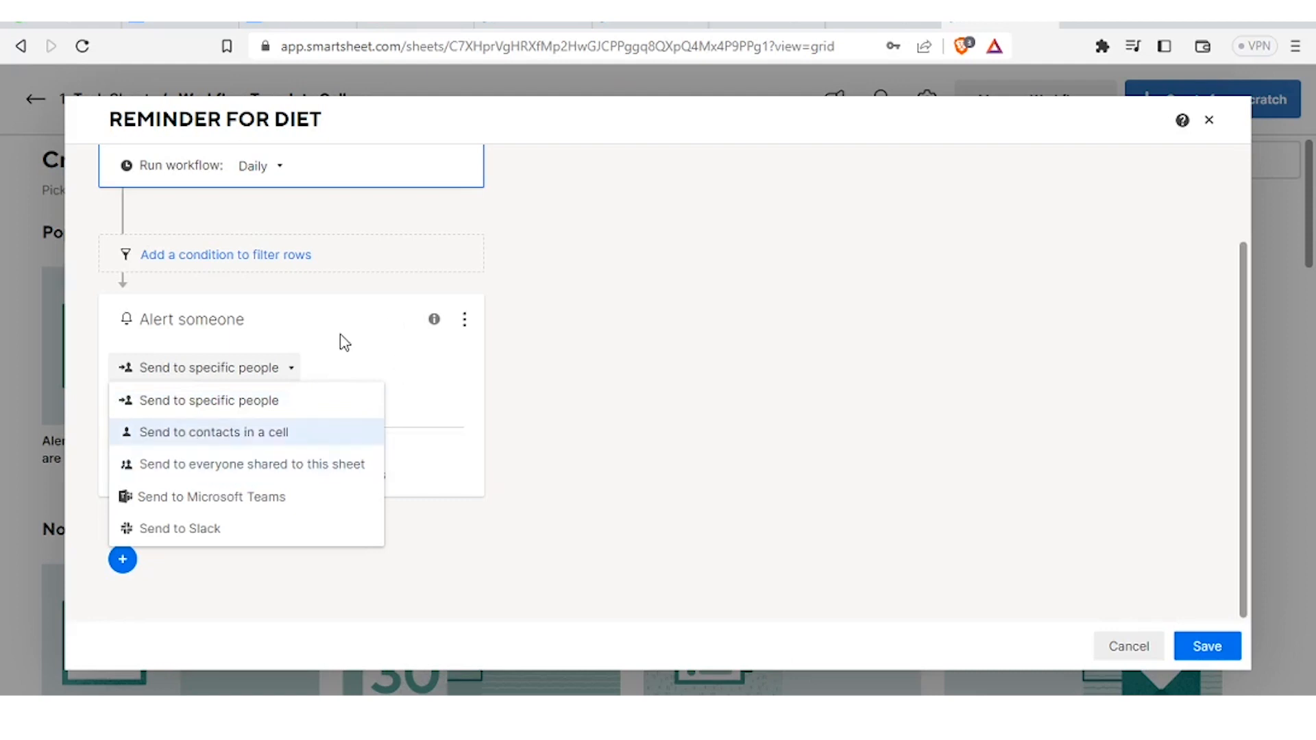
{"action": "left_click", "coordinate": [351, 317]}
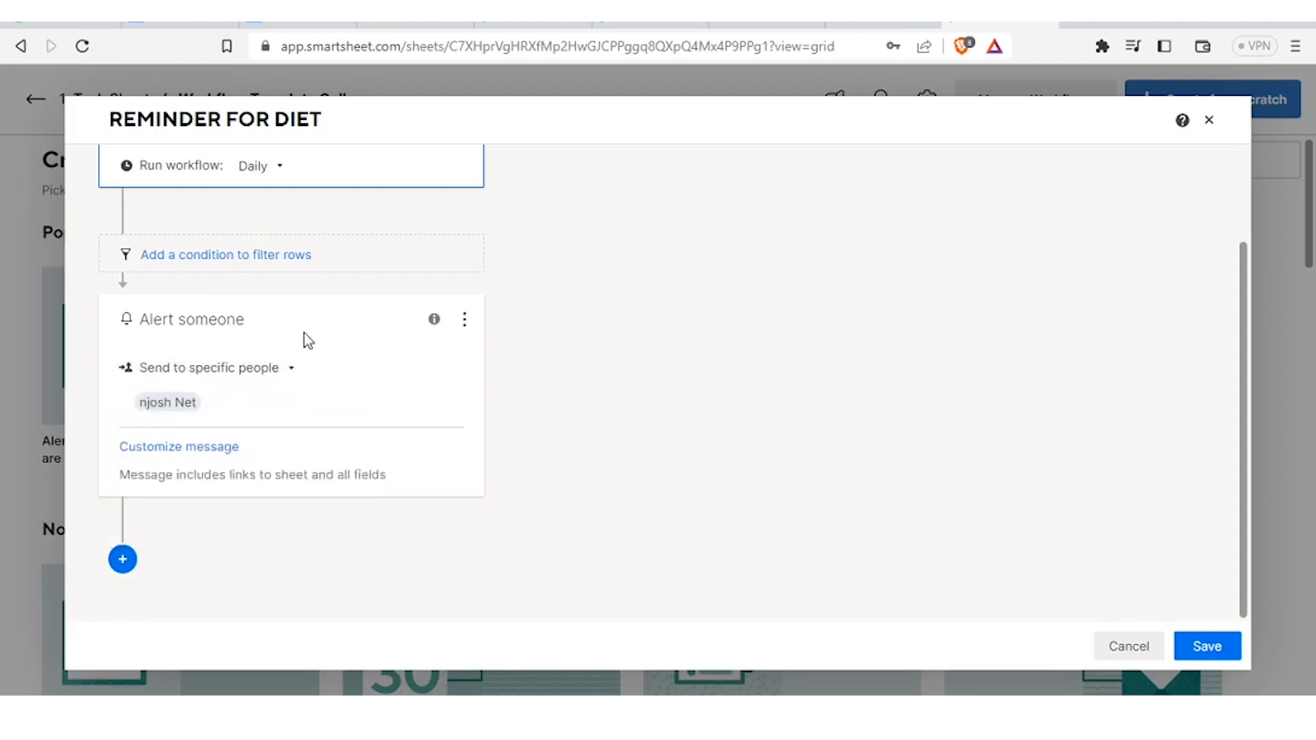
{"action": "left_click", "coordinate": [188, 406]}
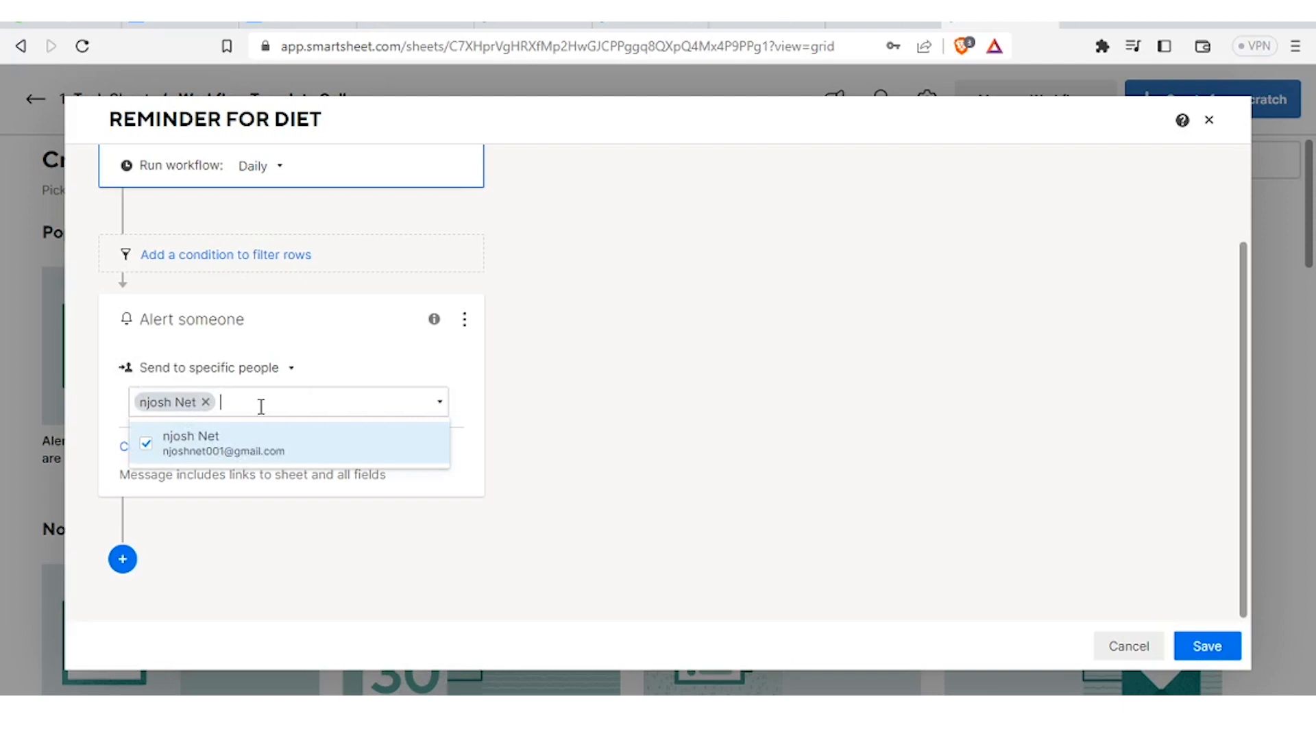
- Write the alert message 'REMINDER: KINDLY NOTE THE CHANGES MADE FOR EASE OF OPERATION', linking the sheet and all fields
{"action": "type", "text": "DLY "}
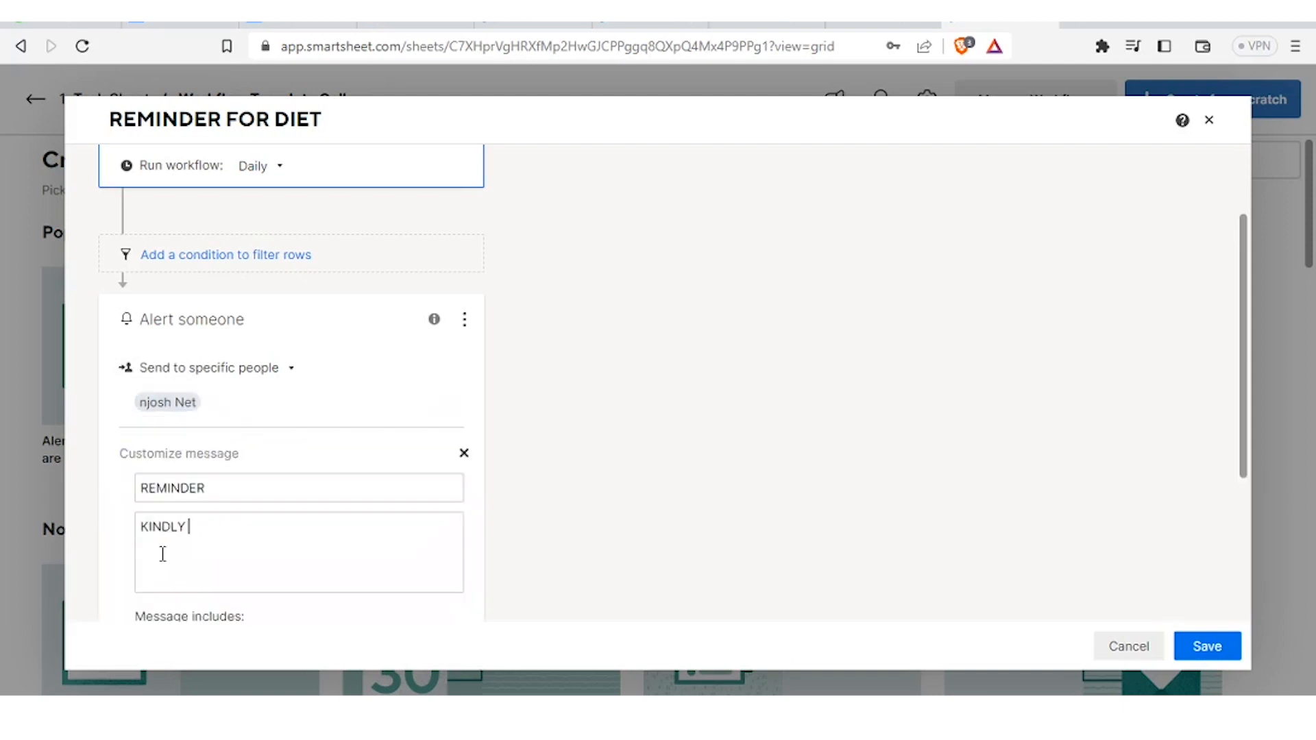
{"action": "type", "text": "NOTE THE CHANG"}
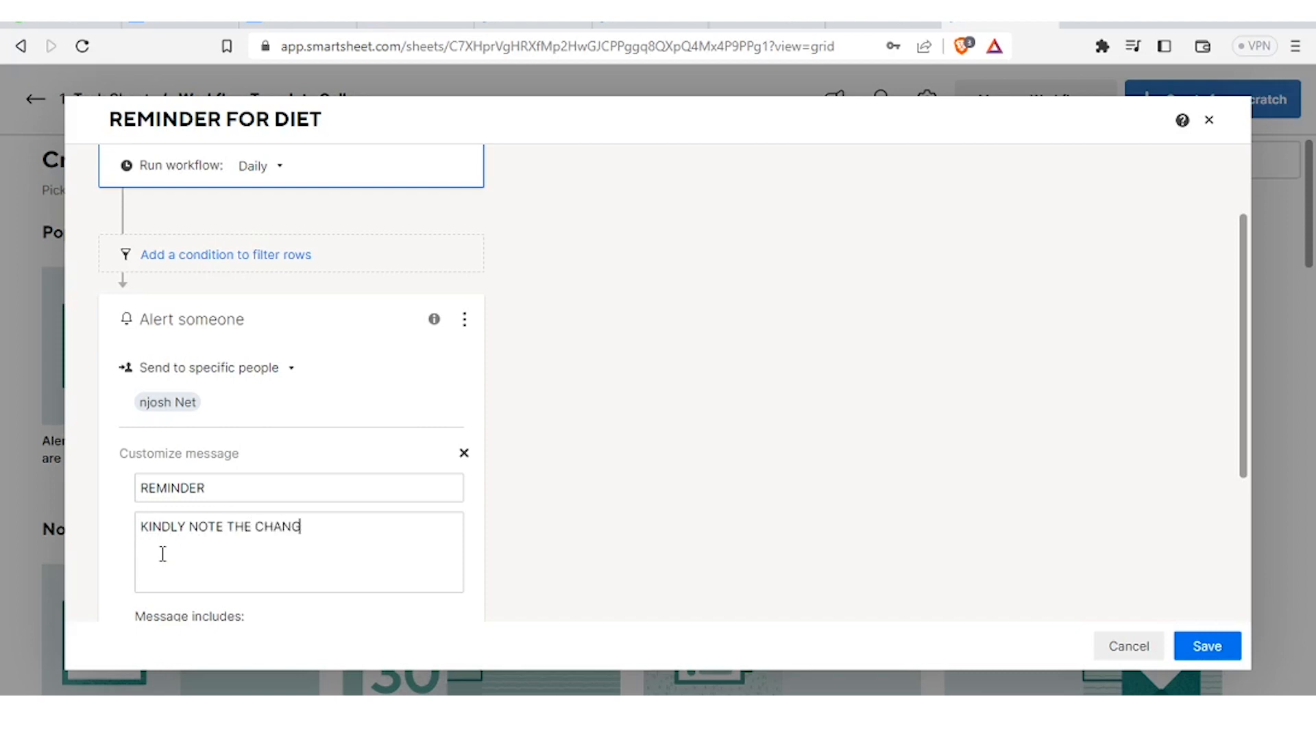
{"action": "type", "text": "ES MADE FOR EASE O"}
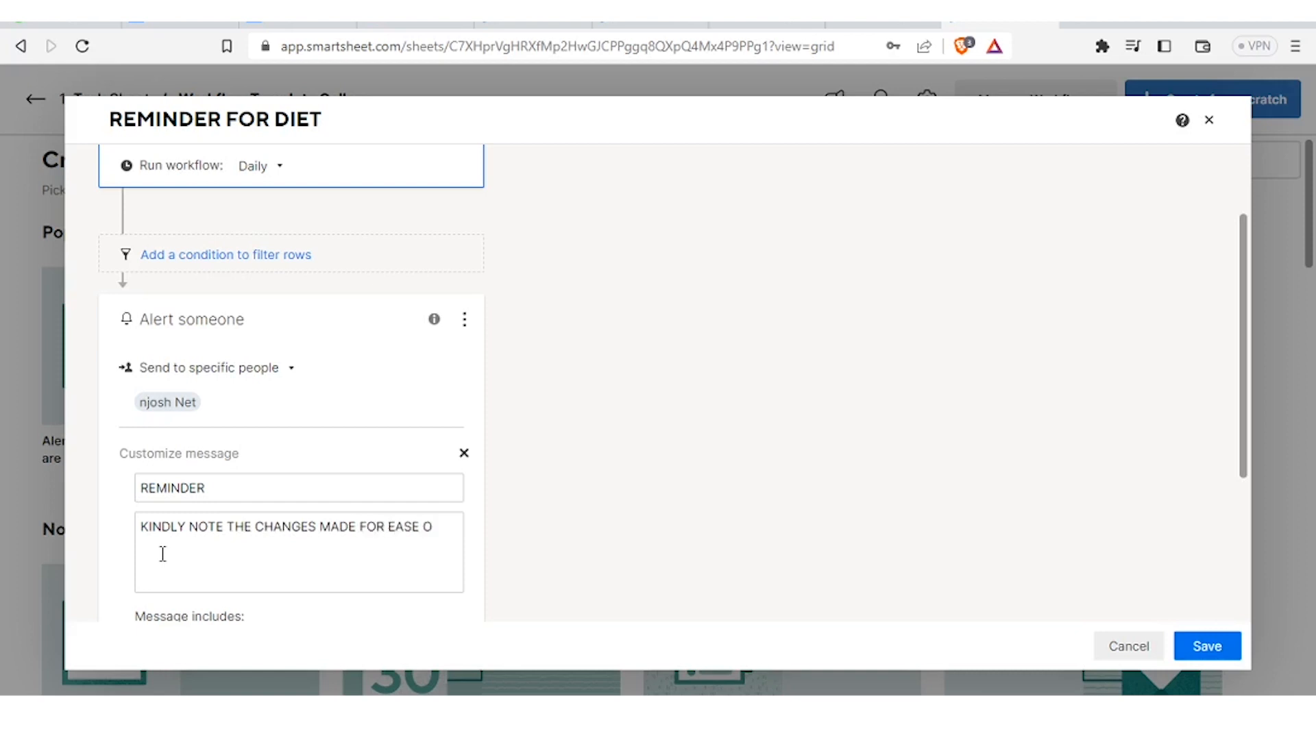
{"action": "type", "text": "F OPERATION"}
{"action": "scroll", "coordinate": [164, 548], "scroll_direction": "down", "scroll_amount": 4}
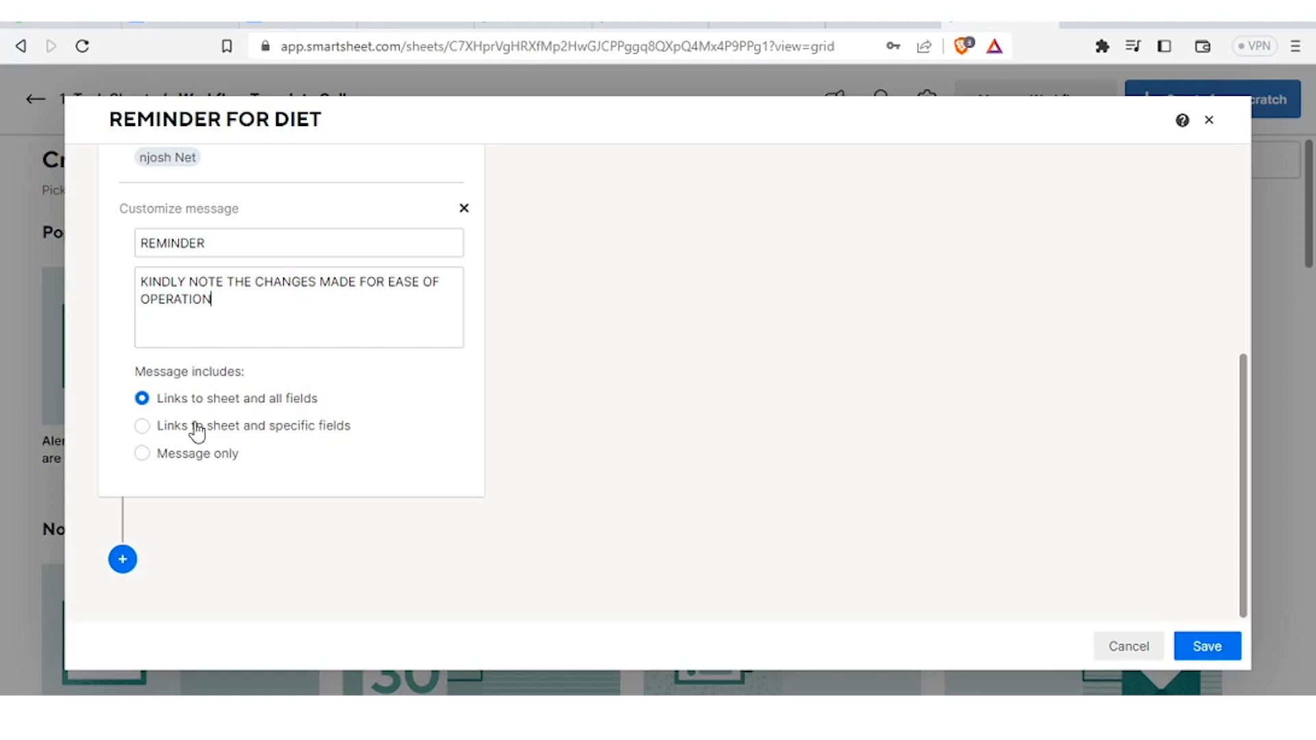
{"action": "left_click", "coordinate": [142, 427]}
{"action": "left_click", "coordinate": [143, 400]}
- Save the REMINDER FOR DIET workflow and return to the '1. Task Sheet' grid
{"action": "left_click", "coordinate": [1199, 655]}
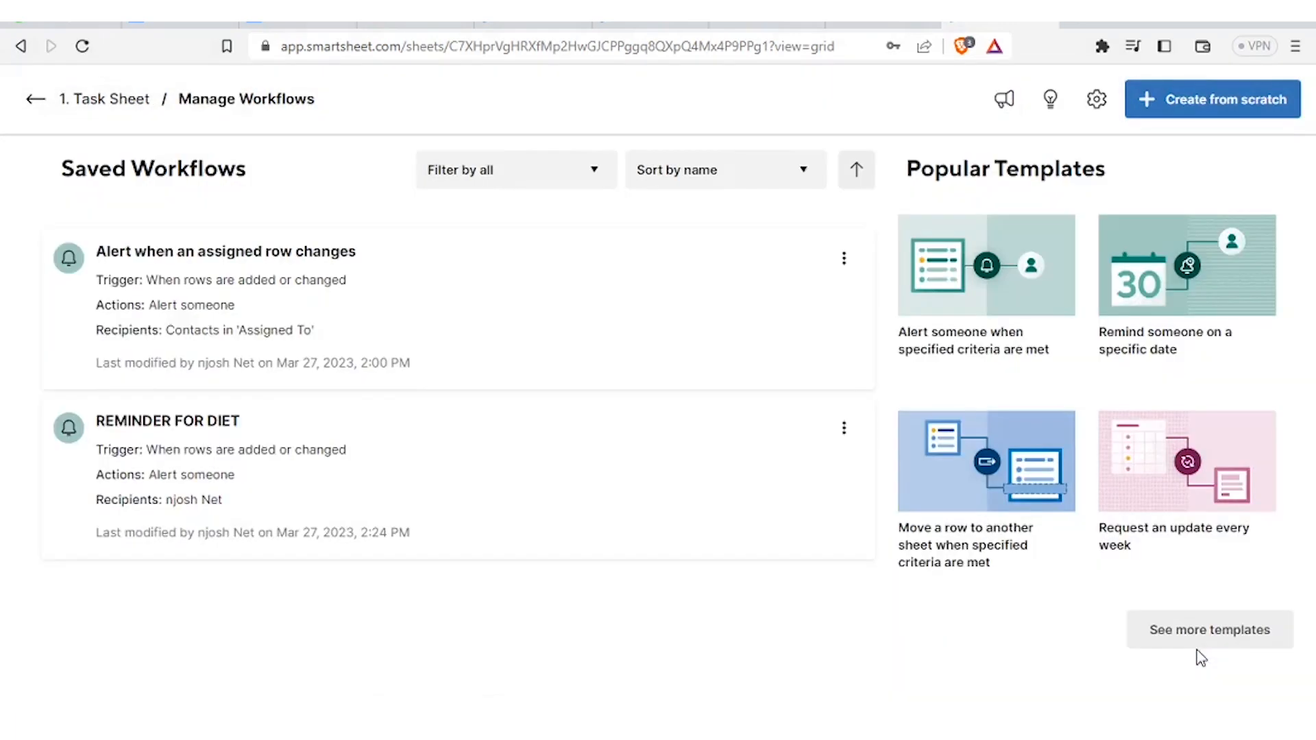
{"action": "left_click", "coordinate": [114, 102]}
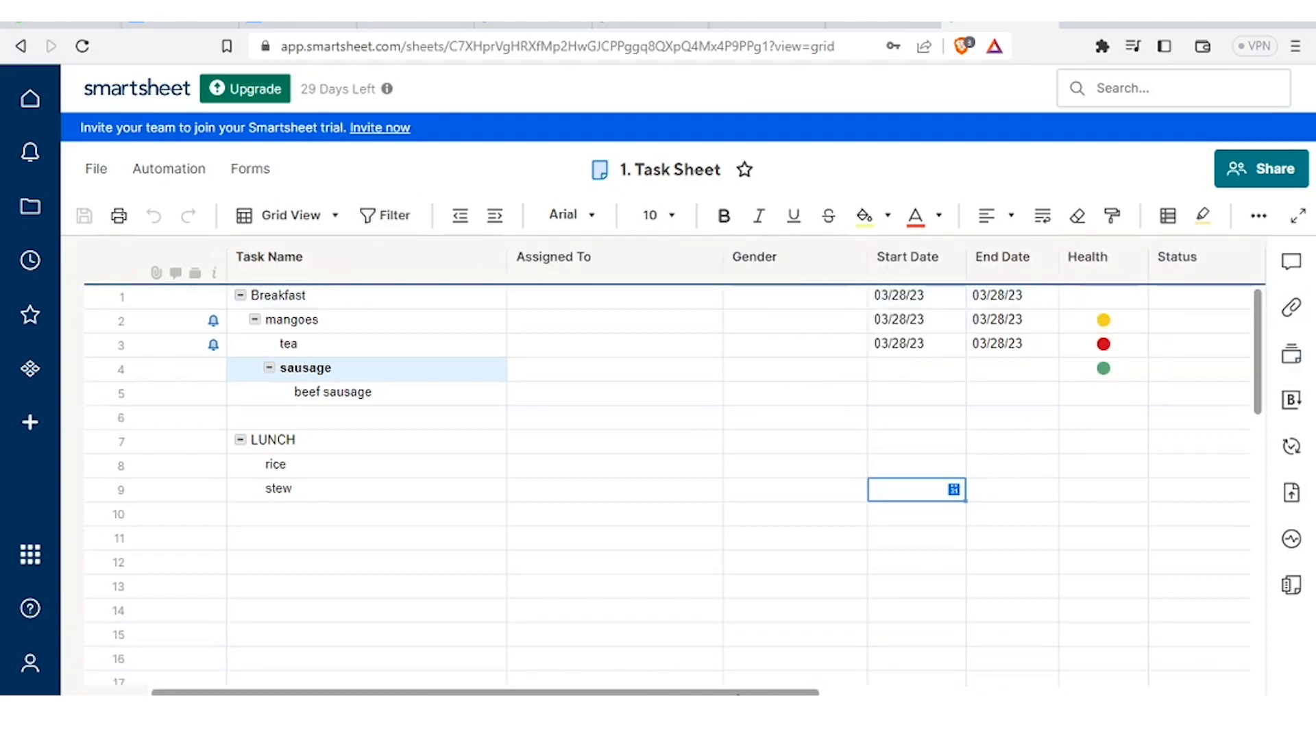
- Set Status to Not Started for Breakfast, In Progress for mangoes, and Complete for tea
{"action": "scroll", "coordinate": [893, 637], "scroll_direction": "right", "scroll_amount": 5}
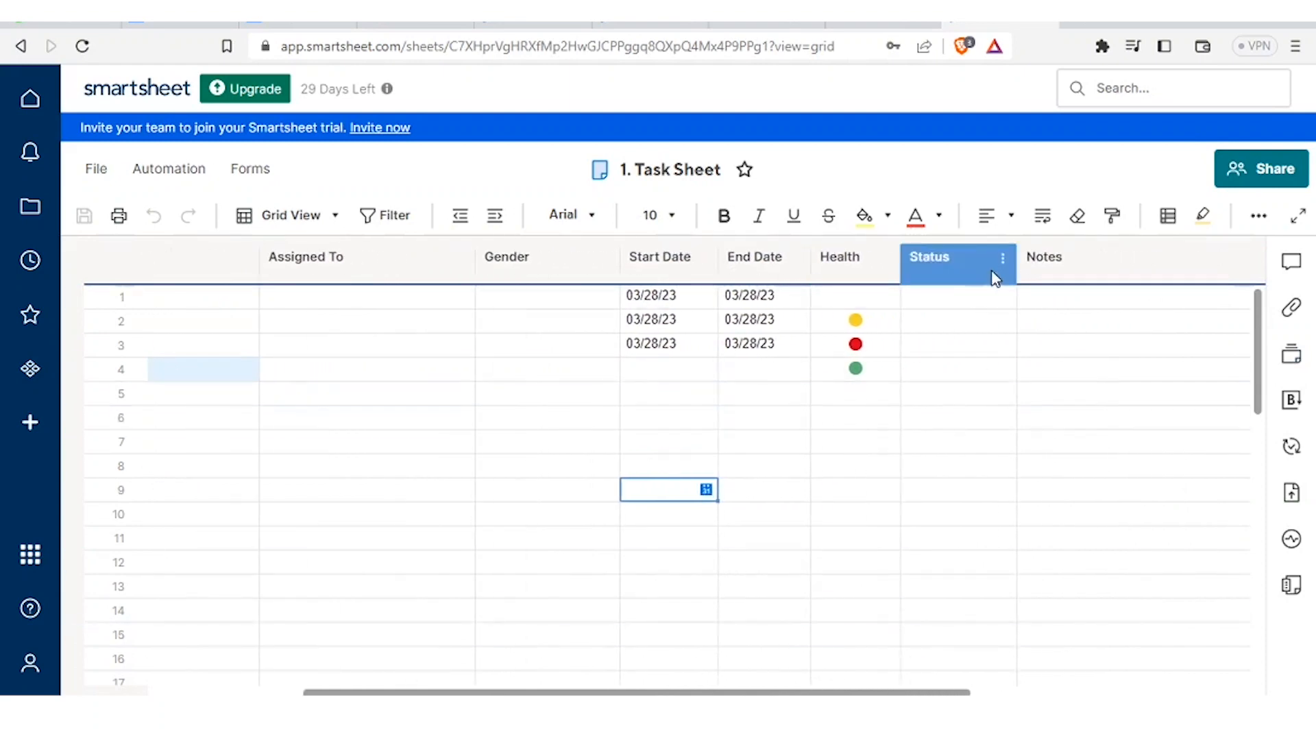
{"action": "left_click", "coordinate": [957, 265]}
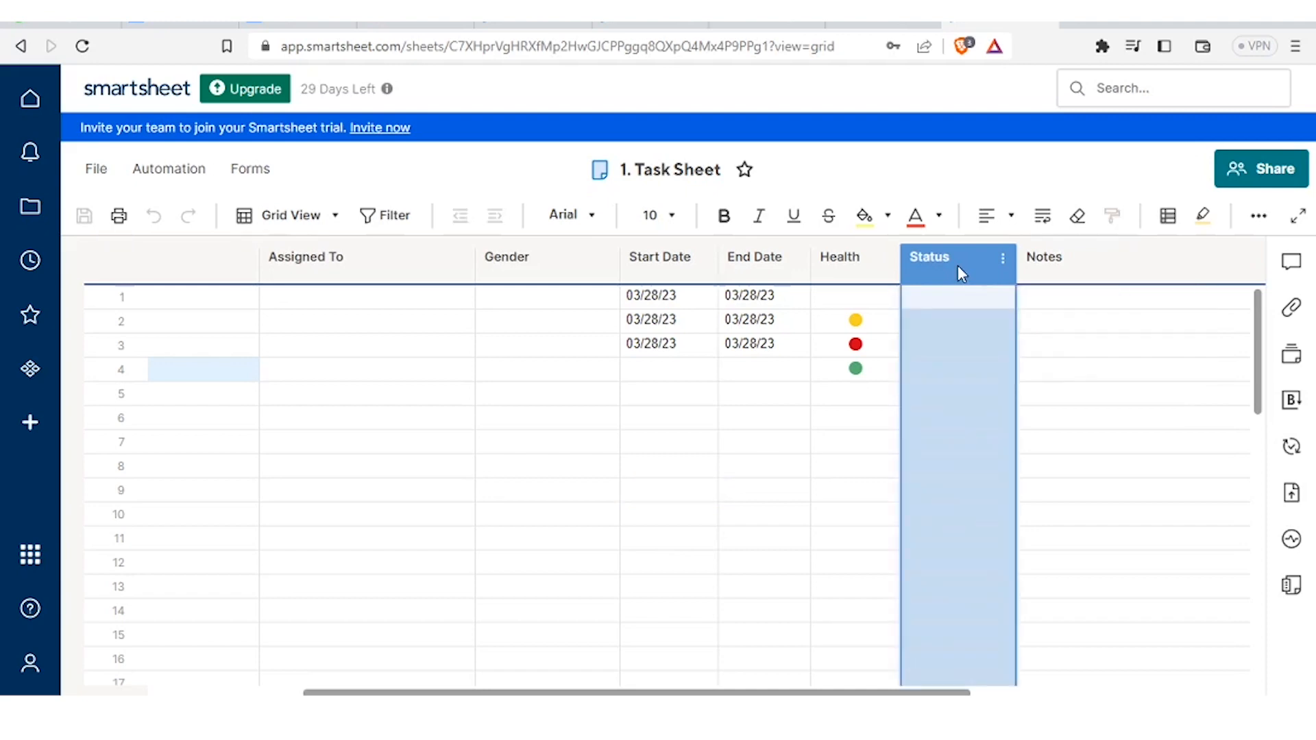
{"action": "left_click", "coordinate": [951, 309]}
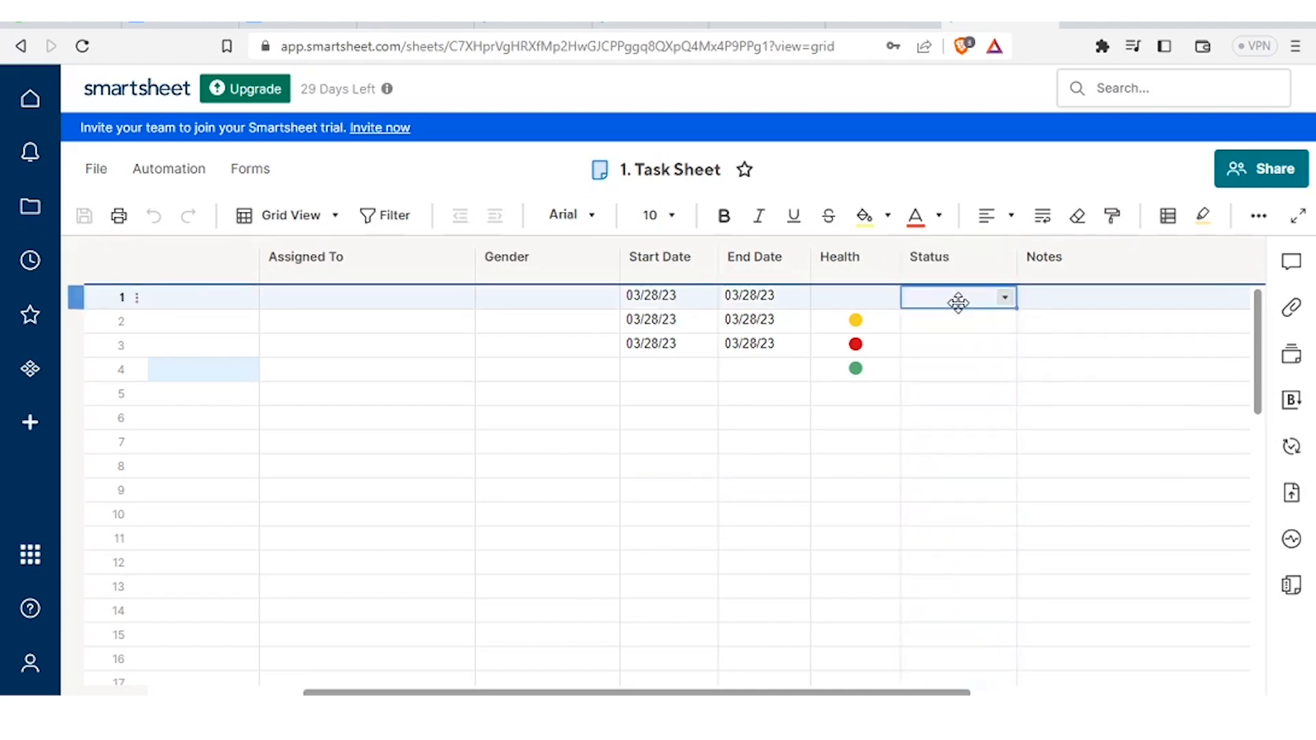
{"action": "left_click", "coordinate": [1006, 299]}
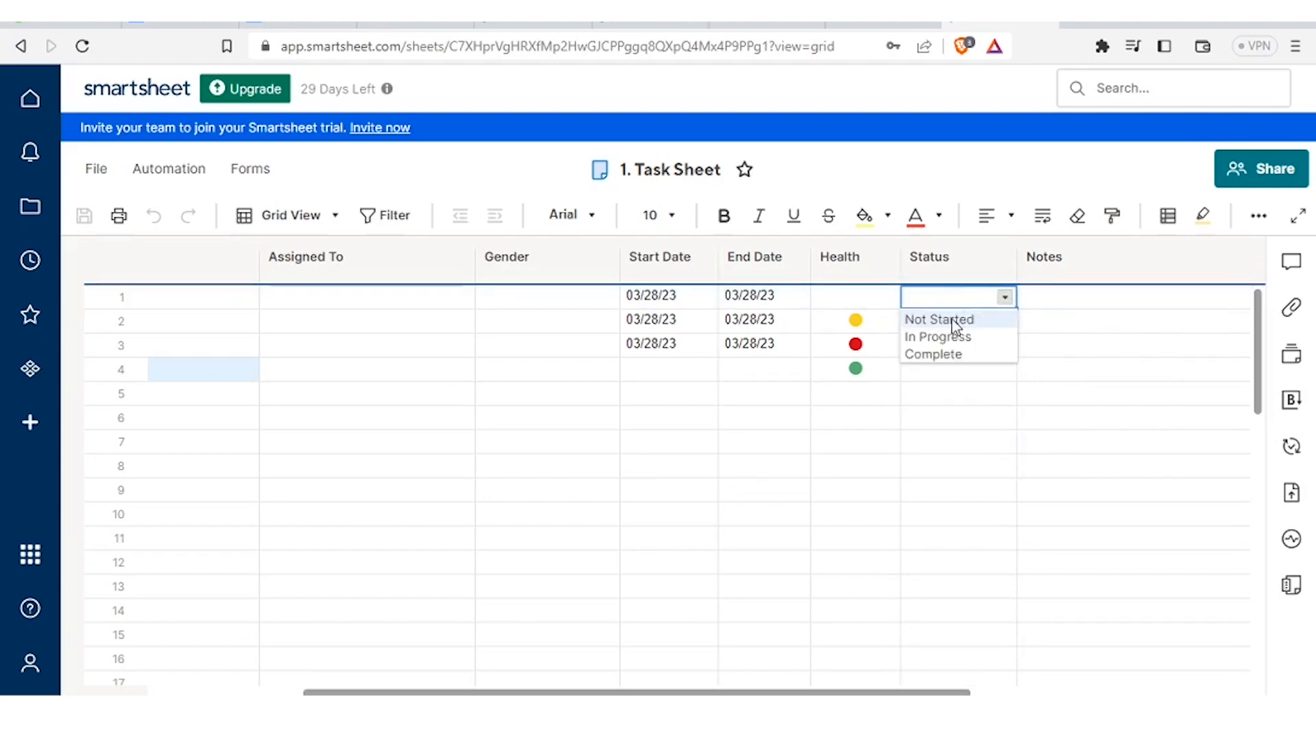
{"action": "left_click", "coordinate": [955, 320]}
{"action": "left_click", "coordinate": [1005, 328]}
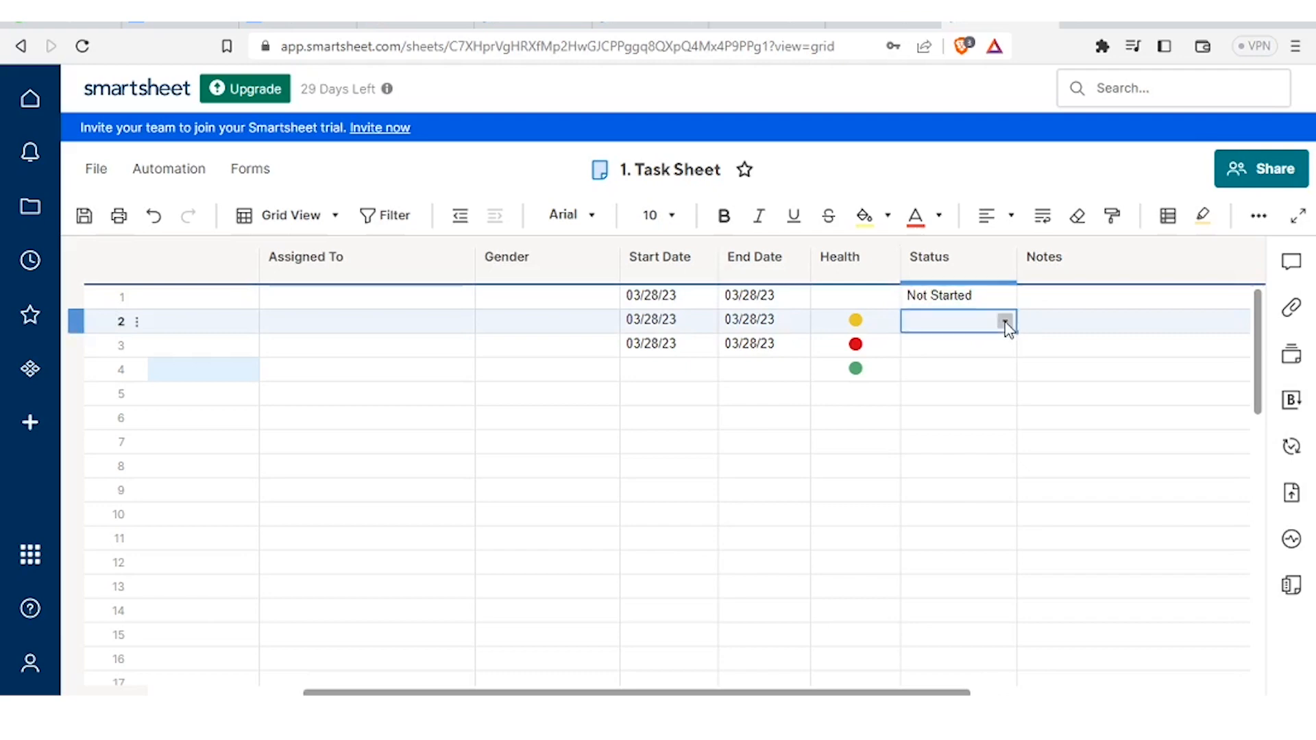
{"action": "left_click", "coordinate": [1005, 322]}
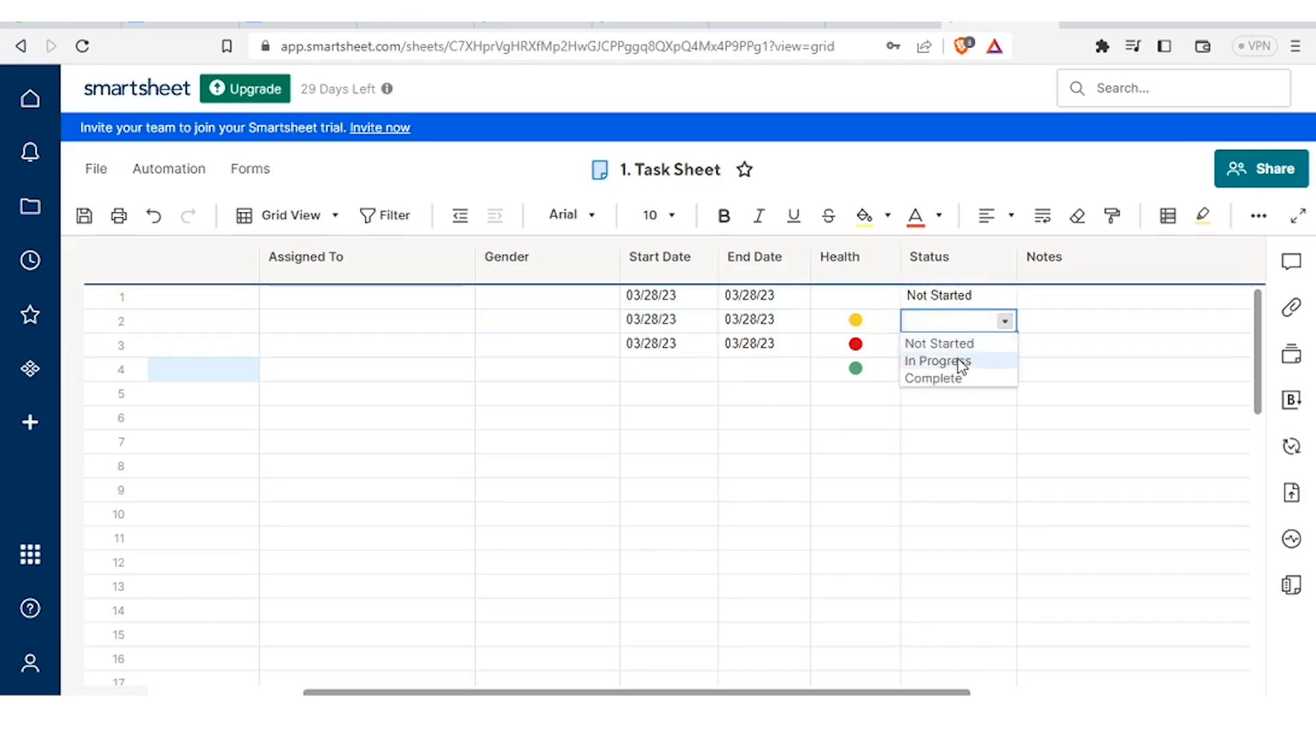
{"action": "left_click", "coordinate": [964, 362]}
{"action": "left_click", "coordinate": [999, 347]}
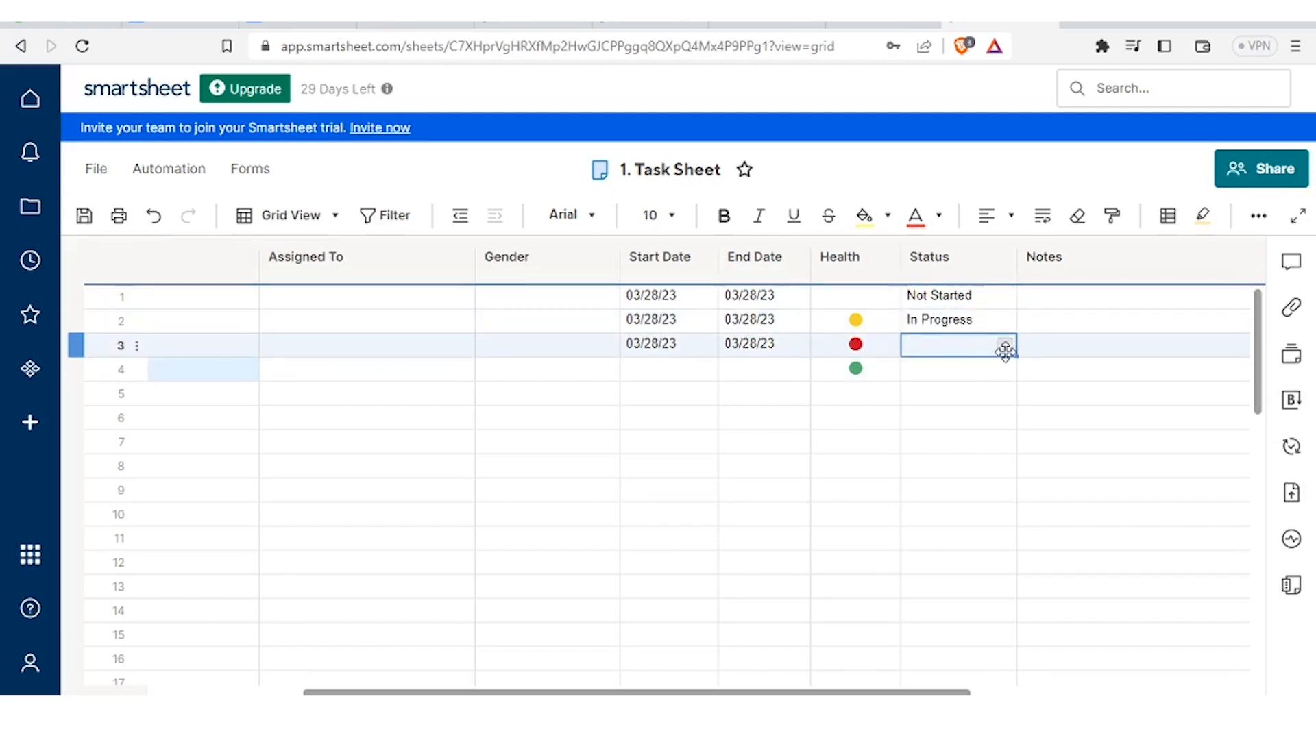
{"action": "left_click", "coordinate": [1006, 346]}
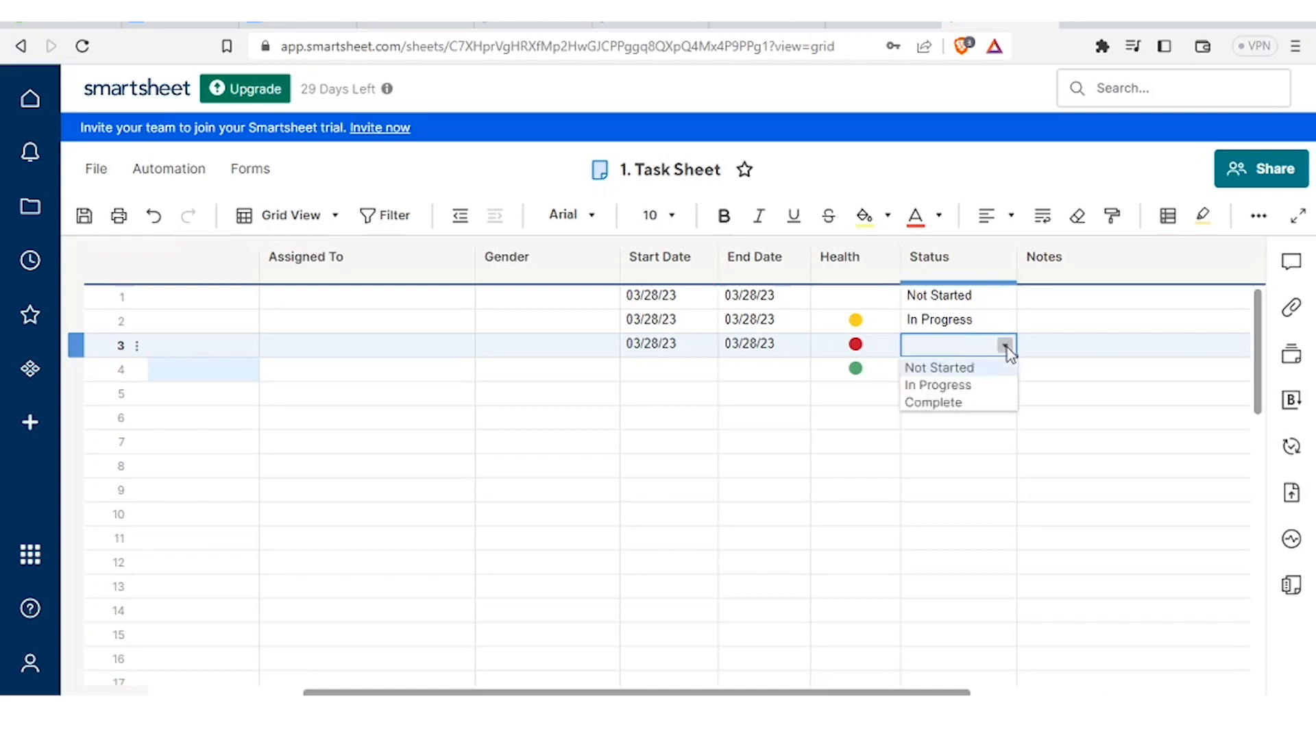
{"action": "left_click", "coordinate": [945, 404]}
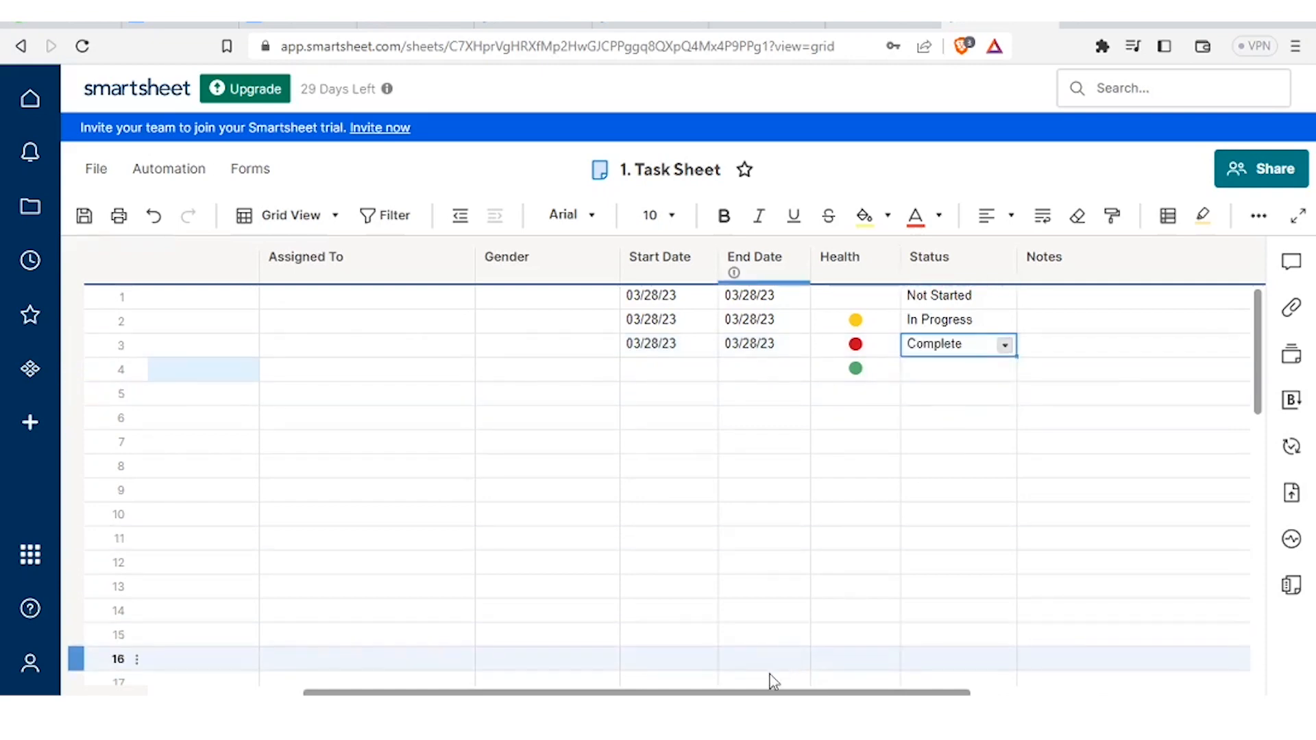
{"action": "left_click_drag", "start_coordinate": [749, 695], "coordinate": [652, 683]}
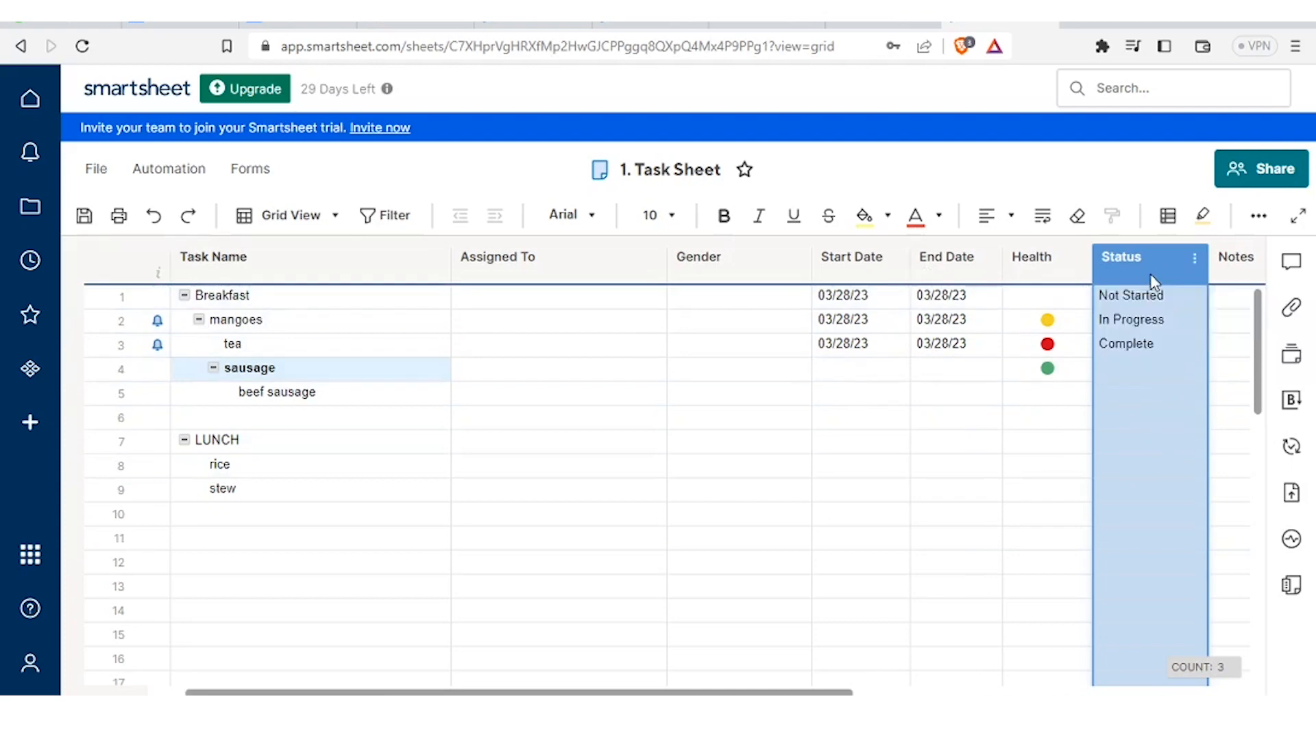
- Move the Status column to sit directly right of Assigned To, ahead of Gender
{"action": "mouse_move", "coordinate": [1144, 274]}
{"action": "left_mouse_down"}
{"action": "mouse_move", "coordinate": [950, 288]}
{"action": "mouse_move", "coordinate": [747, 266]}
{"action": "left_mouse_up"}
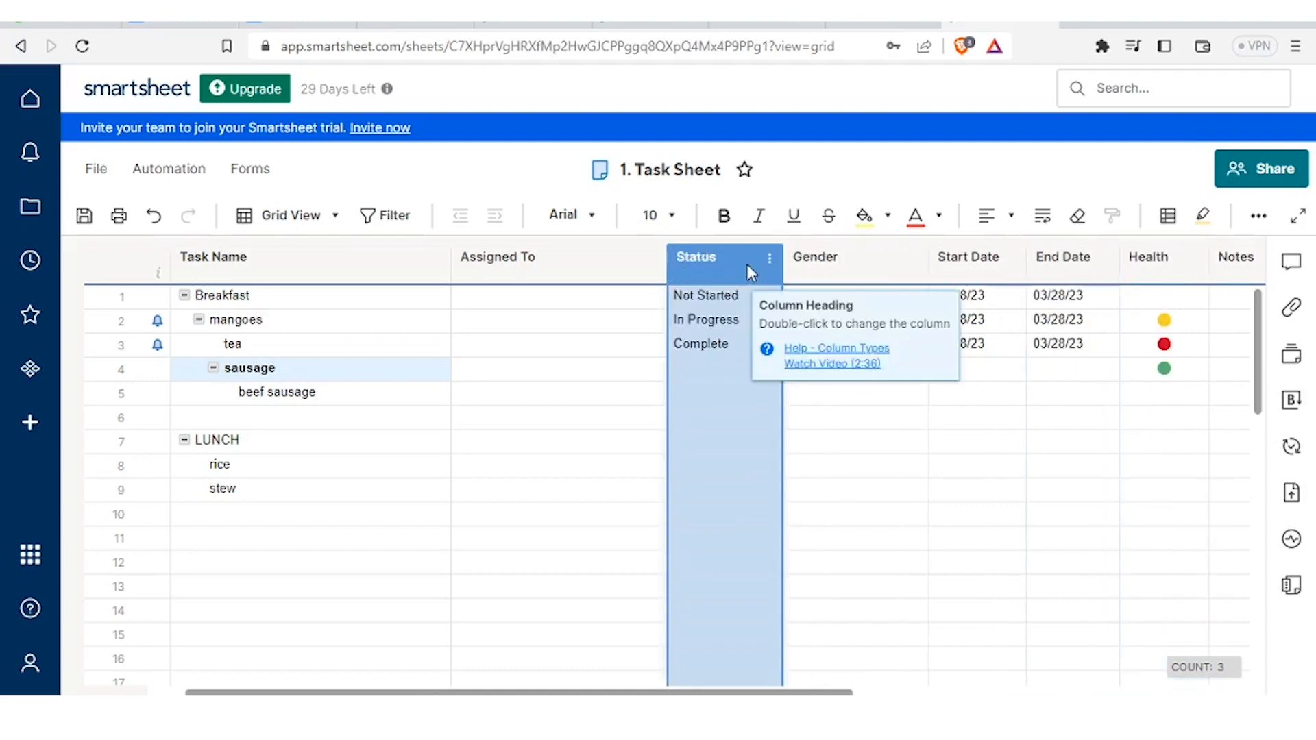
{"action": "left_click", "coordinate": [534, 255]}
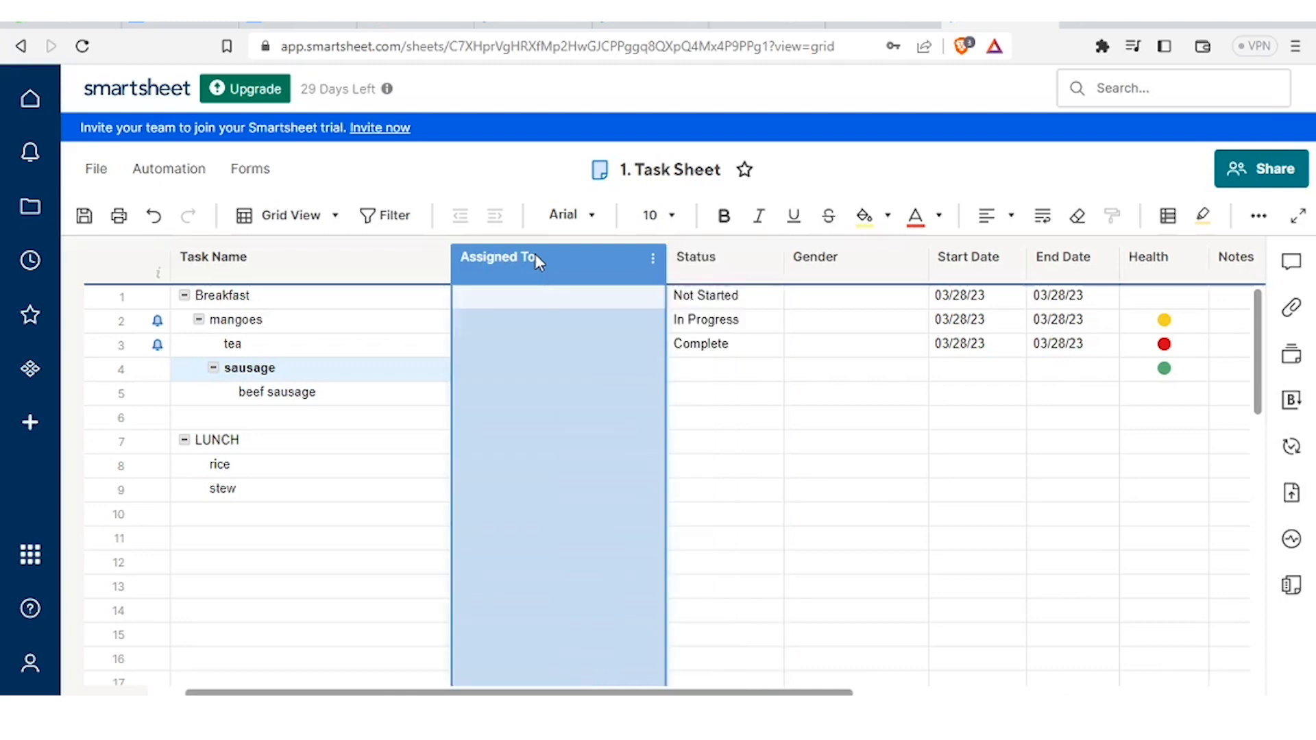
{"action": "left_click", "coordinate": [564, 308]}
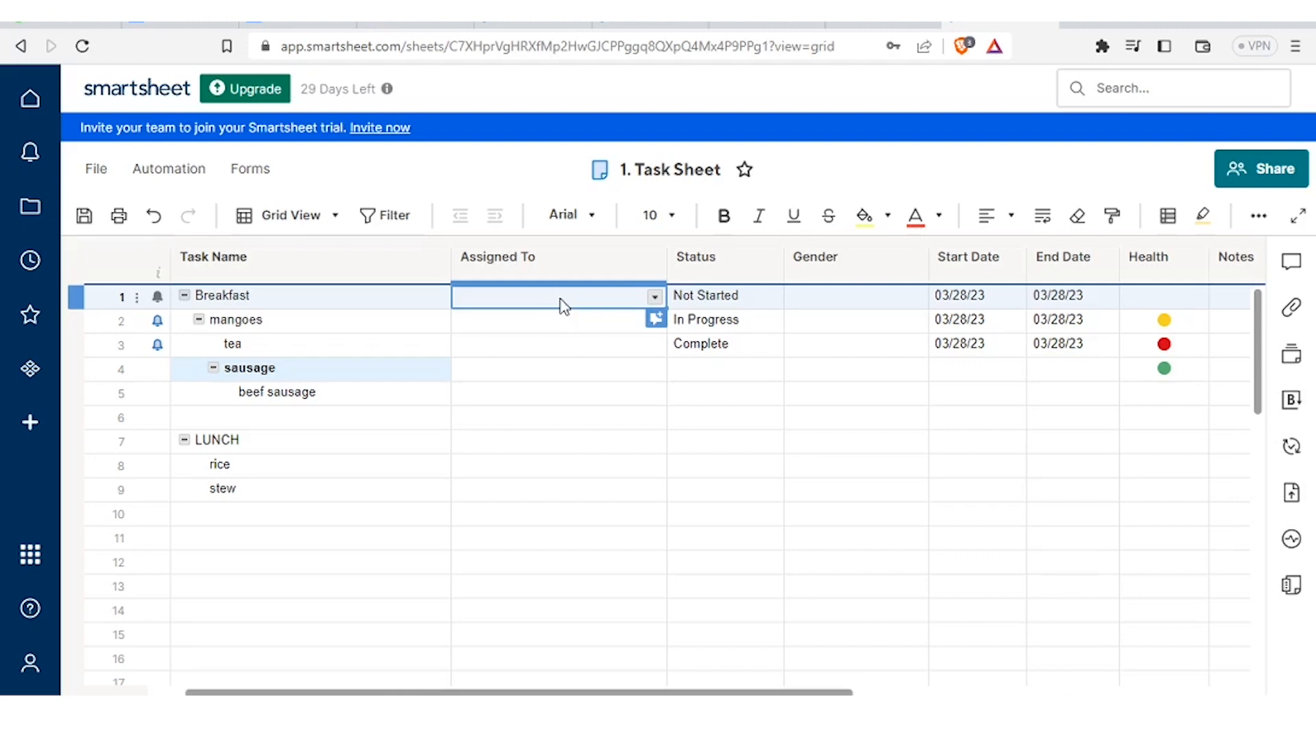
- Start adding a new contact for Breakfast's Assigned To, then cancel without saving
{"action": "left_click", "coordinate": [558, 322]}
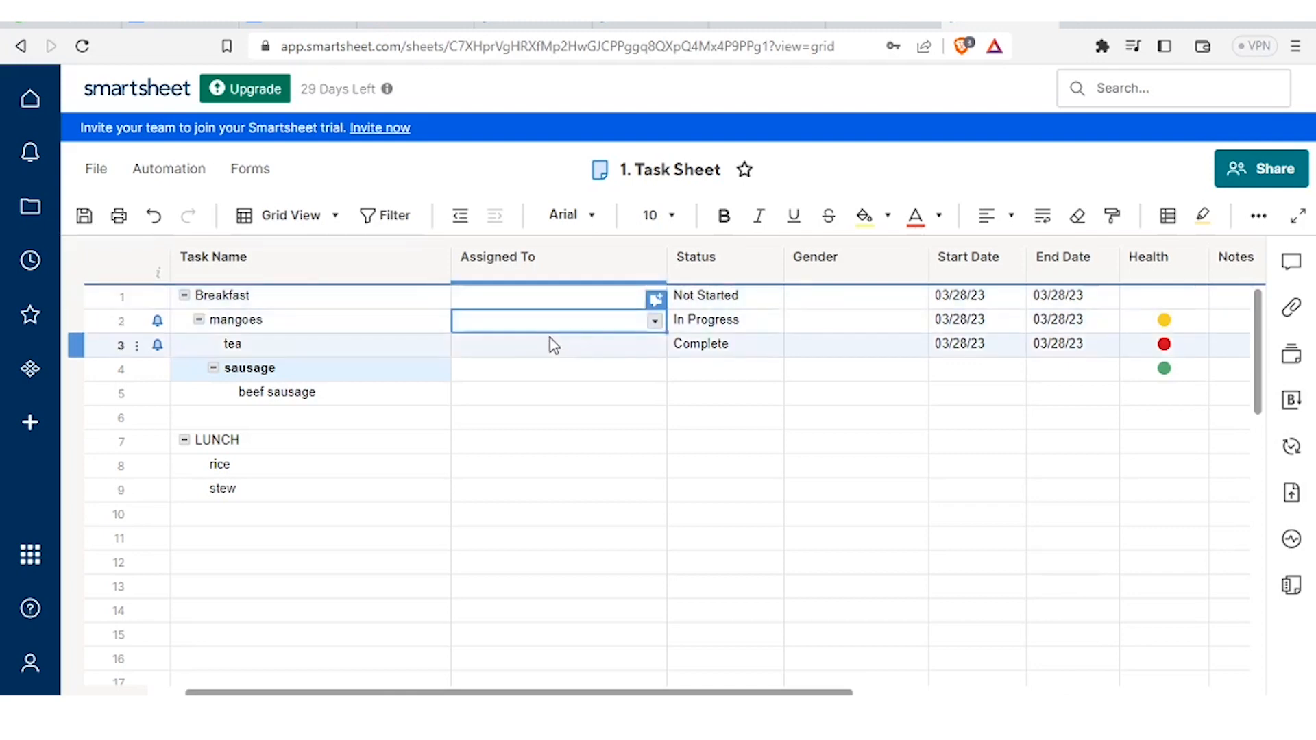
{"action": "left_click", "coordinate": [545, 349]}
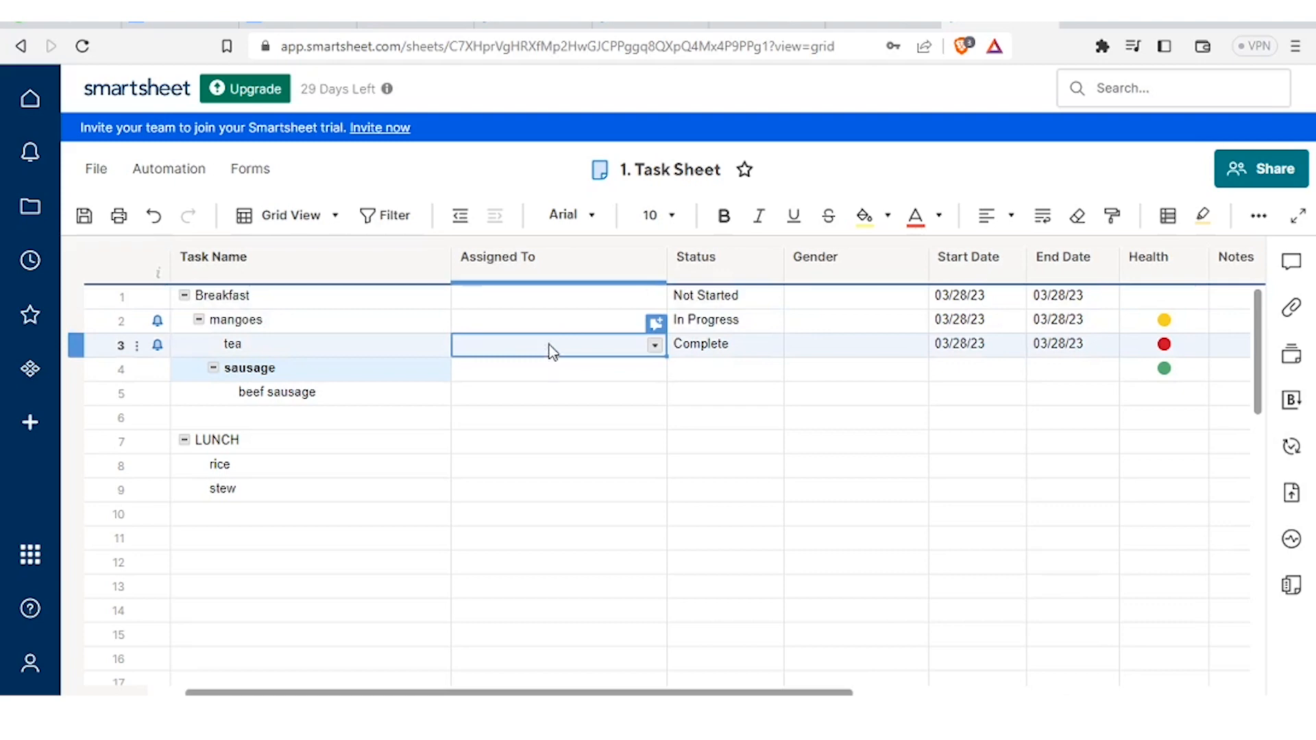
{"action": "left_click", "coordinate": [602, 296]}
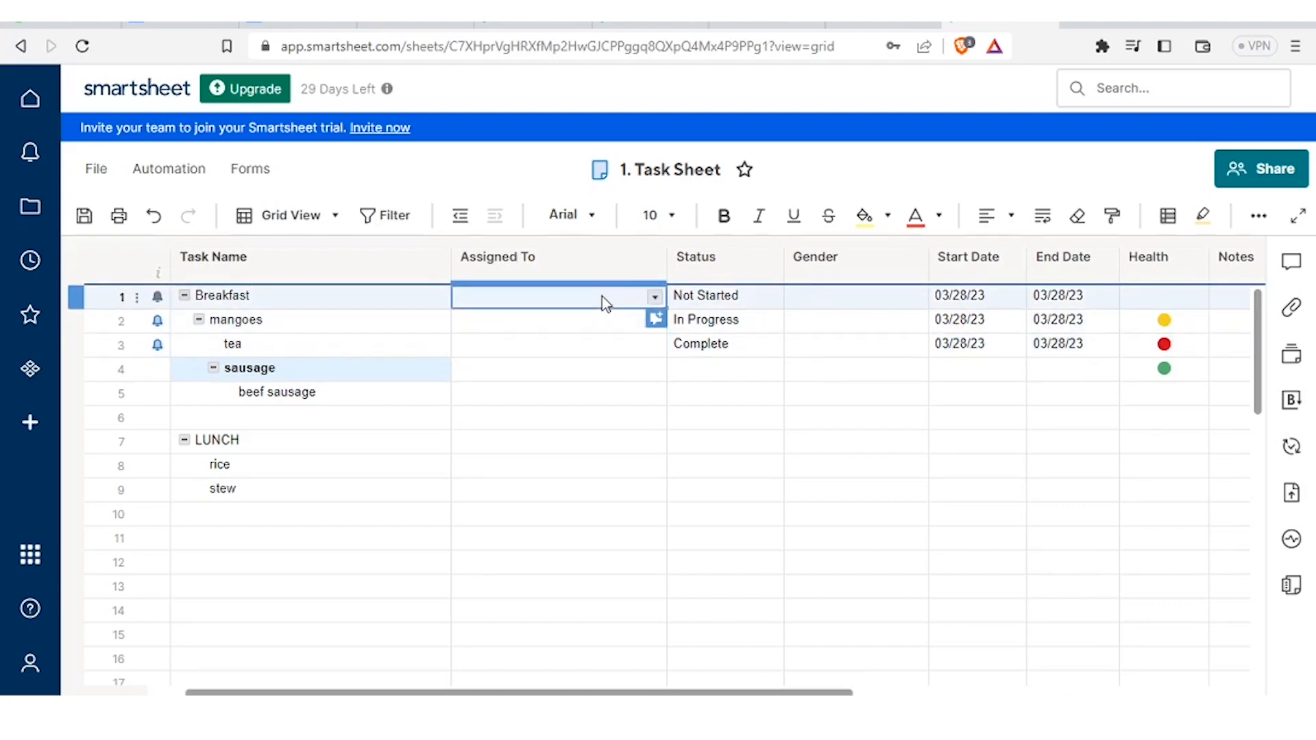
{"action": "left_click", "coordinate": [656, 298]}
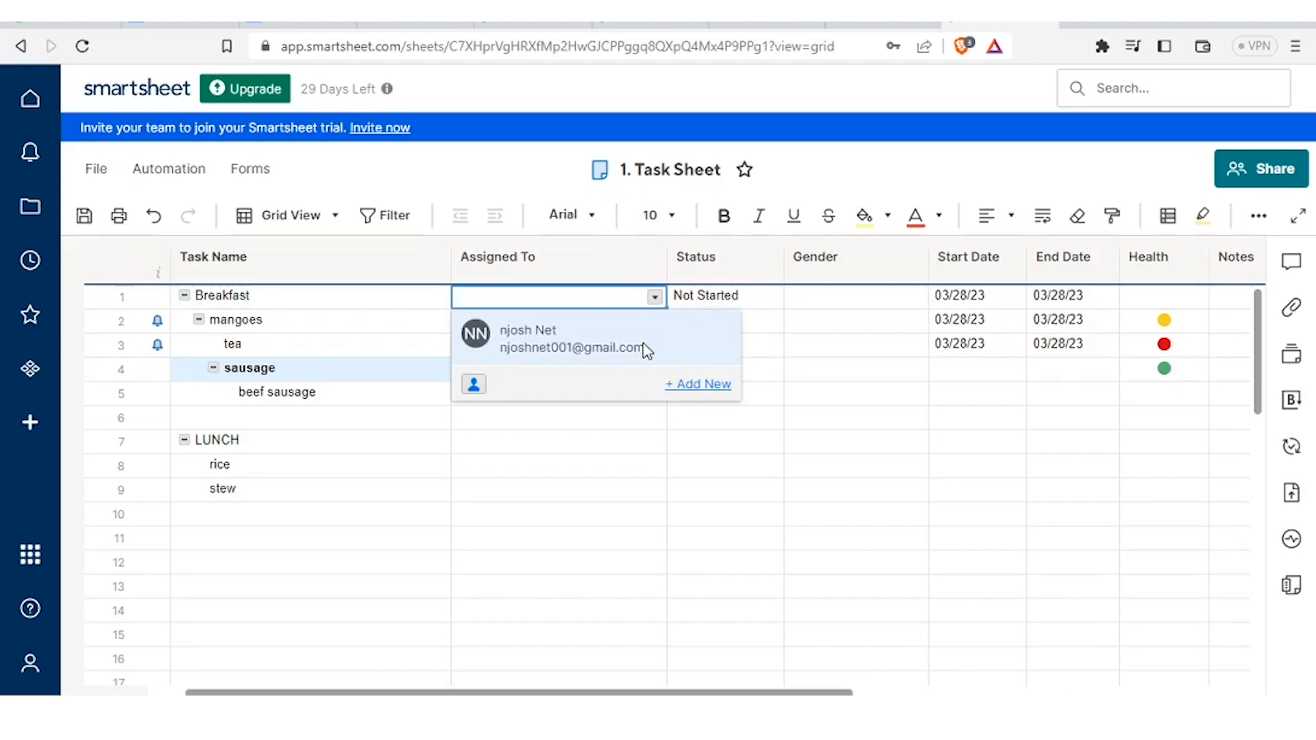
{"action": "left_click", "coordinate": [686, 393]}
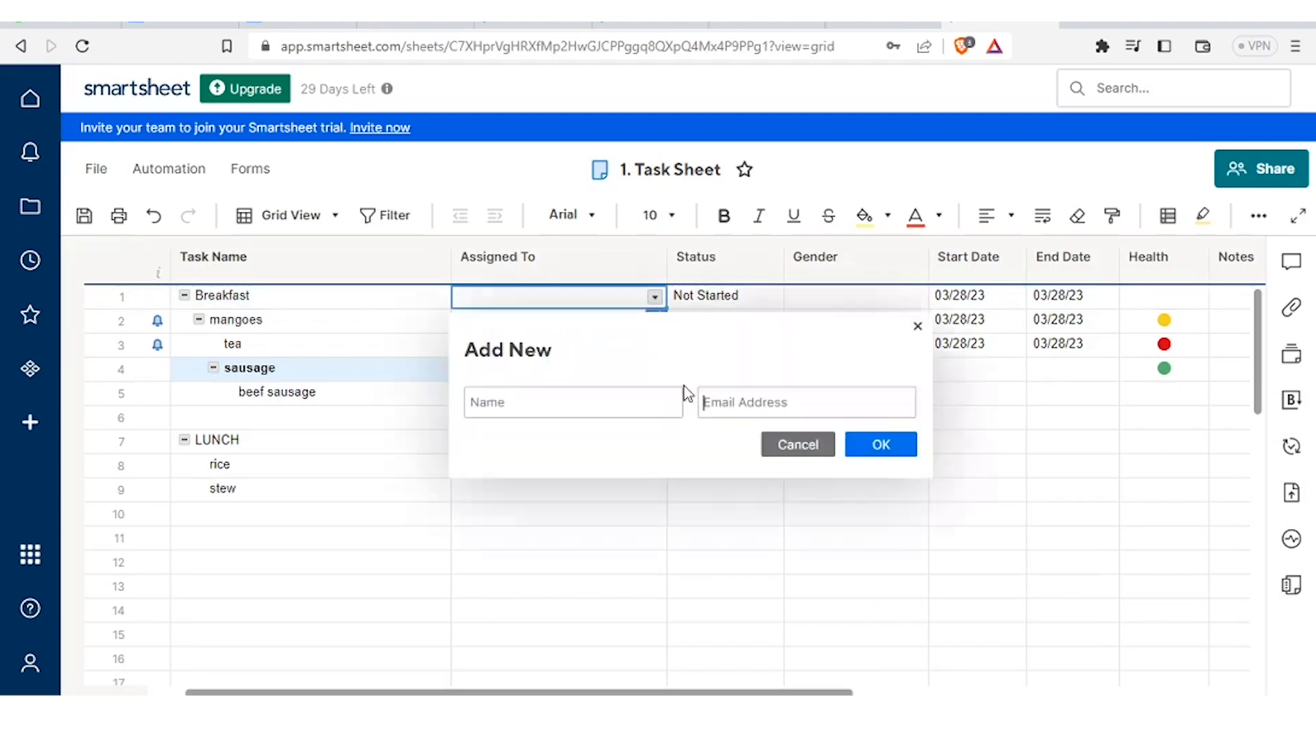
{"action": "left_click", "coordinate": [598, 408]}
{"action": "left_click", "coordinate": [742, 407]}
{"action": "type", "text": "hhhh"}
{"action": "key", "text": "BackSpace"}
{"action": "key", "text": "BackSpace"}
{"action": "key", "text": "BackSpace"}
{"action": "key", "text": "BackSpace"}
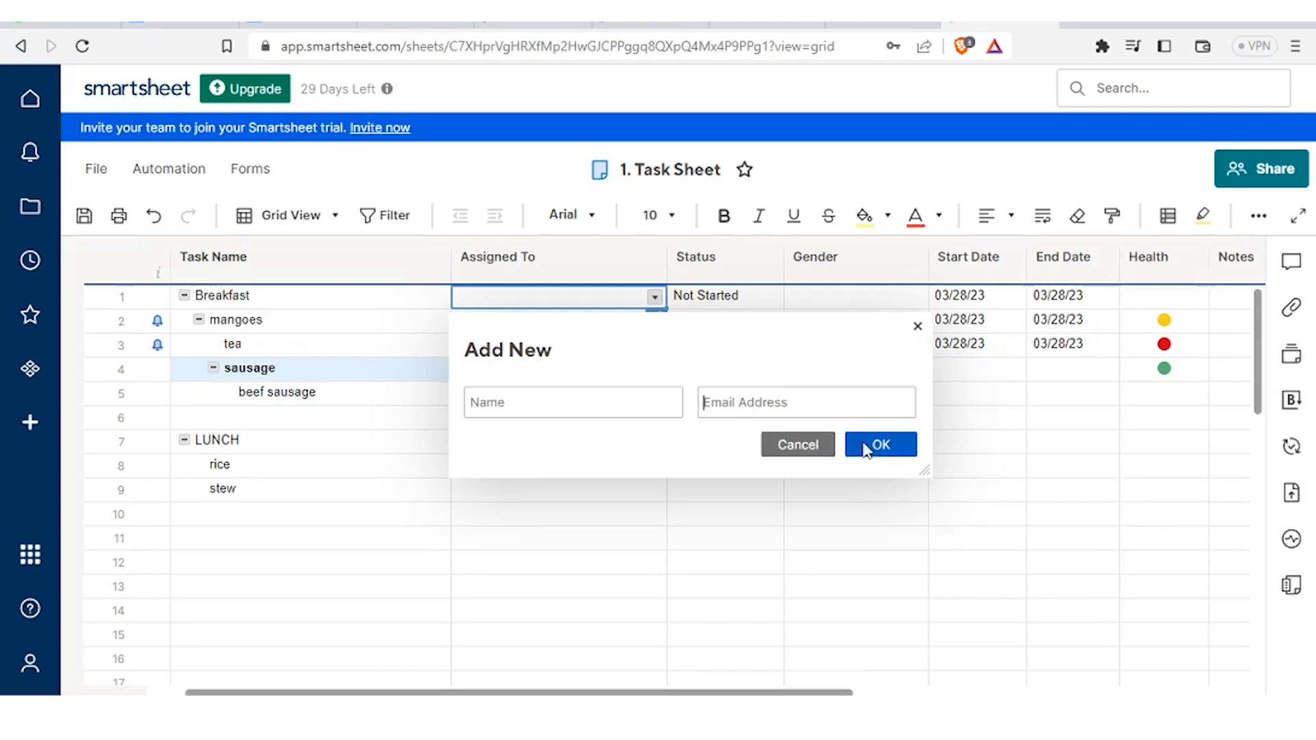
{"action": "left_click", "coordinate": [813, 447]}
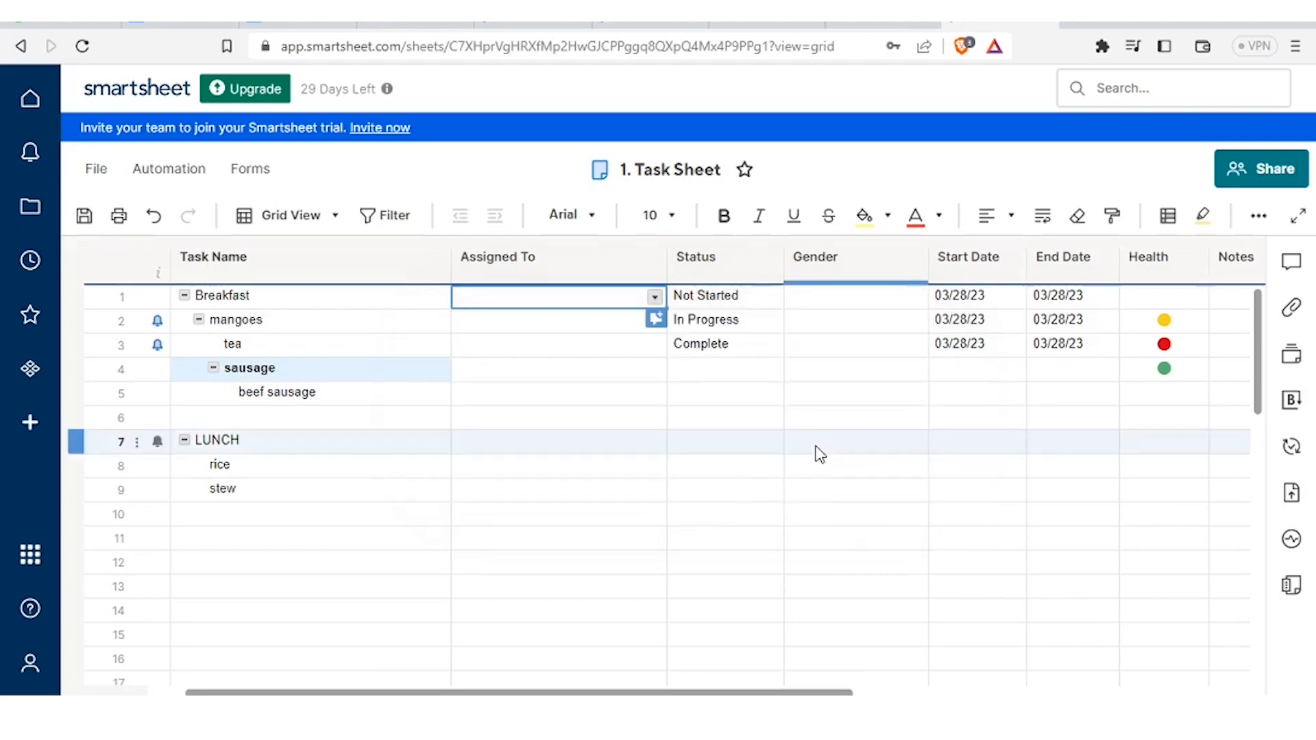
- Assign the sheet's existing contact to the Breakfast row
{"action": "left_click", "coordinate": [654, 297]}
{"action": "left_click", "coordinate": [581, 348]}
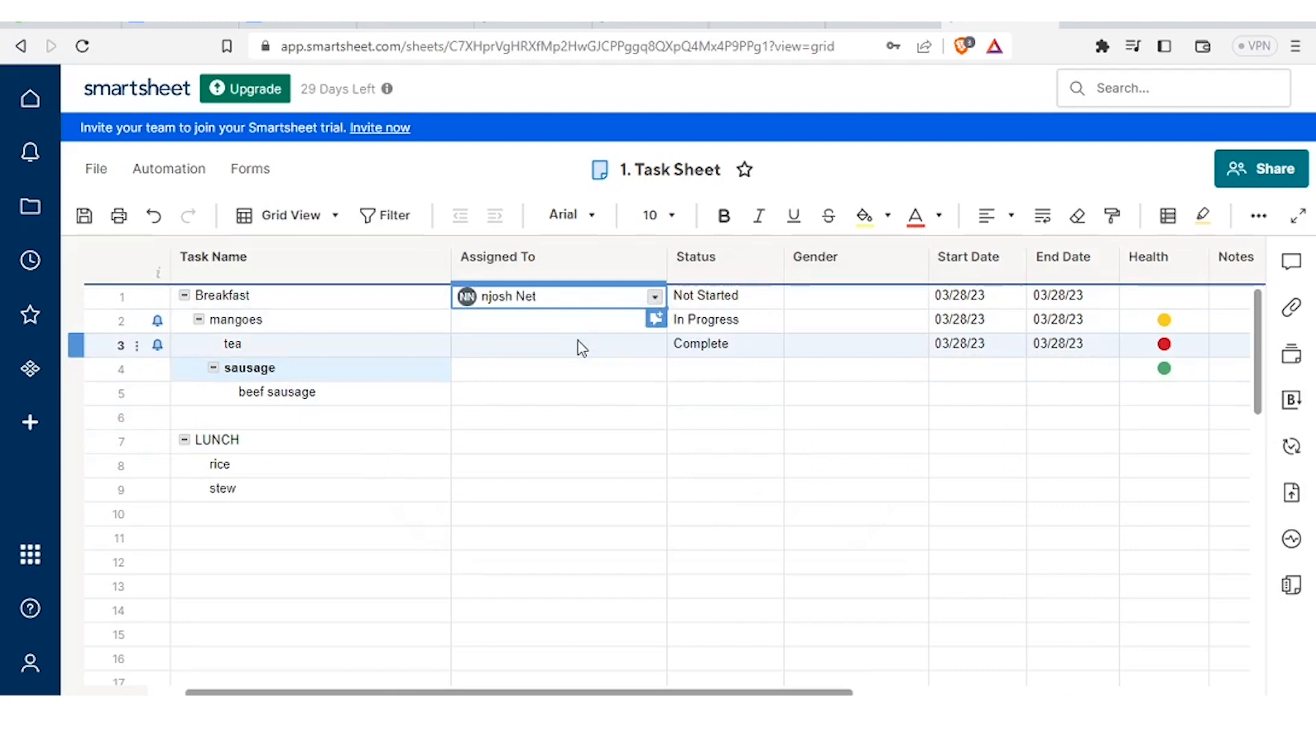
{"action": "left_click", "coordinate": [656, 297]}
{"action": "left_click", "coordinate": [653, 472]}
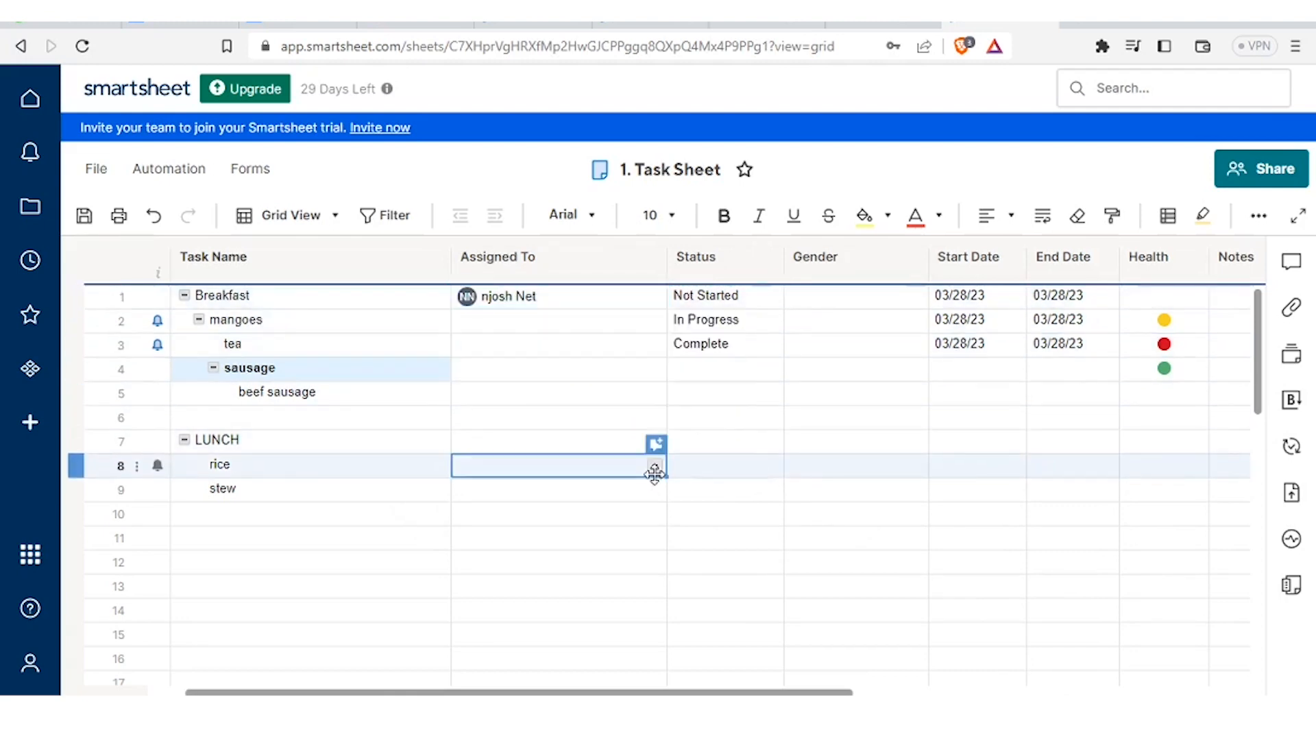
{"action": "left_click", "coordinate": [565, 347]}
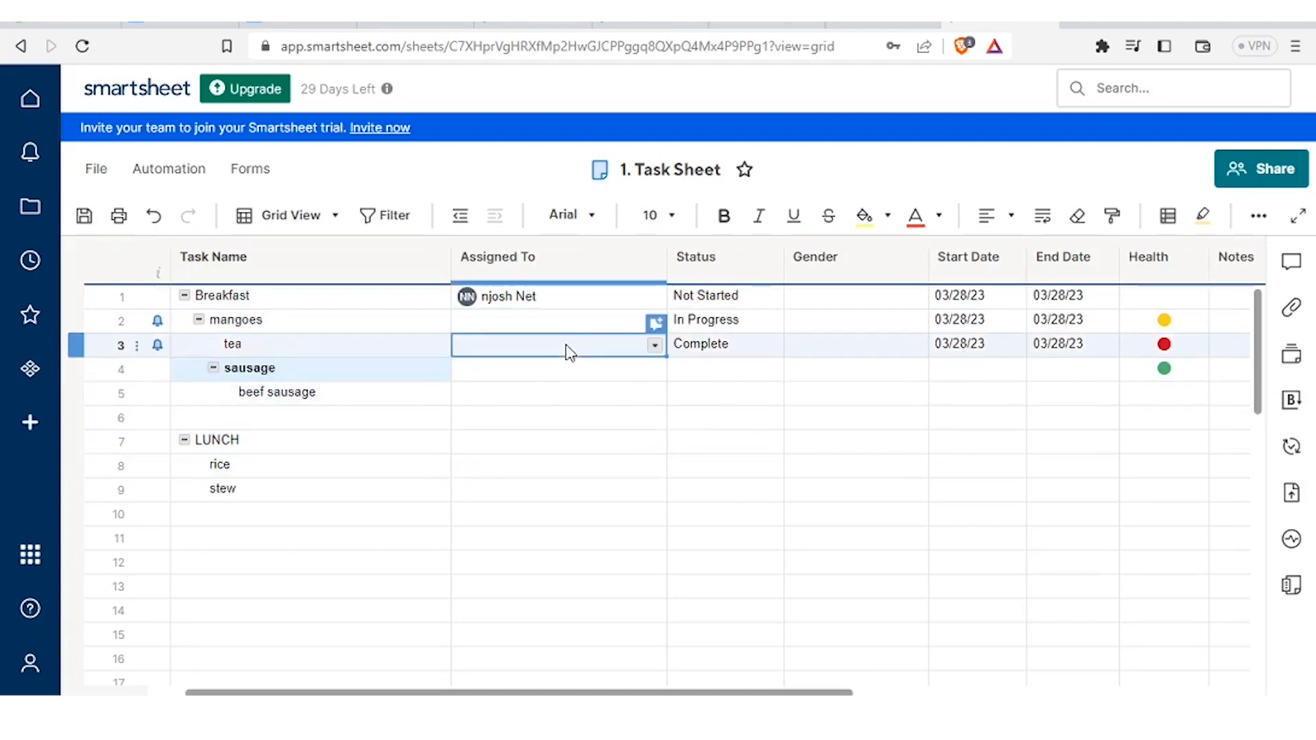
{"action": "left_click", "coordinate": [589, 300]}
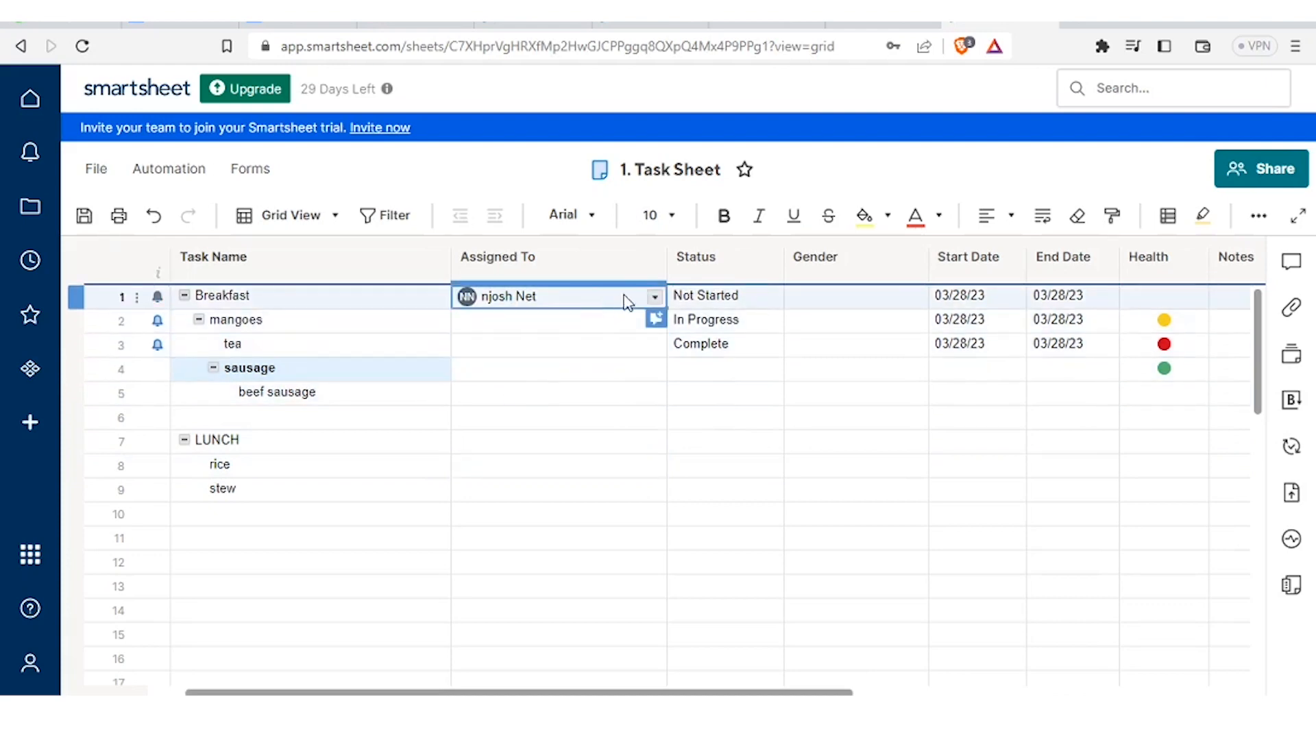
{"action": "left_click", "coordinate": [564, 324]}
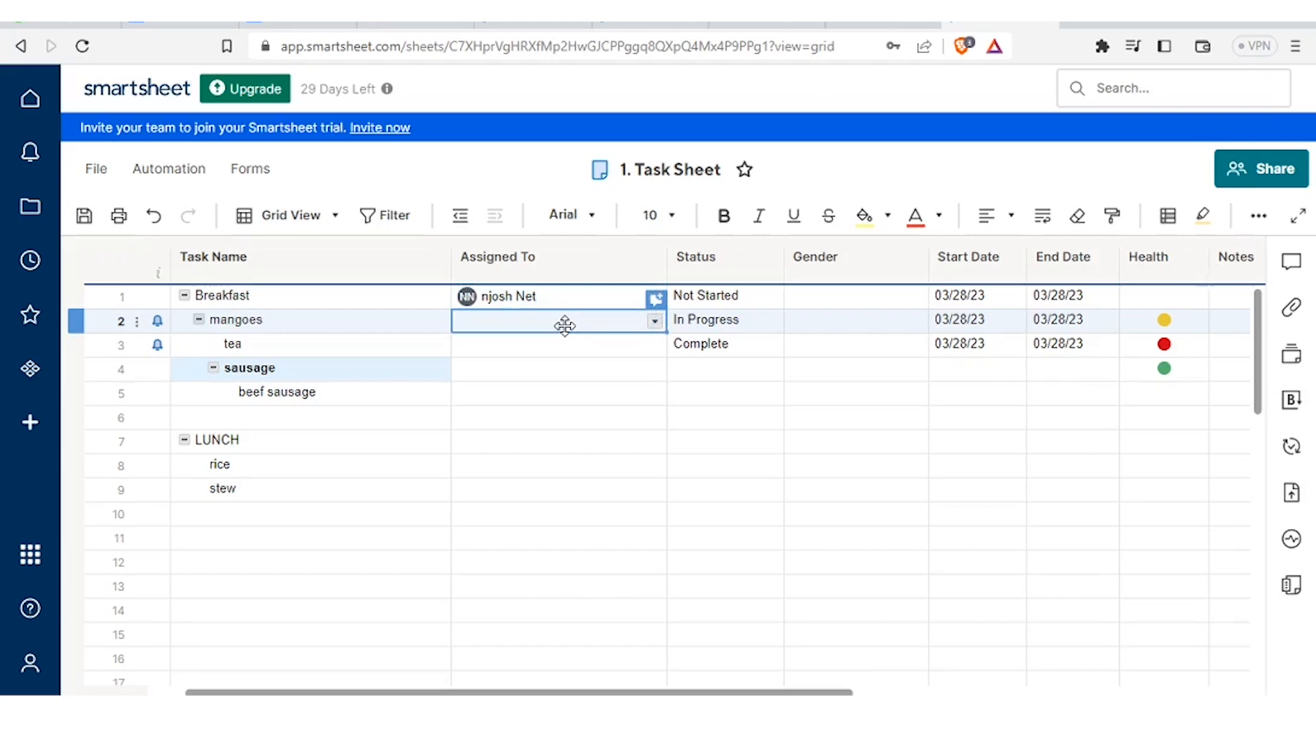
- Assign the existing contact to mangoes, dismissing the add-contact form unused
{"action": "left_click", "coordinate": [656, 322]}
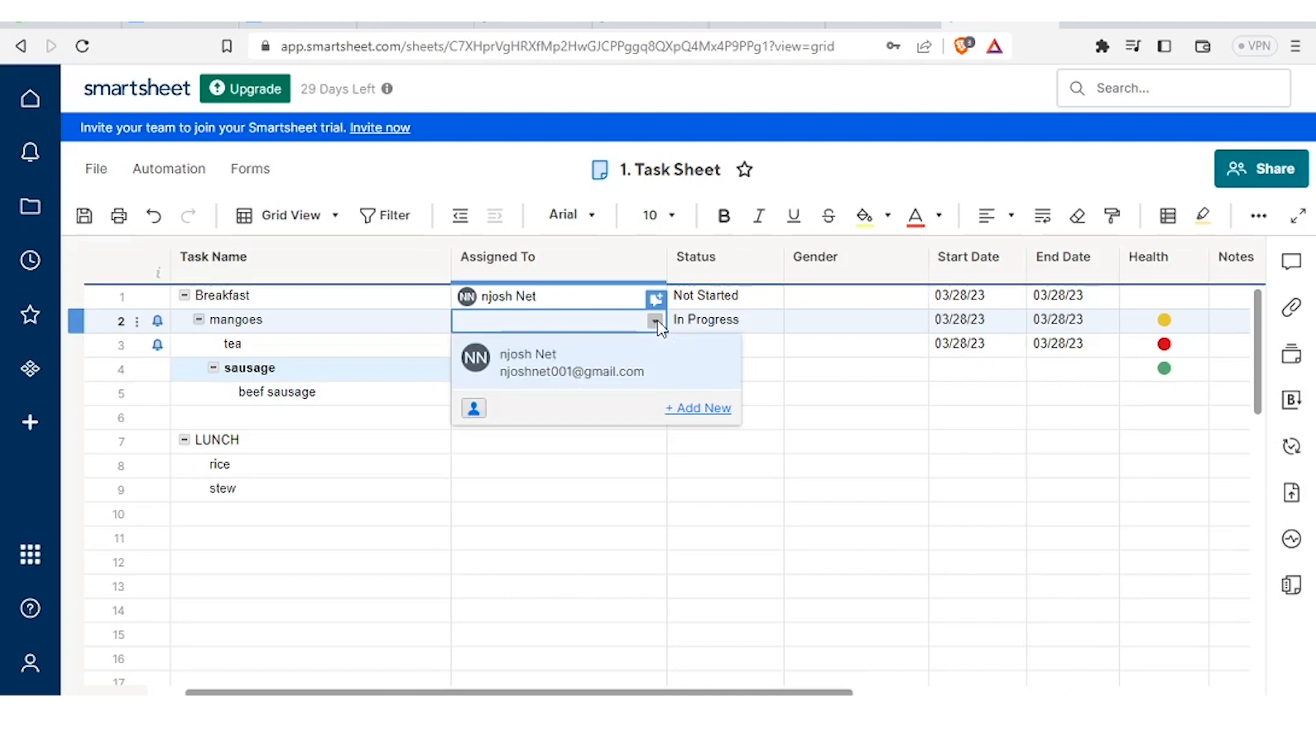
{"action": "left_click", "coordinate": [683, 410]}
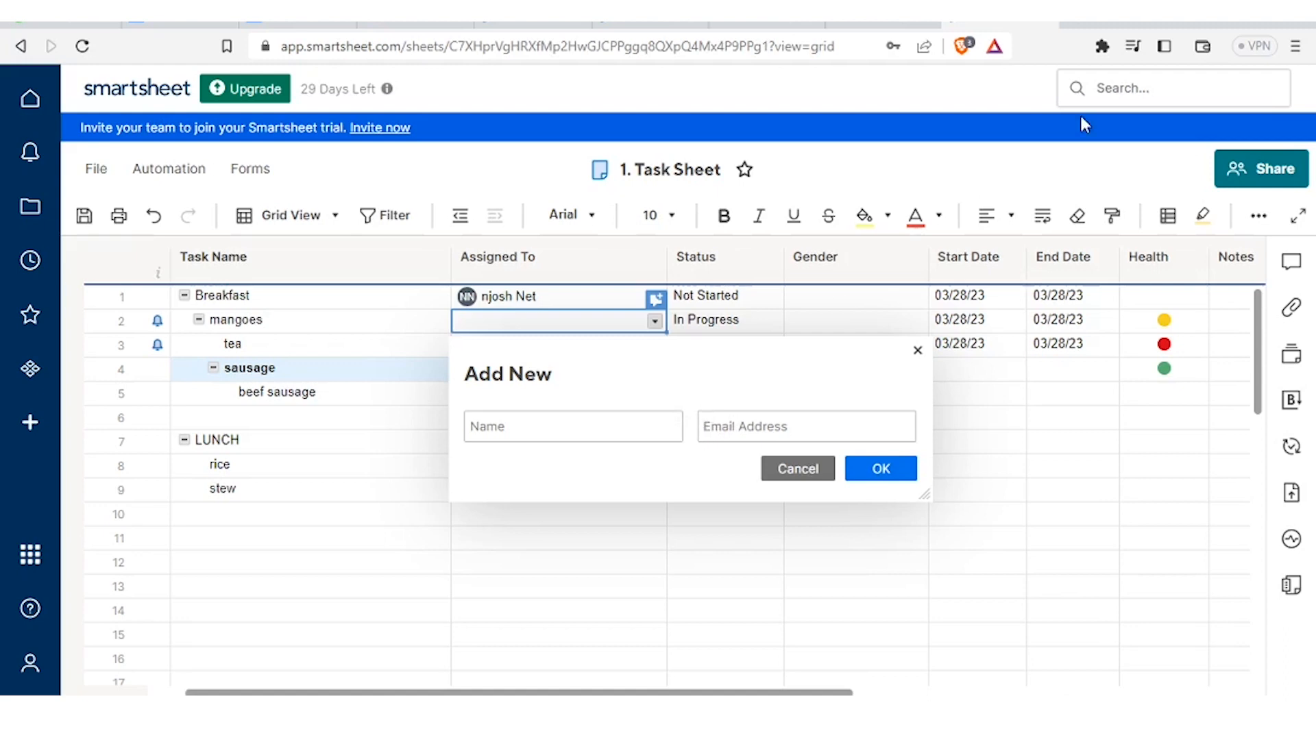
{"action": "left_click", "coordinate": [518, 426]}
{"action": "key", "text": "Escape"}
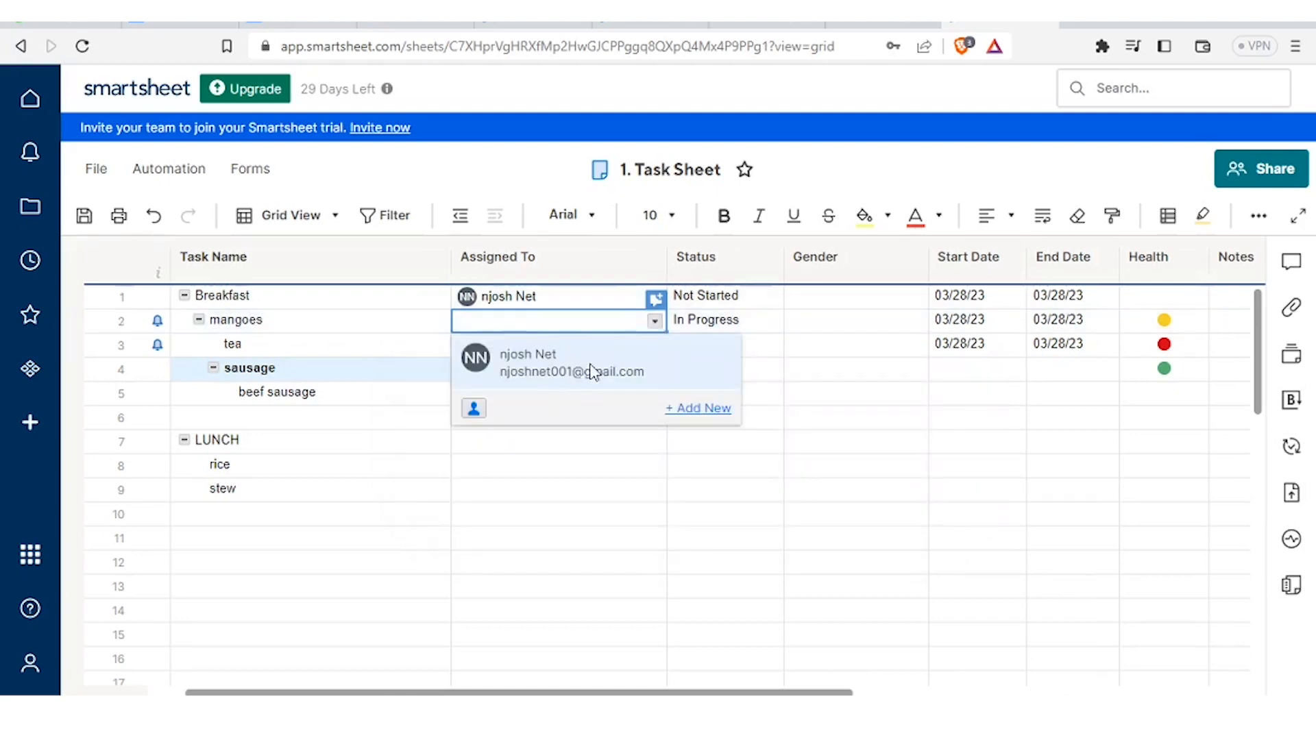
{"action": "left_click", "coordinate": [579, 374]}
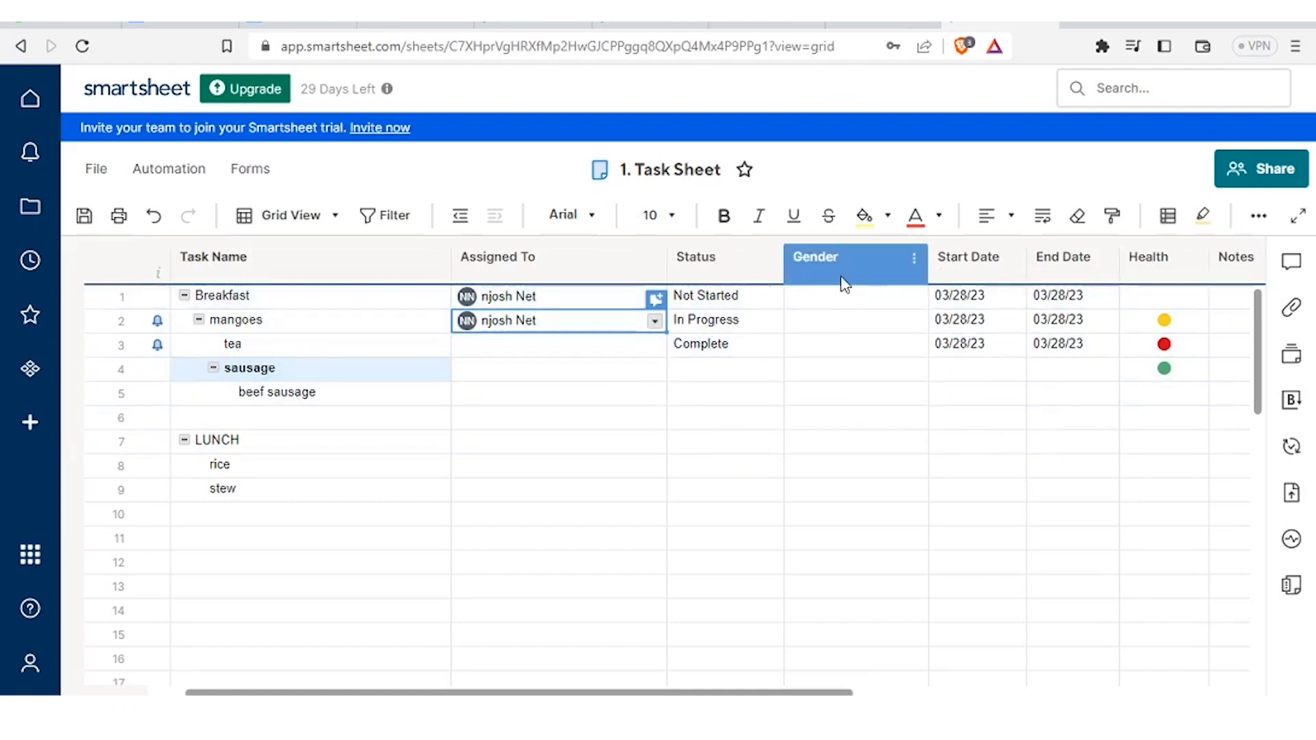
- Set Gender to Male for Breakfast and Female for mangoes and tea
{"action": "left_click", "coordinate": [872, 302]}
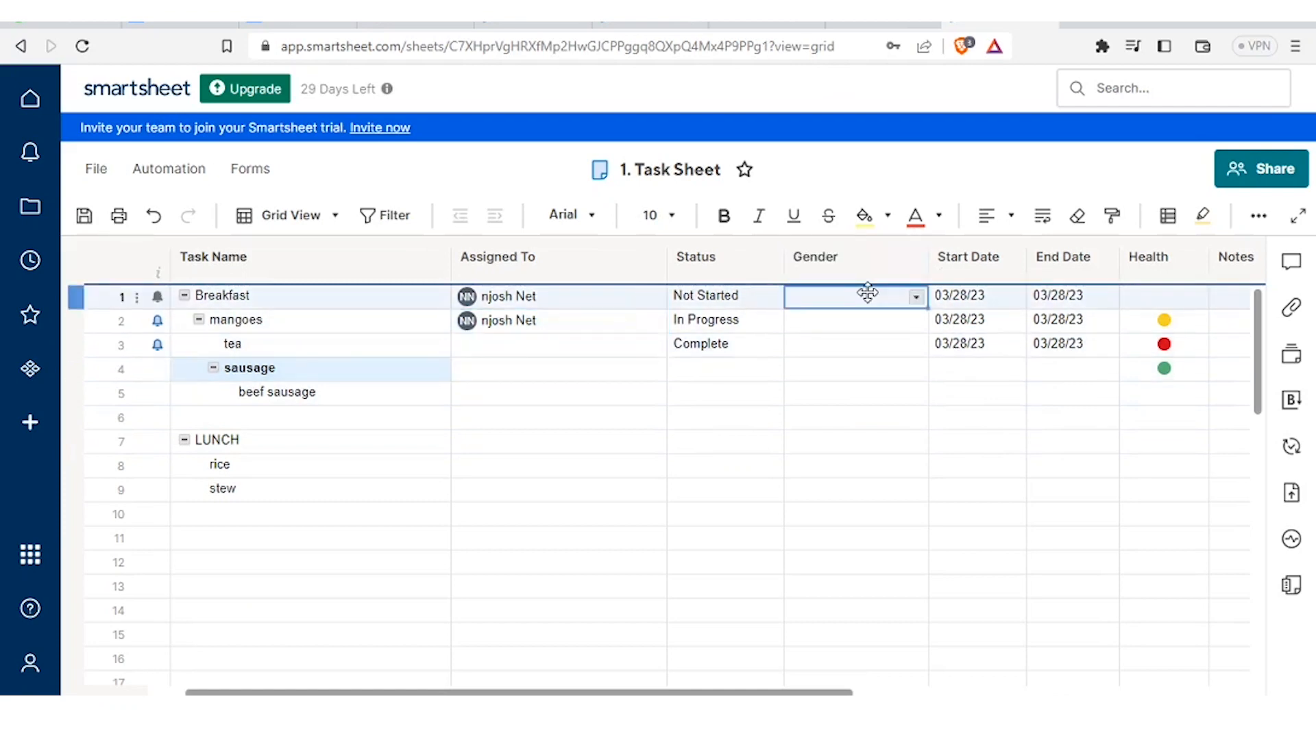
{"action": "left_click", "coordinate": [917, 299]}
{"action": "left_click", "coordinate": [880, 325]}
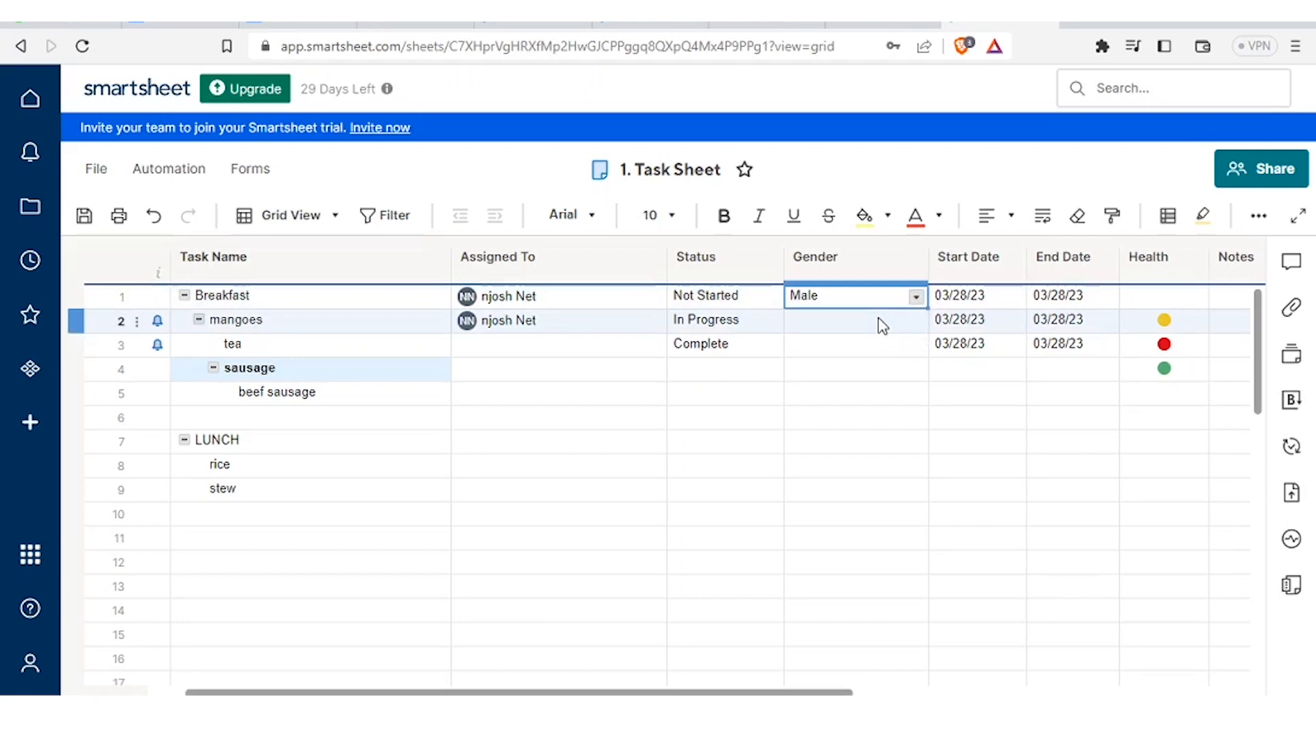
{"action": "left_click", "coordinate": [915, 323]}
{"action": "left_click", "coordinate": [917, 327]}
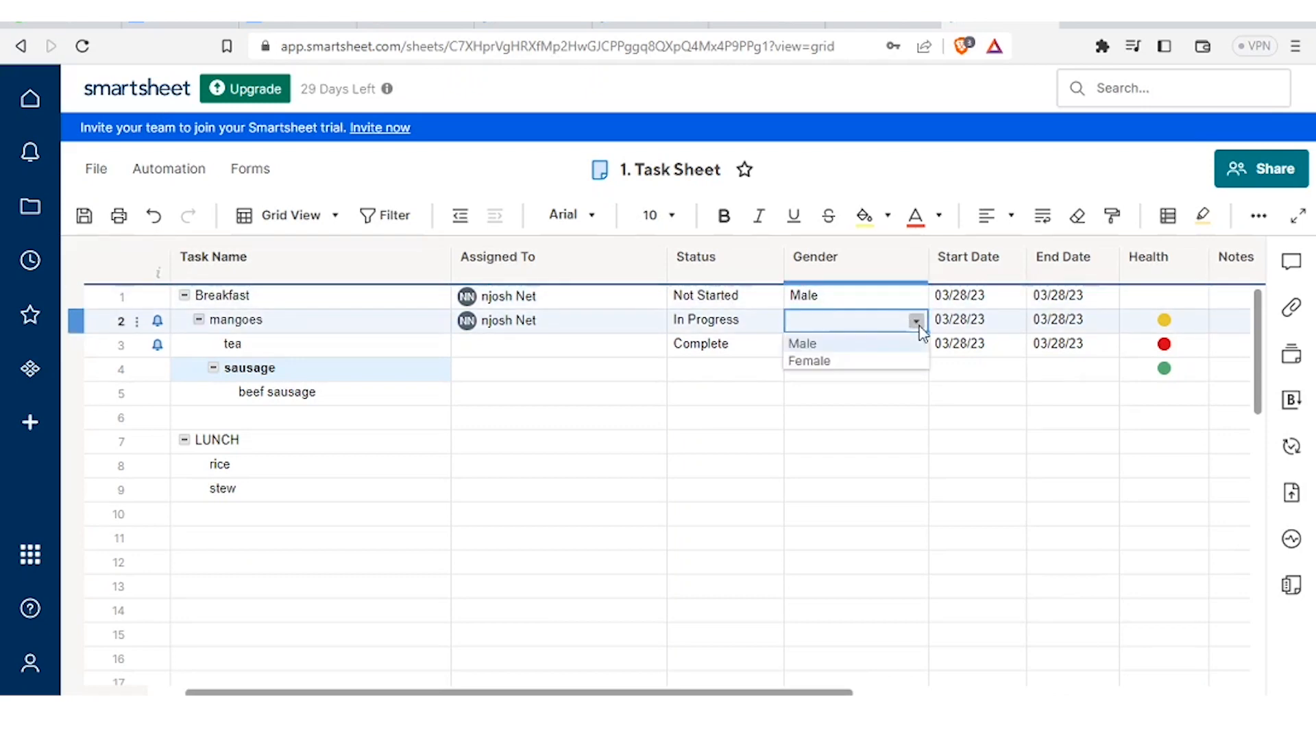
{"action": "left_click", "coordinate": [877, 358]}
{"action": "left_click", "coordinate": [892, 346]}
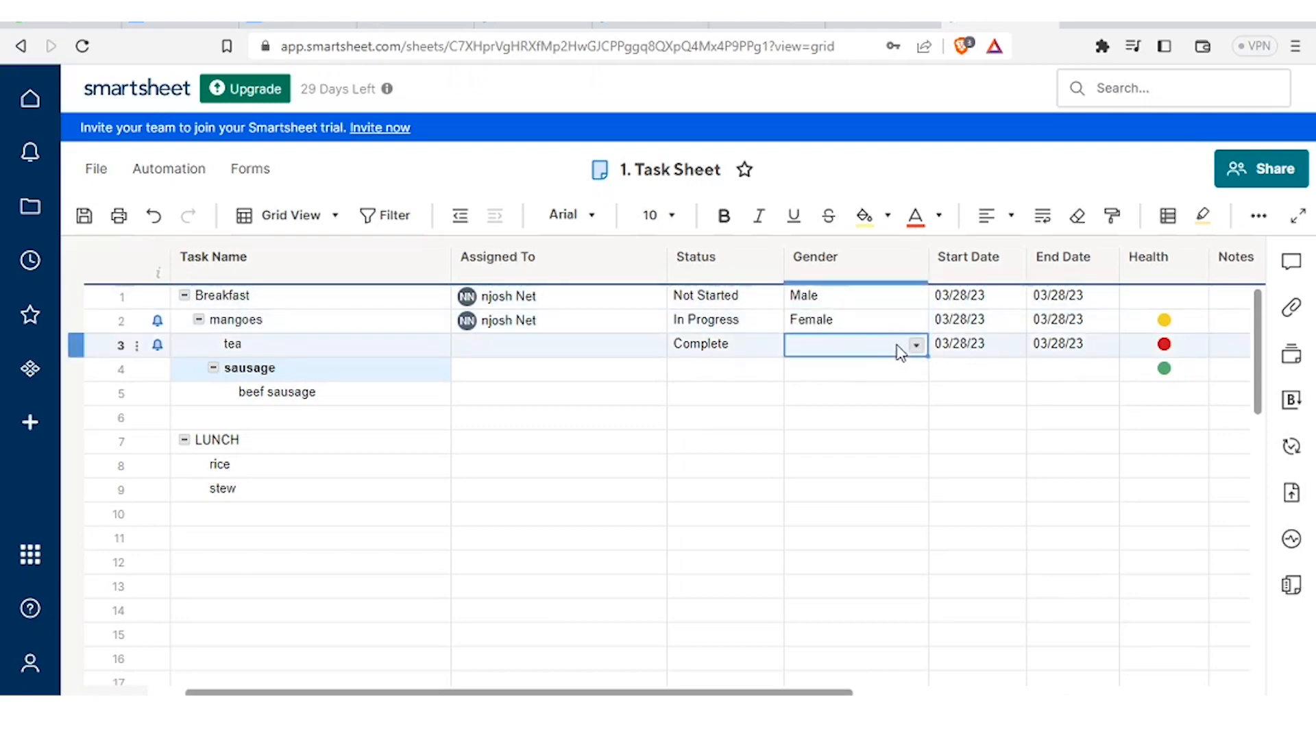
{"action": "left_click", "coordinate": [916, 346]}
{"action": "left_click", "coordinate": [809, 385]}
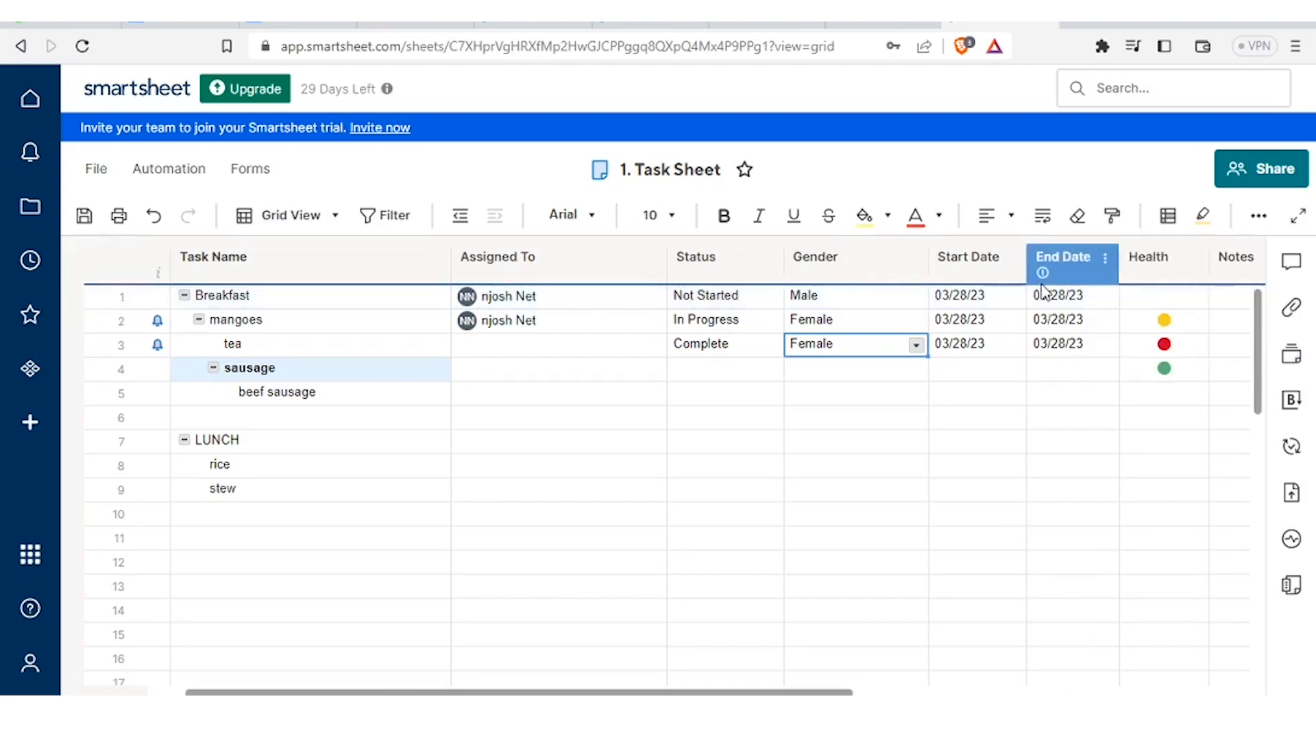
{"action": "right_click", "coordinate": [605, 282]}
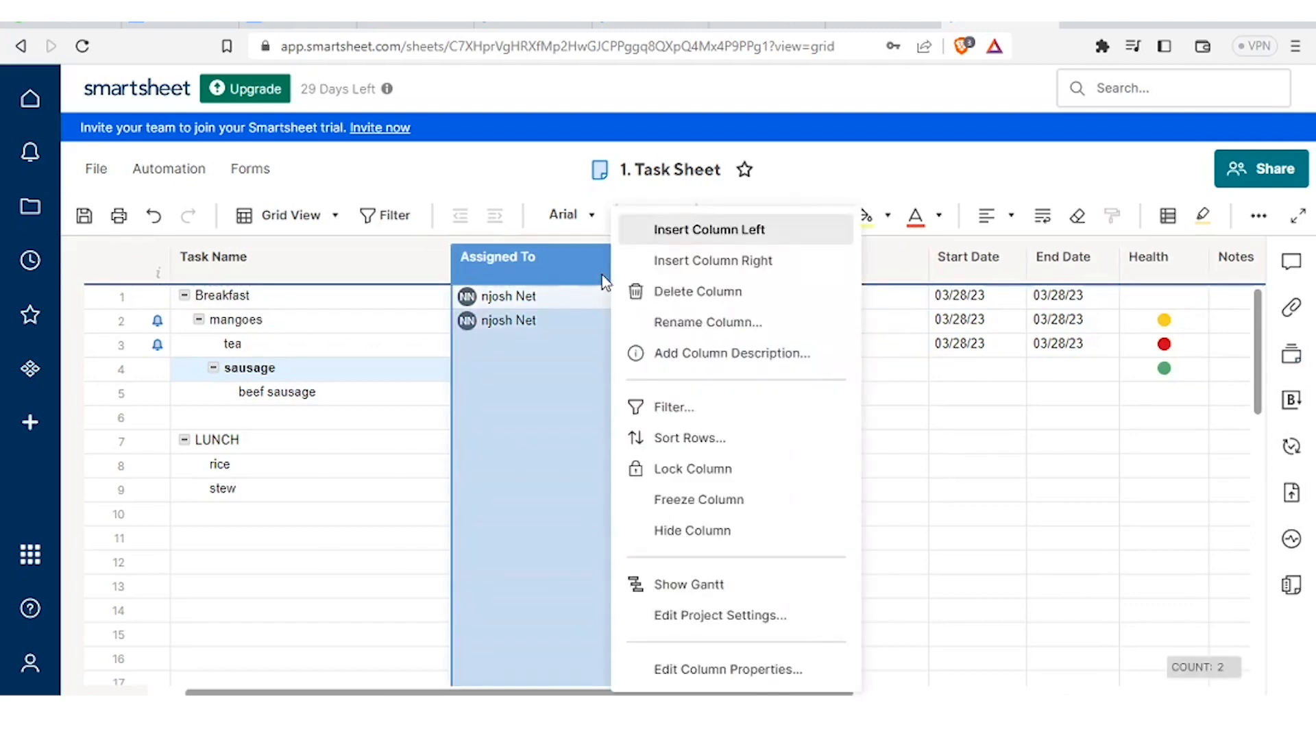
- Insert a Text/Number column named COST to the right of Assigned To
{"action": "left_click", "coordinate": [670, 263]}
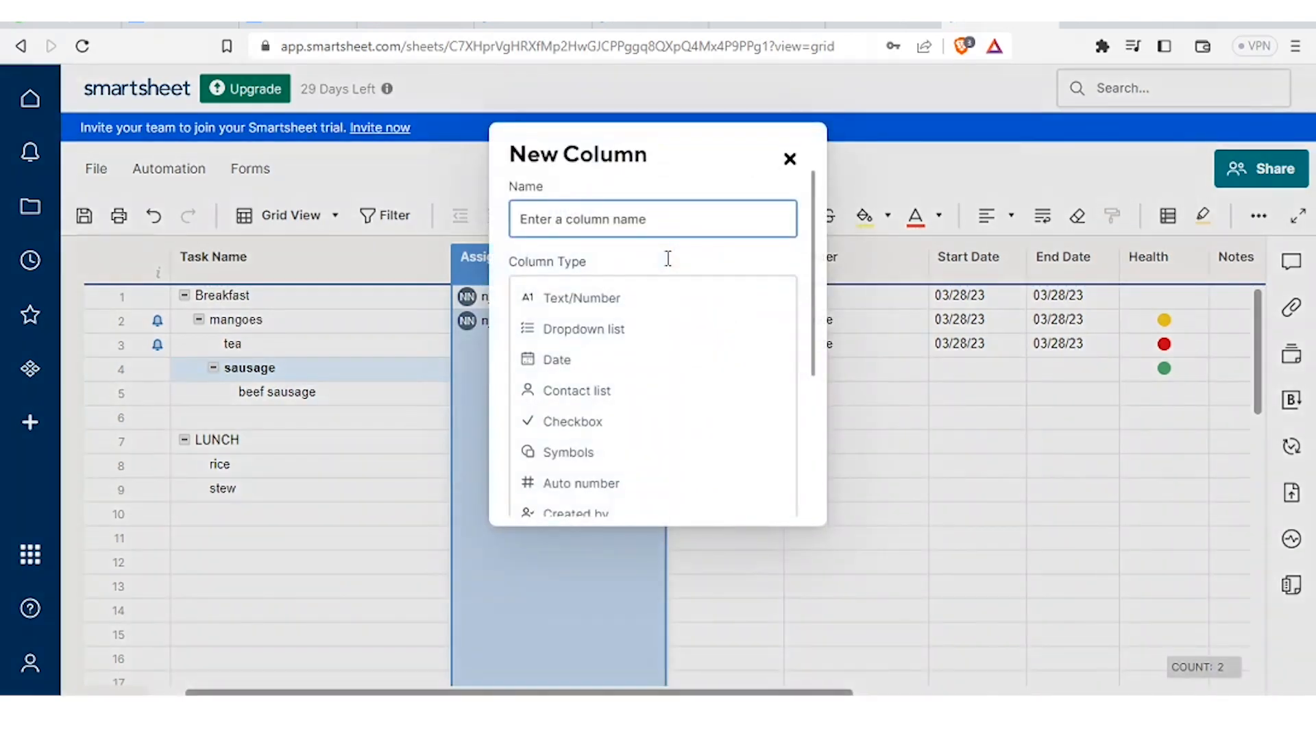
{"action": "type", "text": "COST"}
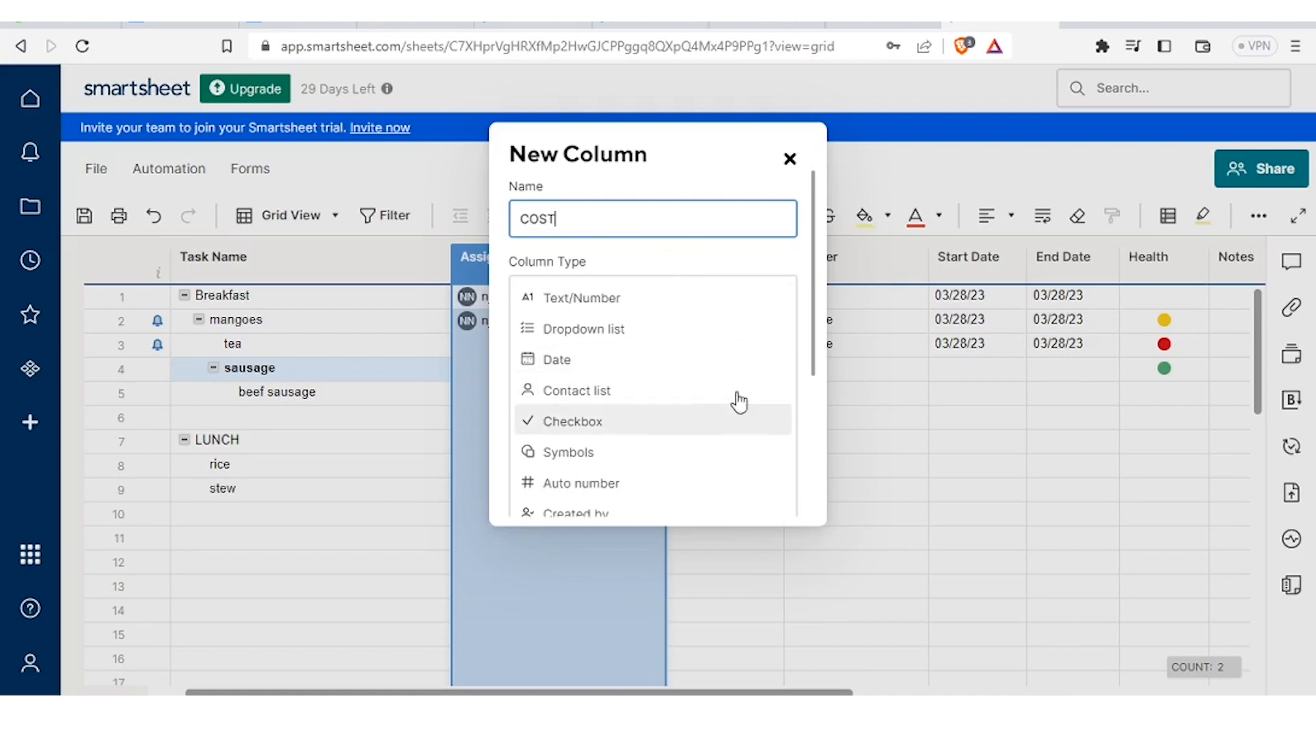
{"action": "mouse_move", "coordinate": [815, 333]}
{"action": "left_mouse_down"}
{"action": "mouse_move", "coordinate": [784, 461]}
{"action": "mouse_move", "coordinate": [793, 323]}
{"action": "left_mouse_up"}
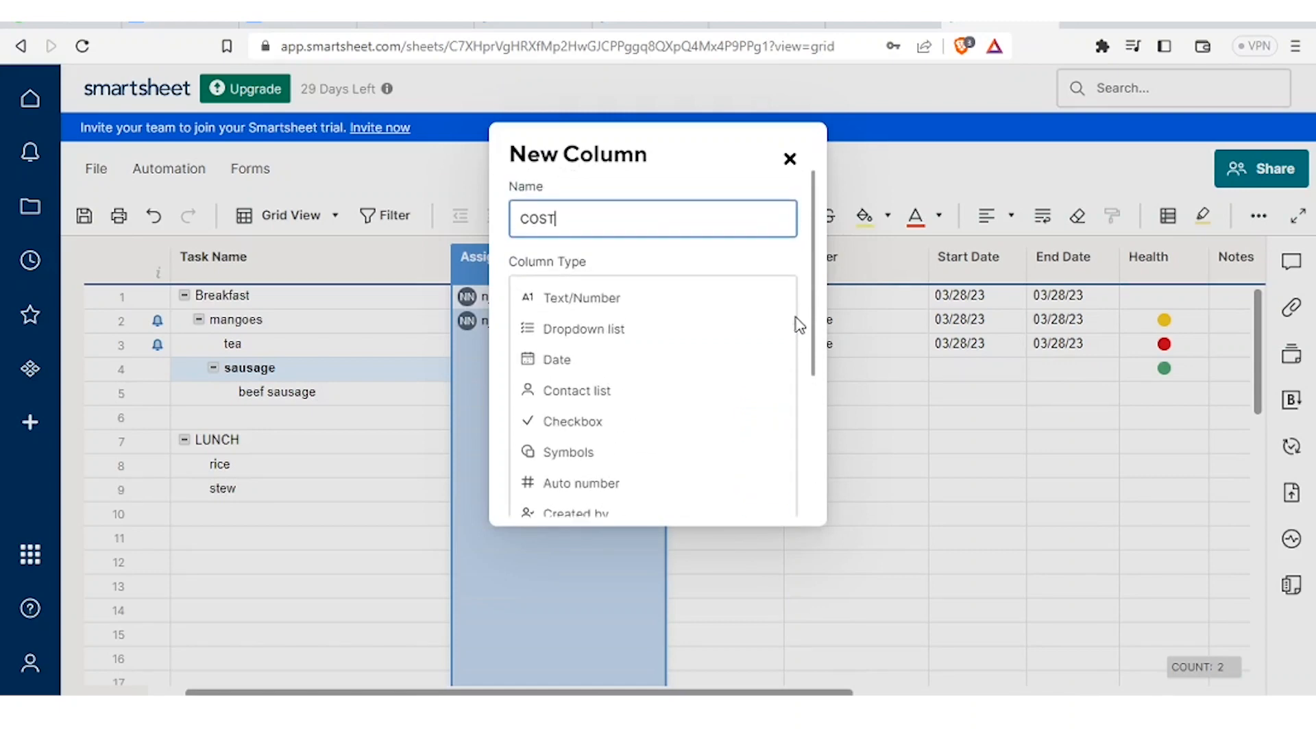
{"action": "left_click", "coordinate": [649, 309]}
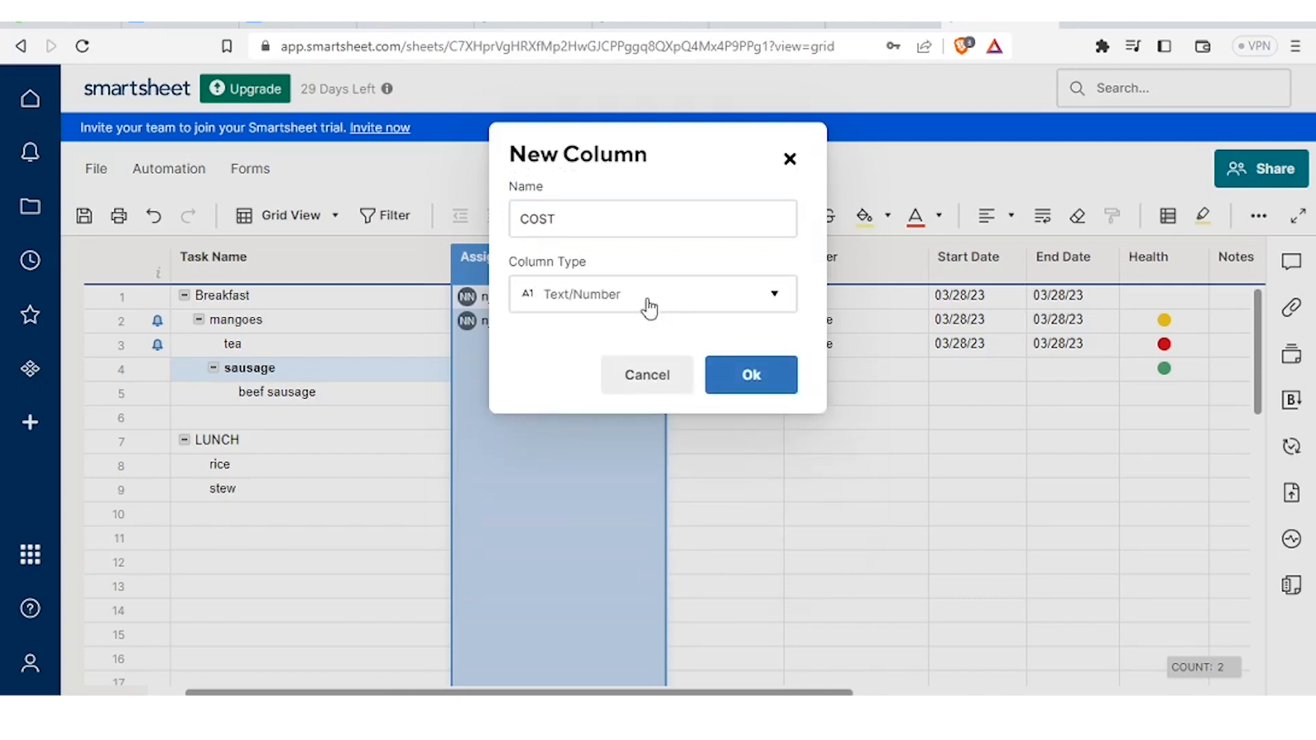
{"action": "left_click", "coordinate": [759, 377]}
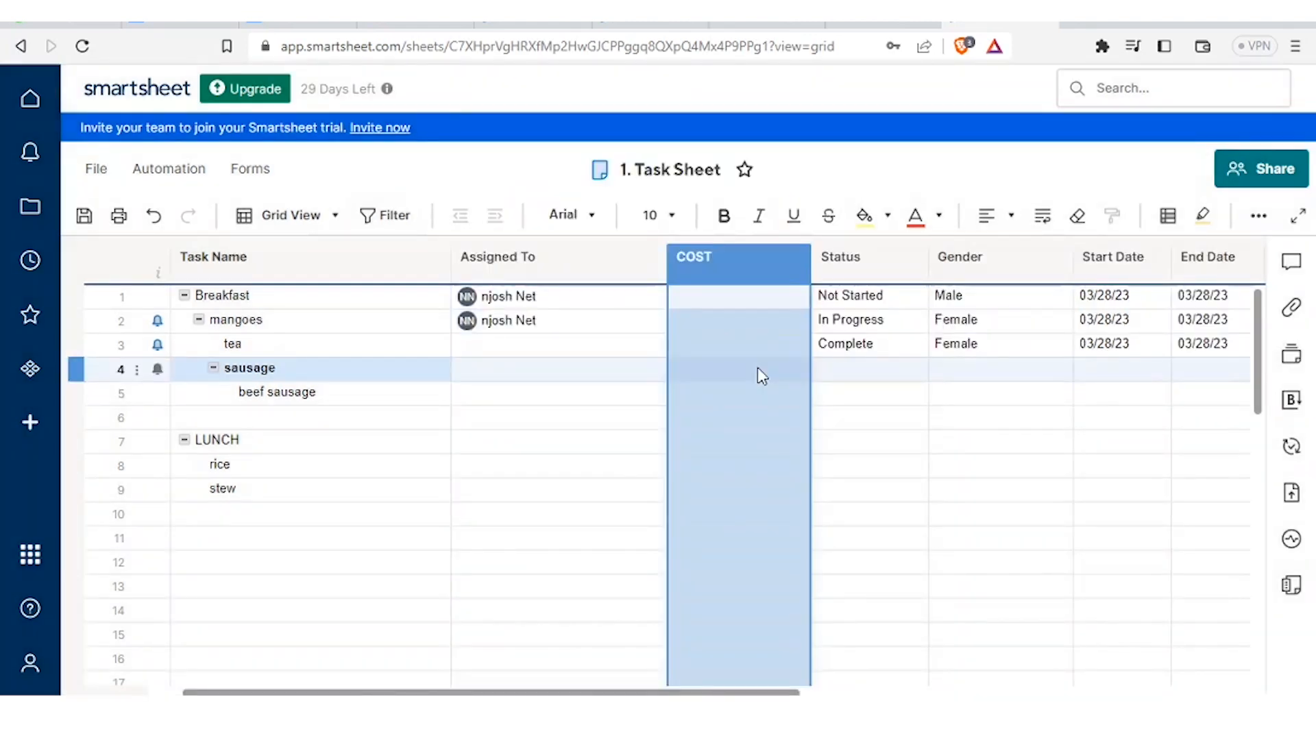
{"action": "left_click", "coordinate": [899, 422]}
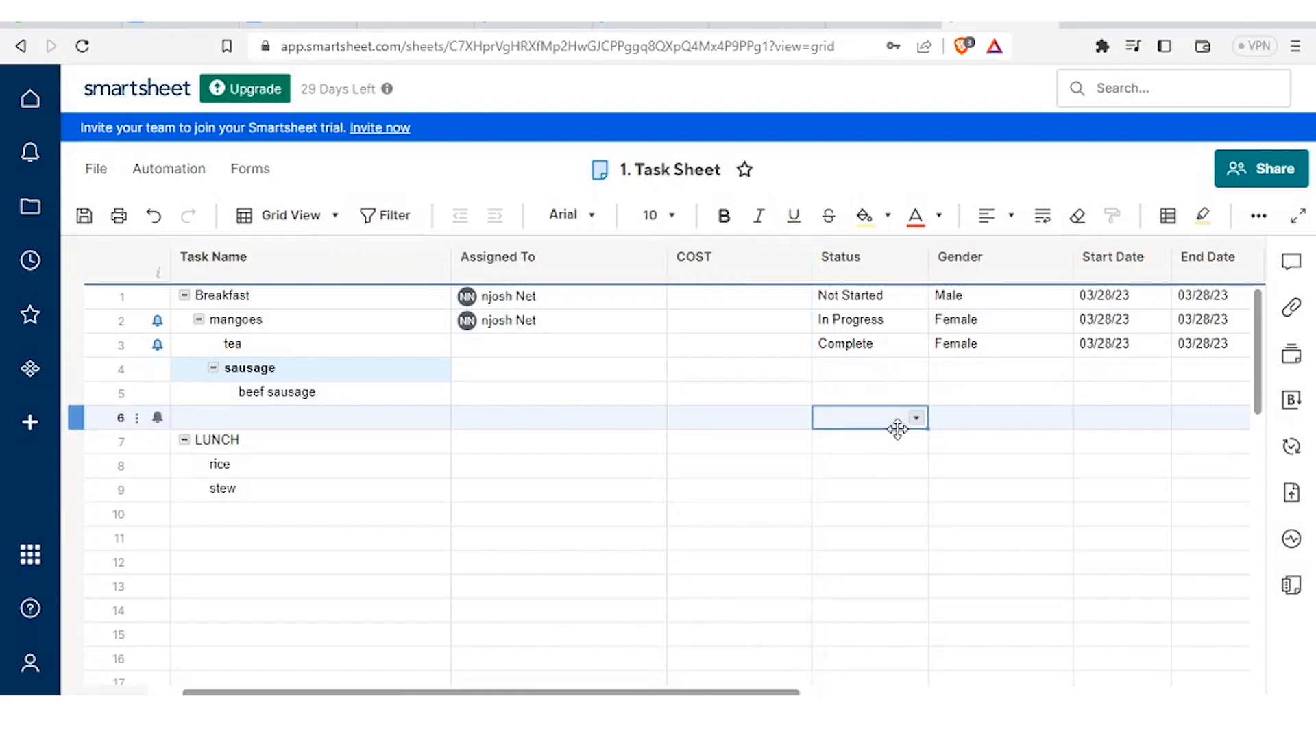
{"action": "left_click", "coordinate": [734, 276]}
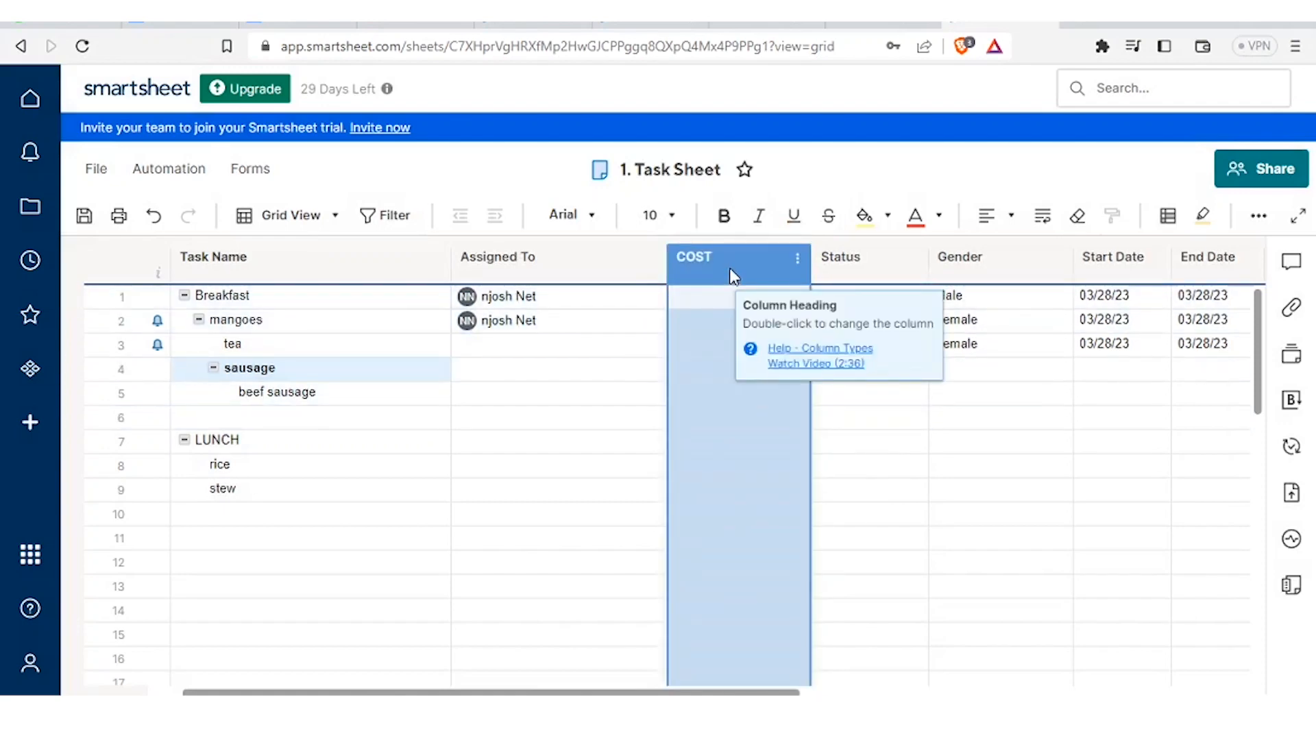
{"action": "left_click", "coordinate": [713, 301]}
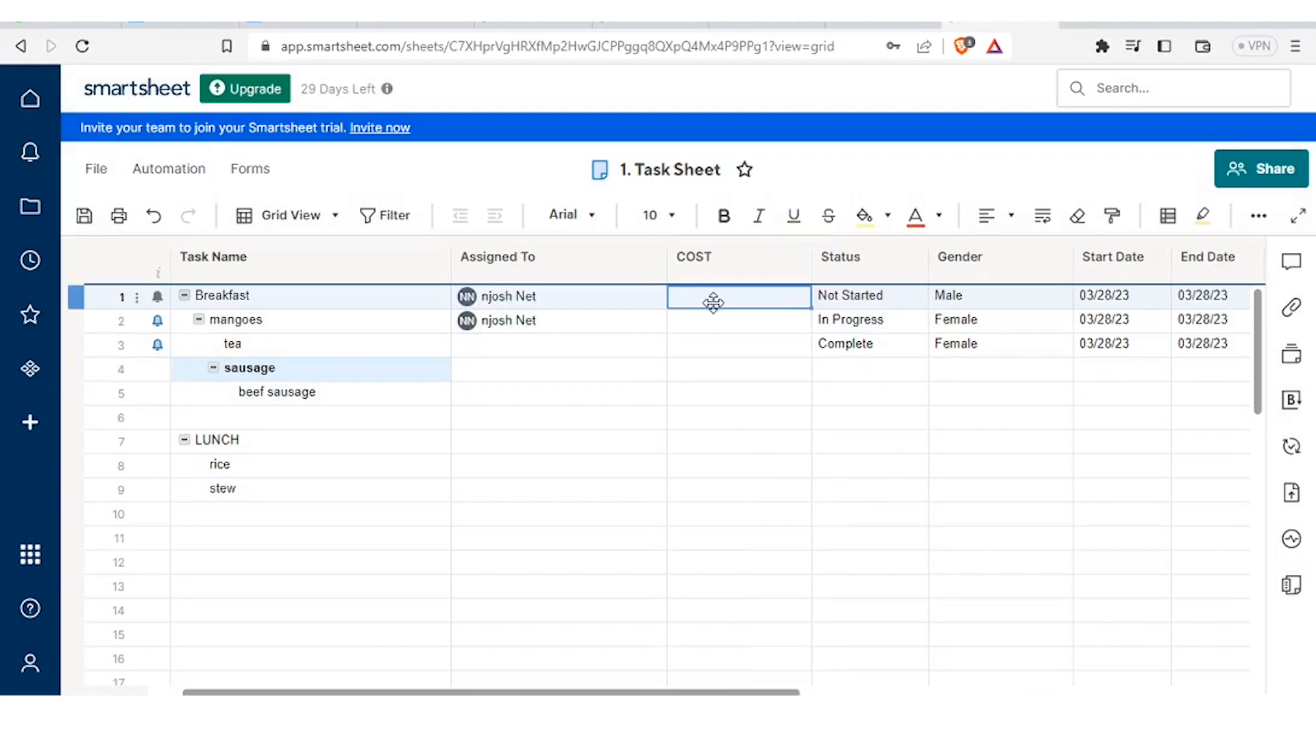
- Format COST cells in rows 1–9 as United States, Dollar (USD) currency
{"action": "left_click_drag", "start_coordinate": [713, 302], "coordinate": [727, 490]}
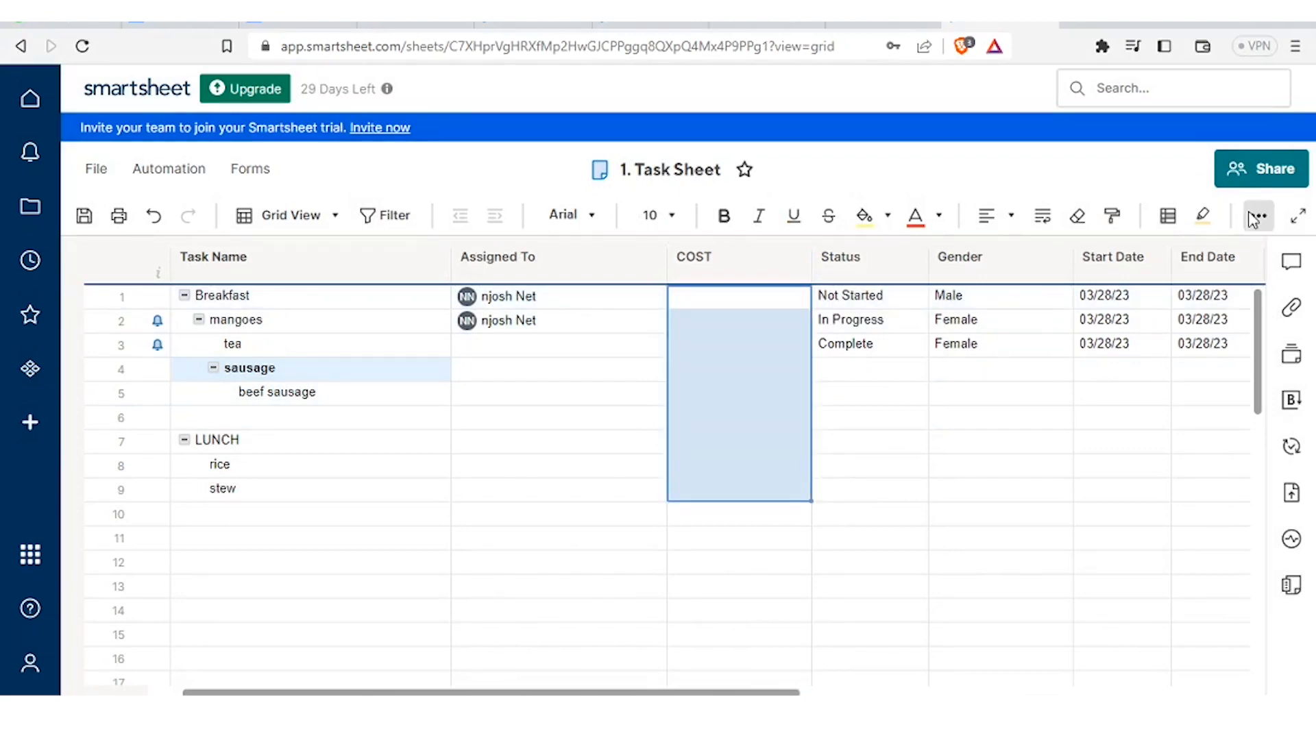
{"action": "left_click", "coordinate": [1257, 217]}
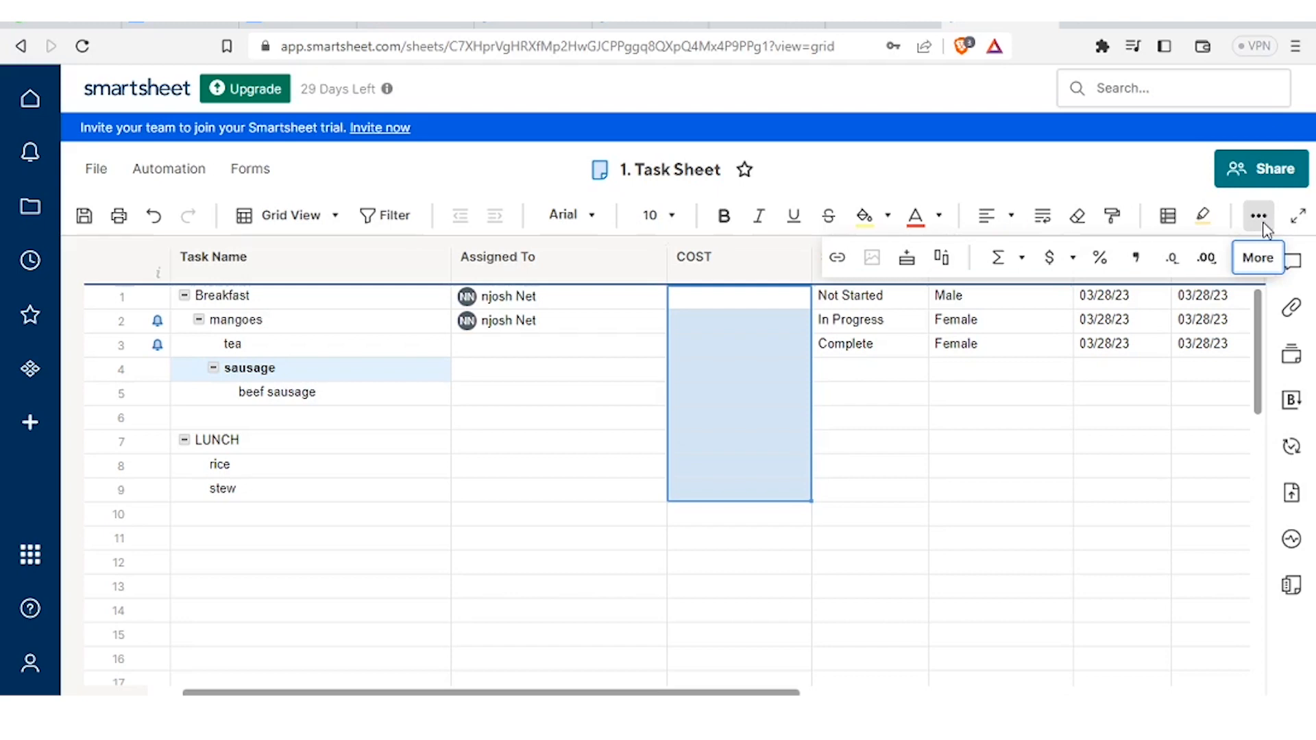
{"action": "left_click", "coordinate": [1073, 257]}
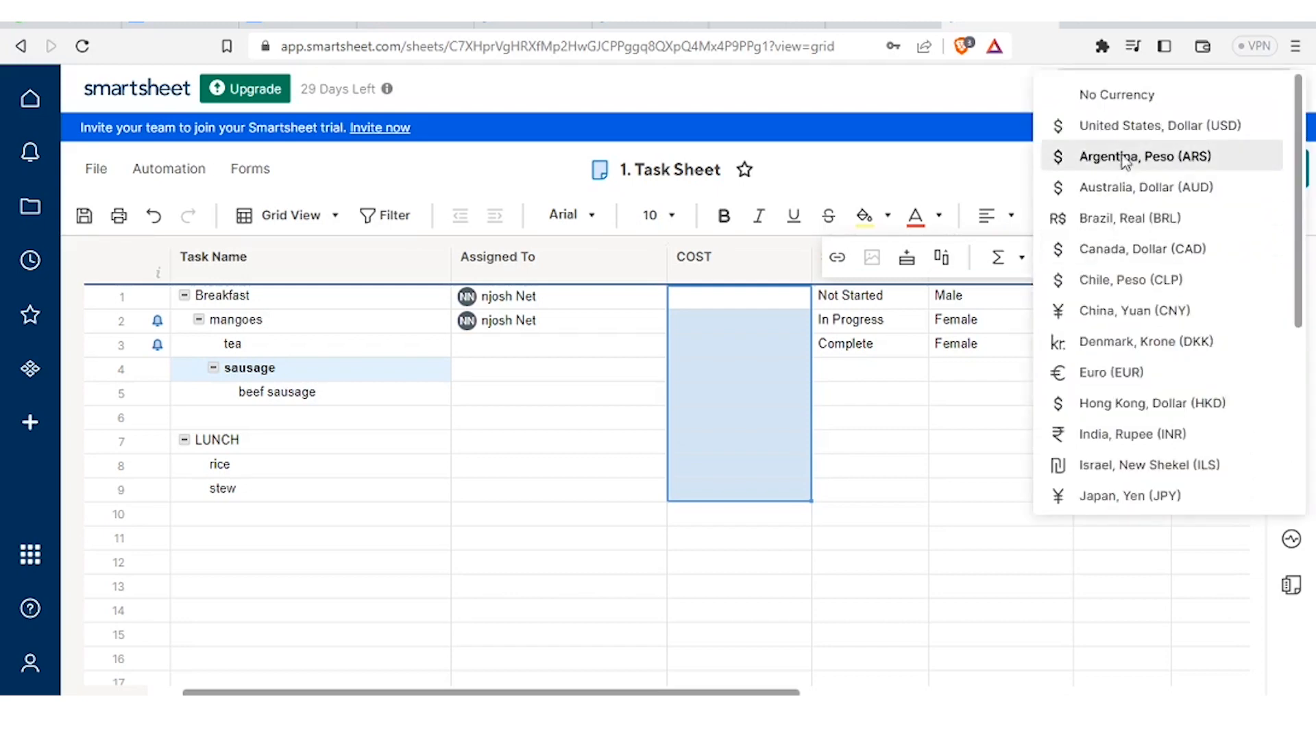
{"action": "left_click", "coordinate": [1149, 128]}
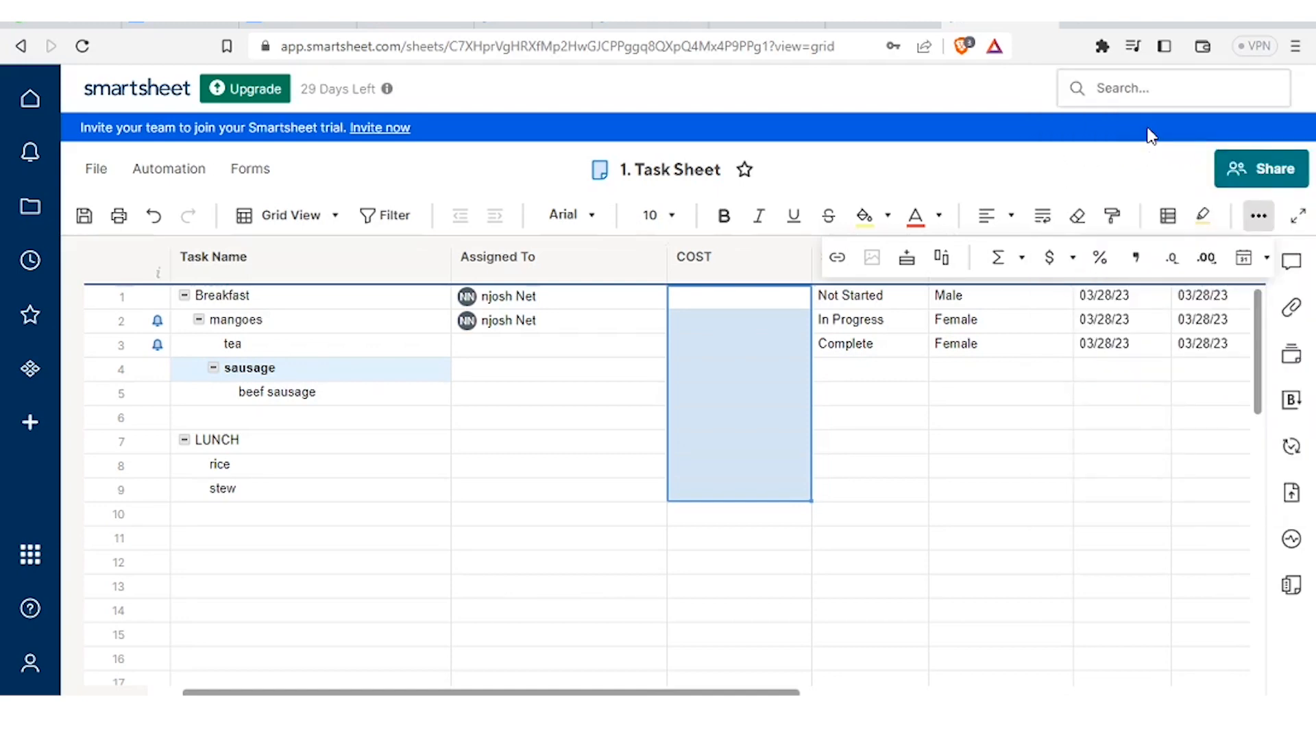
{"action": "left_click", "coordinate": [763, 329]}
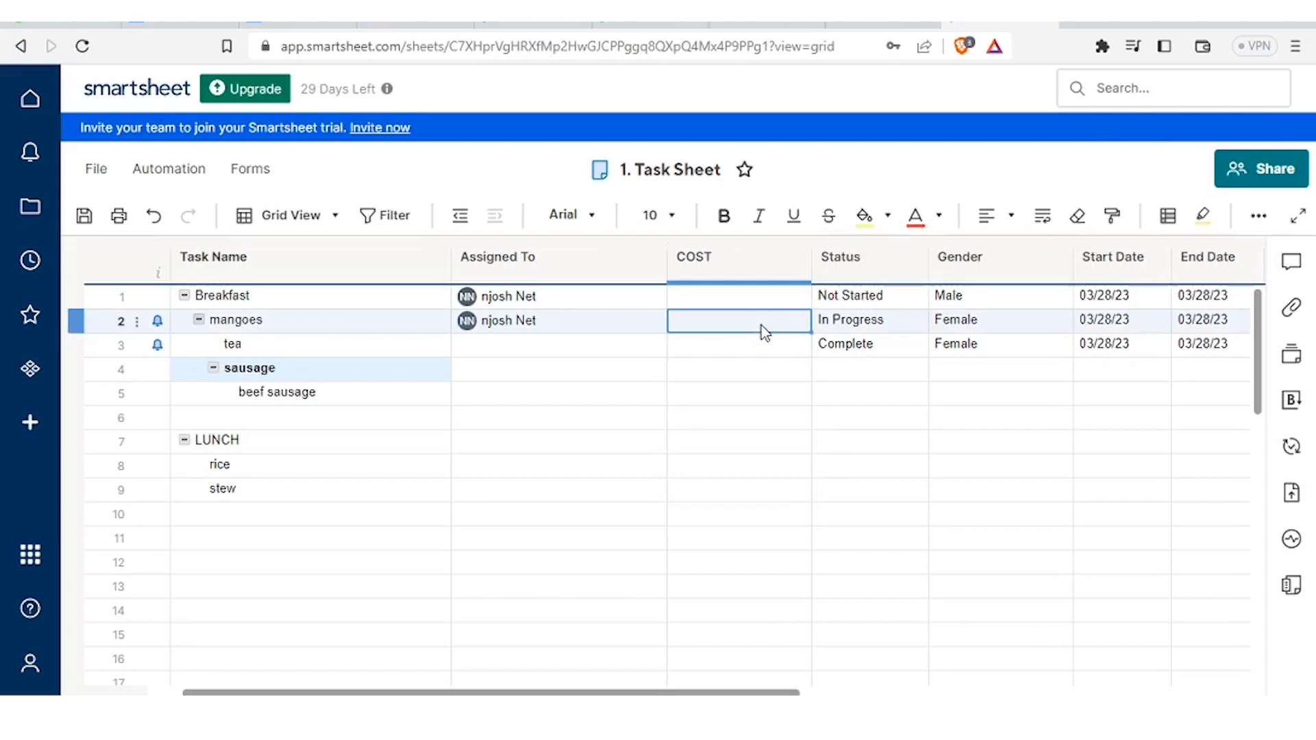
- Enter costs of 50, 30, 50 and 10 for mangoes, tea, sausage and beef sausage
{"action": "type", "text": "50"}
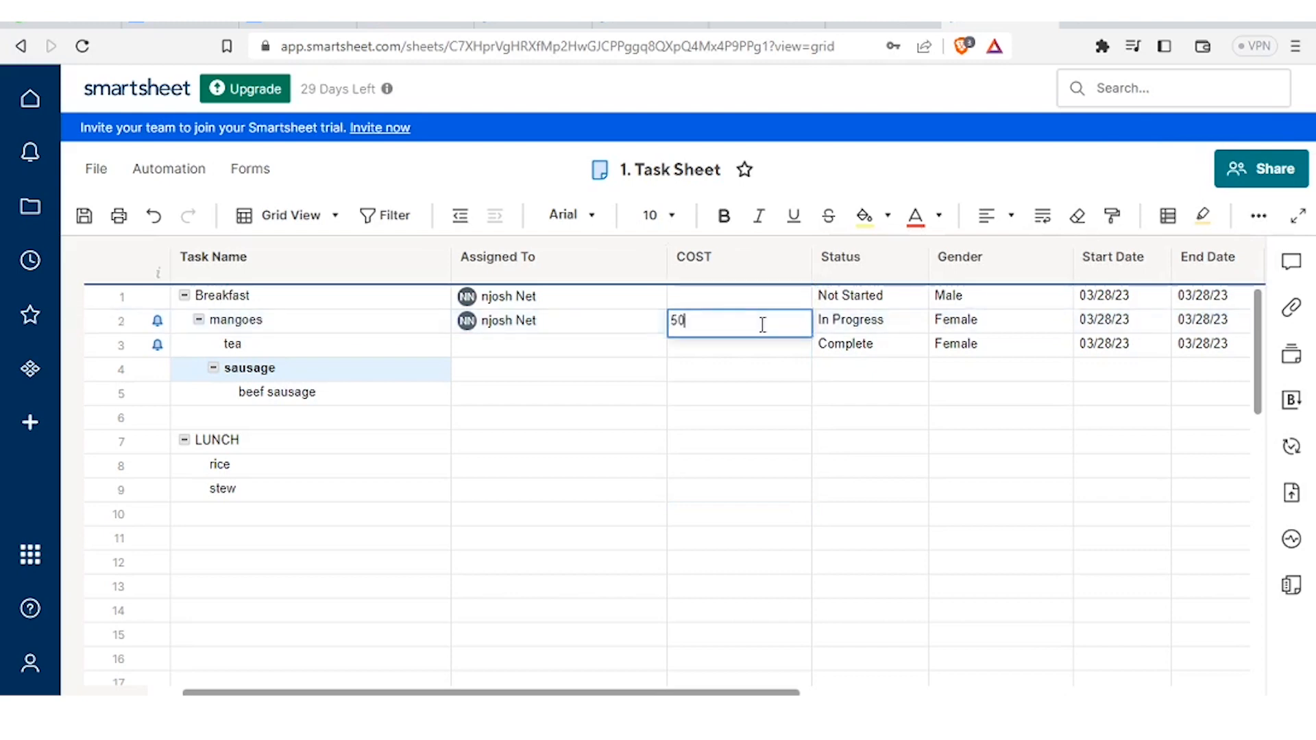
{"action": "left_click", "coordinate": [722, 350]}
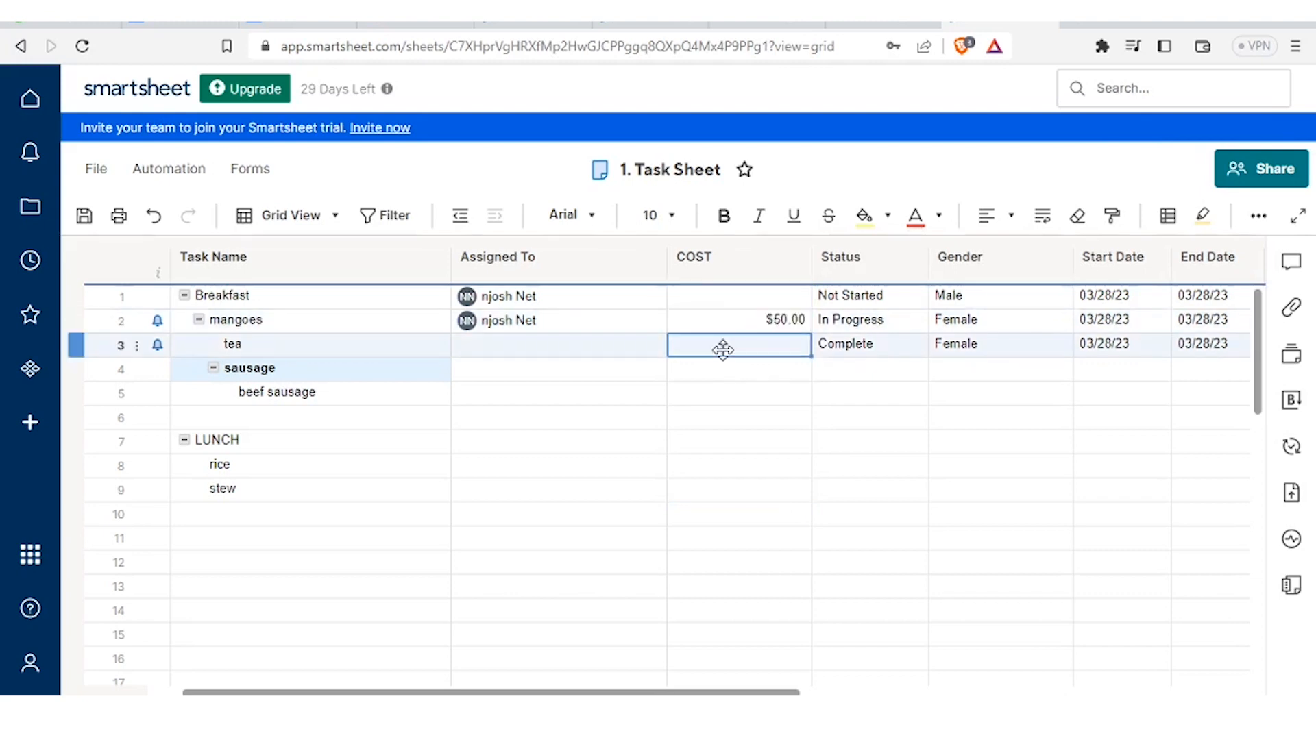
{"action": "type", "text": "30"}
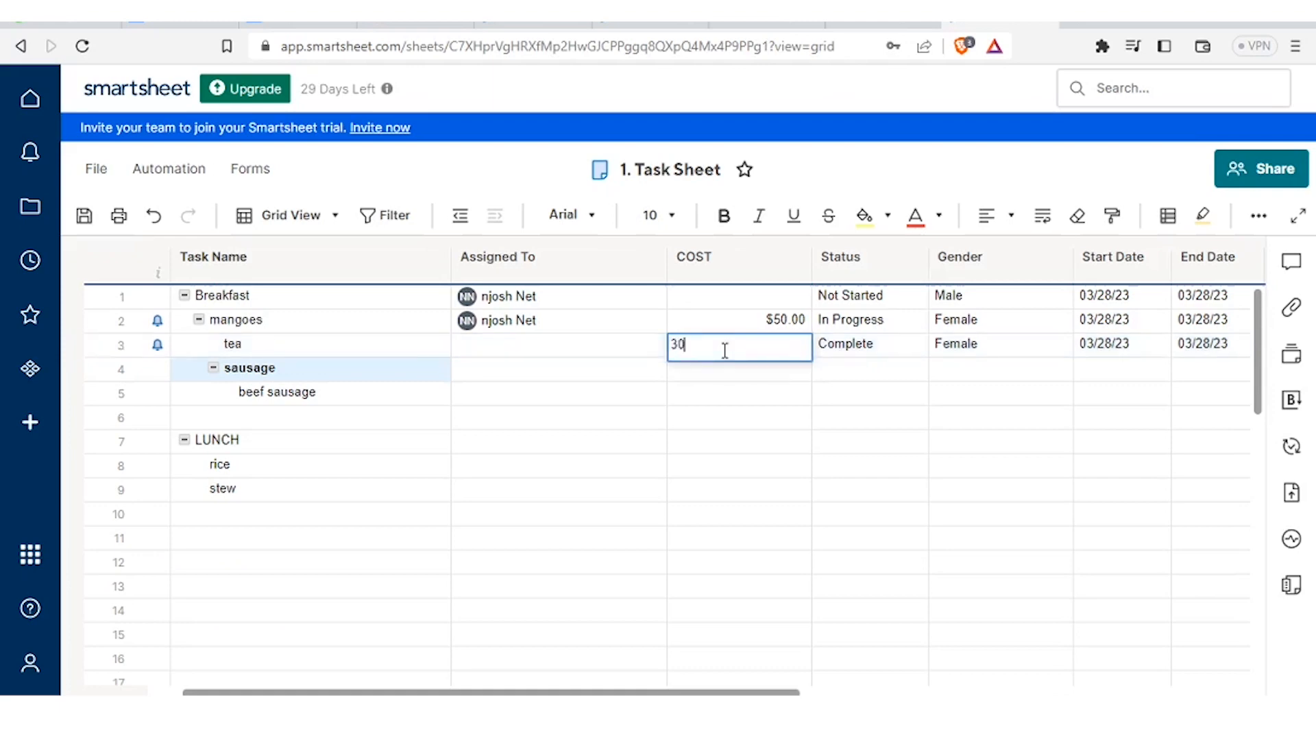
{"action": "left_click", "coordinate": [703, 379]}
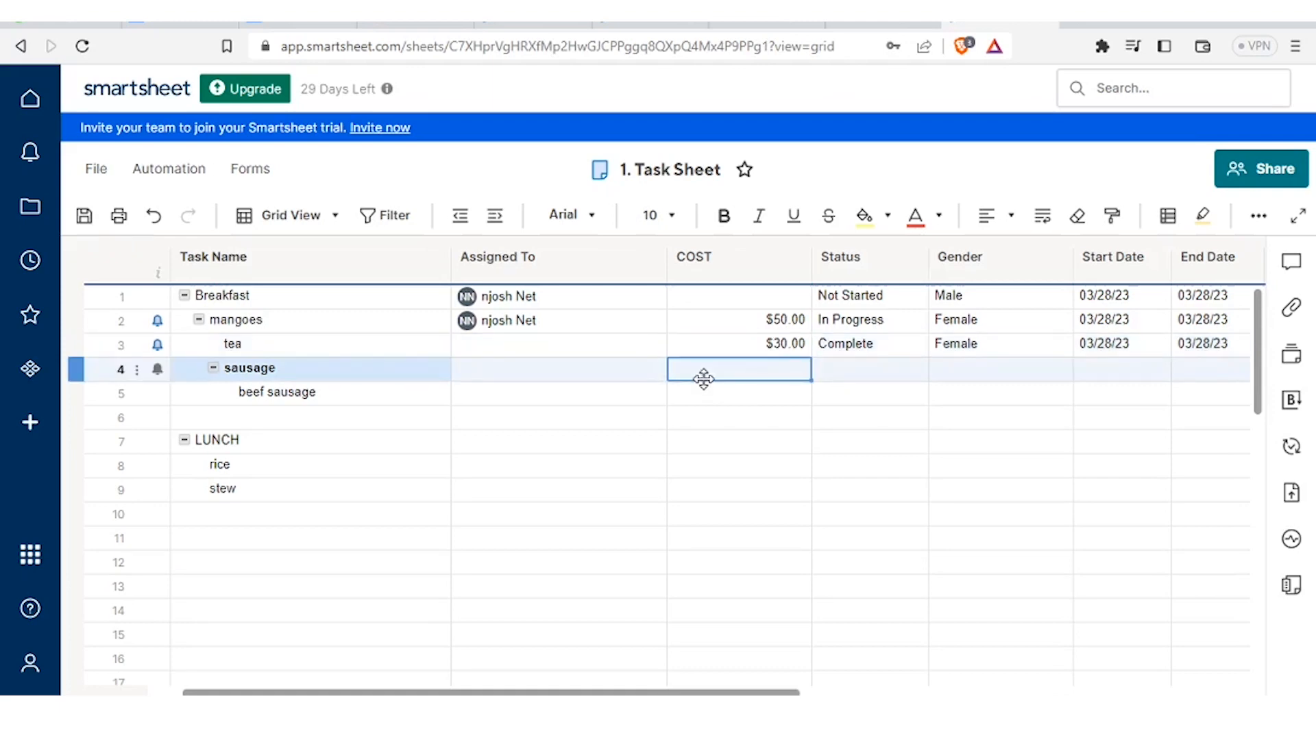
{"action": "type", "text": "50"}
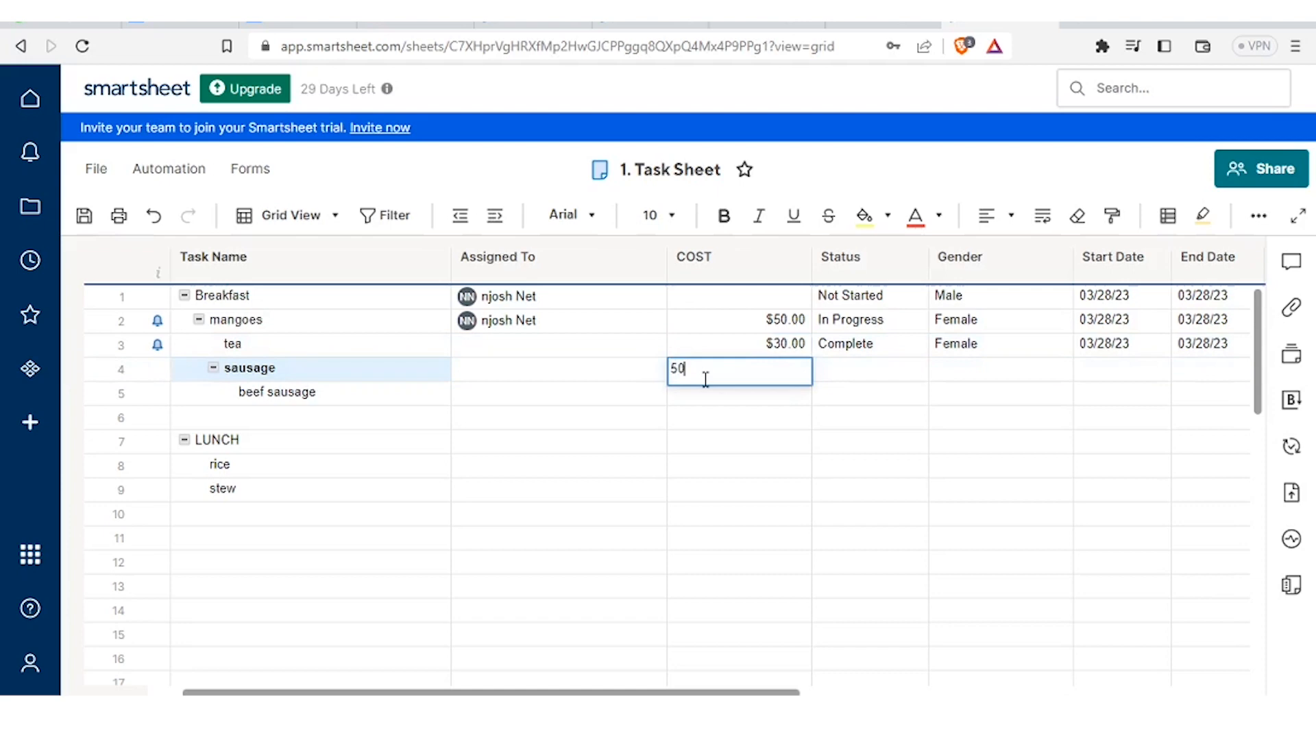
{"action": "left_click", "coordinate": [696, 399]}
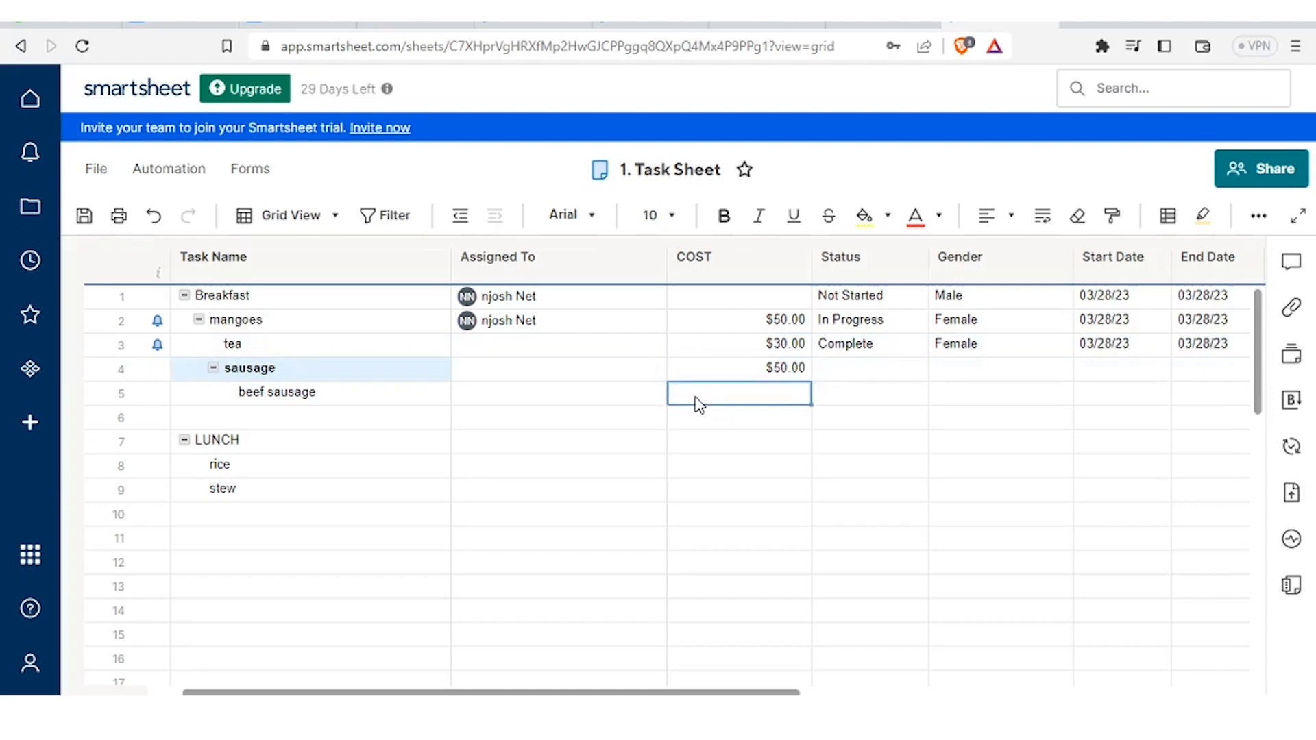
{"action": "type", "text": "10"}
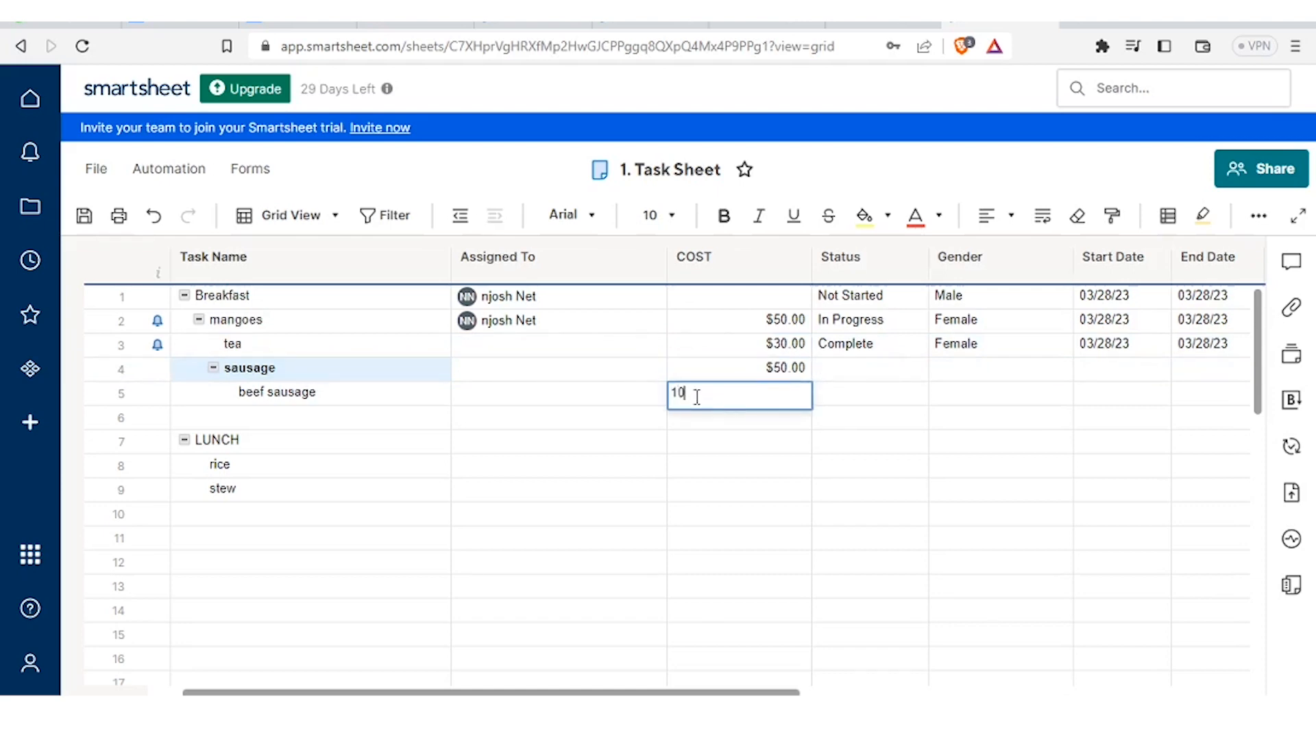
{"action": "left_click", "coordinate": [695, 423]}
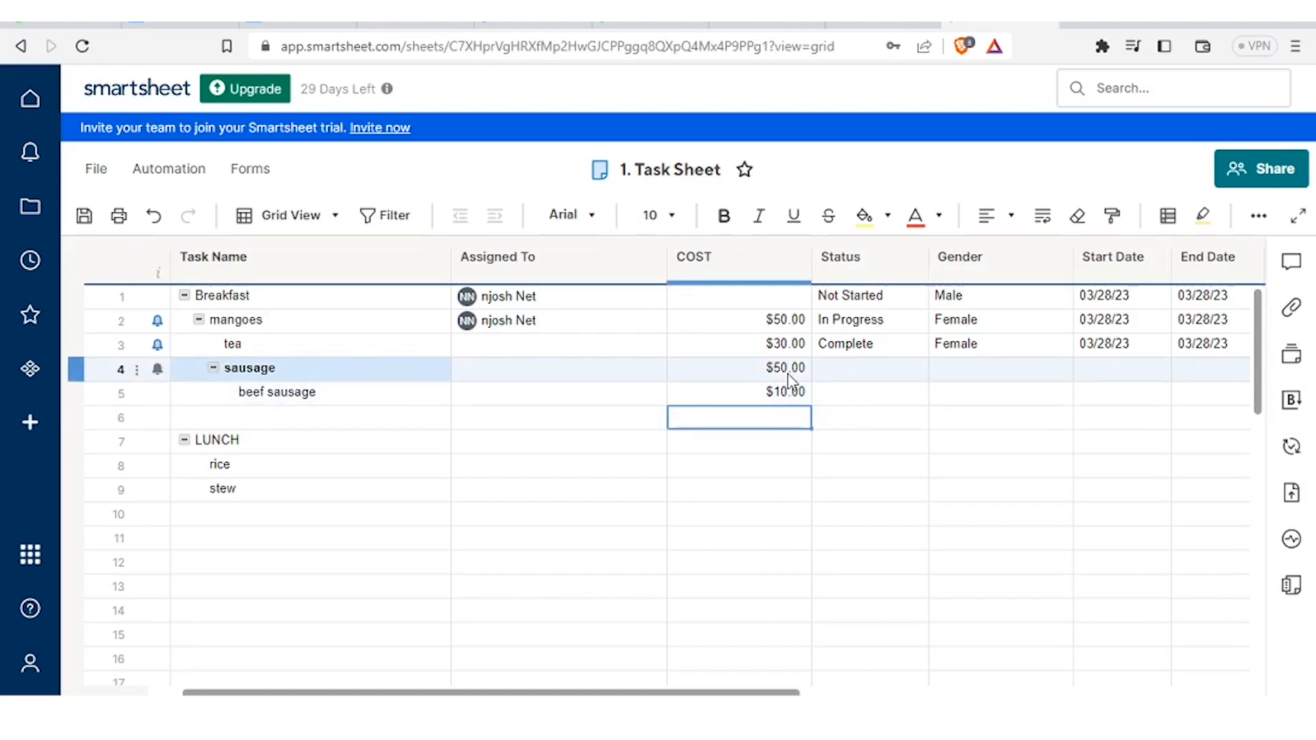
{"action": "left_click", "coordinate": [732, 304]}
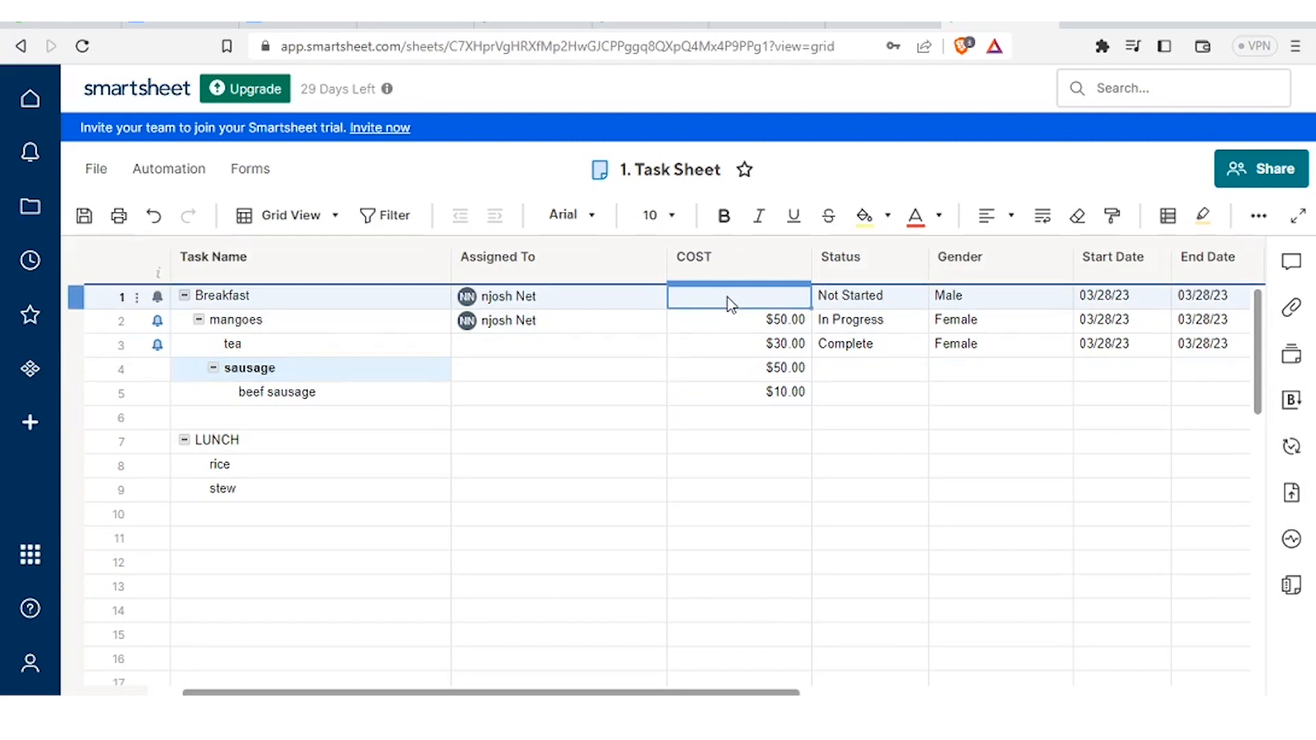
{"action": "left_click", "coordinate": [541, 455]}
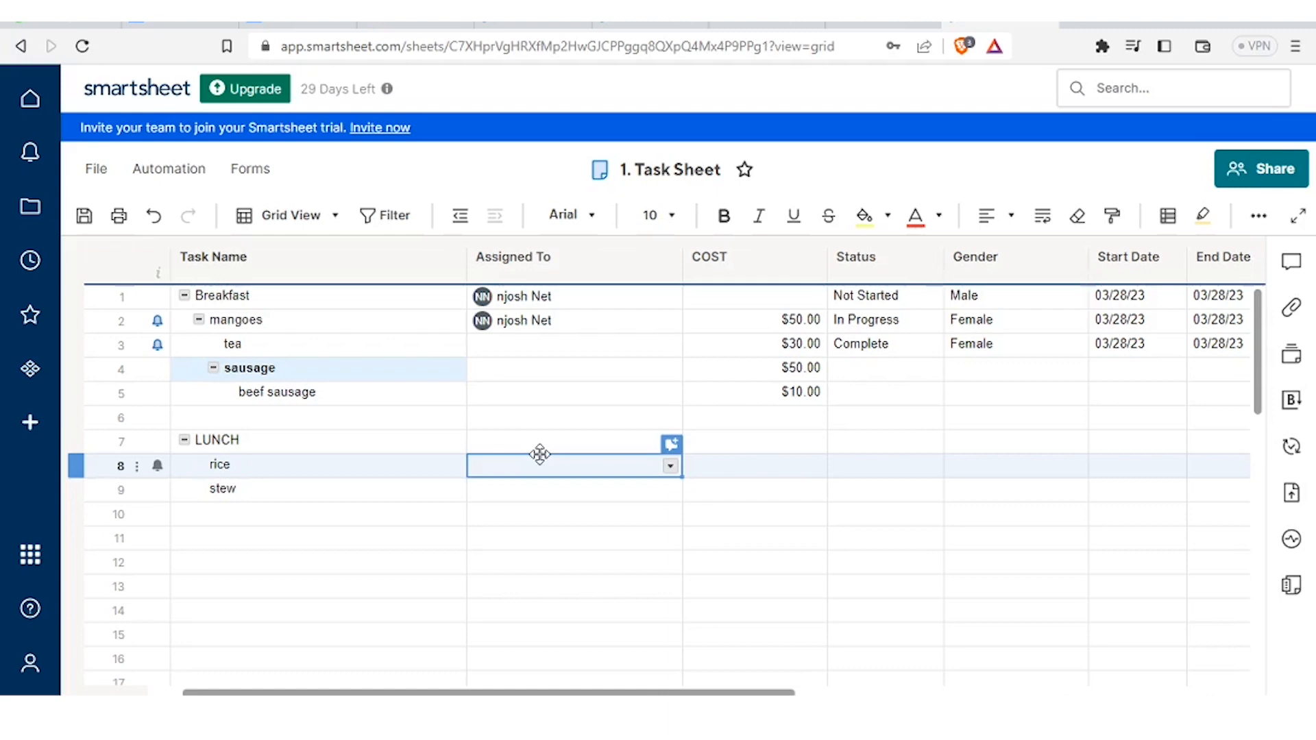
- Post the comment 'Make it hot' on the tea row, then close the Conversations panel
{"action": "left_click", "coordinate": [137, 345]}
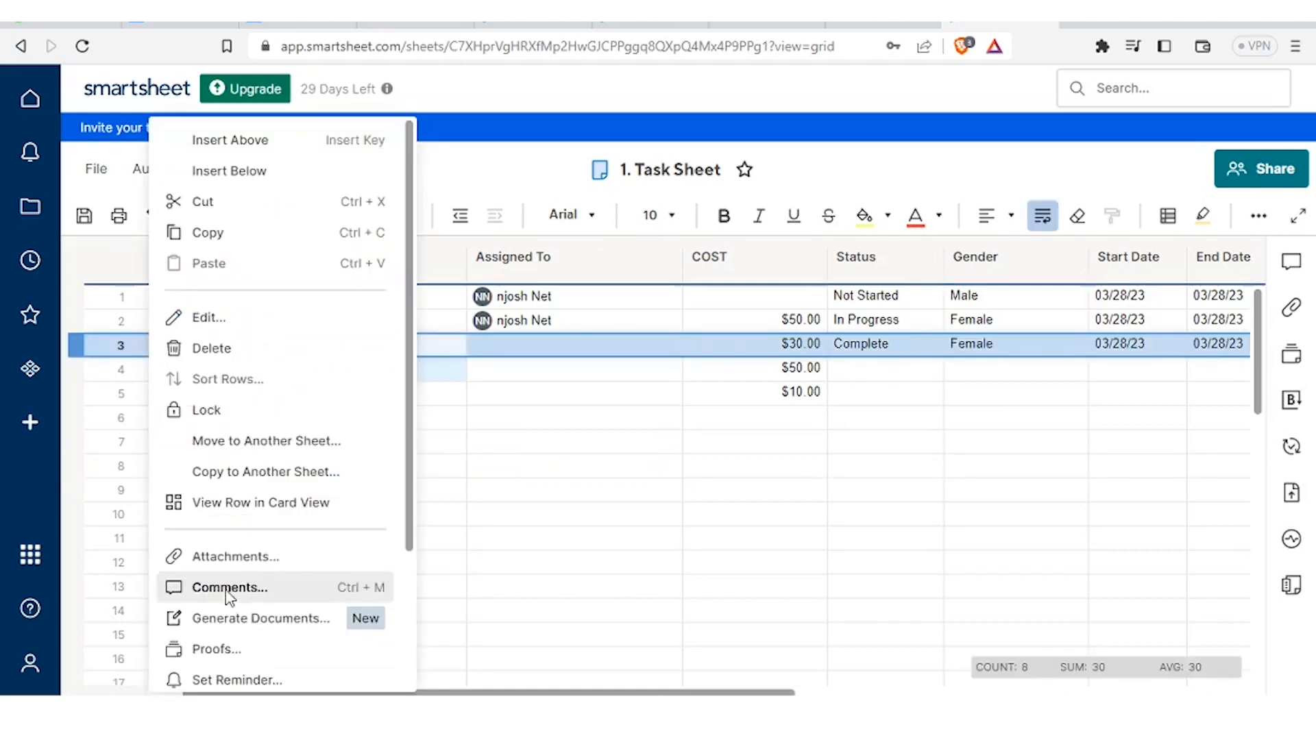
{"action": "left_click", "coordinate": [228, 588]}
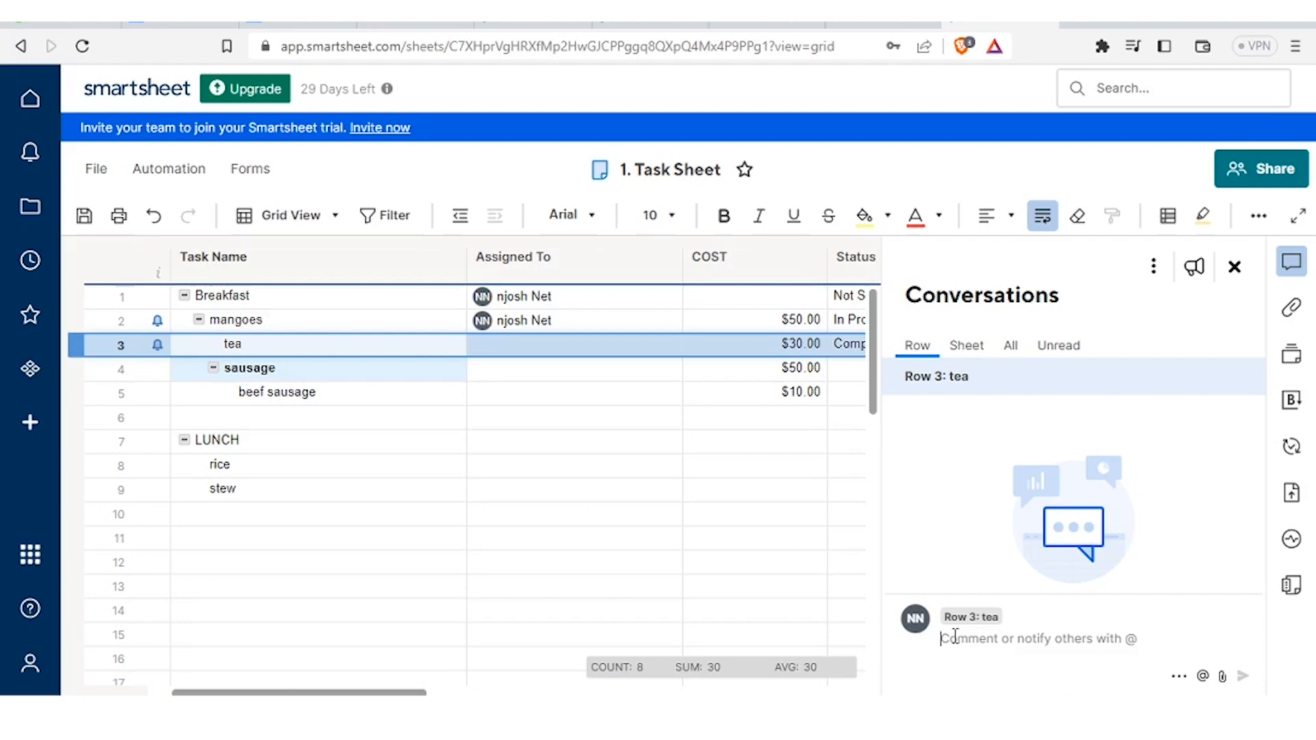
{"action": "type", "text": "MAK"}
{"action": "key", "text": "BackSpace"}
{"action": "key", "text": "BackSpace"}
{"action": "type", "text": "a"}
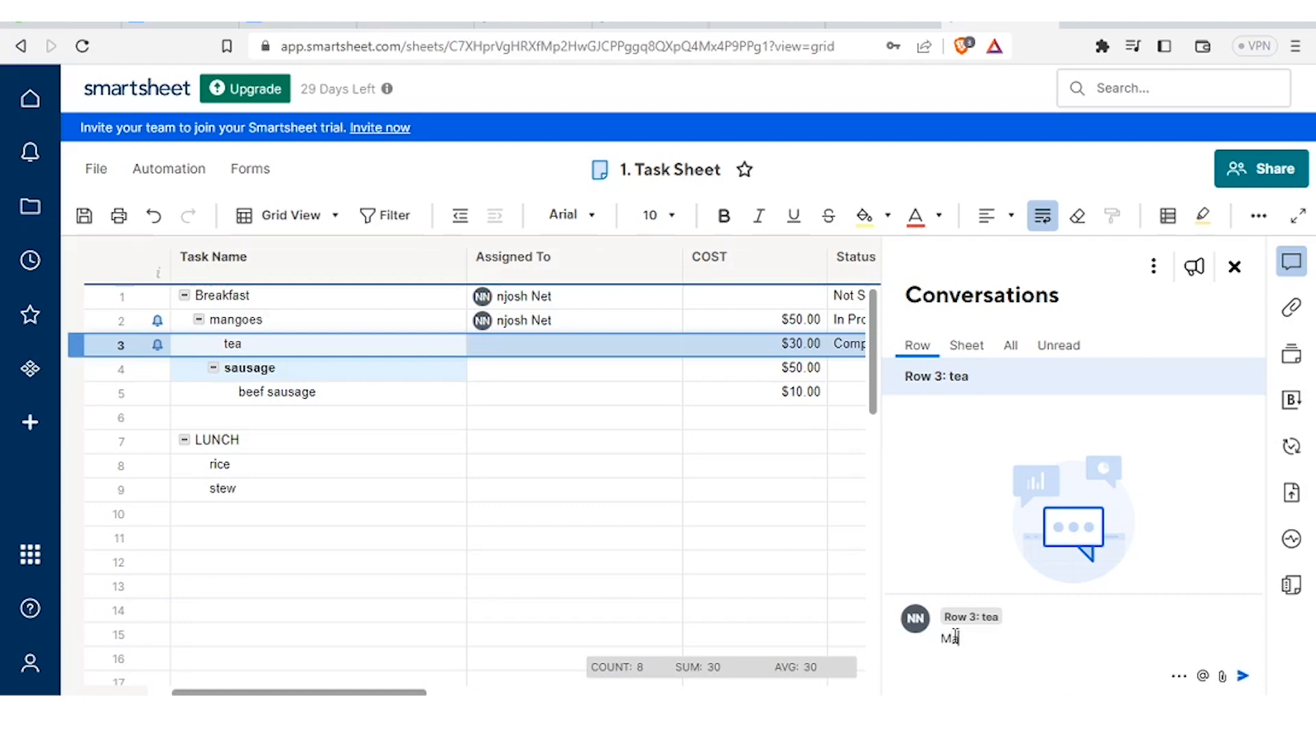
{"action": "type", "text": "ke it hot"}
{"action": "left_click", "coordinate": [1243, 677]}
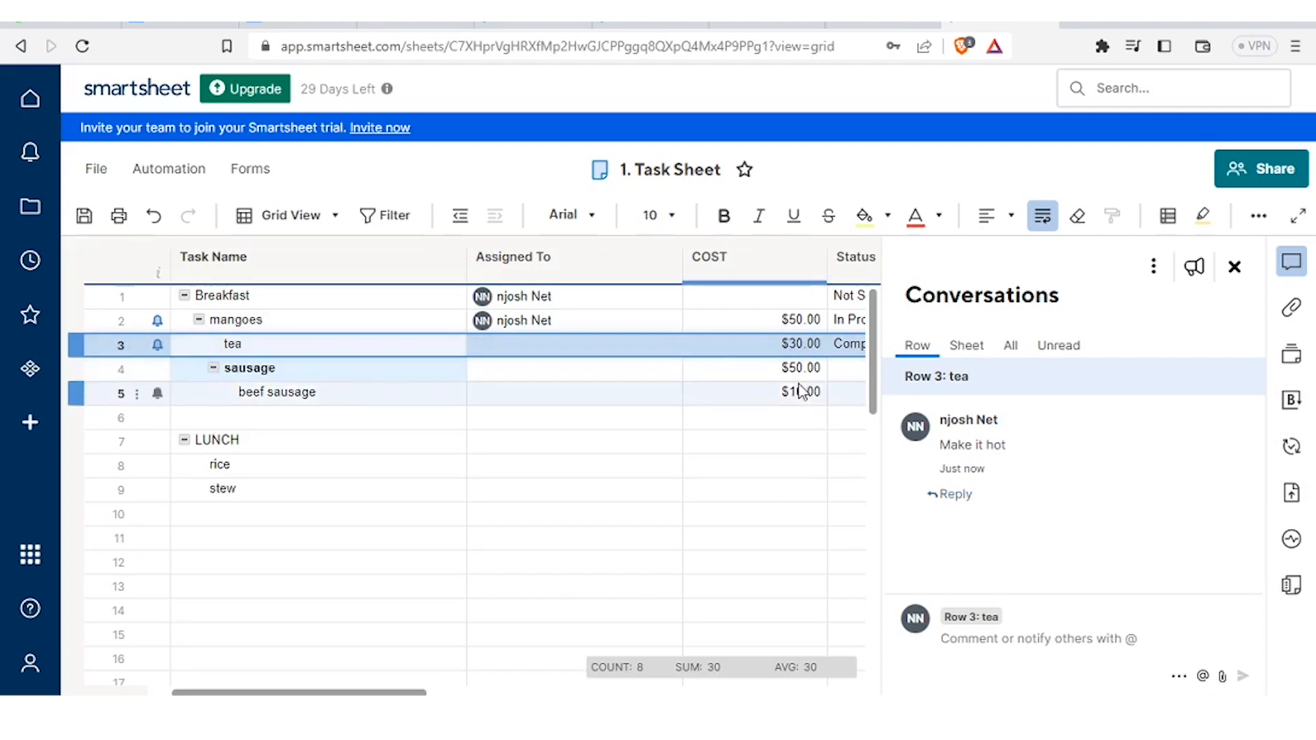
{"action": "left_click", "coordinate": [1235, 267]}
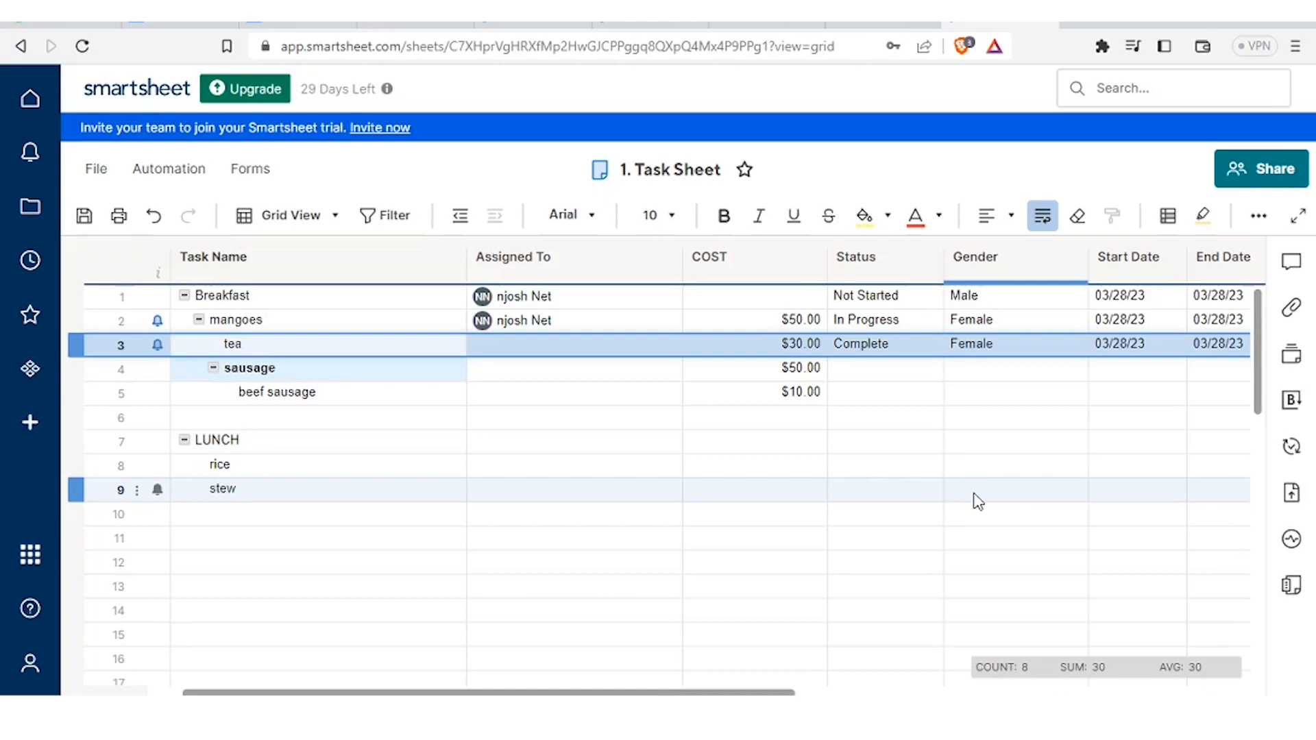
{"action": "left_click", "coordinate": [1279, 173]}
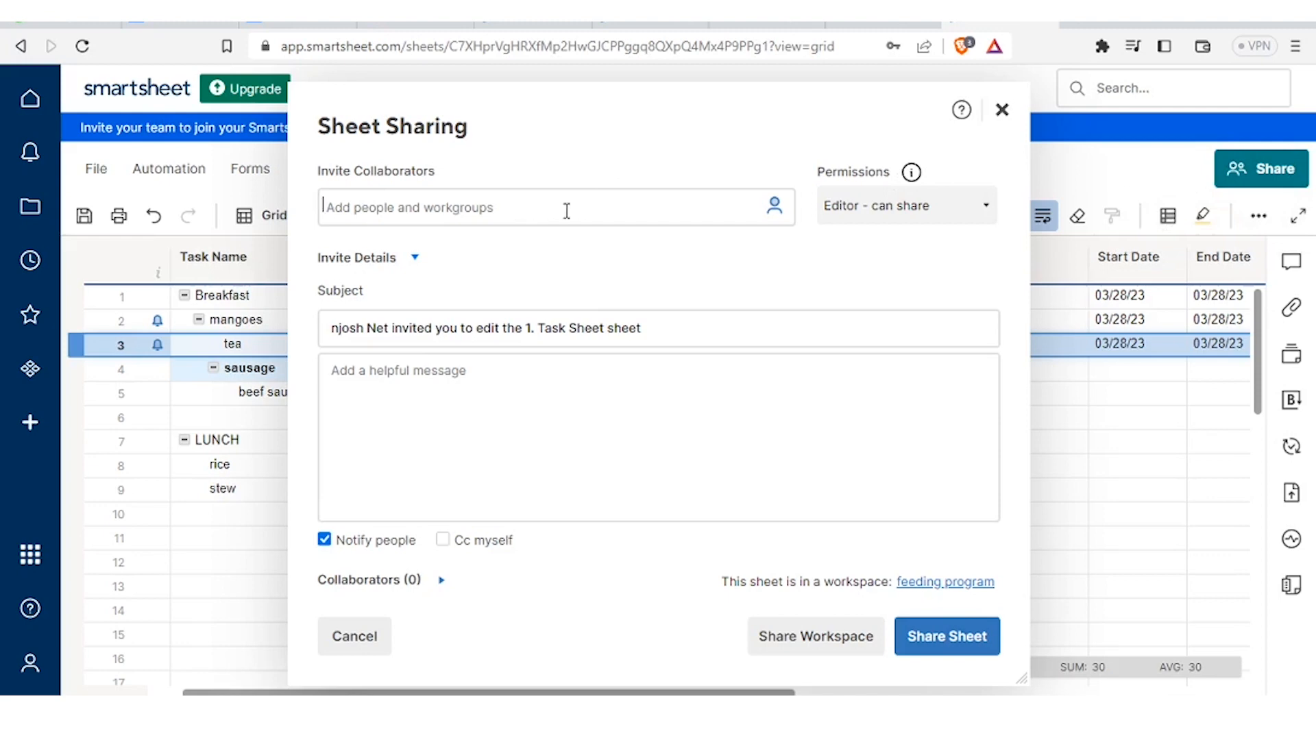
{"action": "type", "text": "n"}
{"action": "key", "text": "BackSpace"}
{"action": "left_click", "coordinate": [987, 207]}
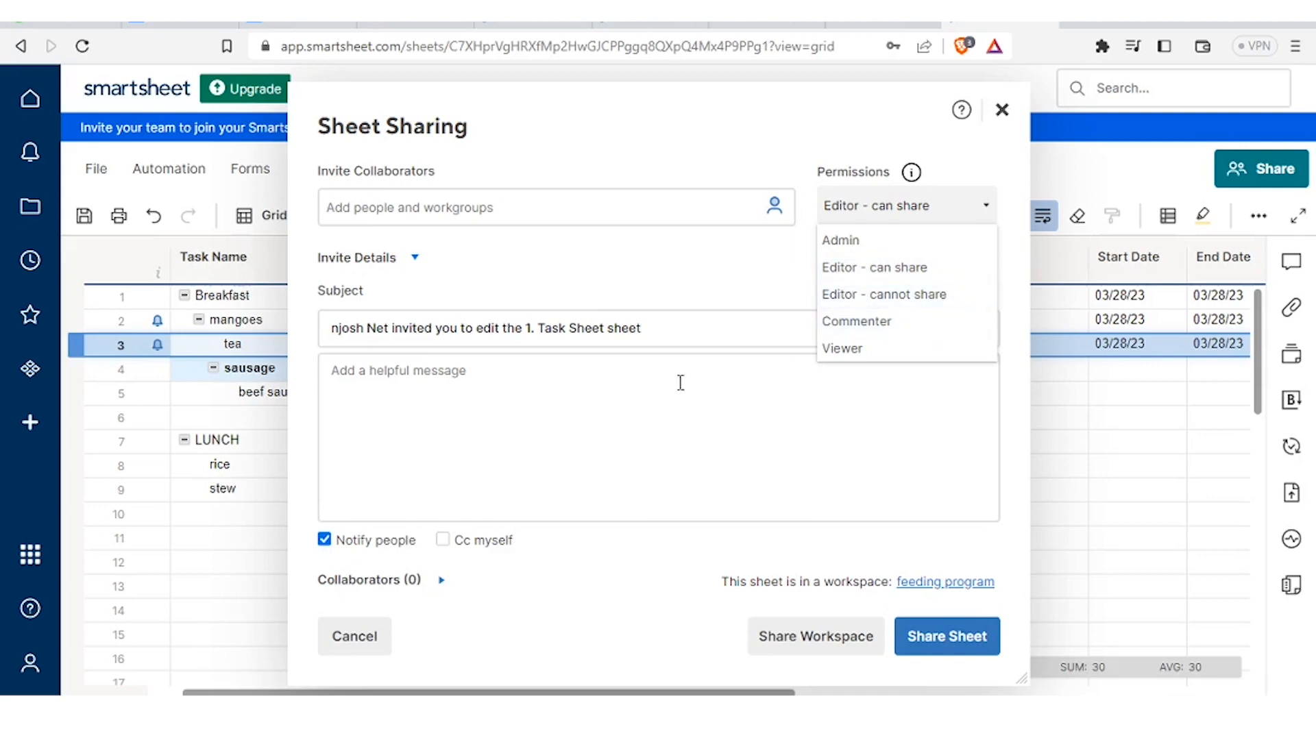
{"action": "left_click", "coordinate": [562, 380]}
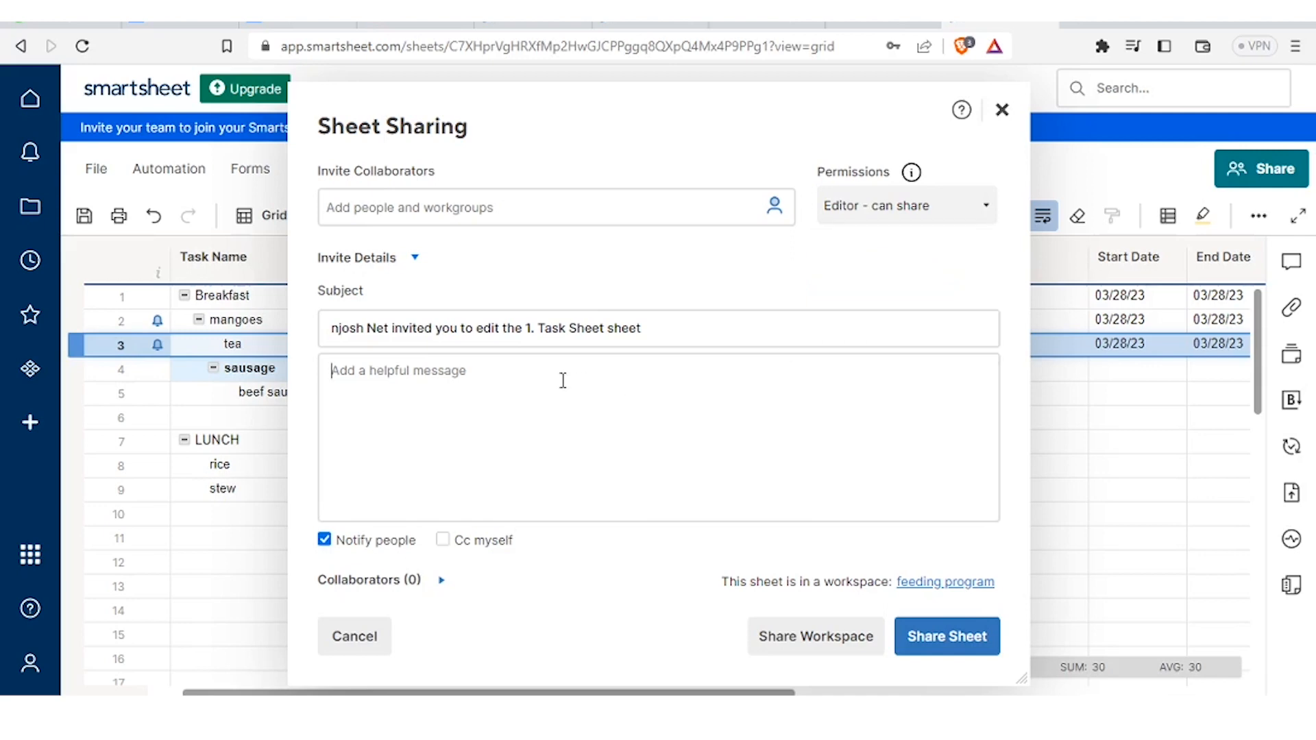
{"action": "type", "text": "ffccjbjkknlmlm;lvcccccccccc"}
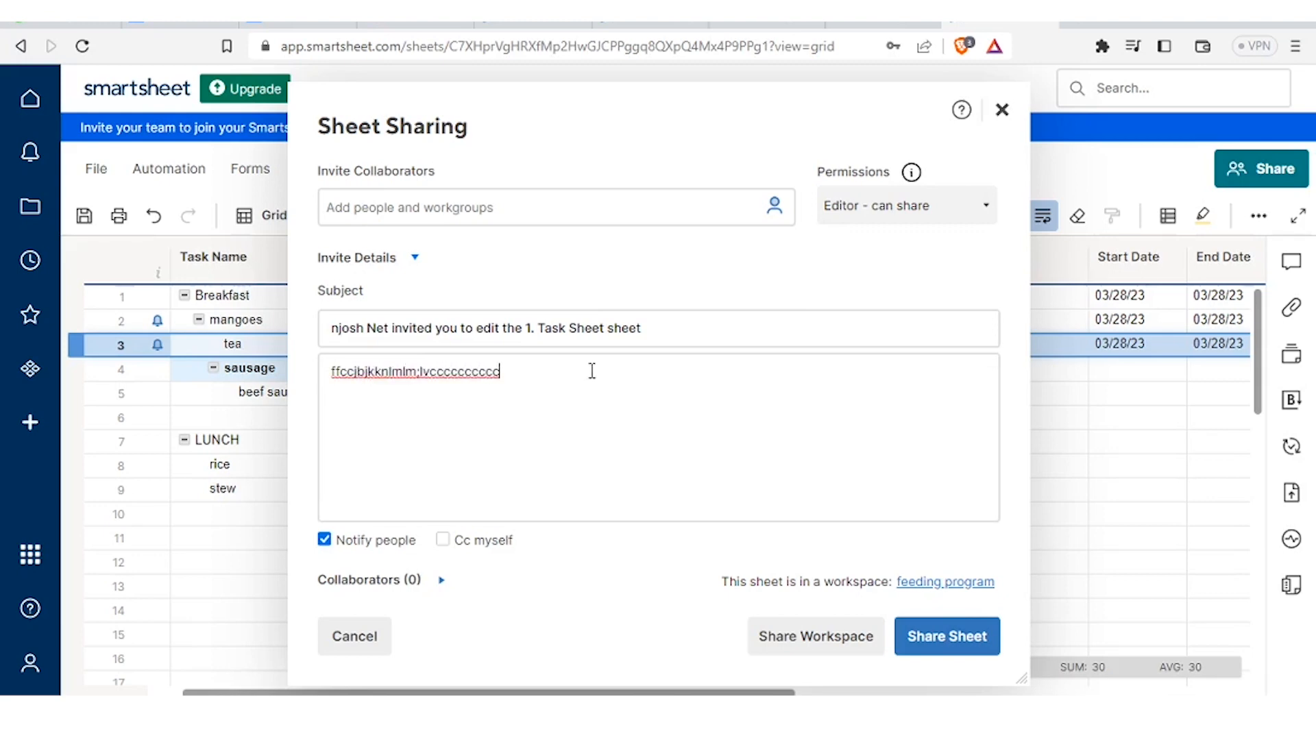
{"action": "key", "text": "ctrl+a"}
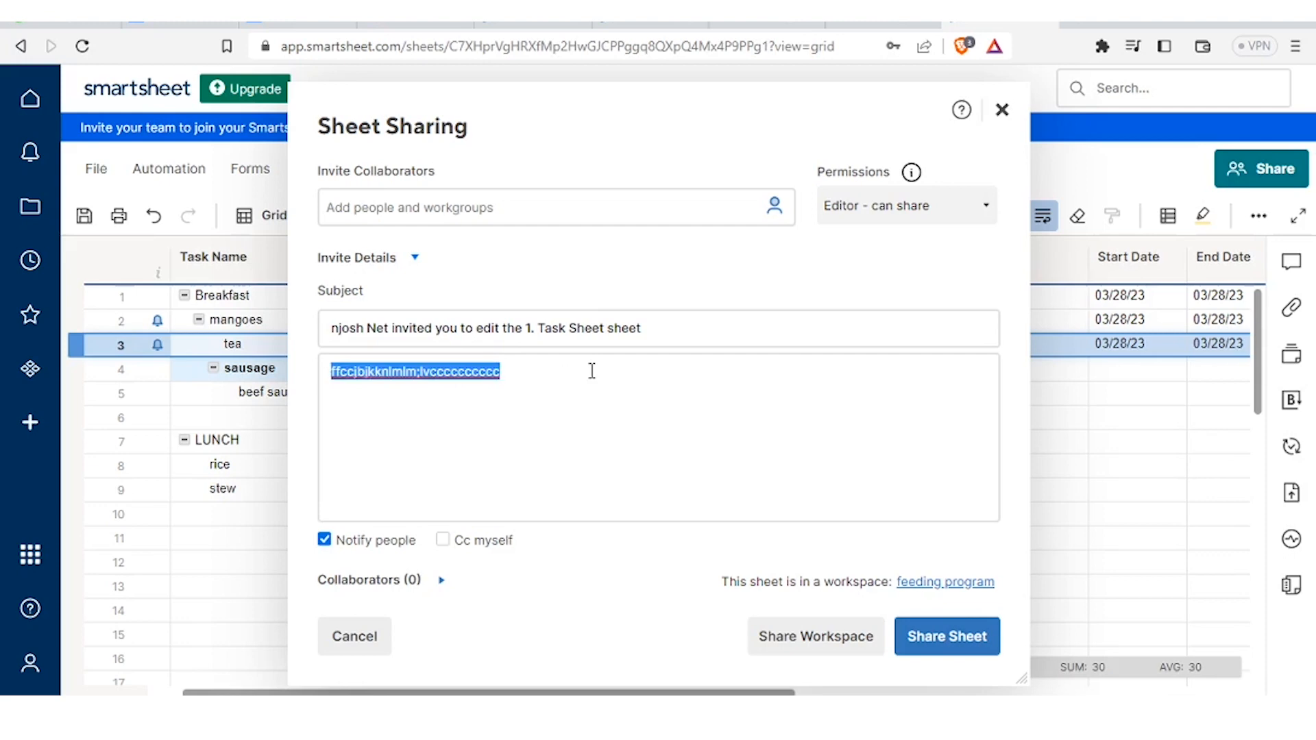
{"action": "left_click", "coordinate": [958, 644]}
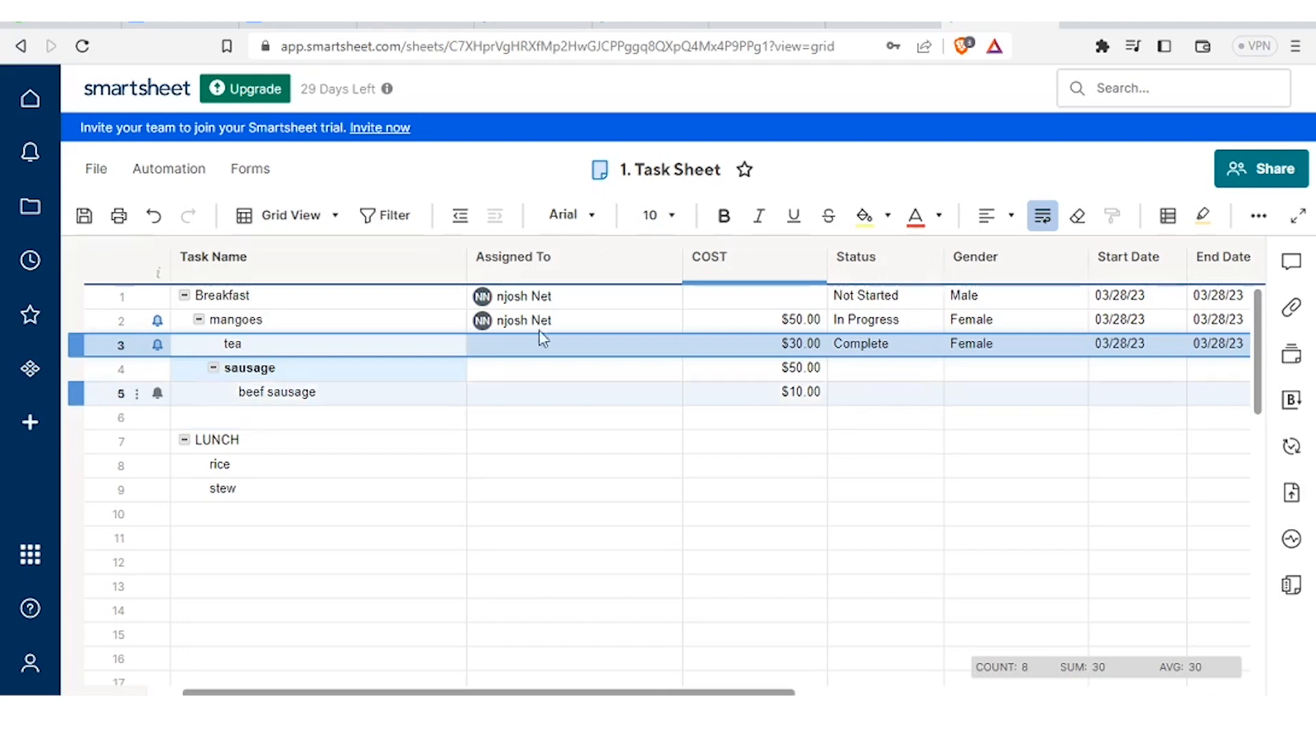
{"action": "left_click", "coordinate": [331, 236]}
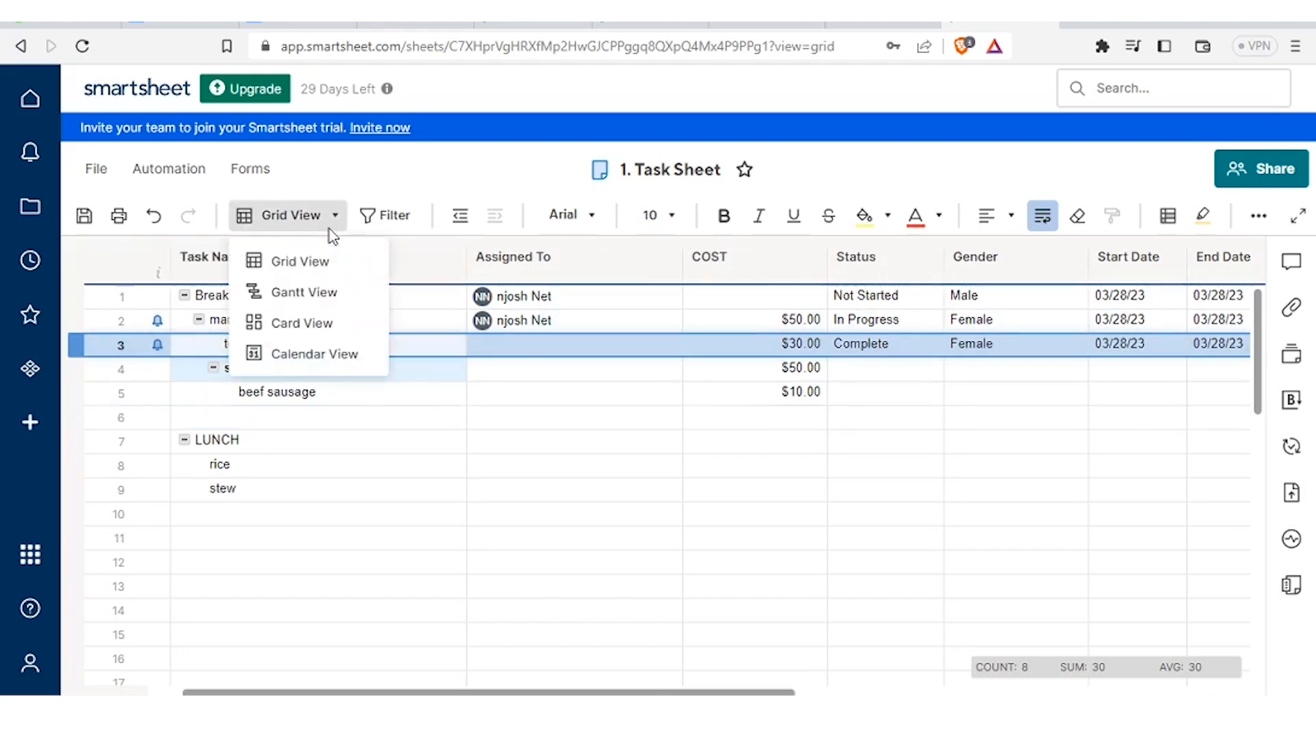
{"action": "left_click", "coordinate": [304, 292]}
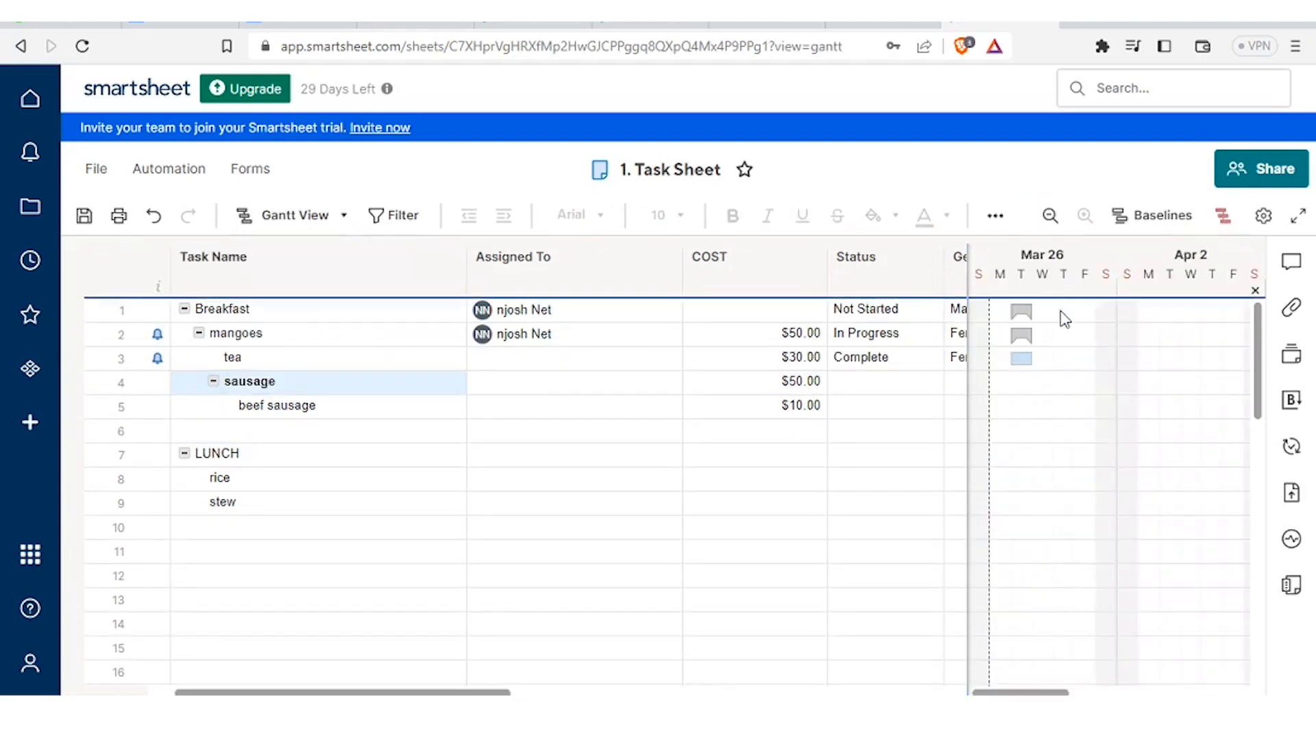
{"action": "mouse_move", "coordinate": [966, 259]}
{"action": "left_mouse_down"}
{"action": "mouse_move", "coordinate": [1166, 273]}
{"action": "mouse_move", "coordinate": [967, 265]}
{"action": "left_mouse_up"}
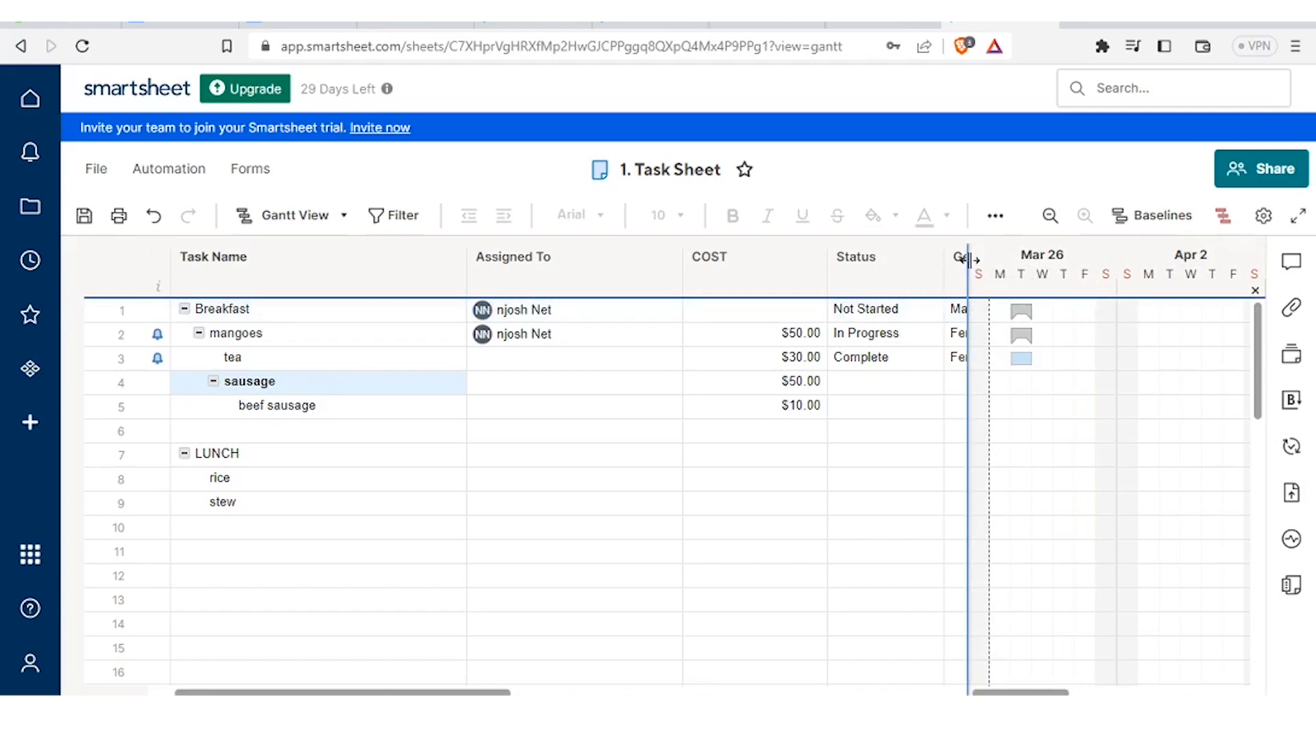
{"action": "left_click", "coordinate": [345, 218]}
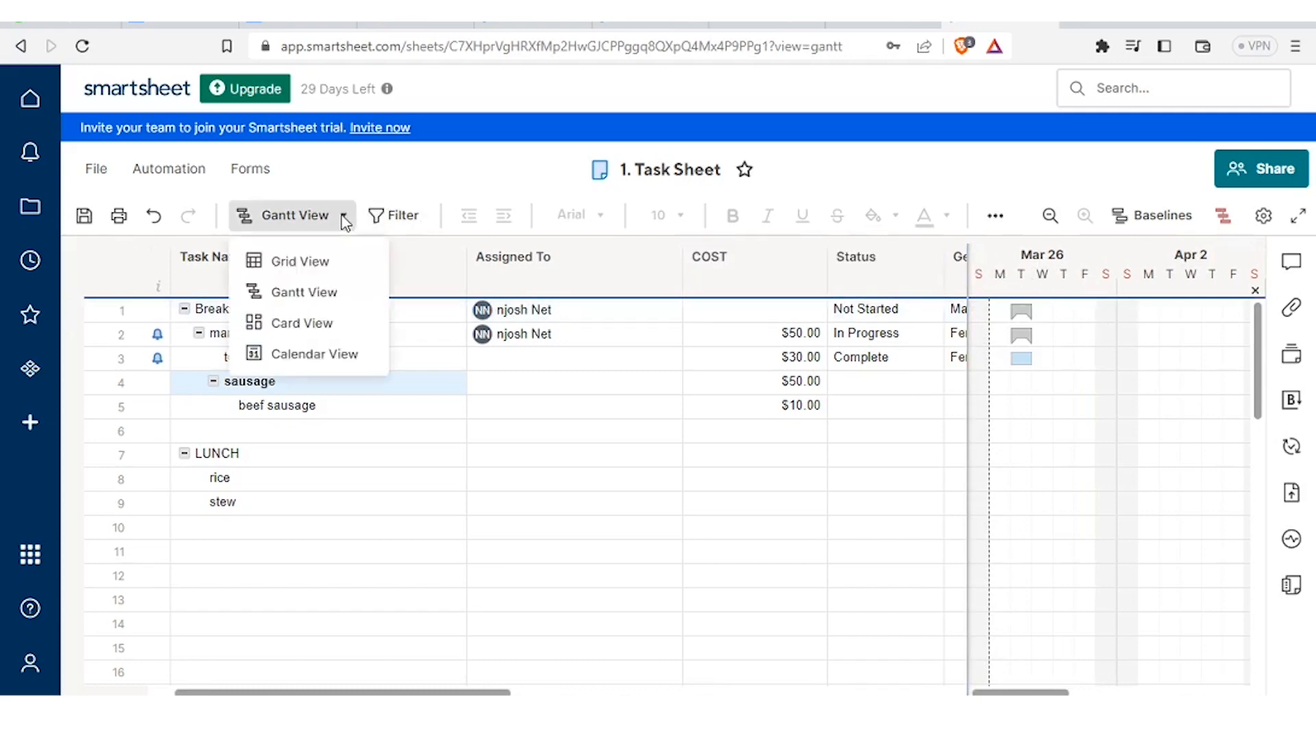
{"action": "left_click", "coordinate": [324, 329]}
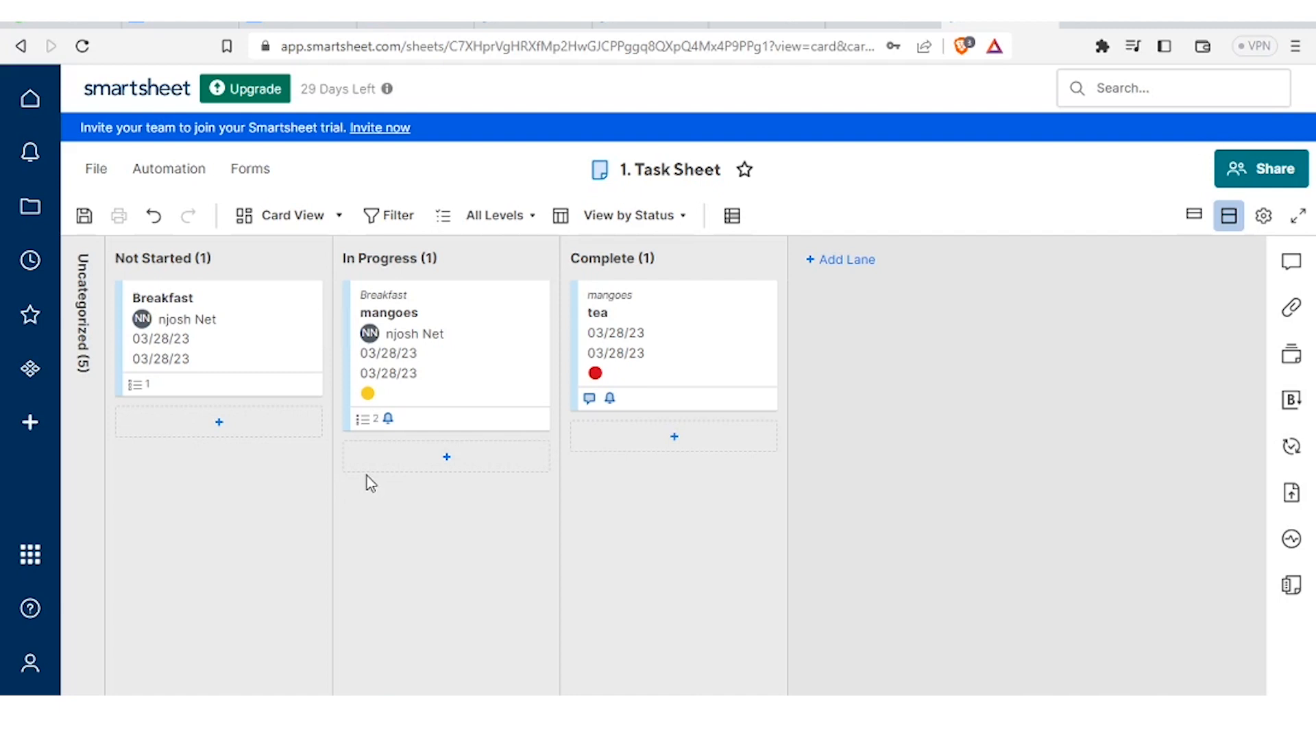
{"action": "left_click", "coordinate": [336, 221]}
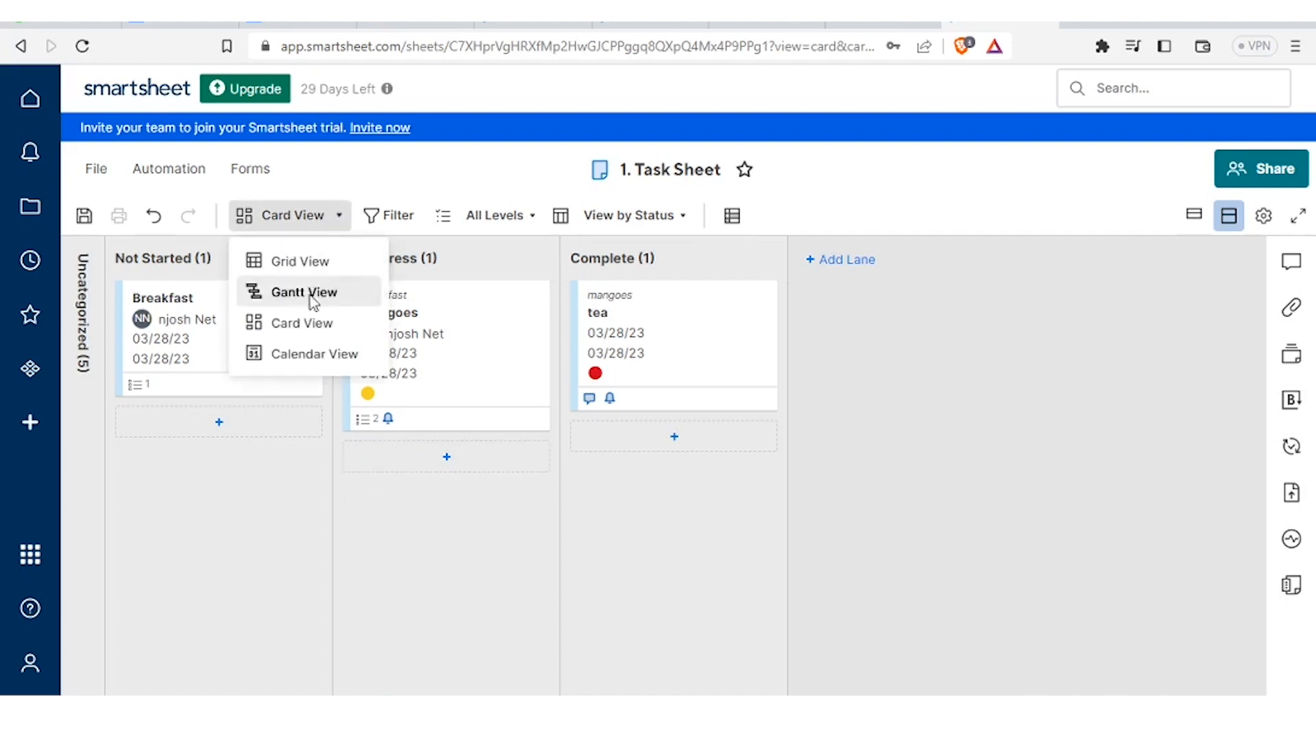
{"action": "left_click", "coordinate": [302, 356]}
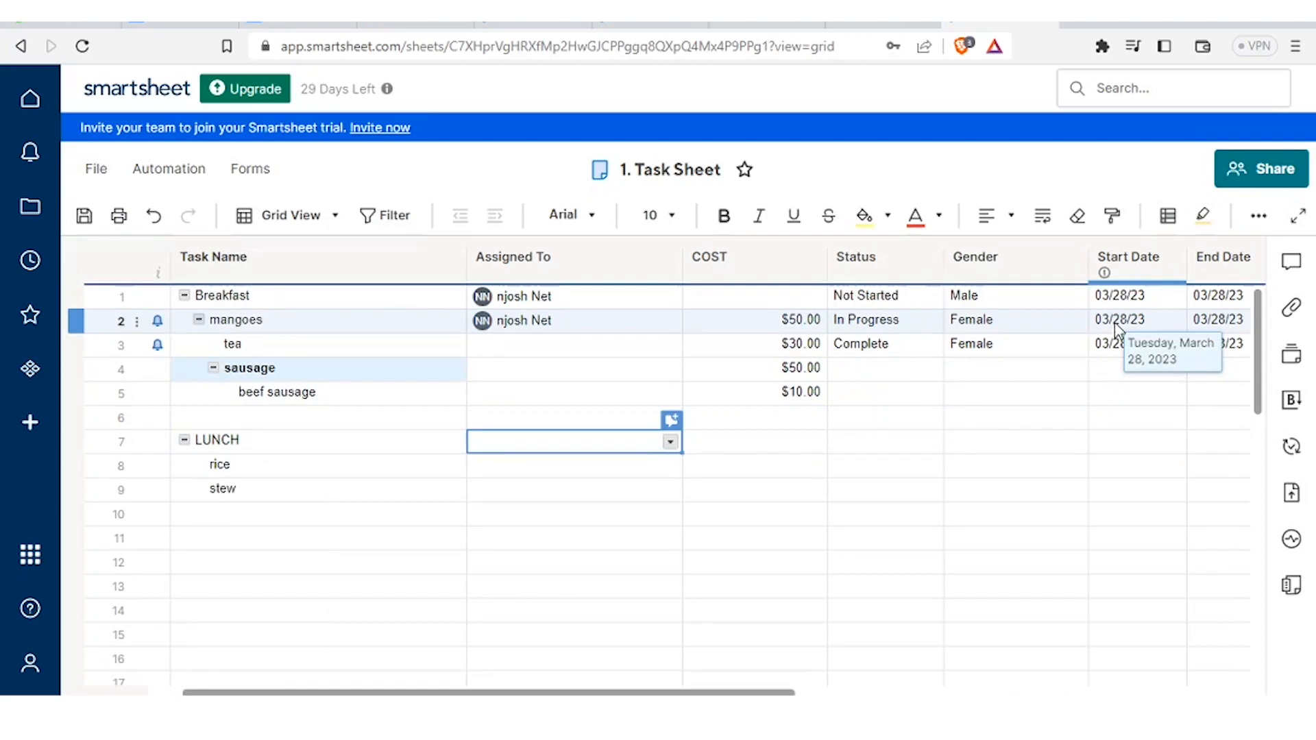
{"action": "left_click", "coordinate": [1115, 325]}
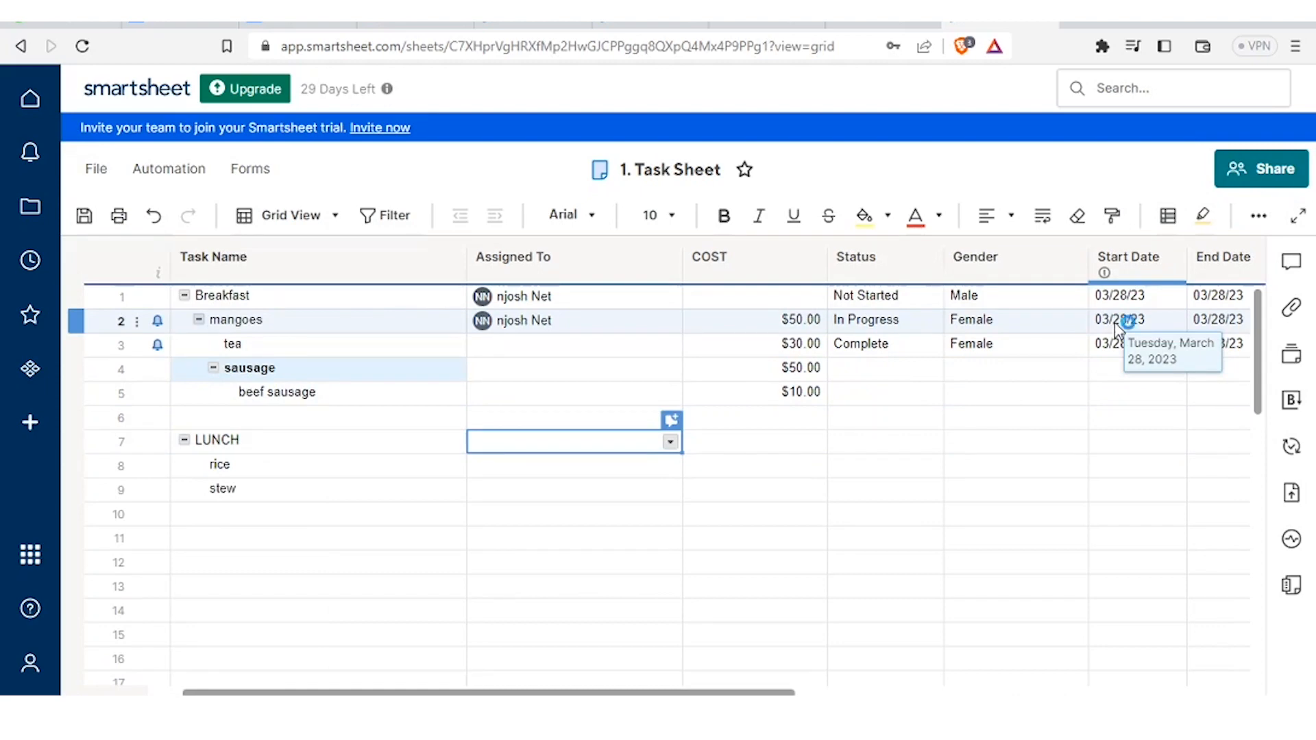